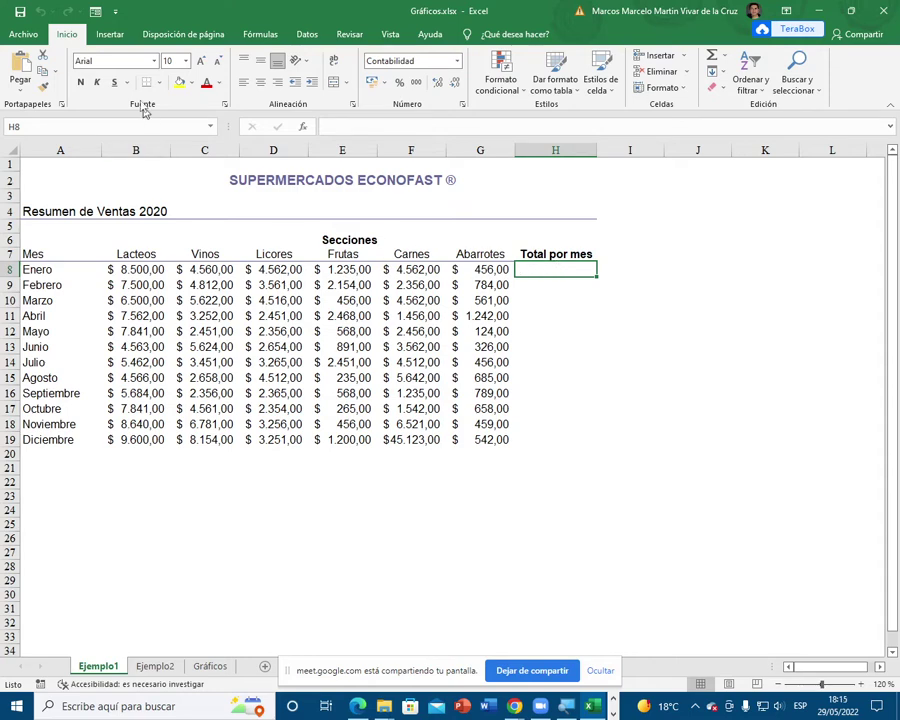
Step: Bring up the commands for inserting charts and sparklines
{"action": "left_click", "coordinate": [110, 34]}
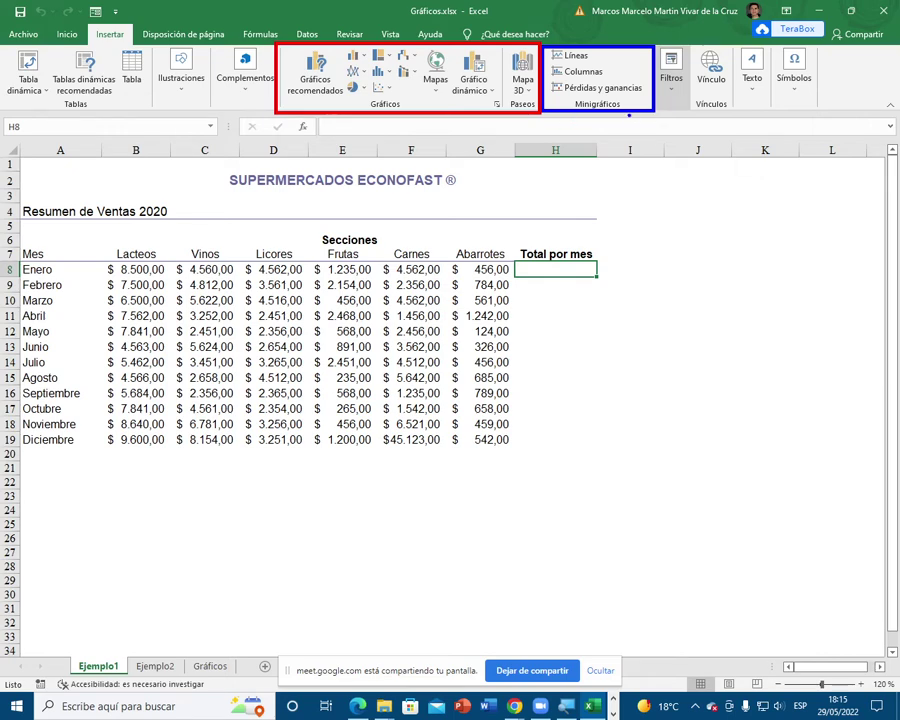
{"action": "left_click_drag", "start_coordinate": [629, 115], "coordinate": [682, 216]}
{"action": "key", "text": "Escape"}
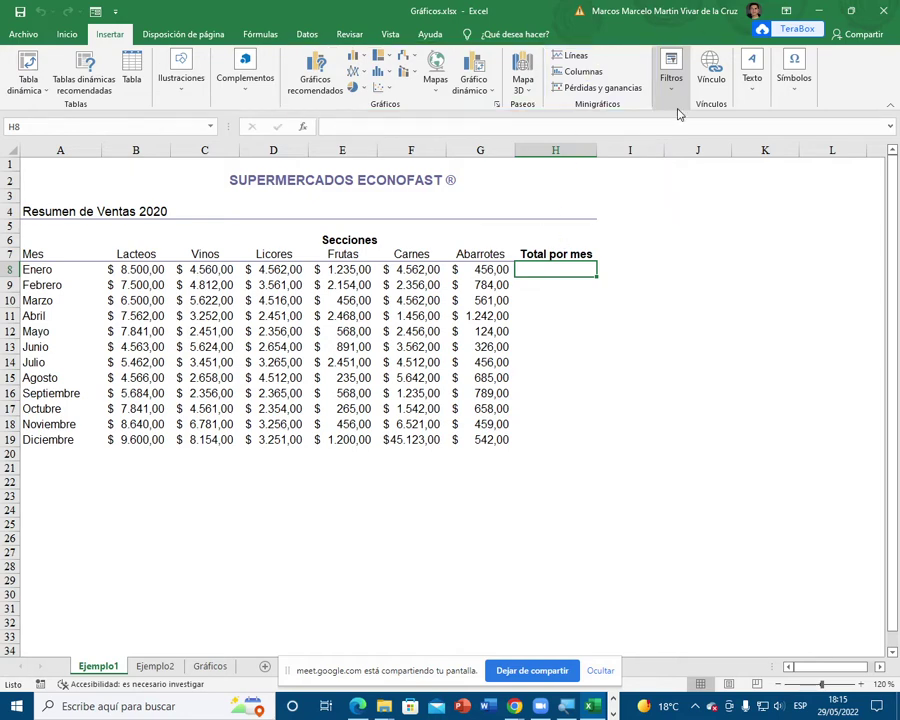
{"action": "left_click", "coordinate": [585, 77]}
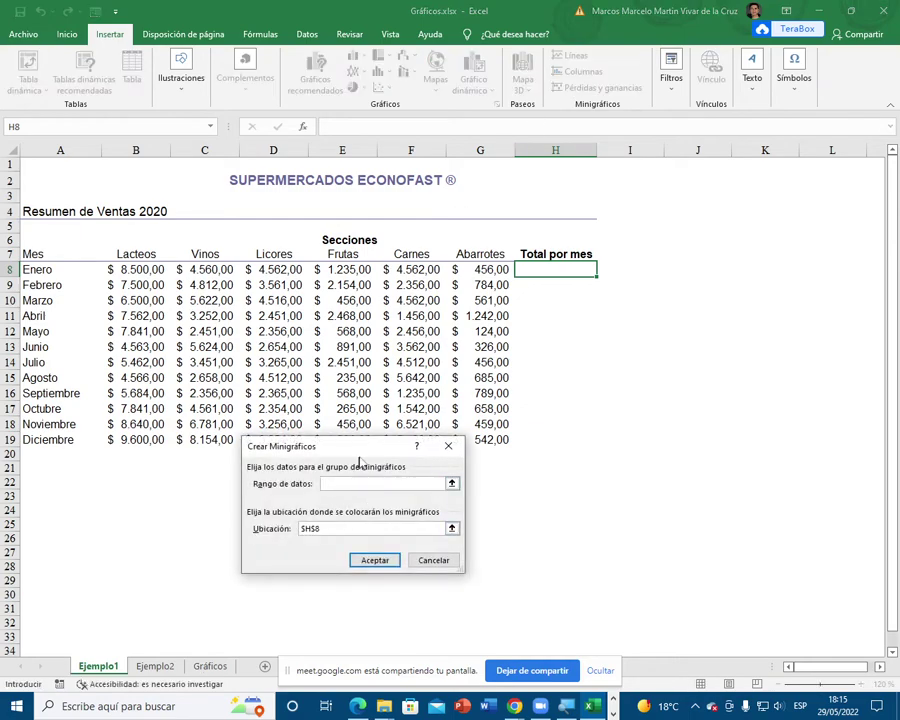
{"action": "left_click_drag", "start_coordinate": [360, 462], "coordinate": [624, 290]}
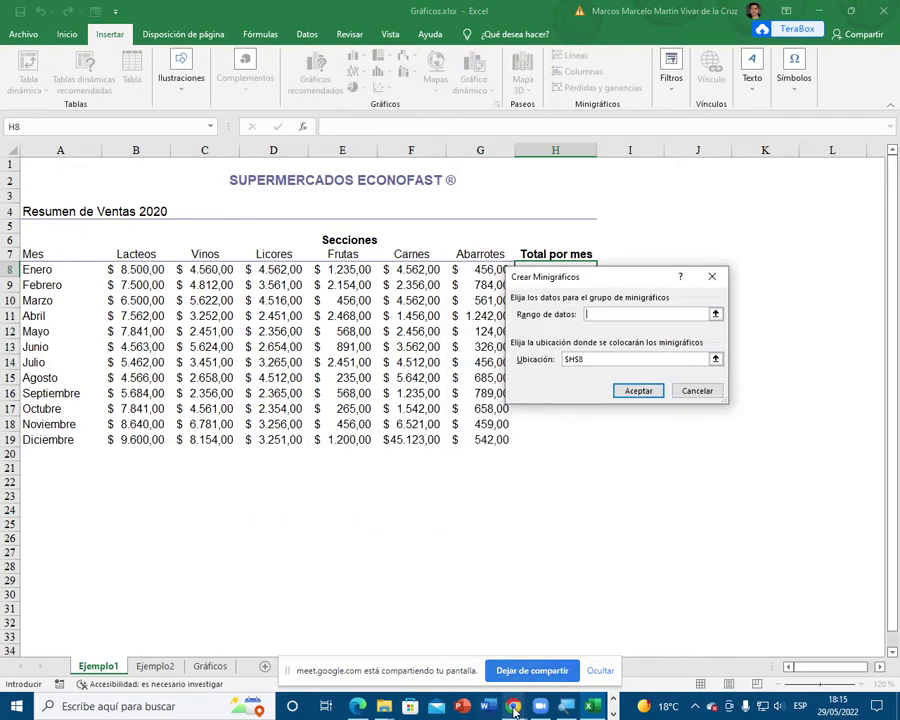
{"action": "mouse_move", "coordinate": [513, 706]}
{"action": "left_click", "coordinate": [480, 640]}
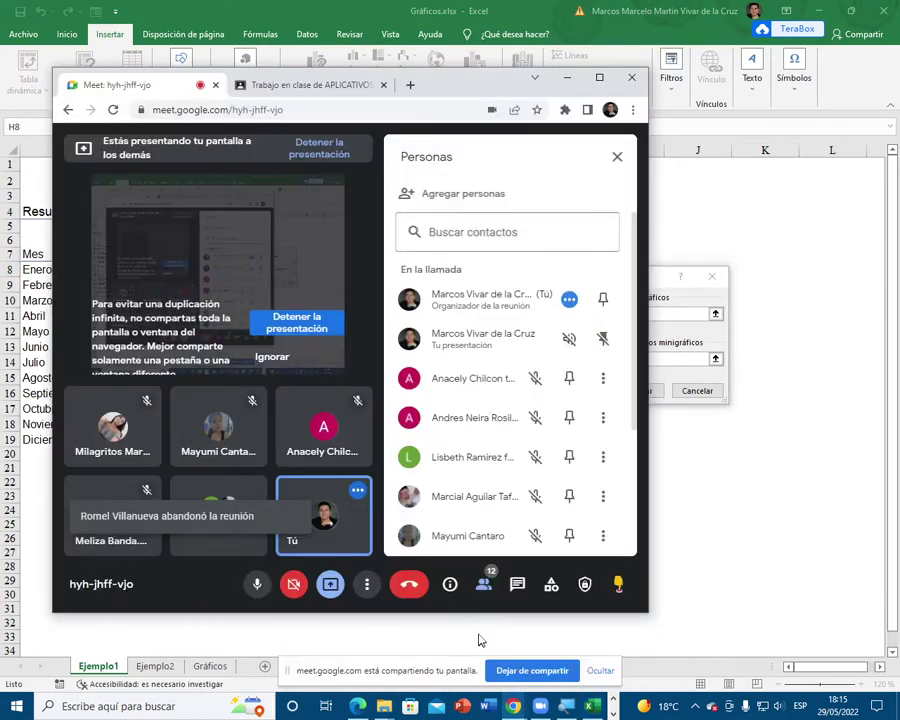
{"action": "left_click", "coordinate": [567, 78]}
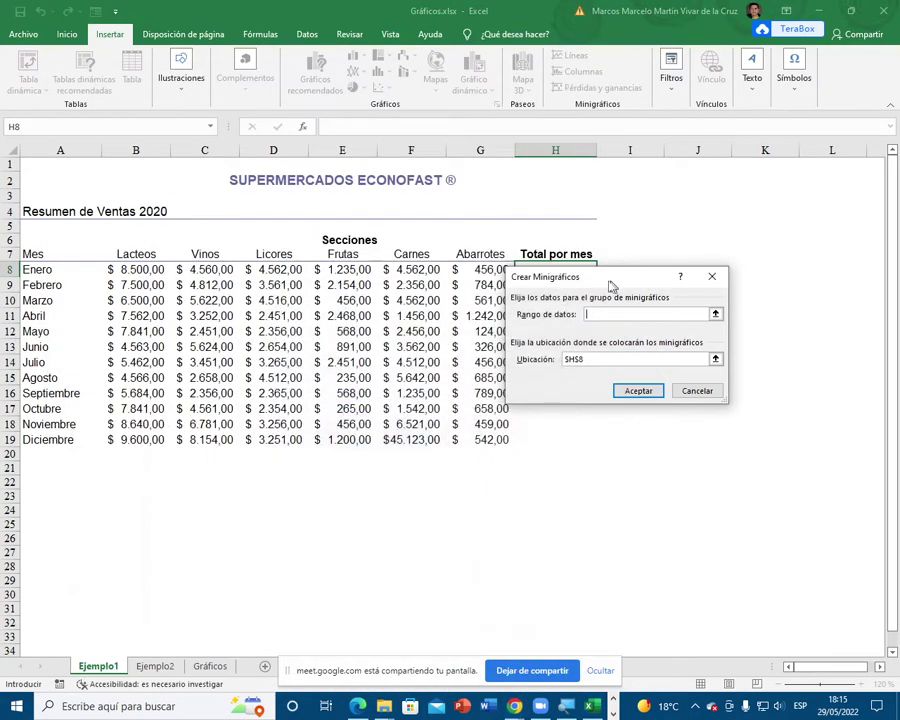
{"action": "left_click_drag", "start_coordinate": [612, 286], "coordinate": [627, 313]}
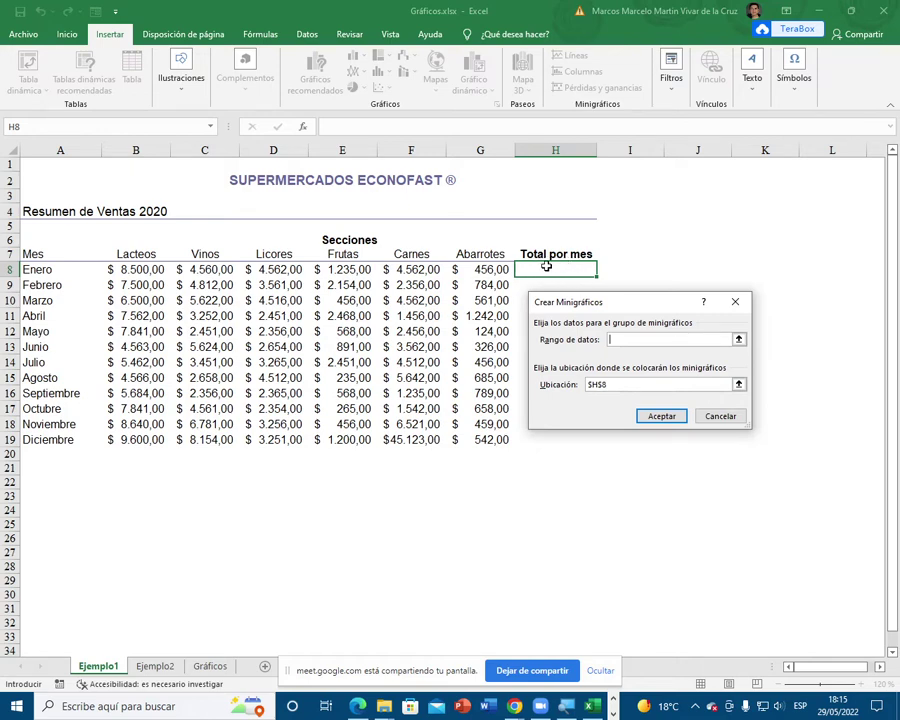
{"action": "left_click", "coordinate": [739, 340]}
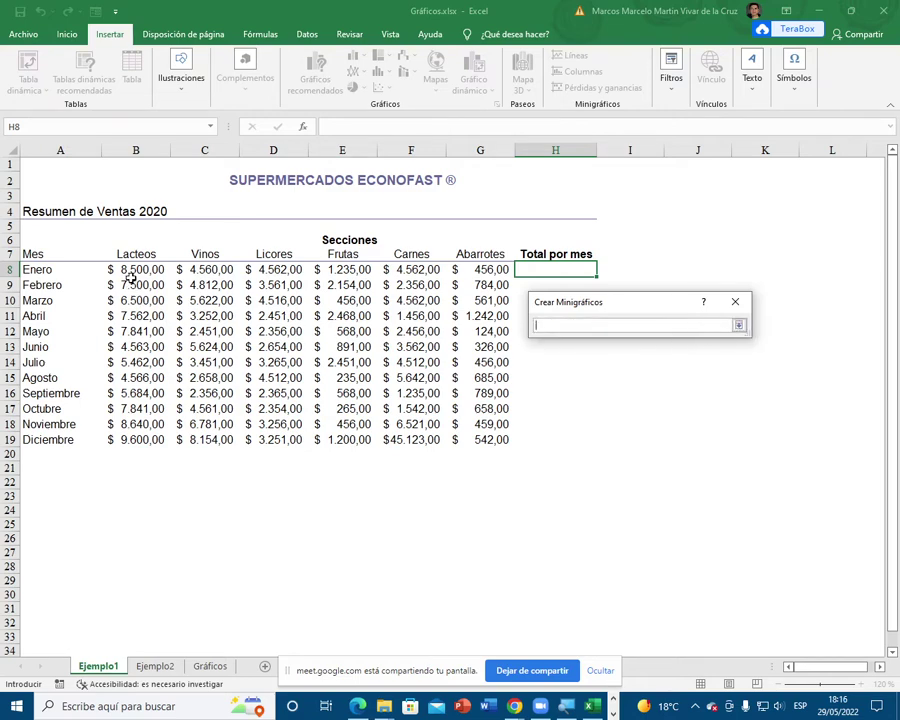
{"action": "left_click_drag", "start_coordinate": [130, 273], "coordinate": [497, 270]}
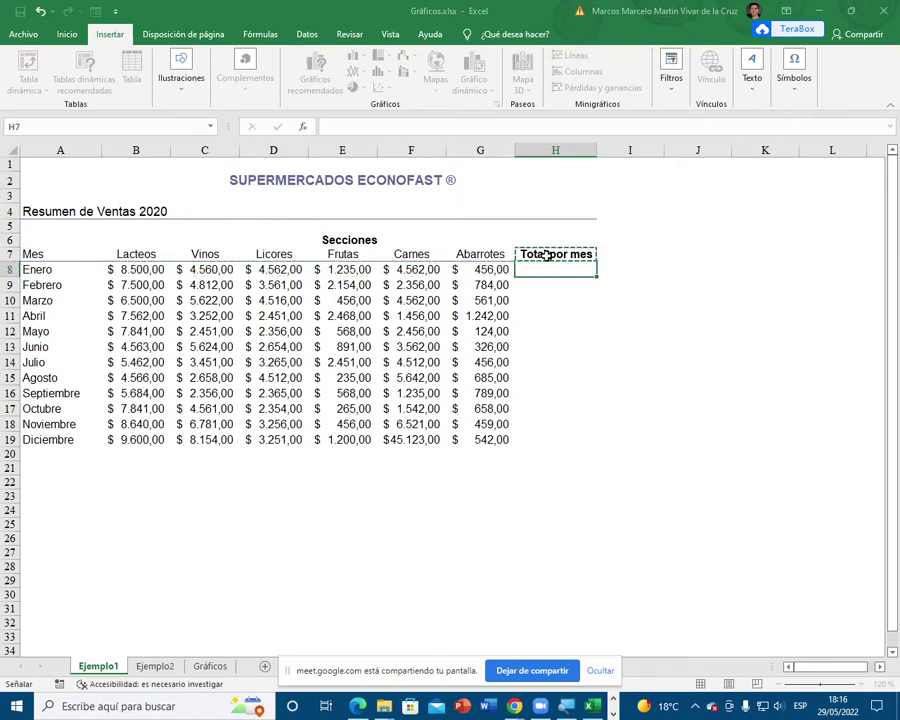
{"action": "left_click", "coordinate": [531, 268]}
{"action": "left_click_drag", "start_coordinate": [160, 268], "coordinate": [474, 273]}
{"action": "key", "text": "Escape"}
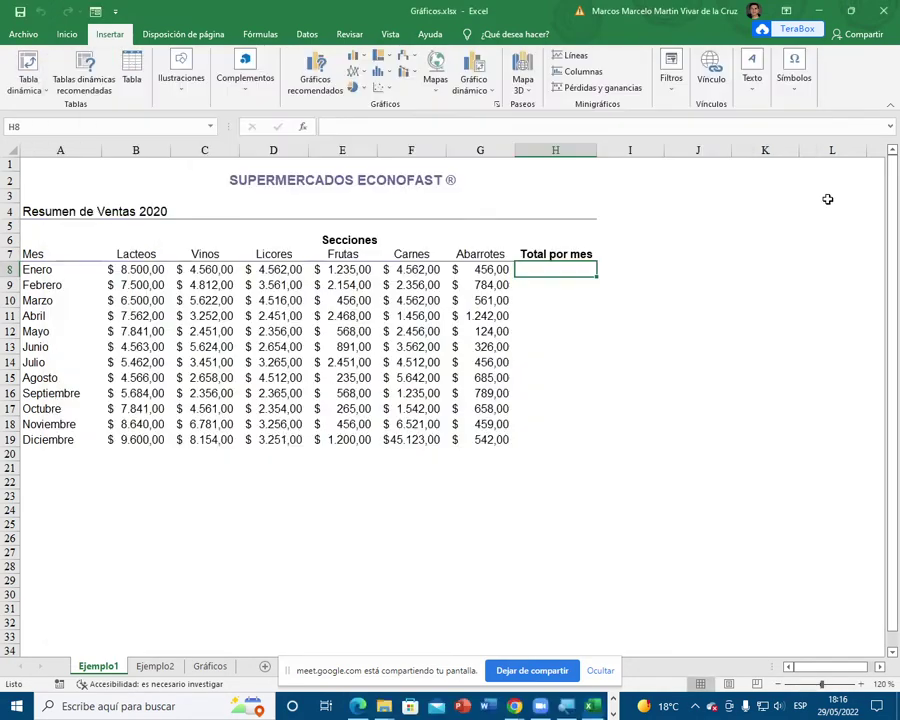
{"action": "left_click", "coordinate": [592, 71]}
{"action": "left_click", "coordinate": [735, 339]}
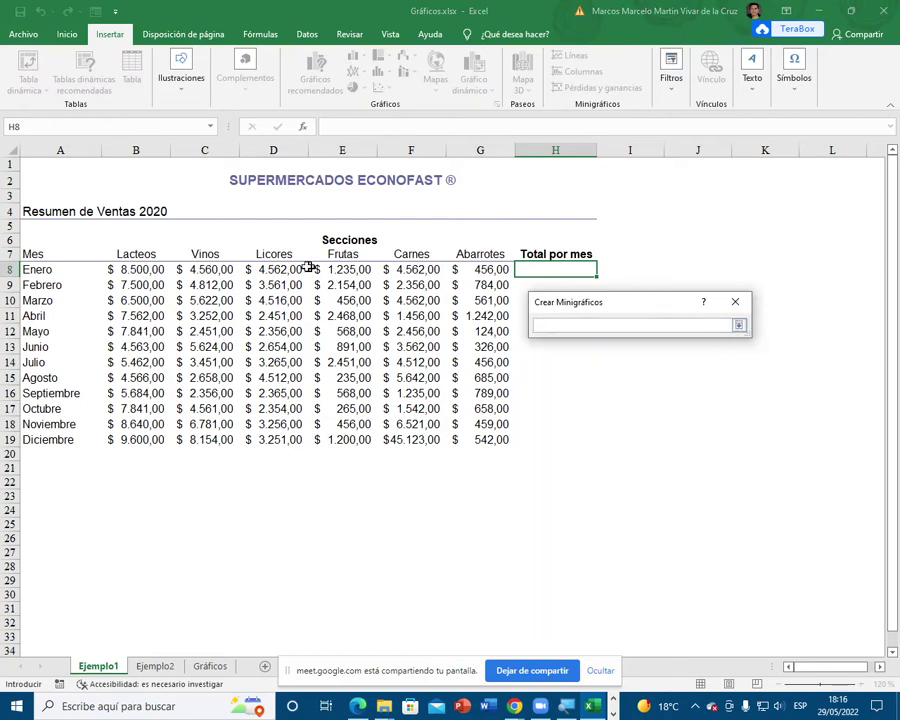
{"action": "left_click_drag", "start_coordinate": [157, 270], "coordinate": [488, 269]}
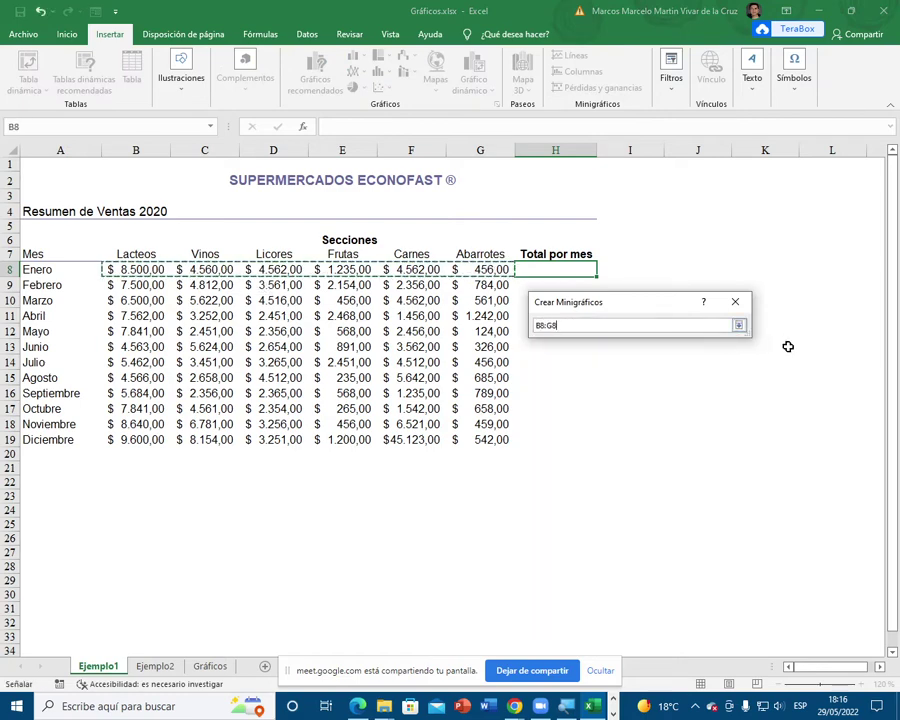
{"action": "left_click", "coordinate": [735, 302]}
{"action": "left_click", "coordinate": [731, 299]}
{"action": "left_click", "coordinate": [586, 285]}
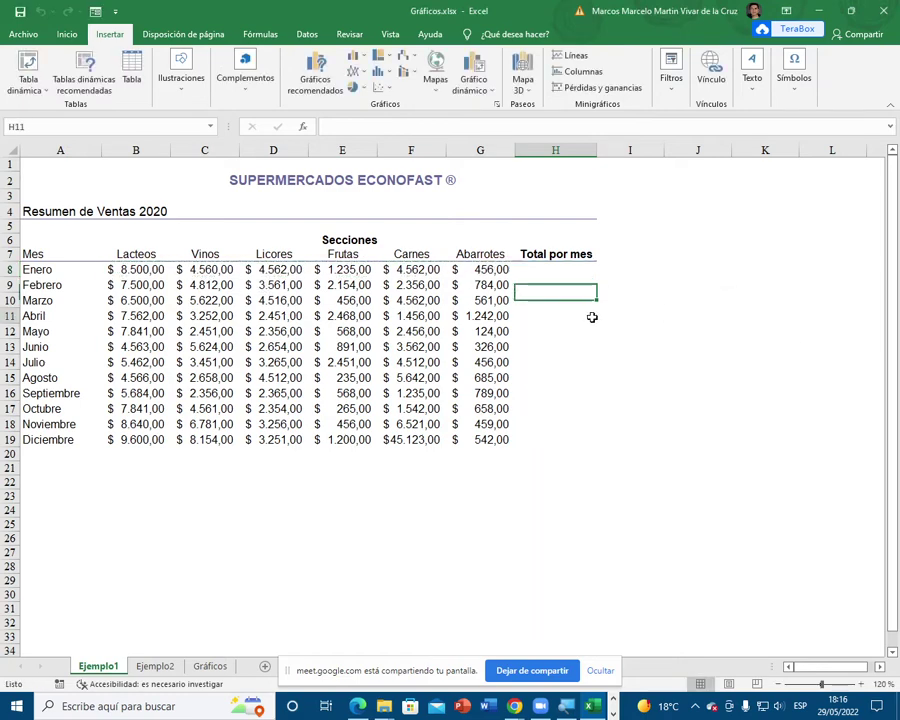
Step: Insert a column sparkline in cell H8 using the Enero sales in B8:G8 as its data range
{"action": "left_click", "coordinate": [582, 273]}
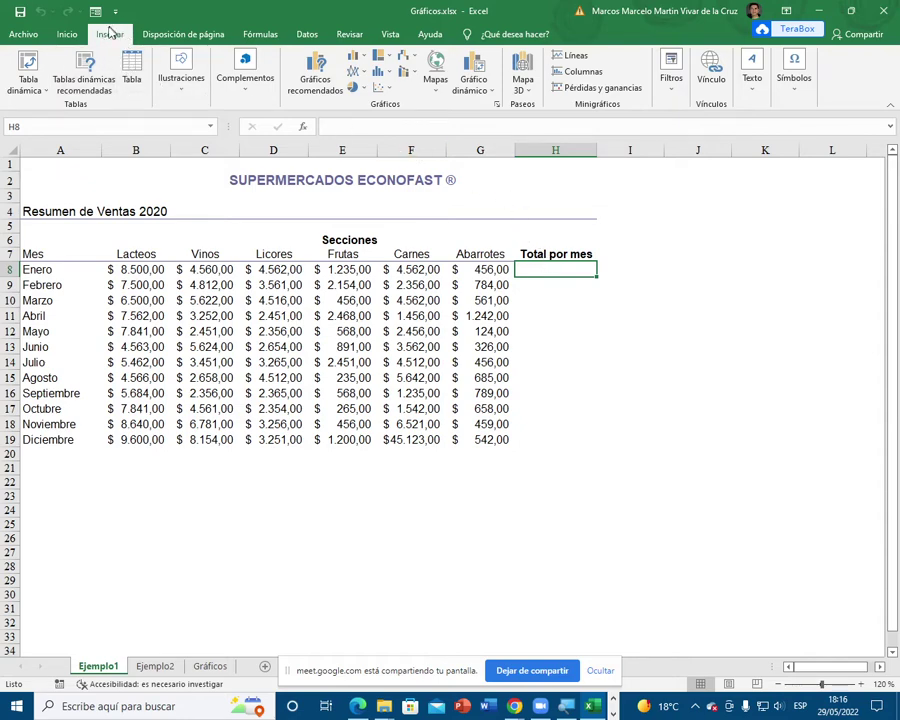
{"action": "left_click", "coordinate": [588, 80]}
{"action": "mouse_move", "coordinate": [613, 298]}
{"action": "left_mouse_down"}
{"action": "mouse_move", "coordinate": [613, 153]}
{"action": "mouse_move", "coordinate": [617, 282]}
{"action": "mouse_move", "coordinate": [605, 301]}
{"action": "left_mouse_up"}
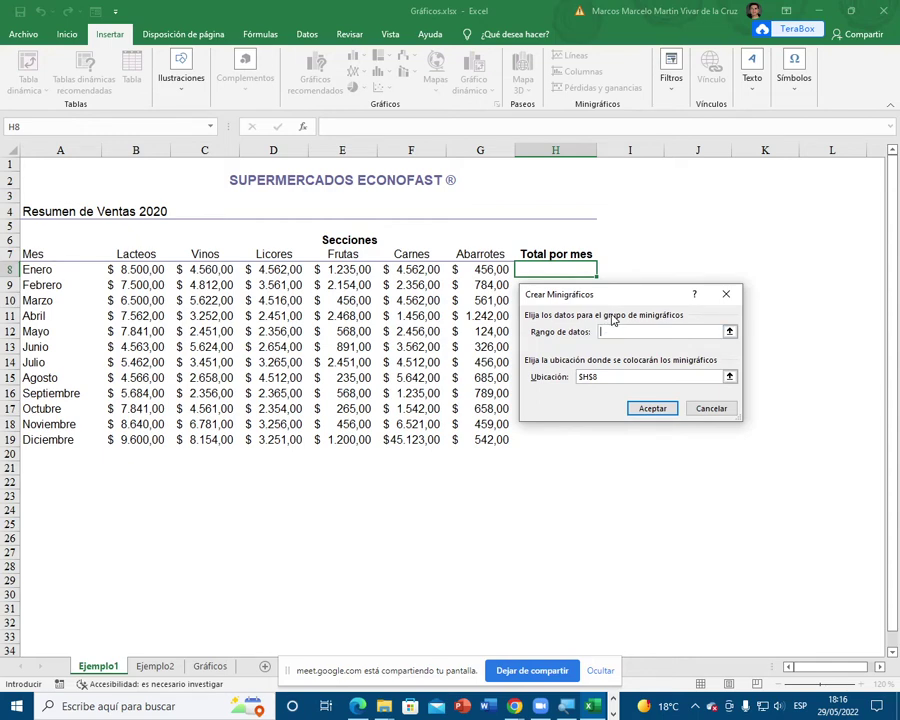
{"action": "left_click", "coordinate": [730, 333]}
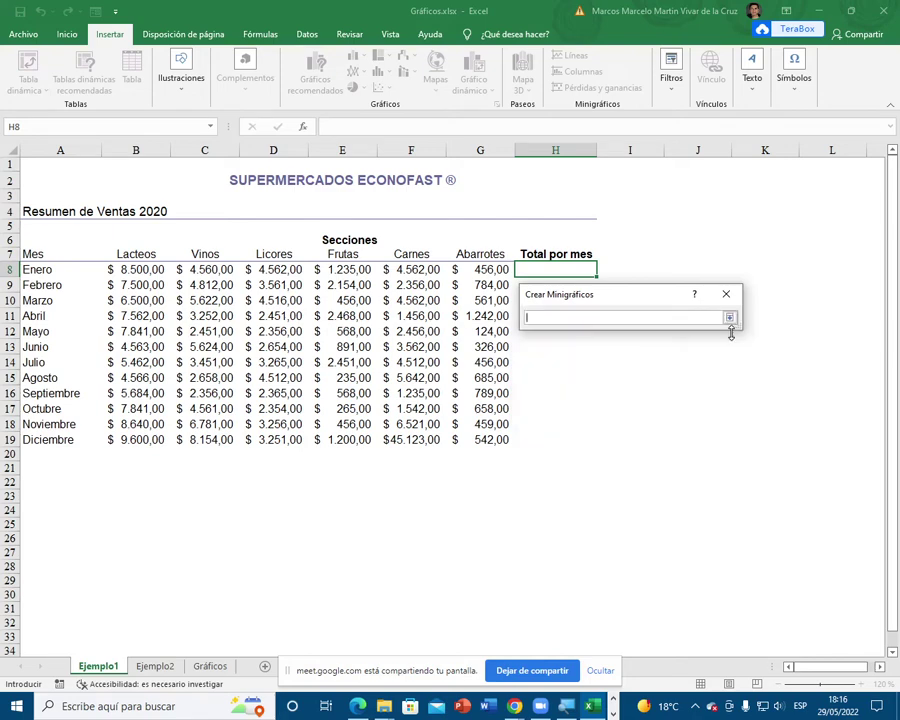
{"action": "left_click", "coordinate": [145, 270]}
{"action": "left_click_drag", "start_coordinate": [145, 270], "coordinate": [494, 268]}
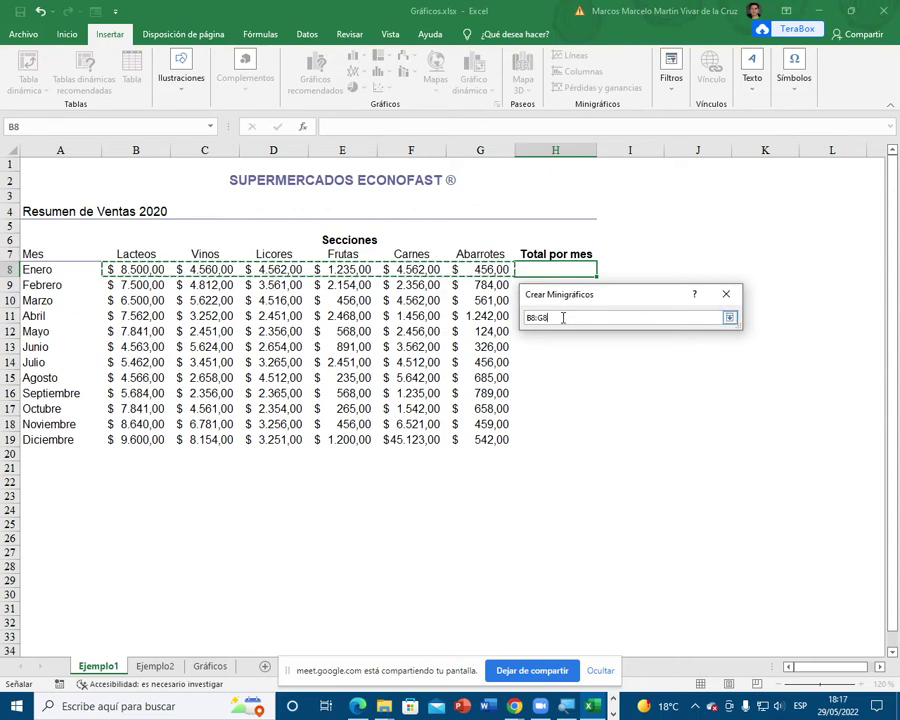
{"action": "key", "text": "Return"}
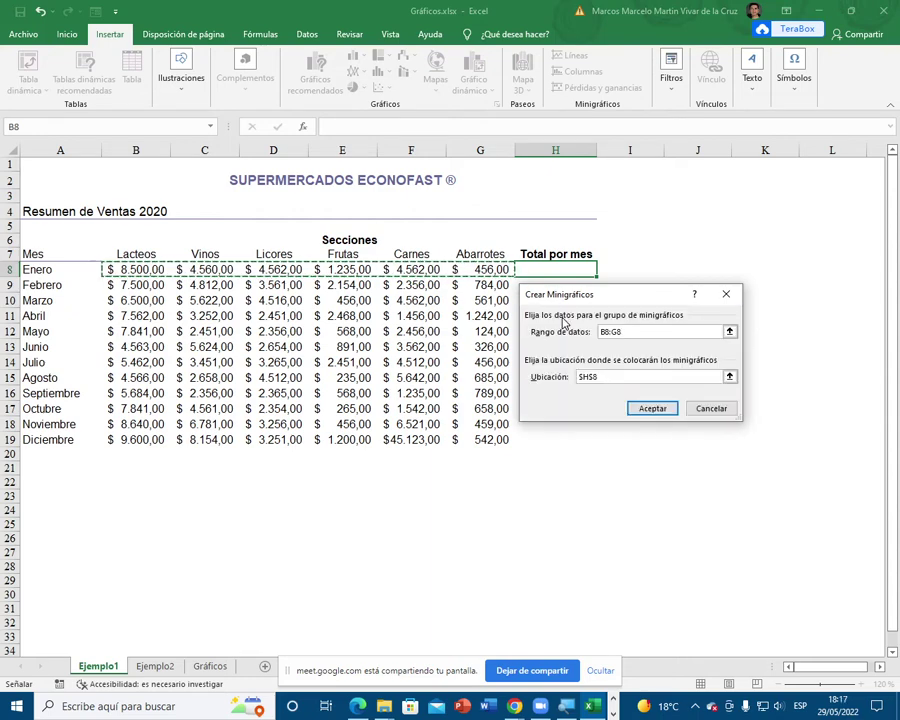
{"action": "left_click", "coordinate": [640, 409]}
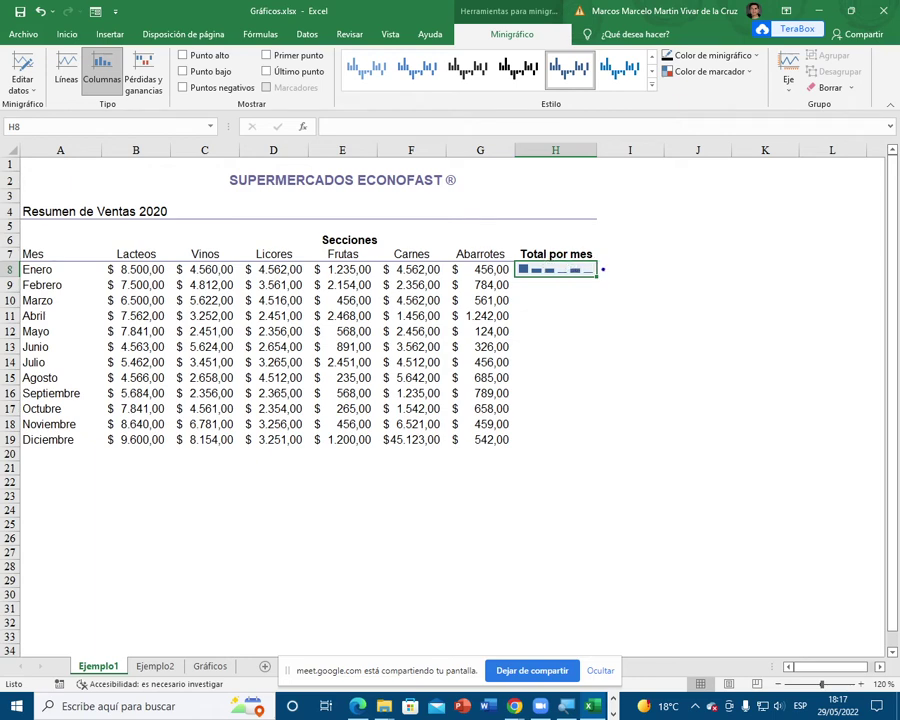
{"action": "mouse_move", "coordinate": [605, 269]}
{"action": "left_mouse_down"}
{"action": "mouse_move", "coordinate": [662, 257]}
{"action": "mouse_move", "coordinate": [596, 120]}
{"action": "mouse_move", "coordinate": [590, 55]}
{"action": "mouse_move", "coordinate": [455, 25]}
{"action": "mouse_move", "coordinate": [569, 44]}
{"action": "mouse_move", "coordinate": [570, 26]}
{"action": "left_mouse_up"}
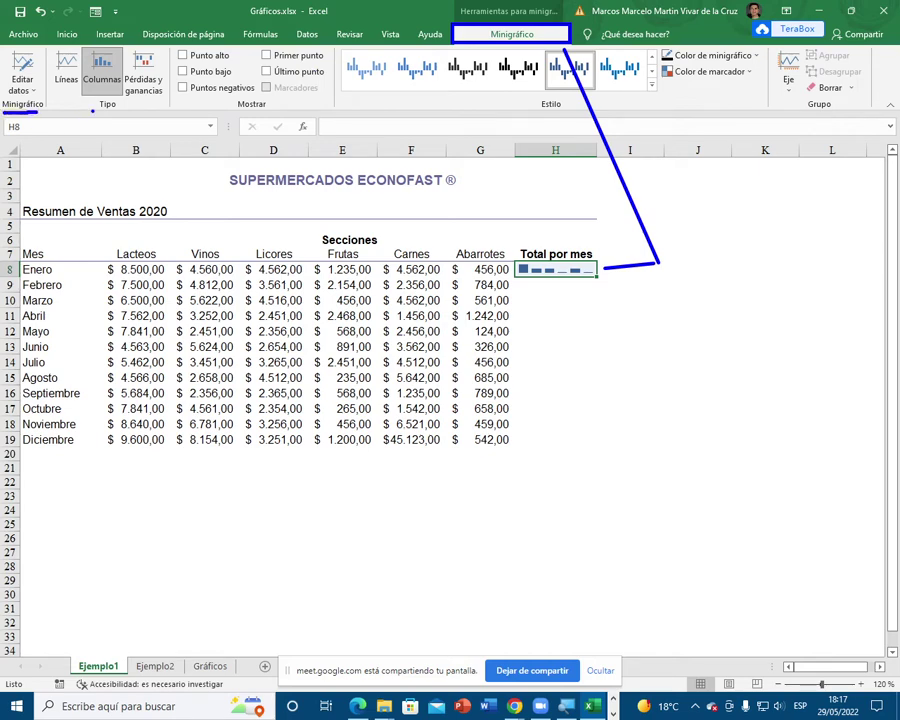
{"action": "left_click_drag", "start_coordinate": [232, 106], "coordinate": [303, 105]}
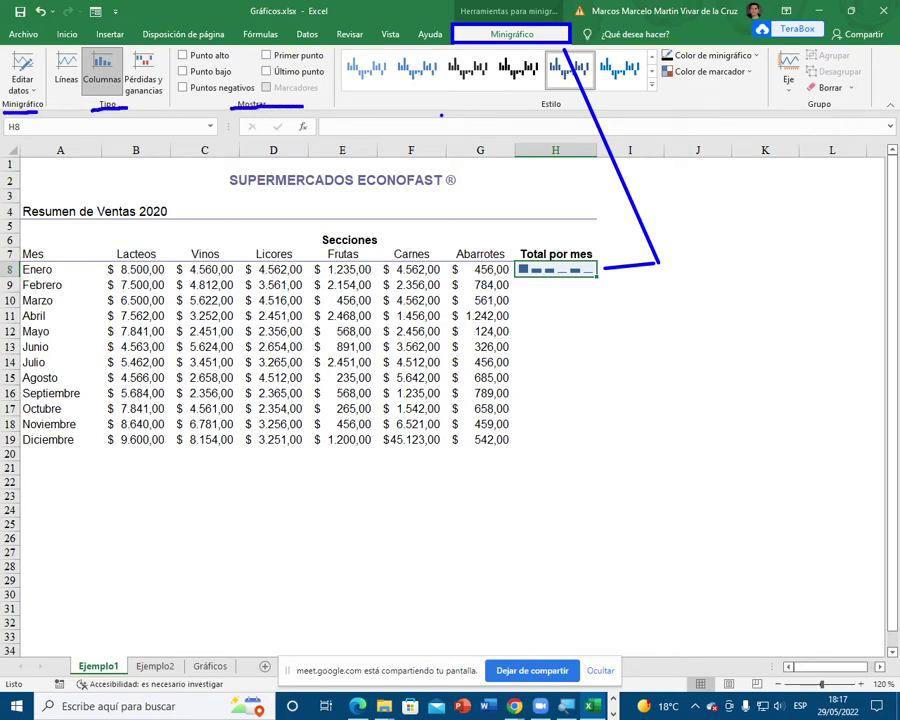
{"action": "left_click_drag", "start_coordinate": [540, 115], "coordinate": [660, 115]}
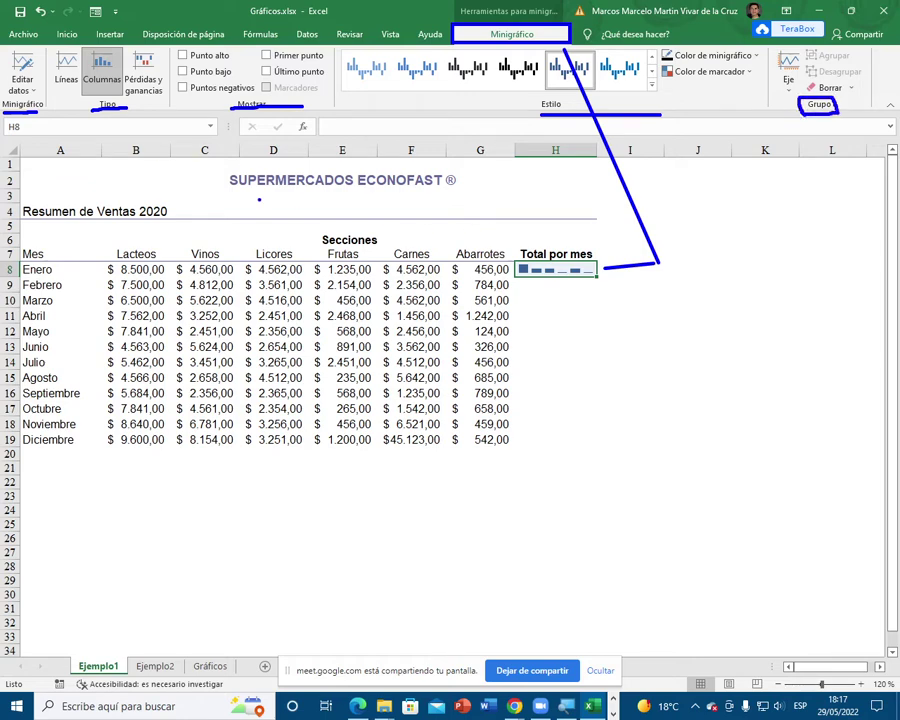
{"action": "key", "text": "Escape"}
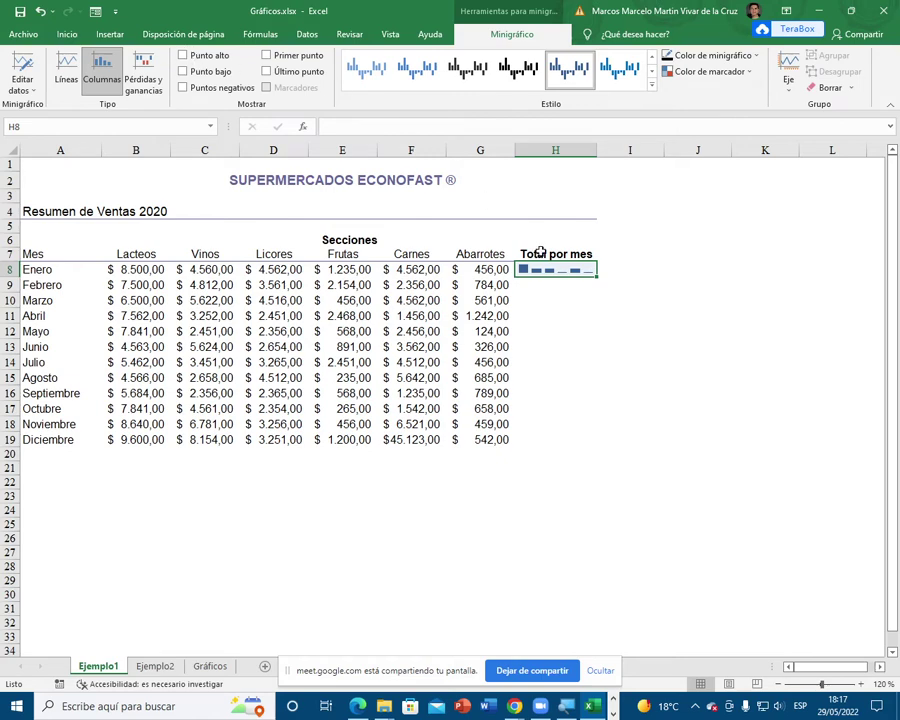
{"action": "left_click", "coordinate": [610, 285]}
{"action": "left_click", "coordinate": [577, 272]}
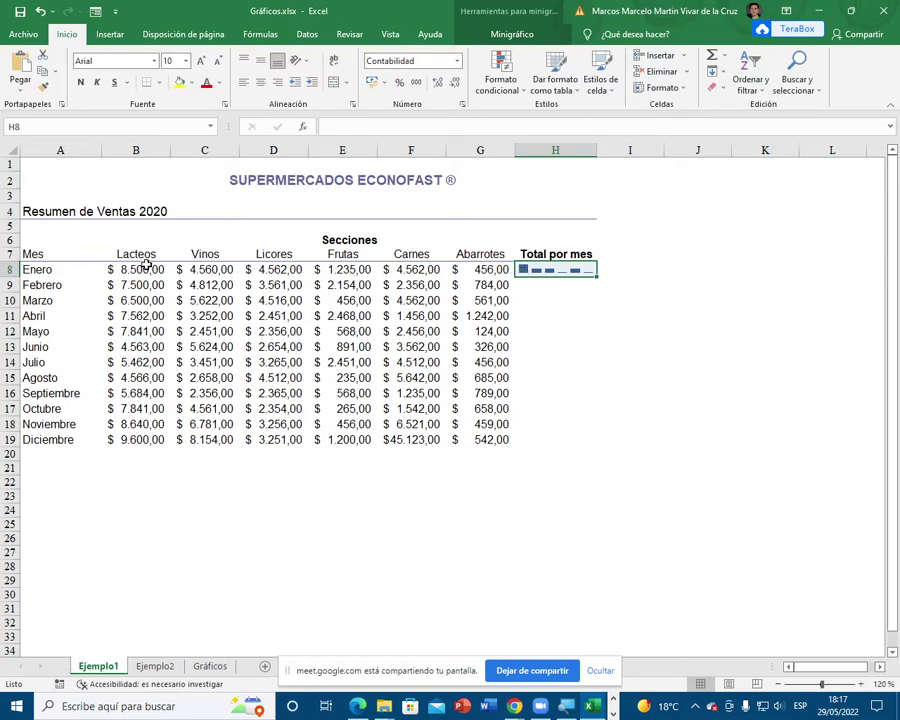
{"action": "left_click_drag", "start_coordinate": [146, 266], "coordinate": [498, 266]}
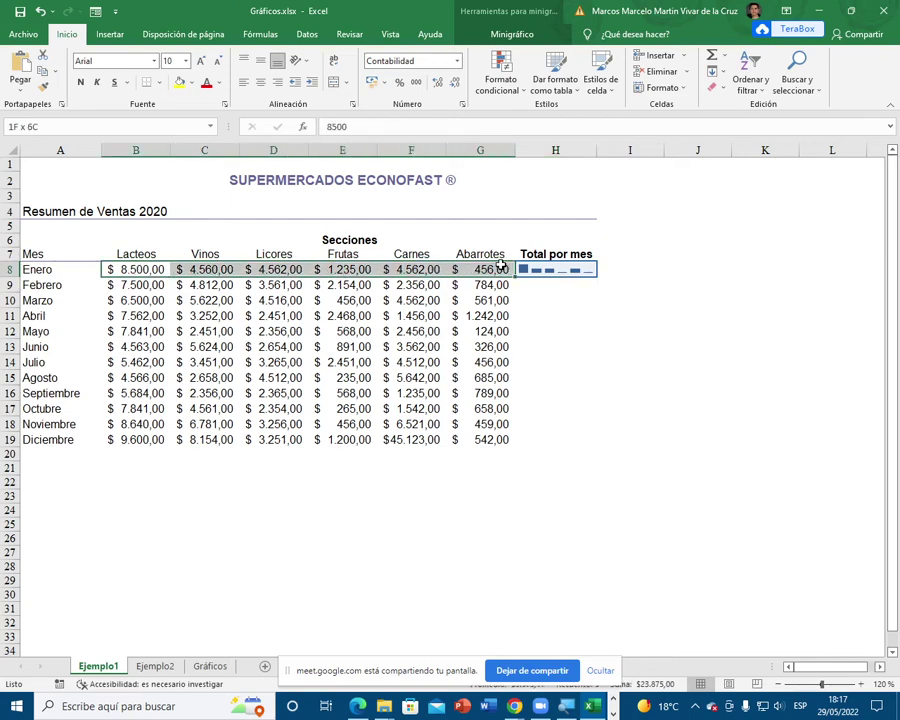
{"action": "left_click", "coordinate": [562, 270]}
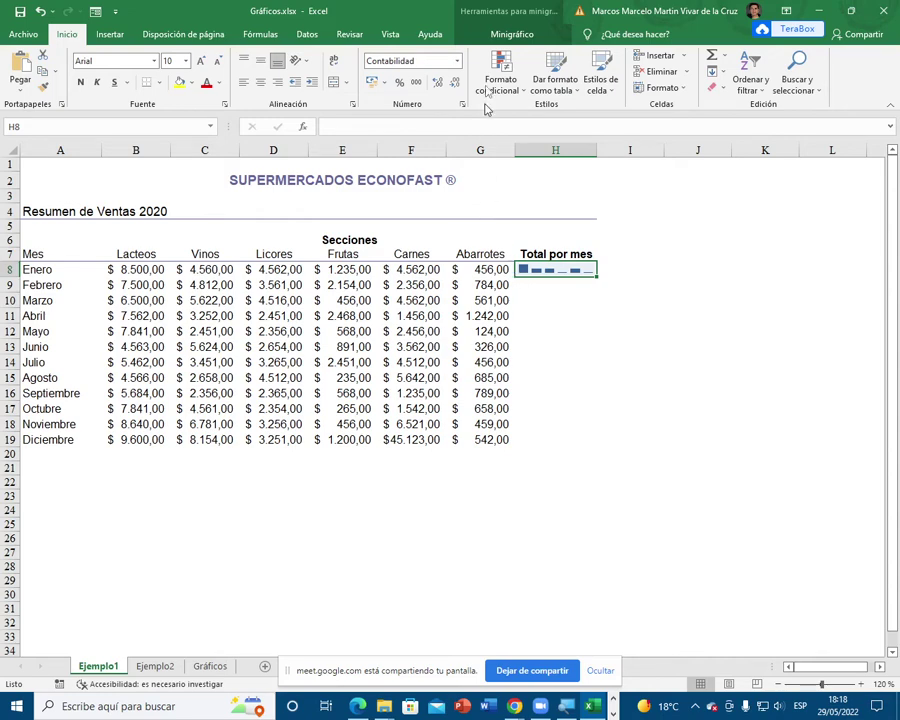
Step: Highlight the high point and the low point of the sparkline in H8
{"action": "left_click", "coordinate": [502, 33]}
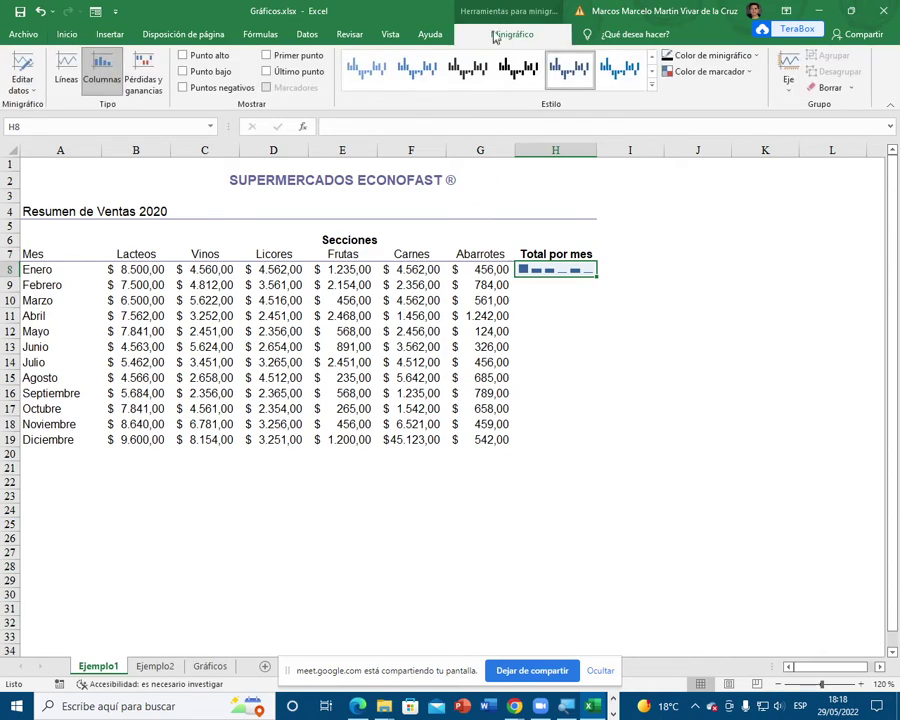
{"action": "left_click", "coordinate": [187, 58]}
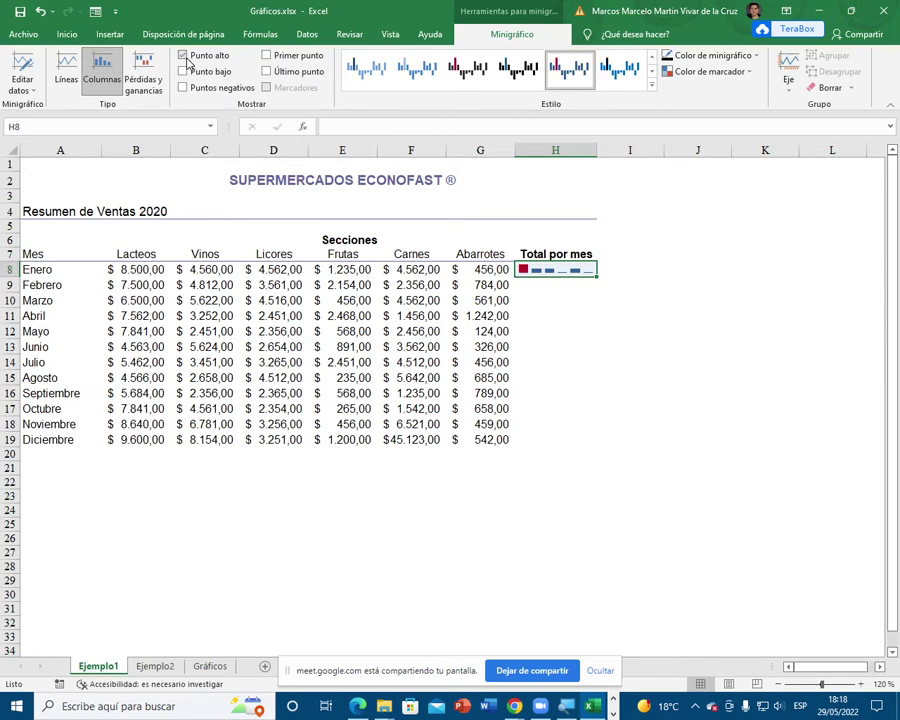
{"action": "left_click", "coordinate": [186, 73]}
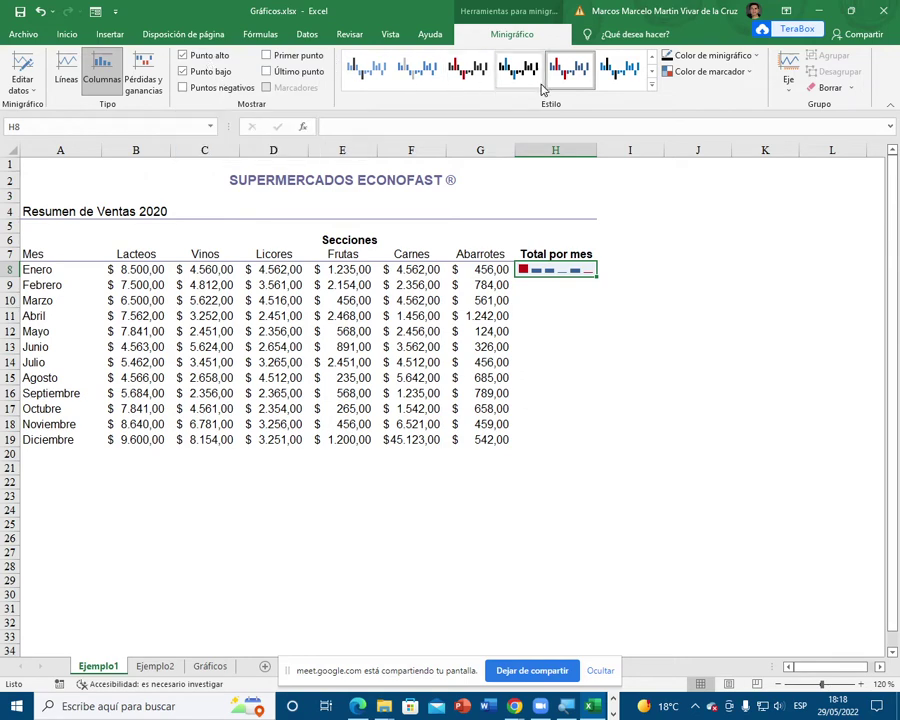
Step: Try several gallery styles on the sparkline in H8, ending with a dark red column style
{"action": "left_click", "coordinate": [651, 84]}
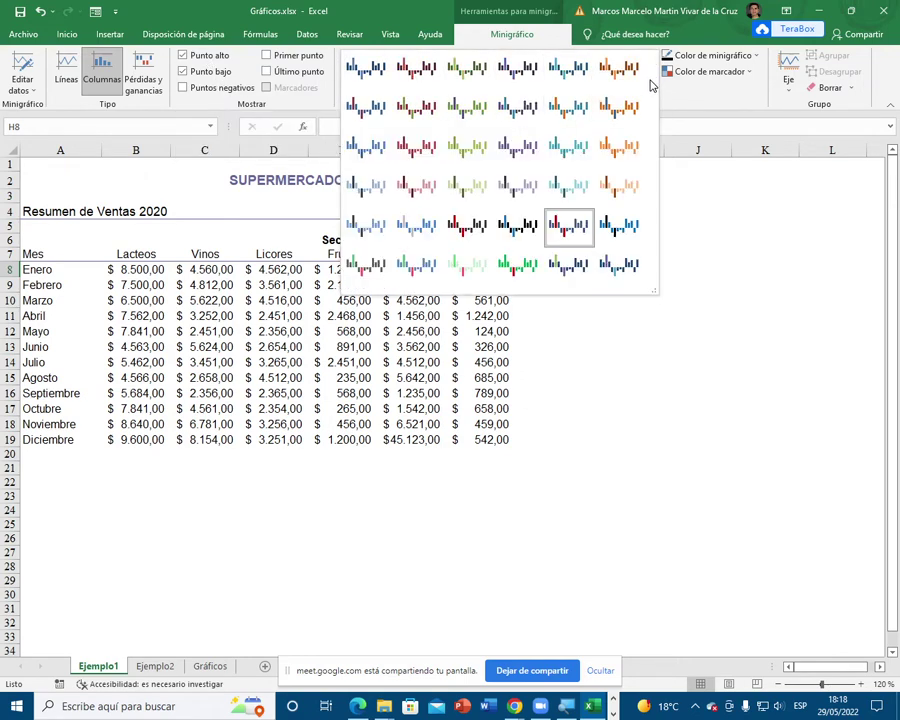
{"action": "left_click", "coordinate": [255, 48]}
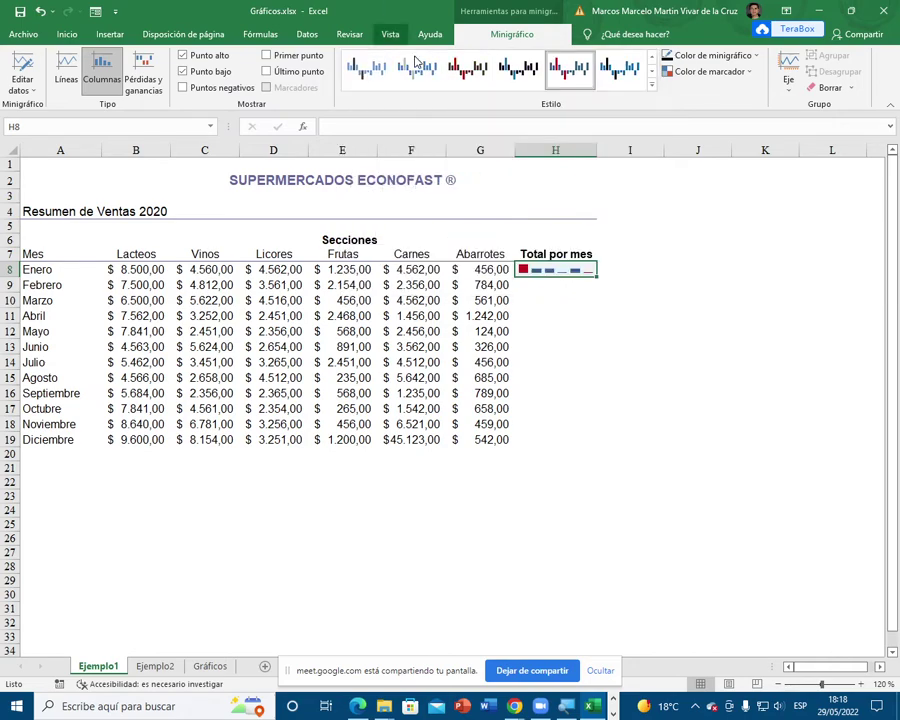
{"action": "left_click", "coordinate": [651, 84]}
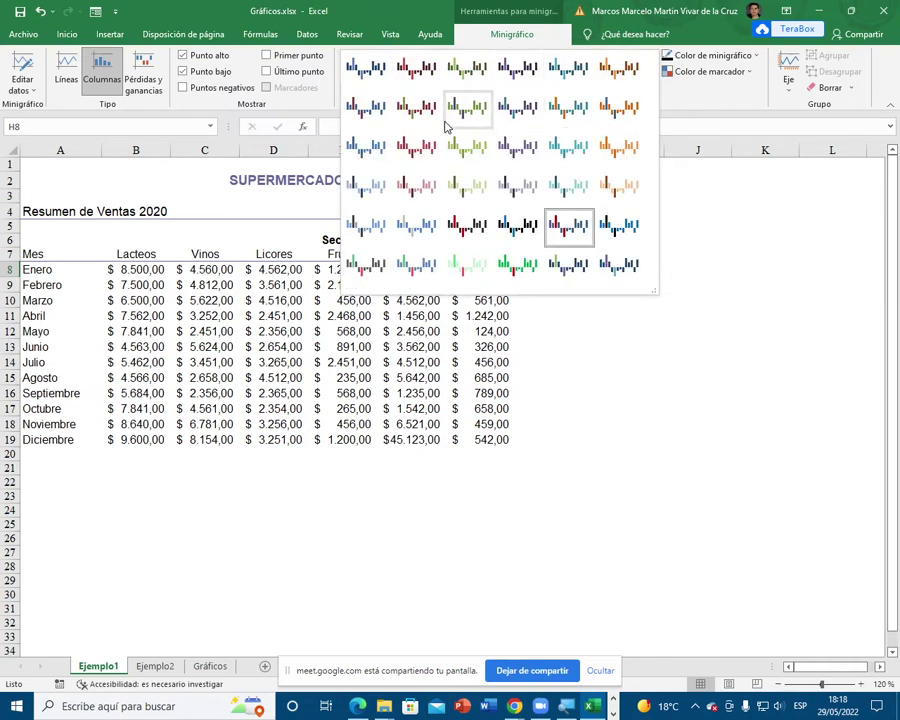
{"action": "left_click", "coordinate": [468, 228]}
{"action": "left_click", "coordinate": [651, 88]}
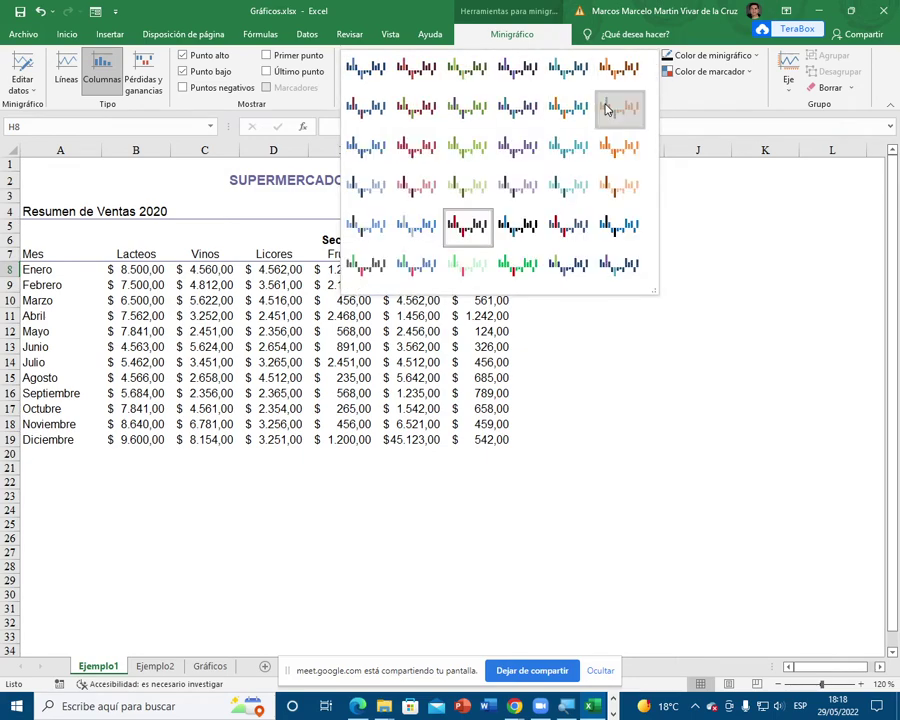
{"action": "left_click", "coordinate": [605, 108]}
{"action": "left_click", "coordinate": [651, 84]}
{"action": "left_click", "coordinate": [412, 76]}
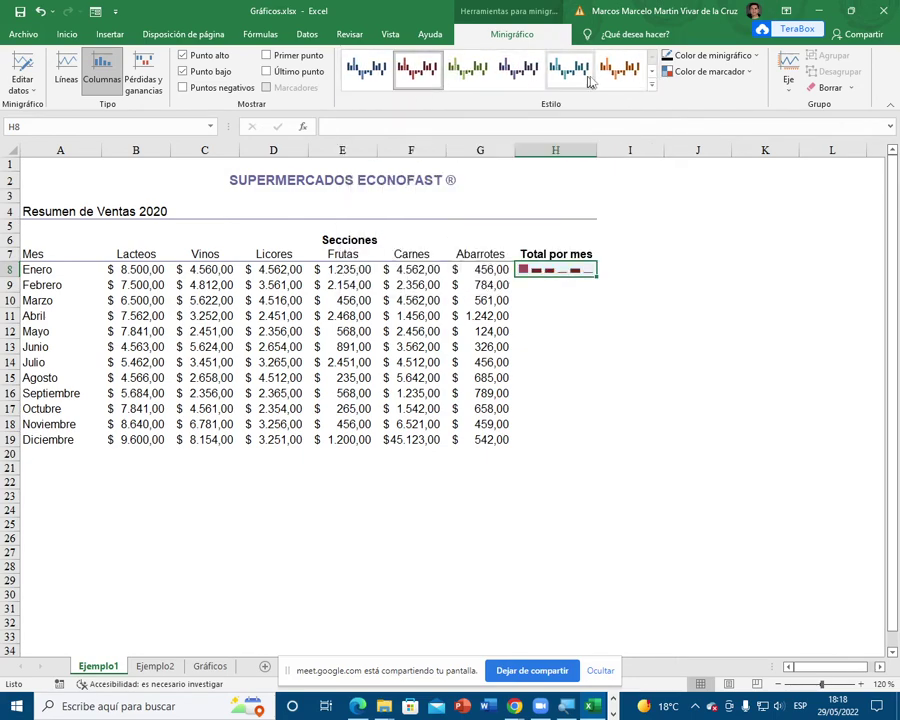
{"action": "left_click", "coordinate": [651, 84]}
{"action": "left_click", "coordinate": [363, 108]}
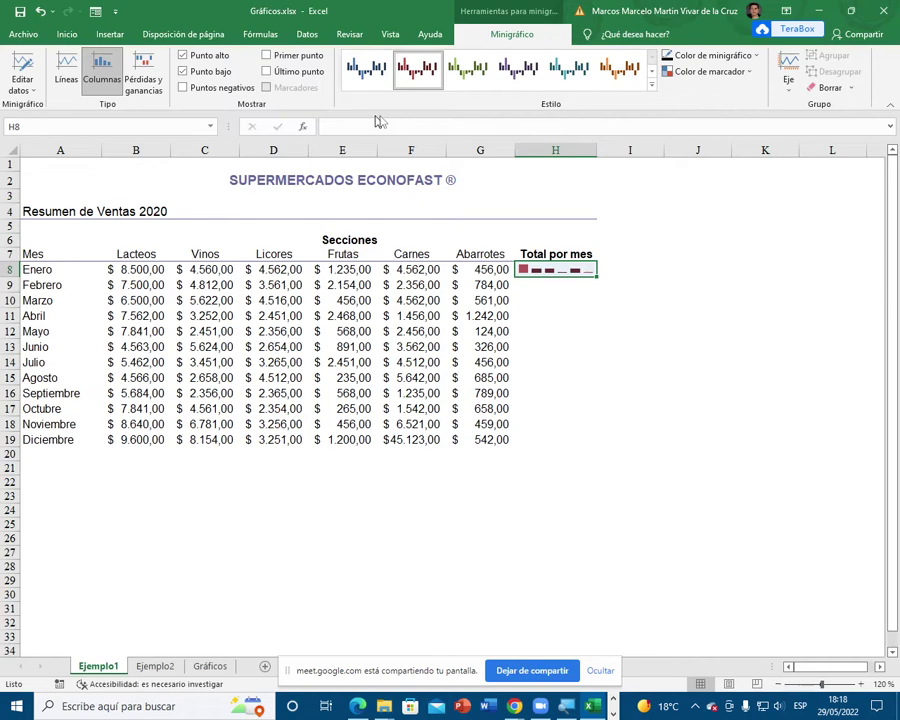
Step: Try orange, grey-and-green and blue gallery styles on the H8 sparkline, then reapply the dark red one
{"action": "left_click", "coordinate": [651, 84]}
{"action": "left_click", "coordinate": [621, 69]}
{"action": "left_click", "coordinate": [651, 84]}
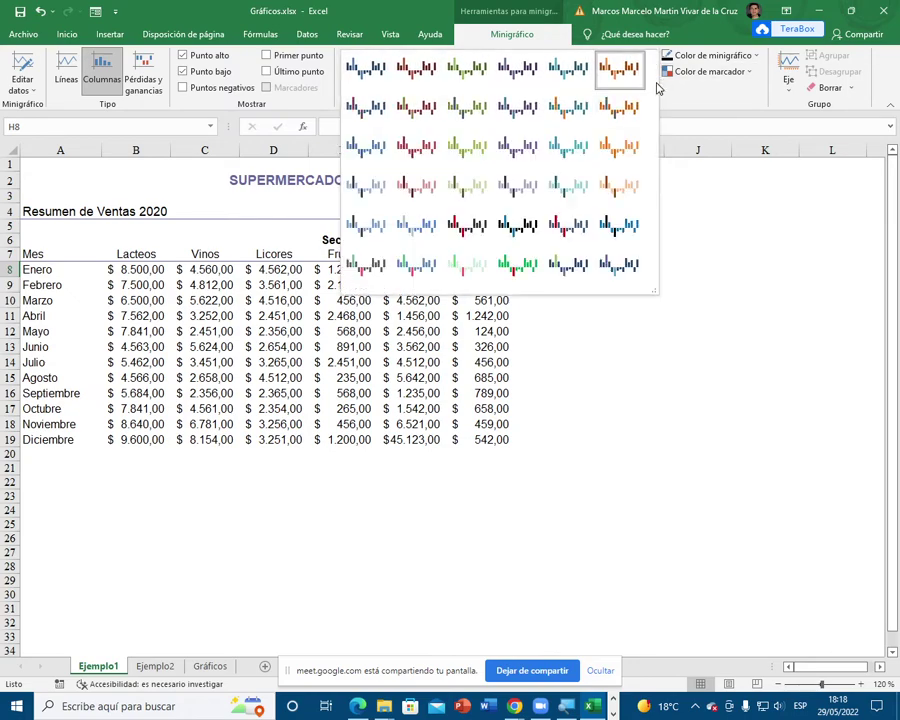
{"action": "left_click", "coordinate": [365, 265]}
{"action": "left_click", "coordinate": [648, 88]}
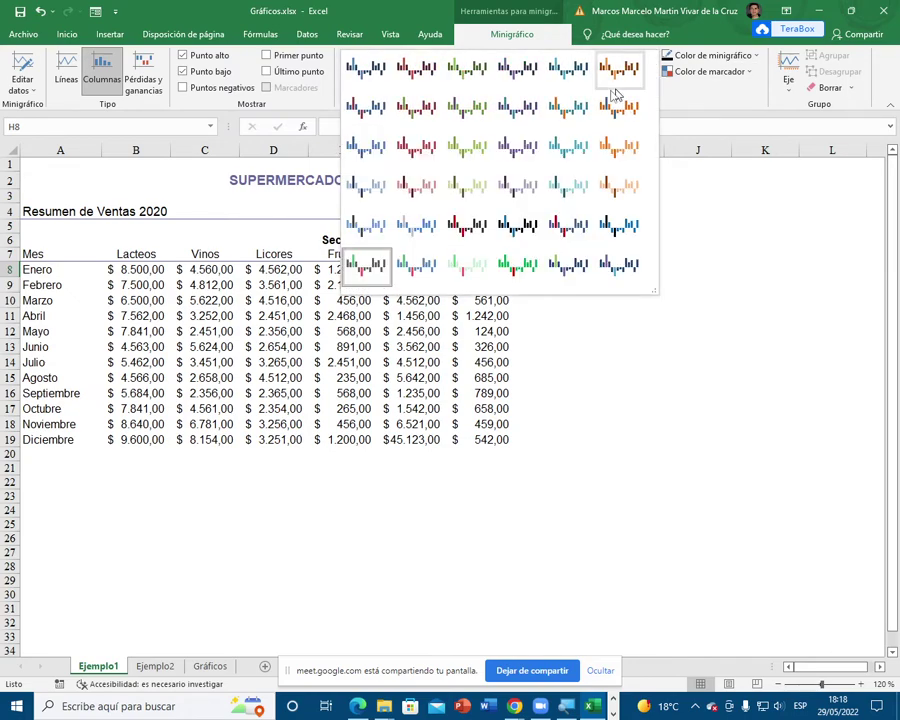
{"action": "left_click", "coordinate": [365, 67]}
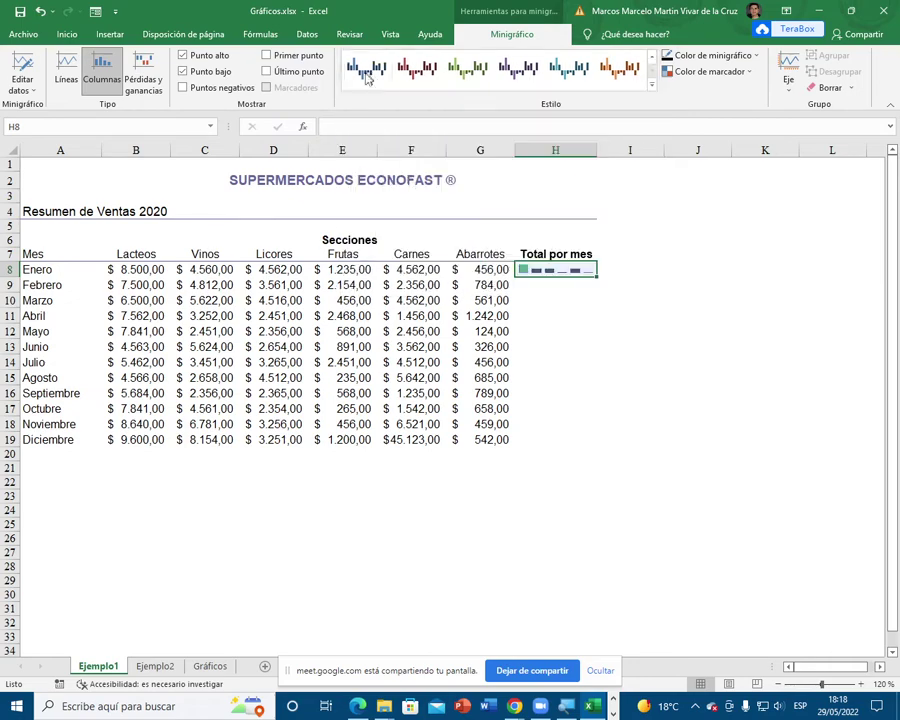
{"action": "left_click", "coordinate": [651, 84]}
{"action": "left_click", "coordinate": [437, 70]}
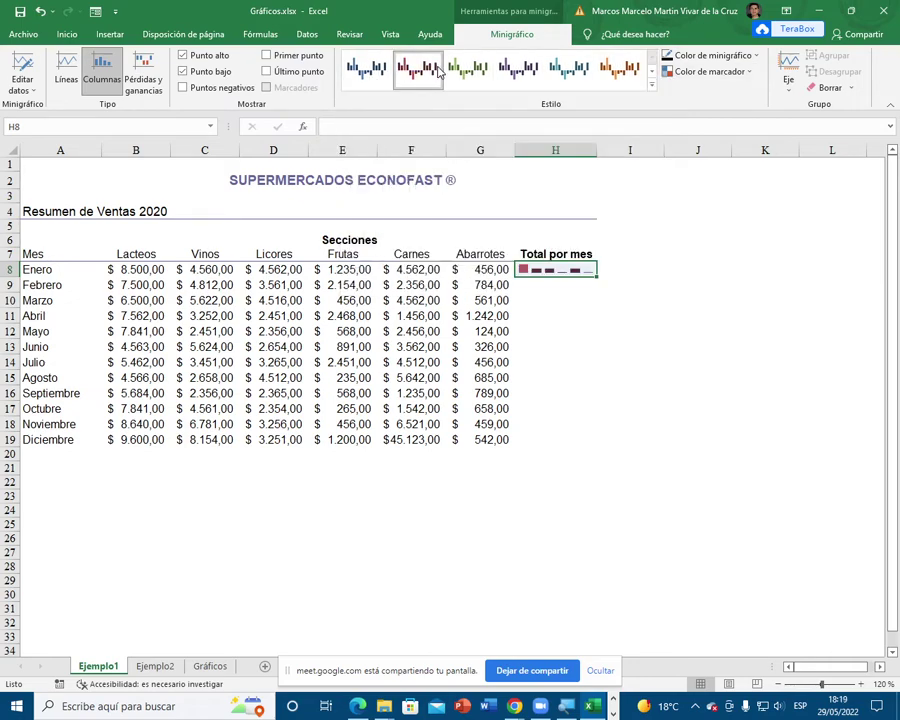
Step: Set the H8 sparkline colour to standard green and its high point marker to standard dark blue
{"action": "left_click", "coordinate": [700, 56]}
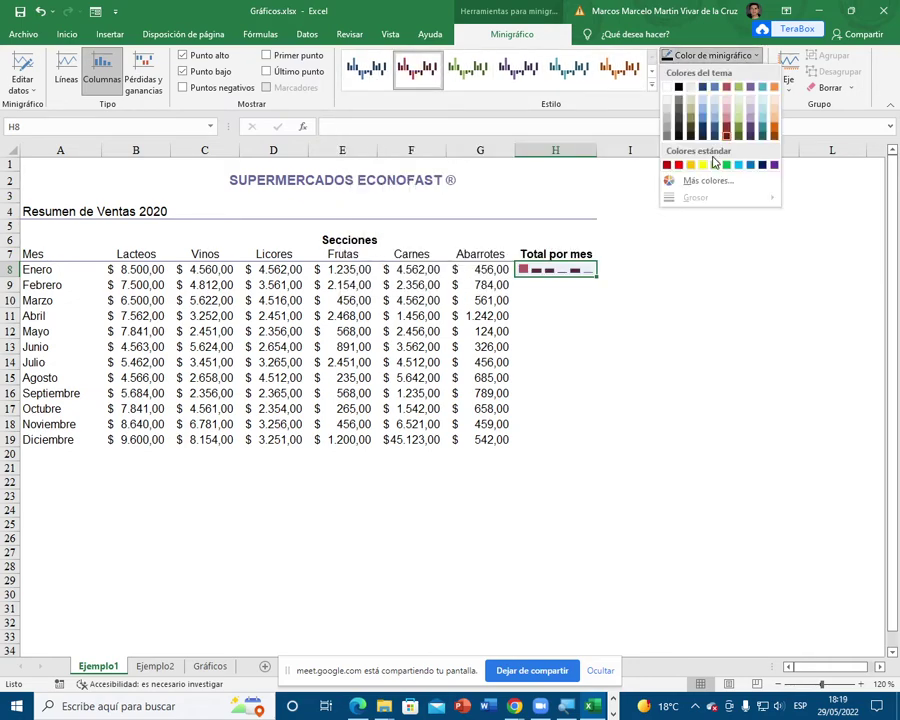
{"action": "left_click", "coordinate": [727, 164]}
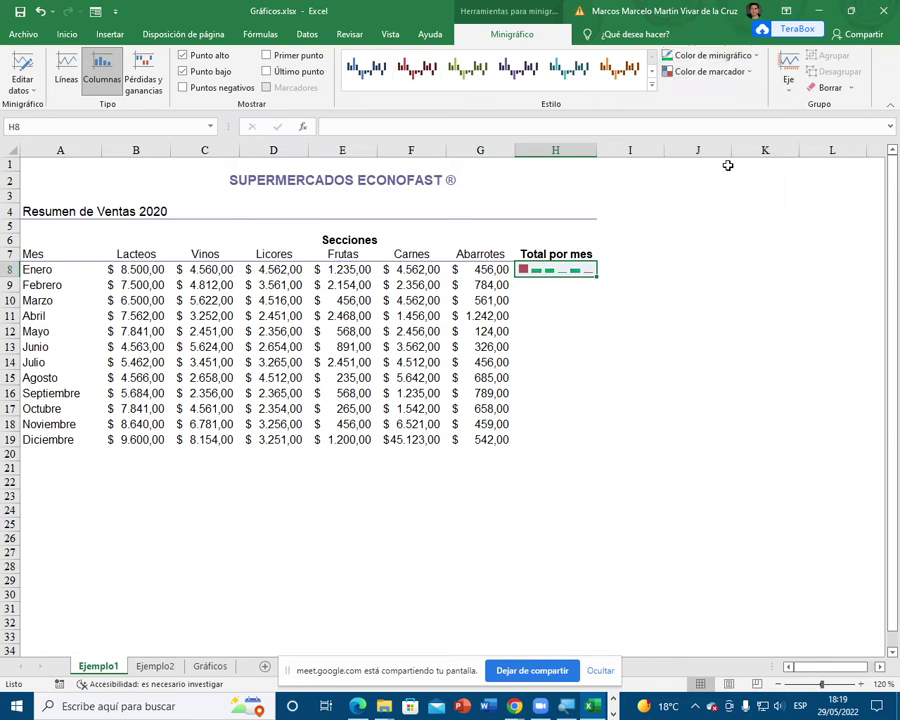
{"action": "left_click", "coordinate": [745, 72]}
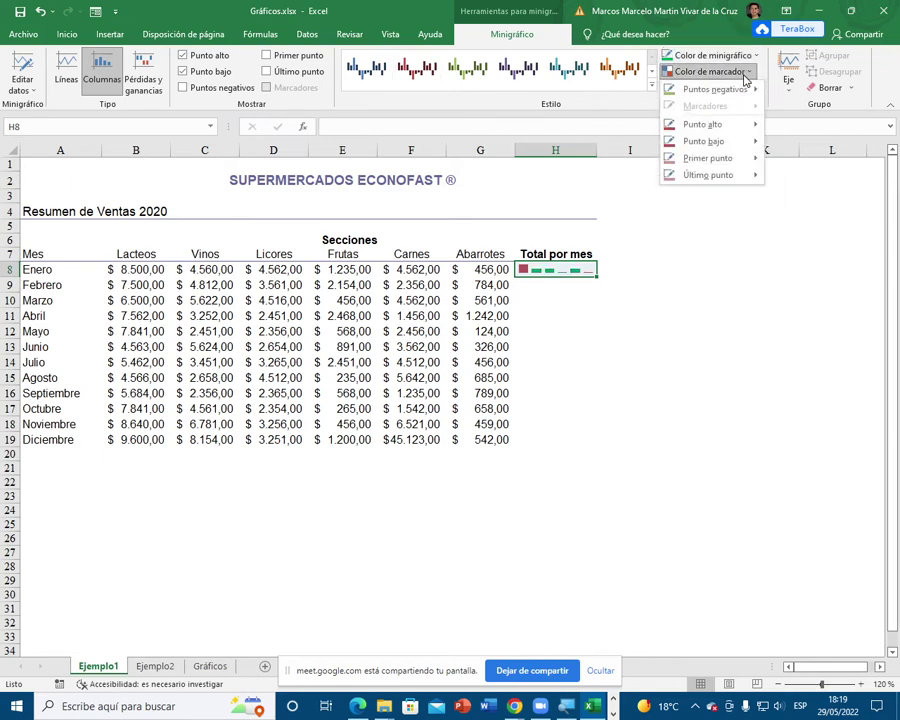
{"action": "mouse_move", "coordinate": [694, 126]}
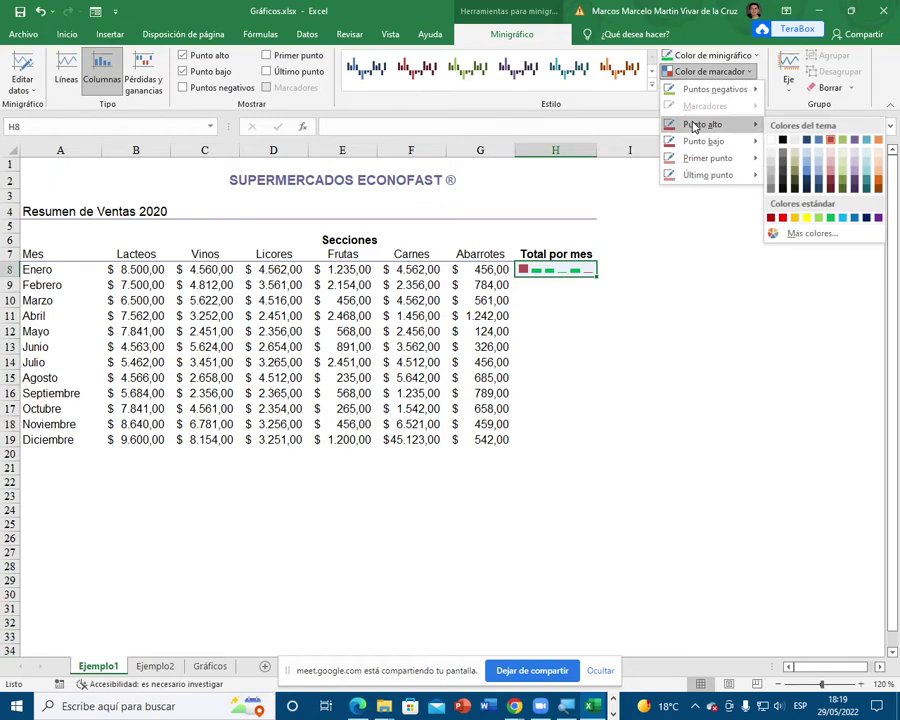
{"action": "left_click", "coordinate": [866, 217]}
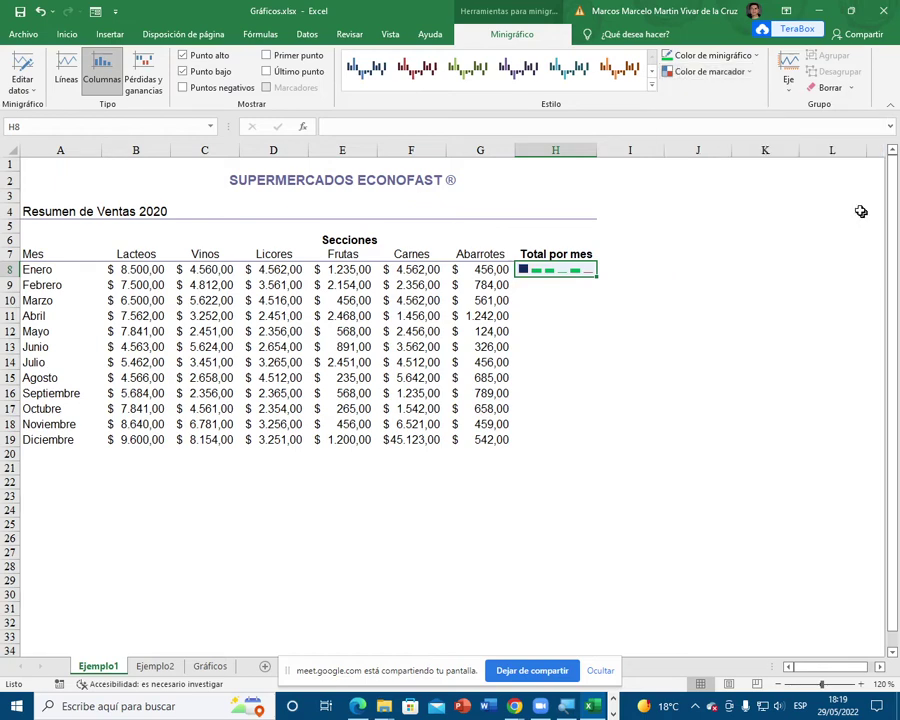
{"action": "left_click", "coordinate": [716, 57]}
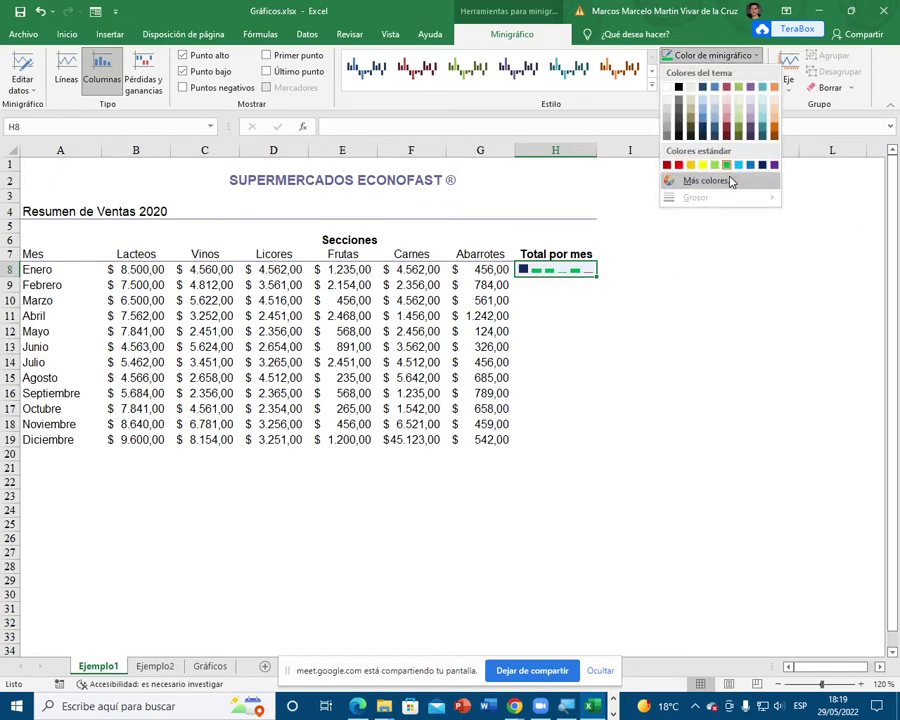
{"action": "left_click", "coordinate": [636, 34]}
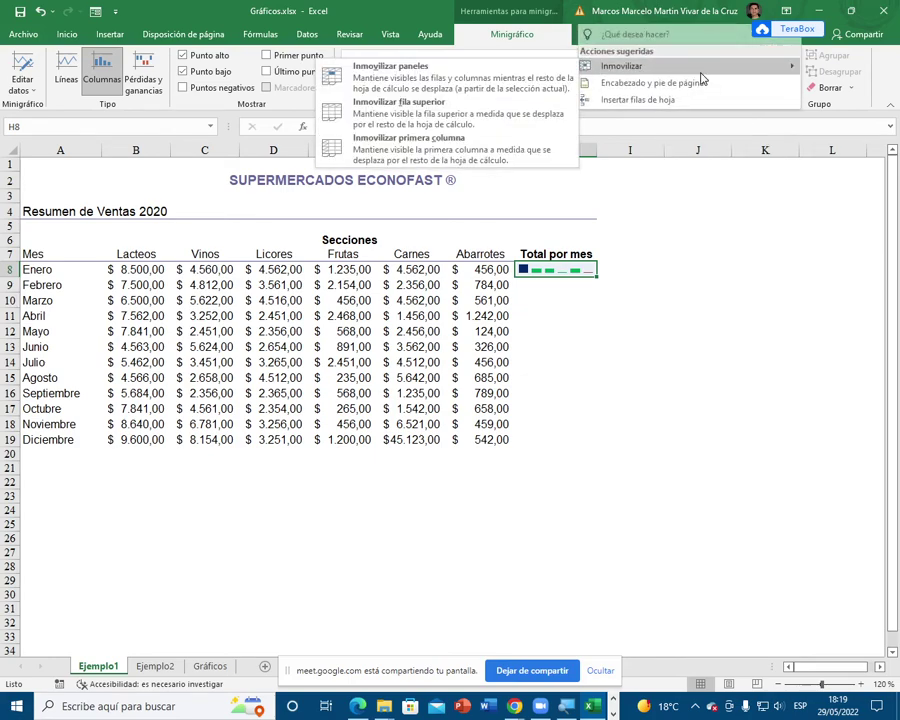
{"action": "left_click", "coordinate": [694, 8]}
{"action": "left_click", "coordinate": [694, 8]}
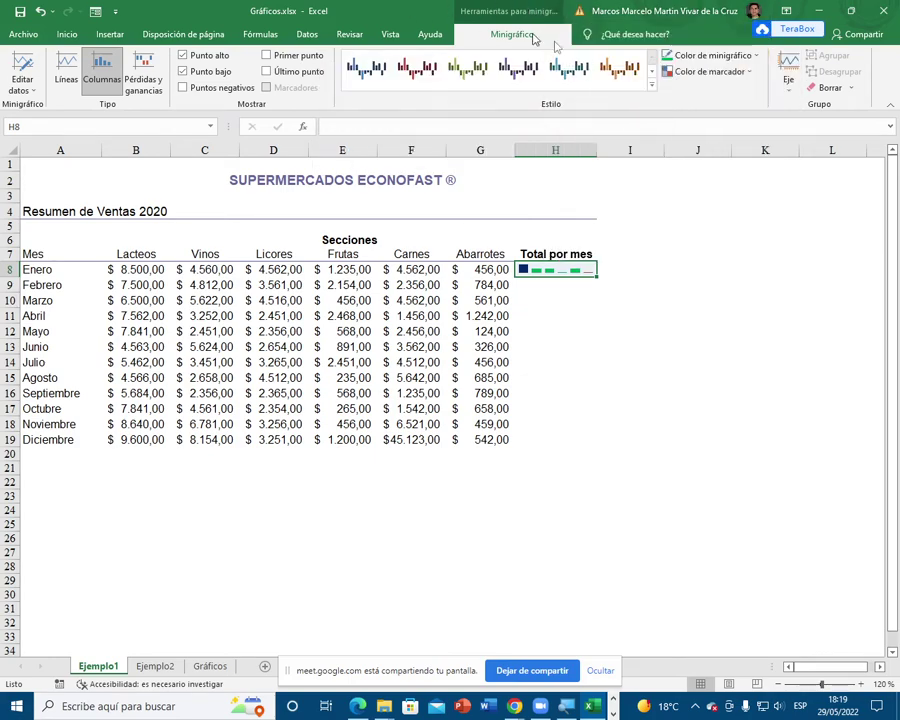
Step: Set the low point marker of the H8 sparkline to standard red
{"action": "left_click", "coordinate": [708, 72]}
{"action": "mouse_move", "coordinate": [705, 141]}
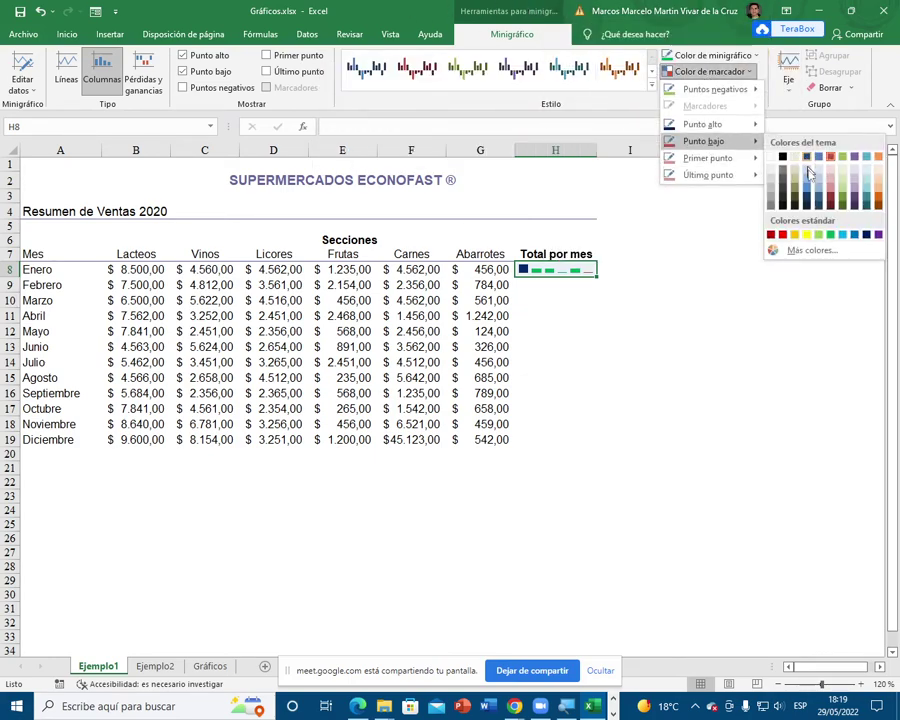
{"action": "left_click", "coordinate": [783, 235]}
{"action": "left_click", "coordinate": [636, 313]}
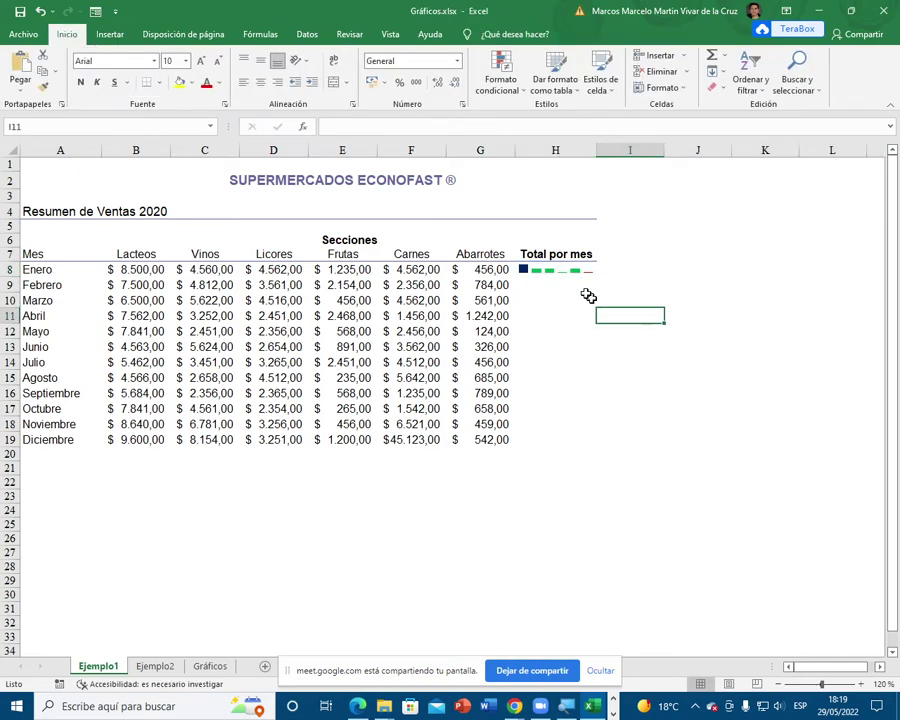
{"action": "left_click", "coordinate": [567, 269]}
{"action": "left_click", "coordinate": [515, 36]}
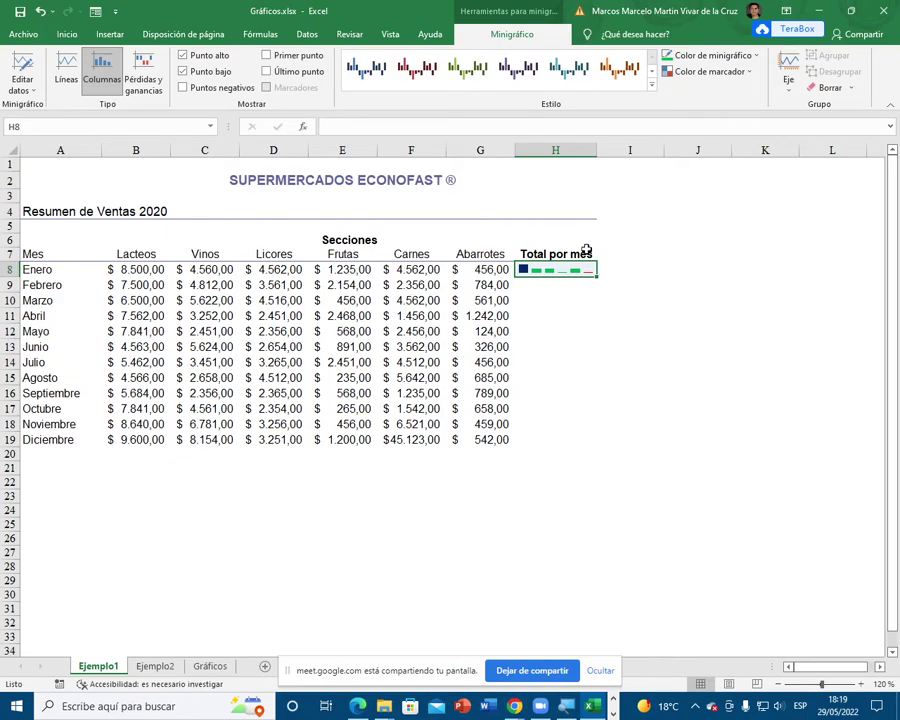
Step: Widen the Carnes column F slightly so that the Diciembre amount fits at 170 % zoom
{"action": "left_click", "coordinate": [861, 684]}
{"action": "left_click", "coordinate": [861, 684]}
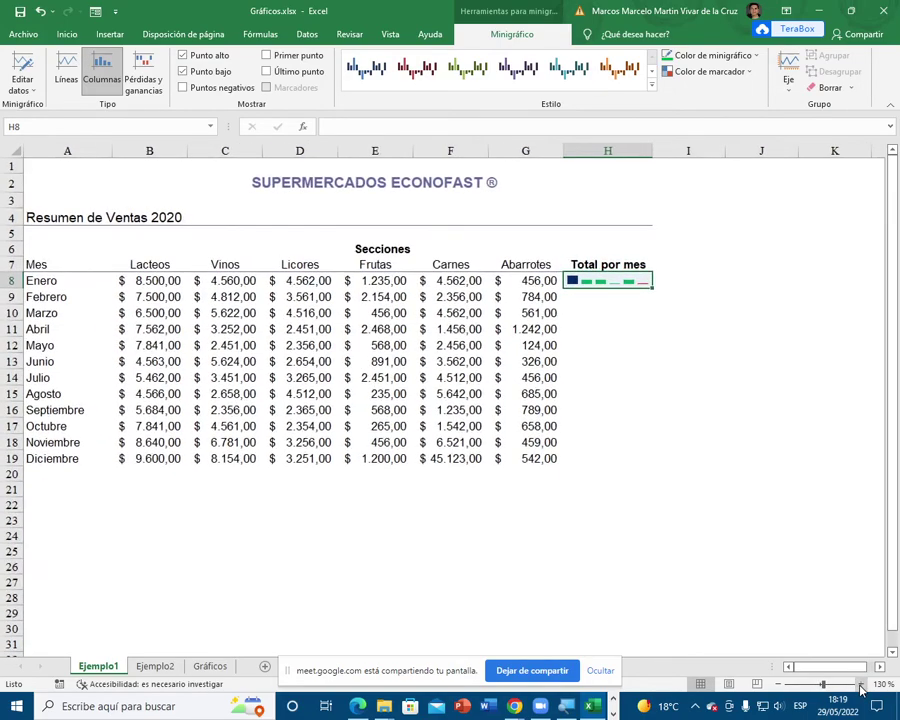
{"action": "left_click", "coordinate": [861, 684]}
{"action": "left_click", "coordinate": [861, 684]}
{"action": "left_click", "coordinate": [861, 684]}
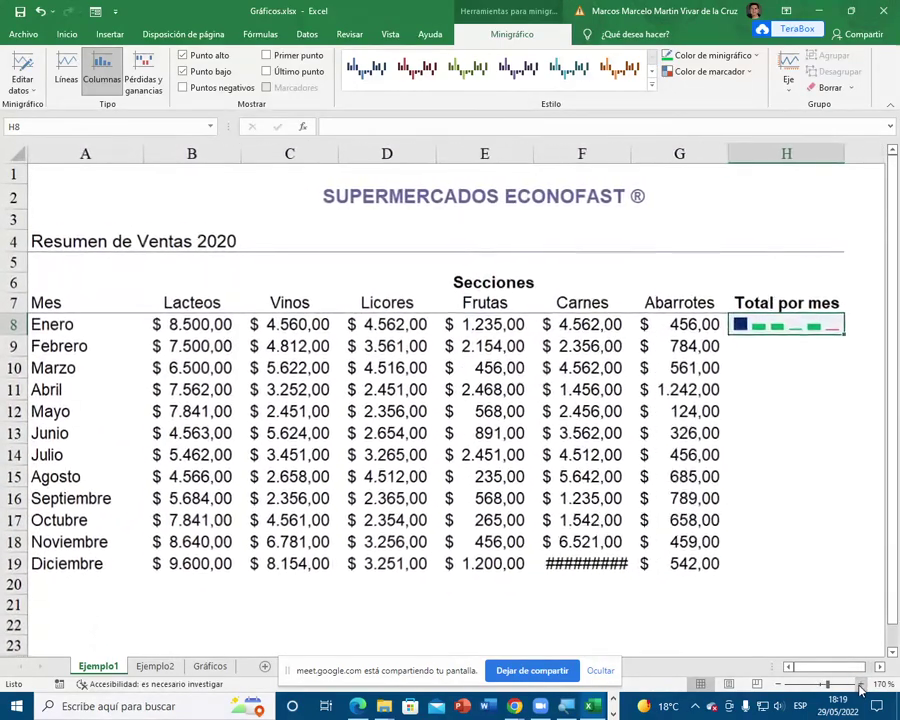
{"action": "left_click", "coordinate": [634, 168]}
{"action": "left_click_drag", "start_coordinate": [634, 164], "coordinate": [644, 164]}
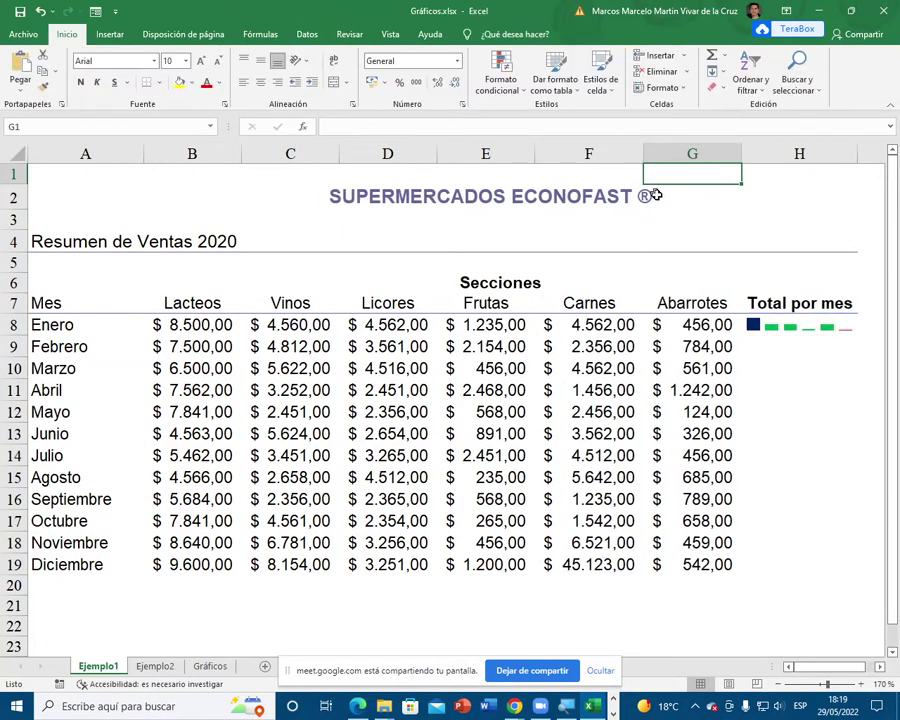
Step: Fill the sparkline in H8 down to H19 so every month from Enero to Diciembre has one
{"action": "left_click", "coordinate": [823, 327]}
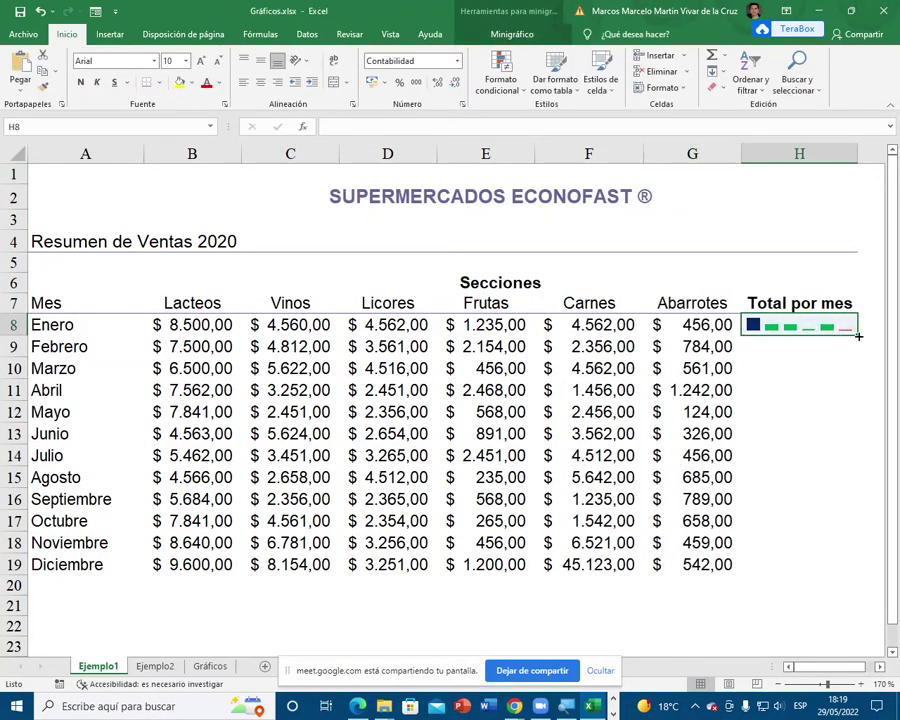
{"action": "left_click_drag", "start_coordinate": [858, 337], "coordinate": [851, 573]}
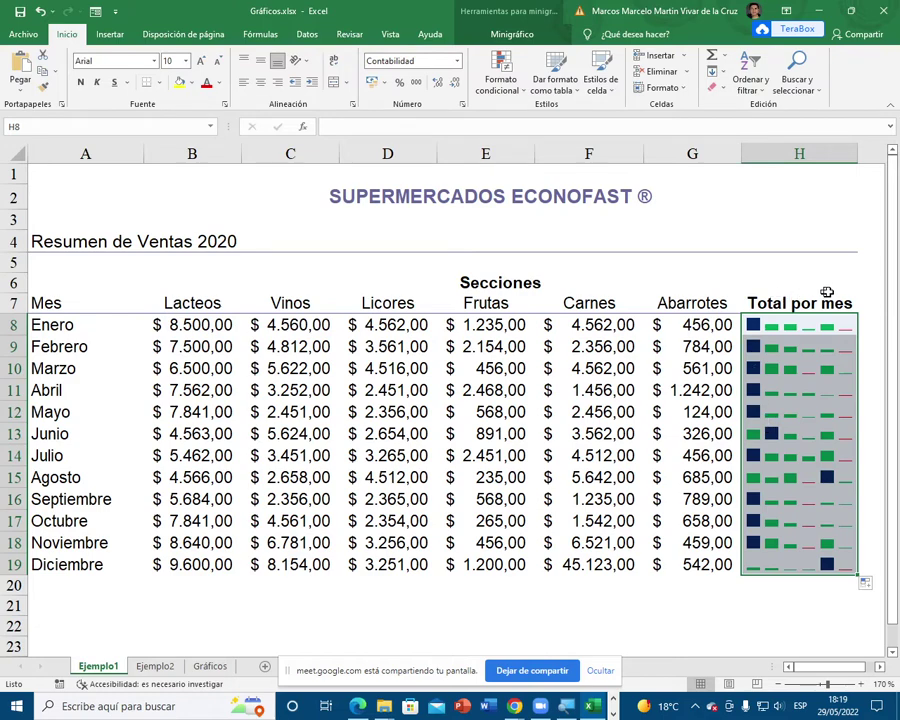
{"action": "left_click", "coordinate": [875, 322]}
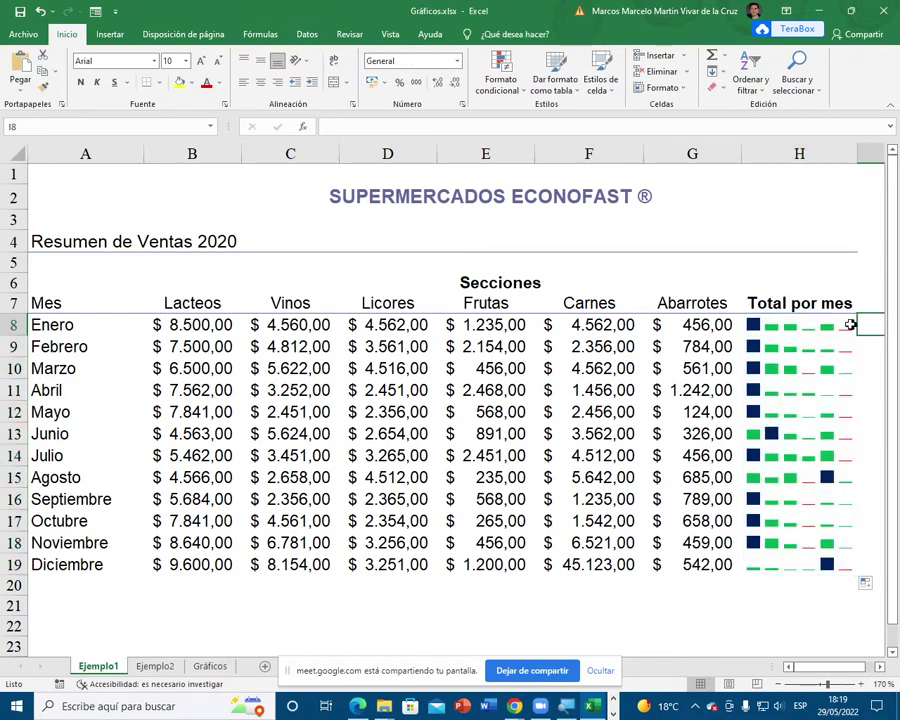
{"action": "left_click", "coordinate": [854, 324]}
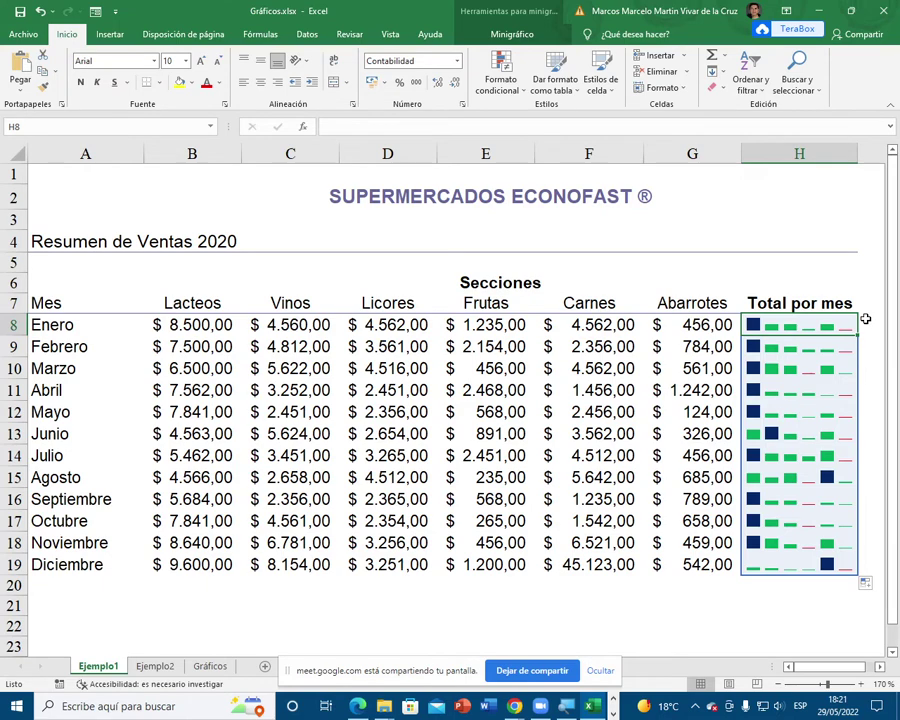
Step: Make rows 8 to 19 uniformly taller, about two and a half times the standard row height, to enlarge the sparklines
{"action": "left_click_drag", "start_coordinate": [12, 336], "coordinate": [20, 638]}
{"action": "scroll", "coordinate": [58, 400], "scroll_direction": "down", "scroll_amount": 4}
{"action": "scroll", "coordinate": [64, 402], "scroll_direction": "up", "scroll_amount": 4}
{"action": "scroll", "coordinate": [570, 322], "scroll_direction": "down", "scroll_amount": 3}
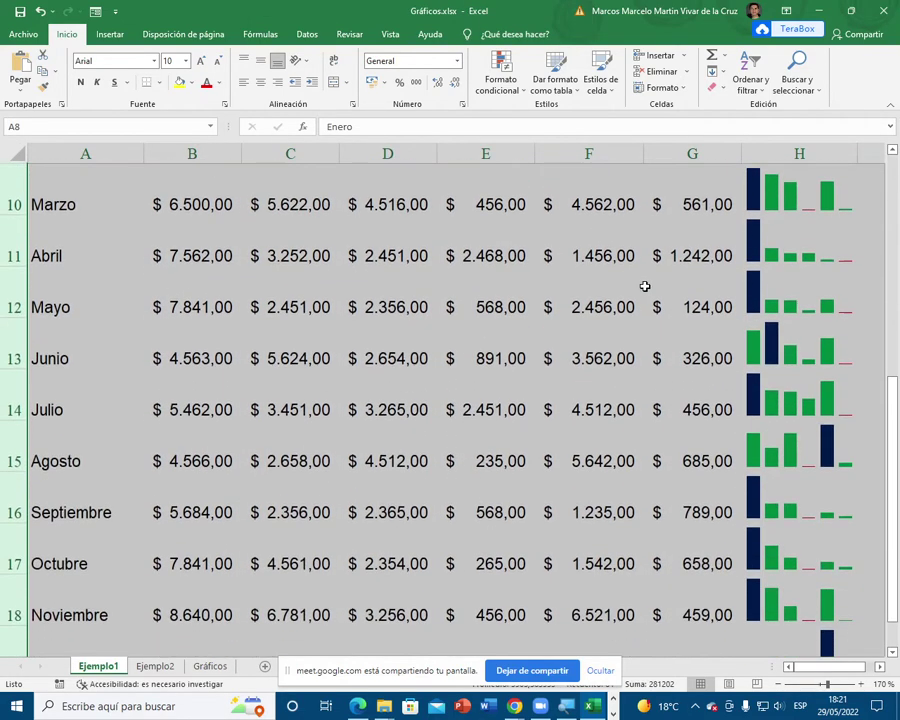
{"action": "scroll", "coordinate": [660, 305], "scroll_direction": "down", "scroll_amount": 2}
{"action": "scroll", "coordinate": [729, 313], "scroll_direction": "up", "scroll_amount": 4}
{"action": "left_click", "coordinate": [811, 283]}
{"action": "left_click", "coordinate": [768, 395]}
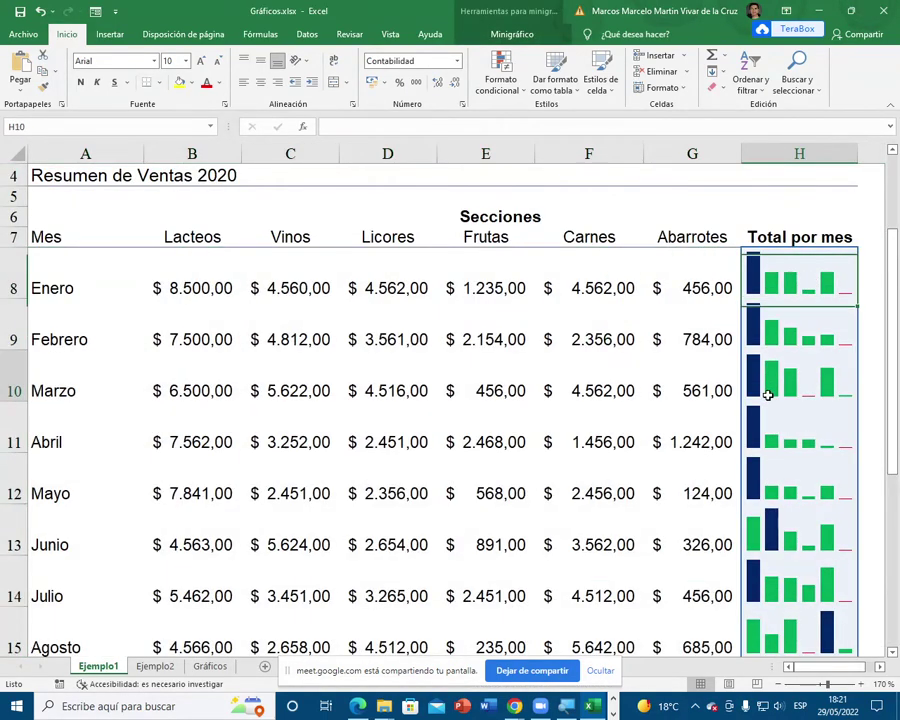
{"action": "left_click", "coordinate": [588, 345]}
{"action": "left_click", "coordinate": [387, 305]}
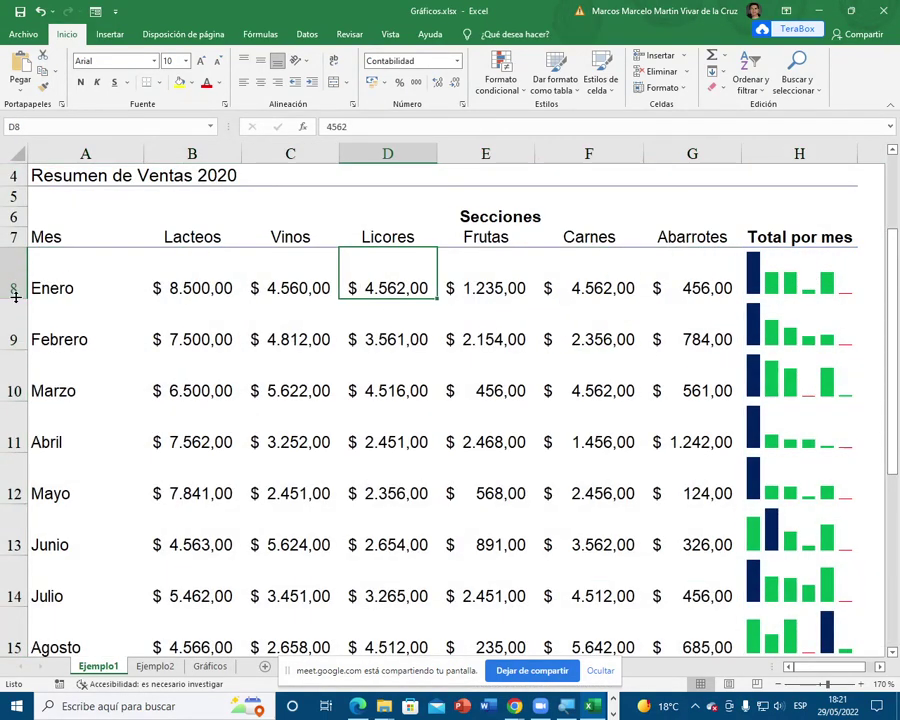
Step: Increase the height of rows 8 to 19 further, to about three times the standard row height, and review the sparklines at 130 % zoom
{"action": "left_click_drag", "start_coordinate": [15, 296], "coordinate": [16, 615]}
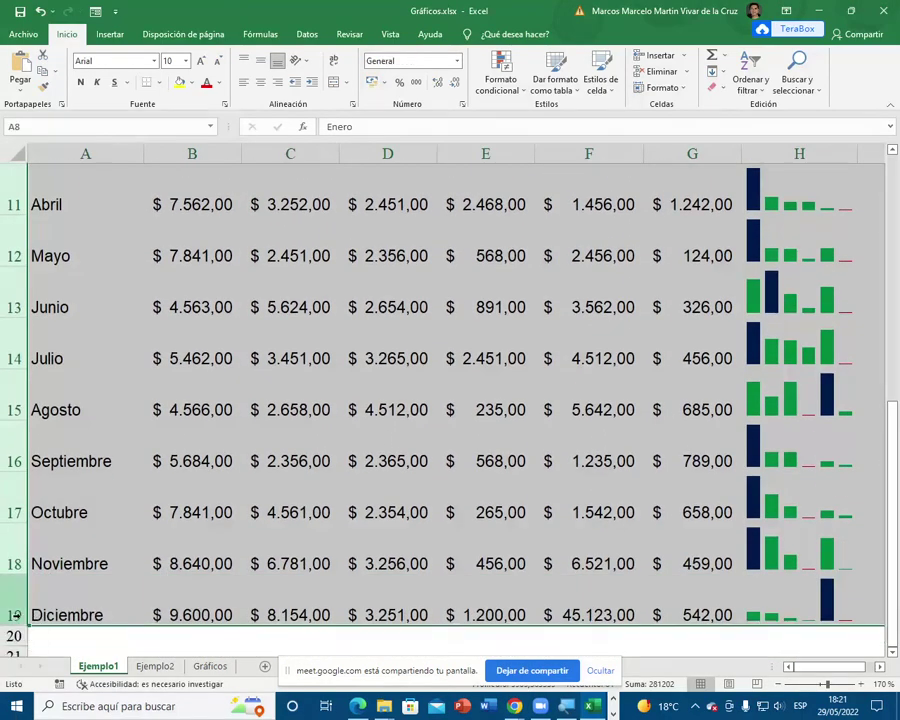
{"action": "left_click_drag", "start_coordinate": [11, 436], "coordinate": [11, 442]}
{"action": "scroll", "coordinate": [722, 392], "scroll_direction": "up", "scroll_amount": 4}
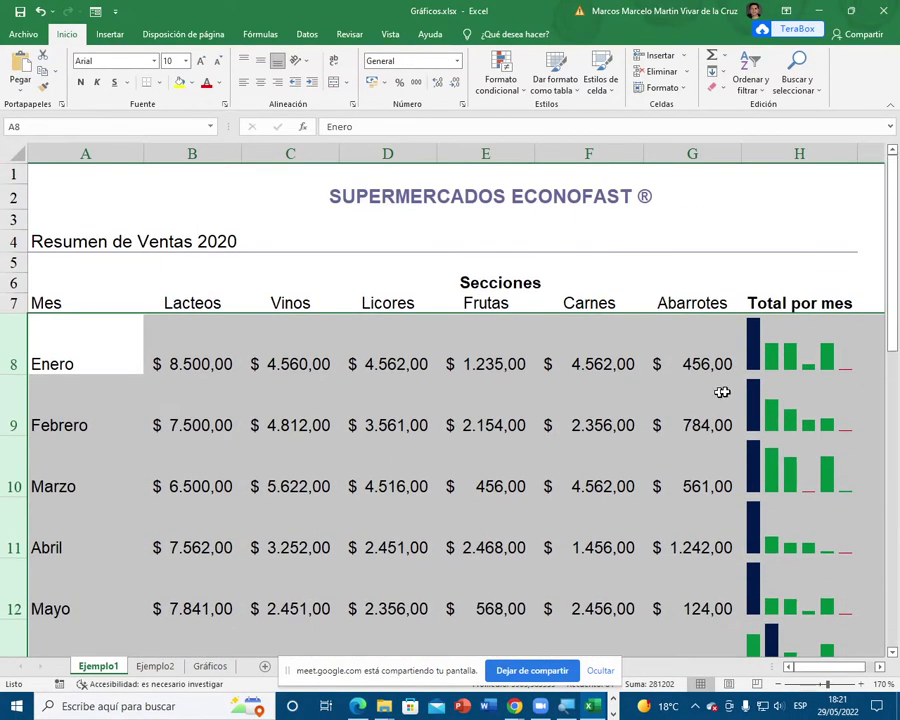
{"action": "left_click", "coordinate": [787, 350]}
{"action": "left_click", "coordinate": [584, 350]}
{"action": "scroll", "coordinate": [577, 350], "scroll_direction": "down", "scroll_amount": 2}
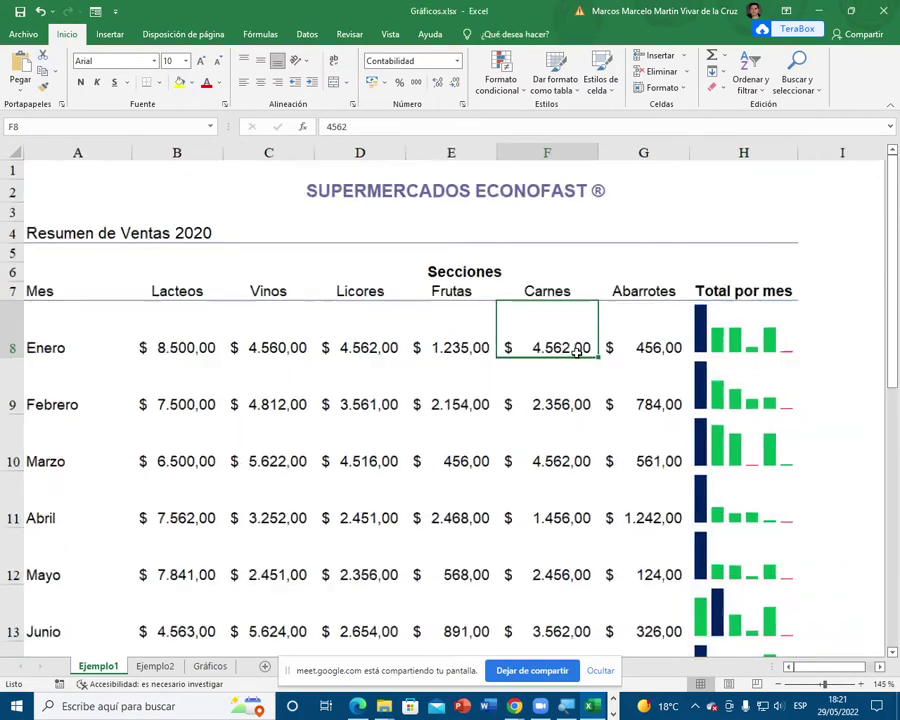
{"action": "scroll", "coordinate": [577, 350], "scroll_direction": "down", "scroll_amount": 1}
{"action": "scroll", "coordinate": [464, 352], "scroll_direction": "down", "scroll_amount": 6}
{"action": "scroll", "coordinate": [466, 363], "scroll_direction": "up", "scroll_amount": 6}
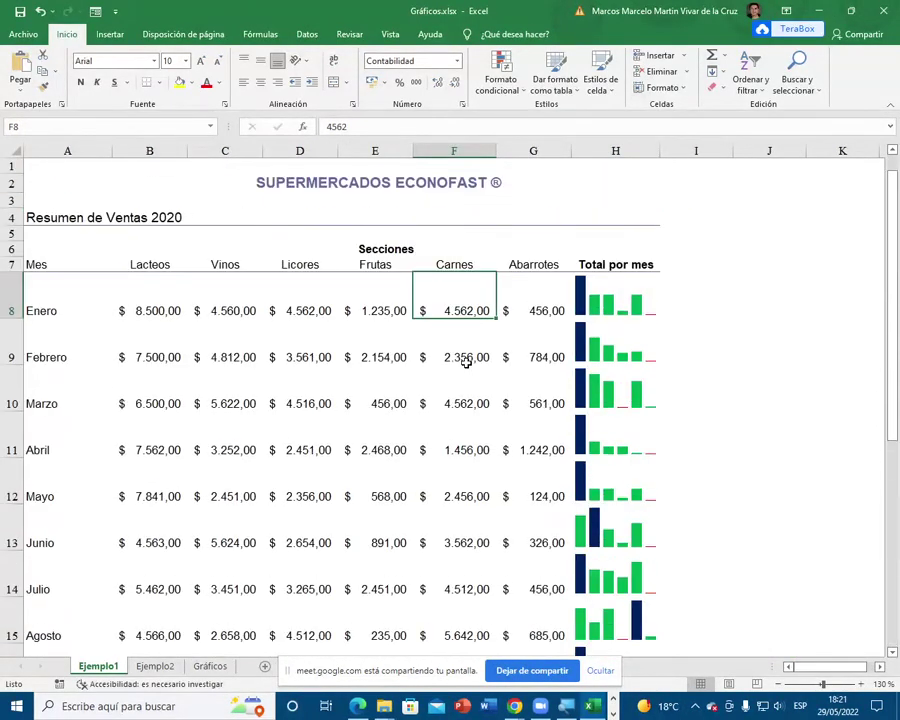
{"action": "left_click", "coordinate": [619, 309]}
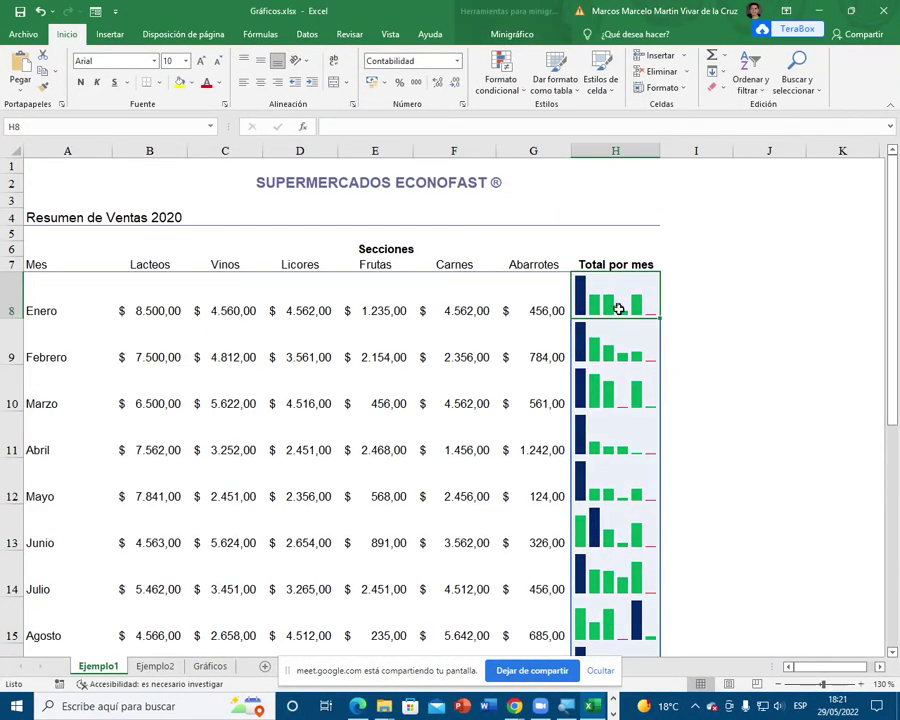
{"action": "left_click", "coordinate": [512, 342]}
{"action": "left_click", "coordinate": [460, 305]}
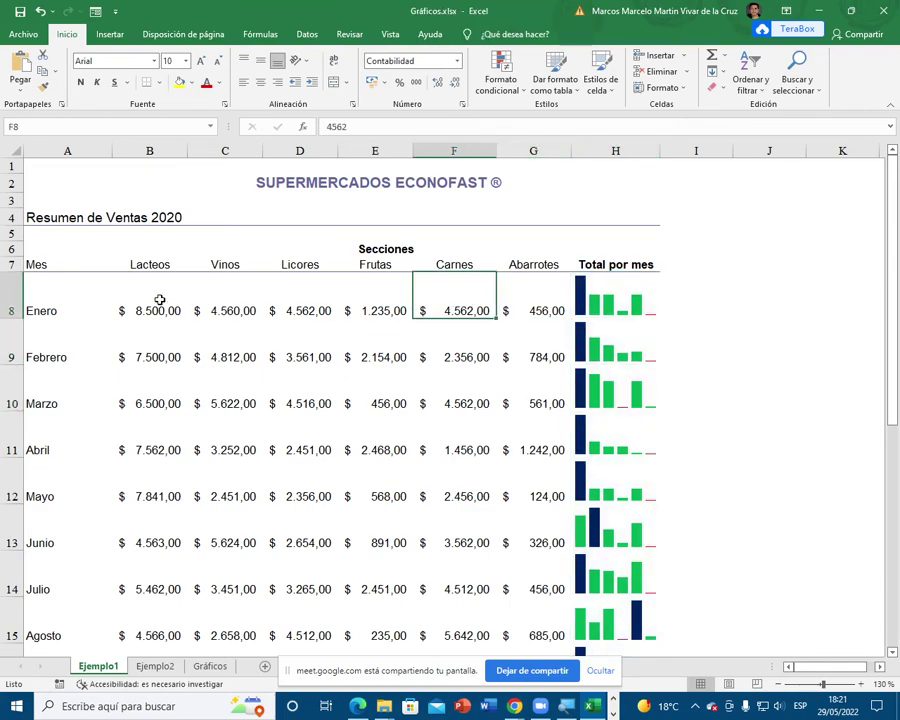
Step: Reduce rows 8 to 19 to a uniform height of about twice the standard row height so all months fit on screen
{"action": "left_click", "coordinate": [7, 312]}
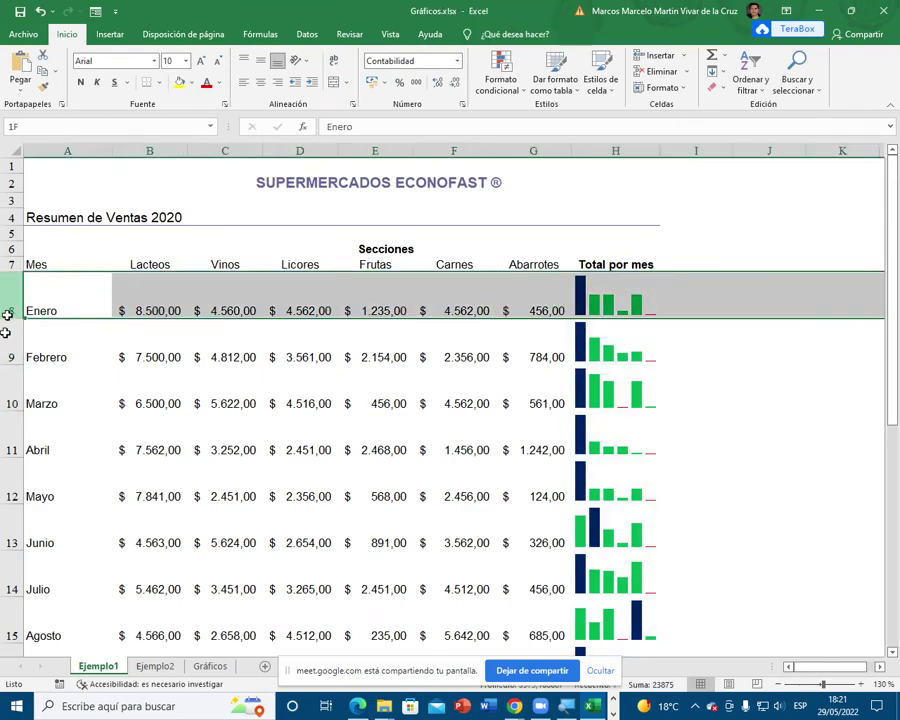
{"action": "left_click_drag", "start_coordinate": [7, 315], "coordinate": [9, 537]}
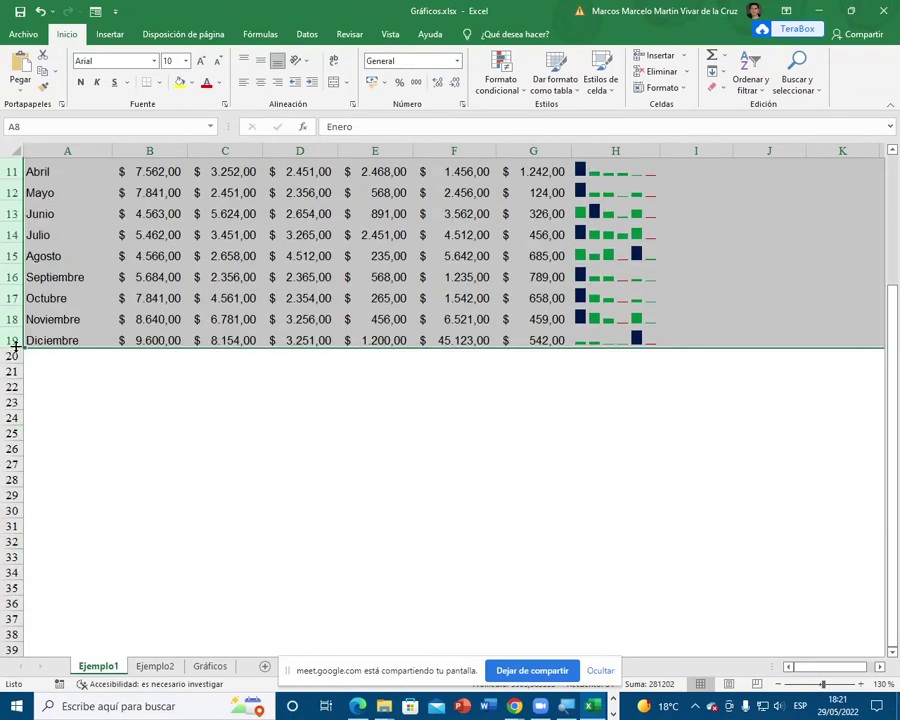
{"action": "left_click_drag", "start_coordinate": [14, 345], "coordinate": [14, 350]}
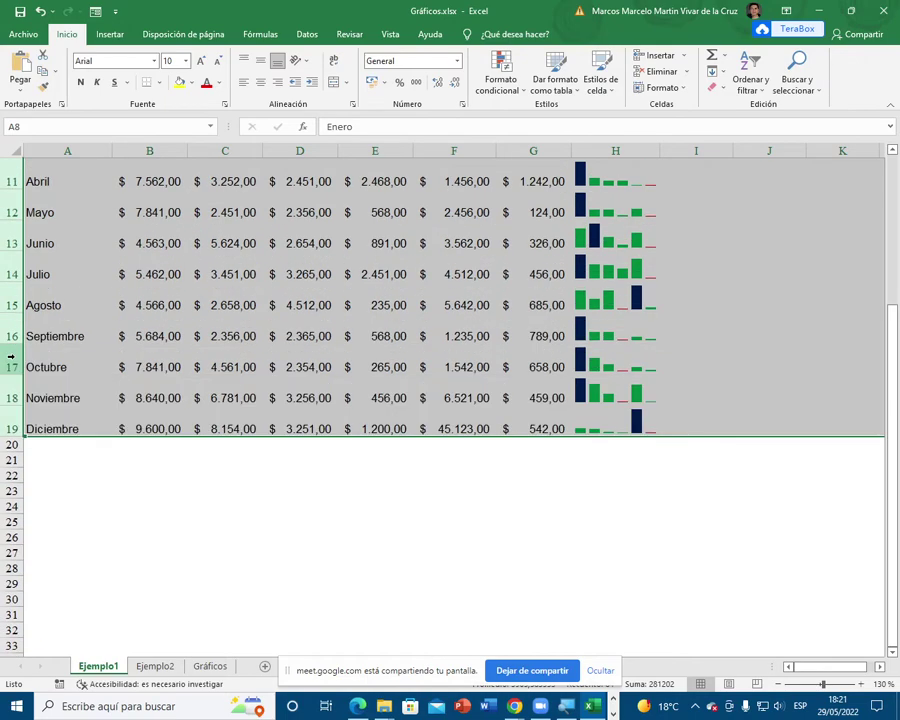
{"action": "left_click", "coordinate": [420, 276]}
{"action": "scroll", "coordinate": [420, 277], "scroll_direction": "up", "scroll_amount": 3}
{"action": "scroll", "coordinate": [440, 277], "scroll_direction": "down", "scroll_amount": 1}
{"action": "left_click", "coordinate": [450, 276]}
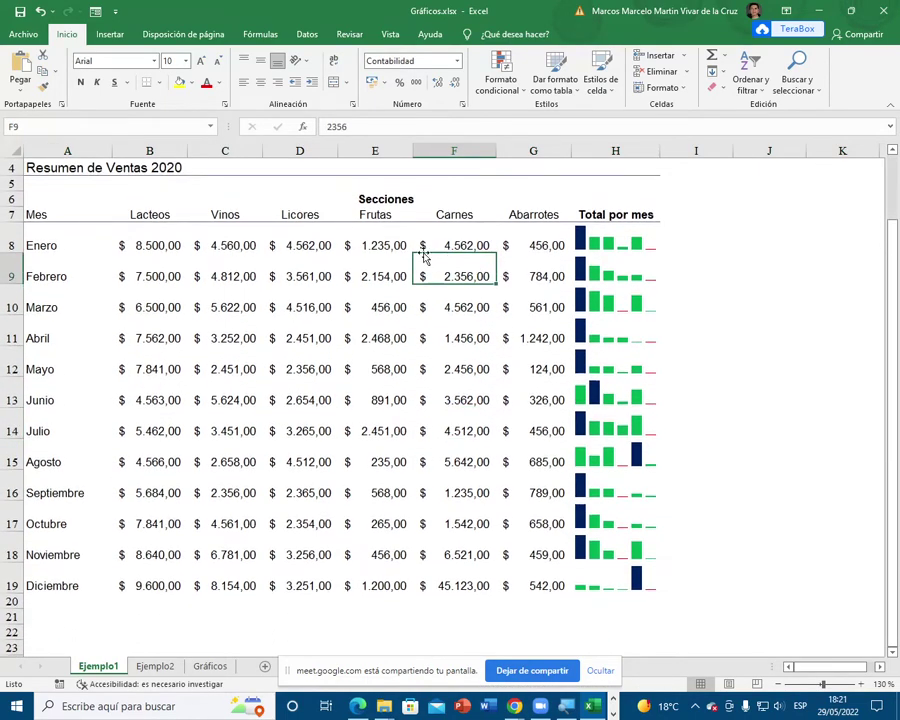
{"action": "left_click", "coordinate": [392, 247]}
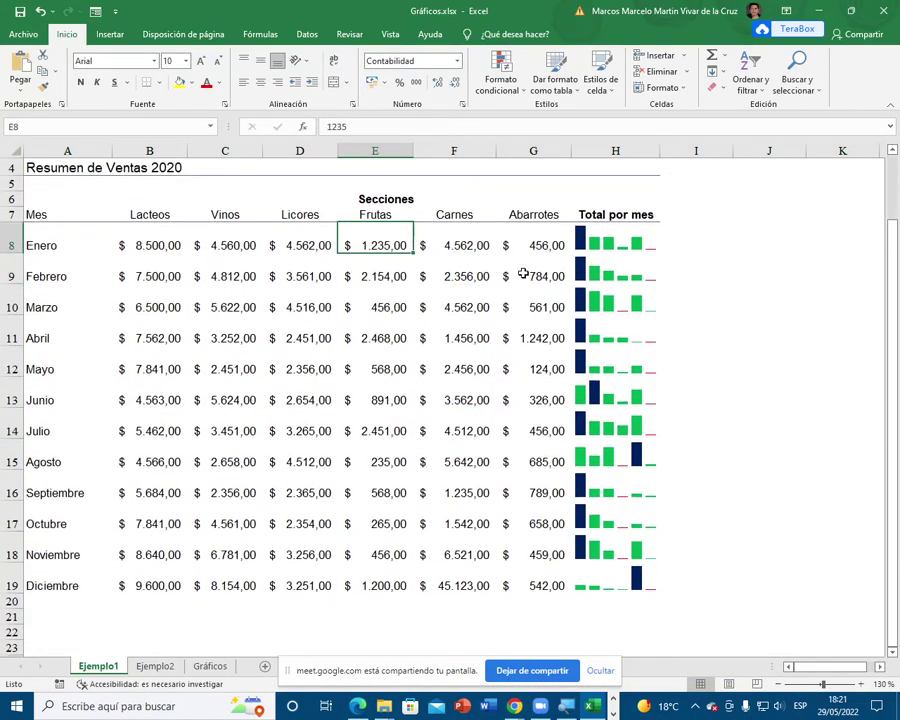
{"action": "left_click", "coordinate": [711, 432]}
{"action": "left_click", "coordinate": [699, 299]}
{"action": "scroll", "coordinate": [698, 296], "scroll_direction": "up", "scroll_amount": 1}
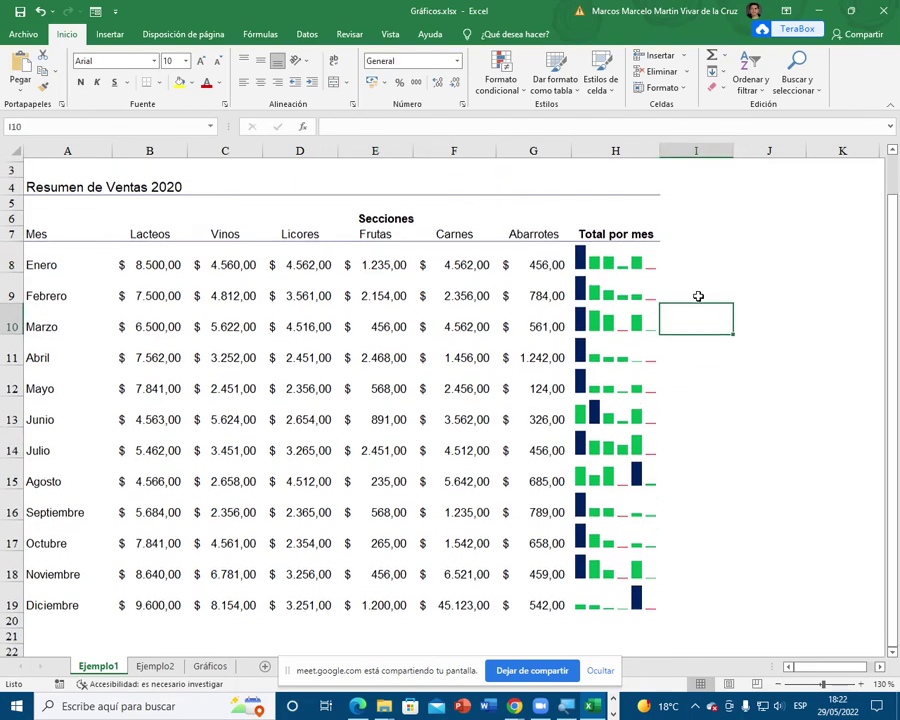
{"action": "scroll", "coordinate": [698, 296], "scroll_direction": "up", "scroll_amount": 1}
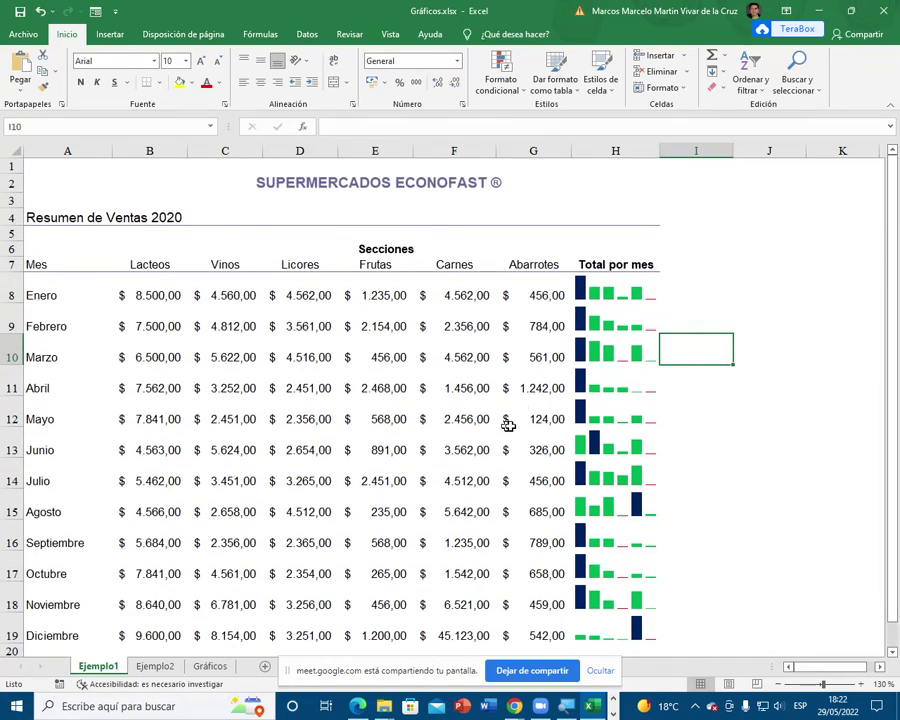
Step: Insert a line sparkline in B14 of the Ejemplo2 sheet, using the Enero sales in B8:B13 as its data
{"action": "left_click", "coordinate": [155, 666]}
{"action": "left_click", "coordinate": [120, 320]}
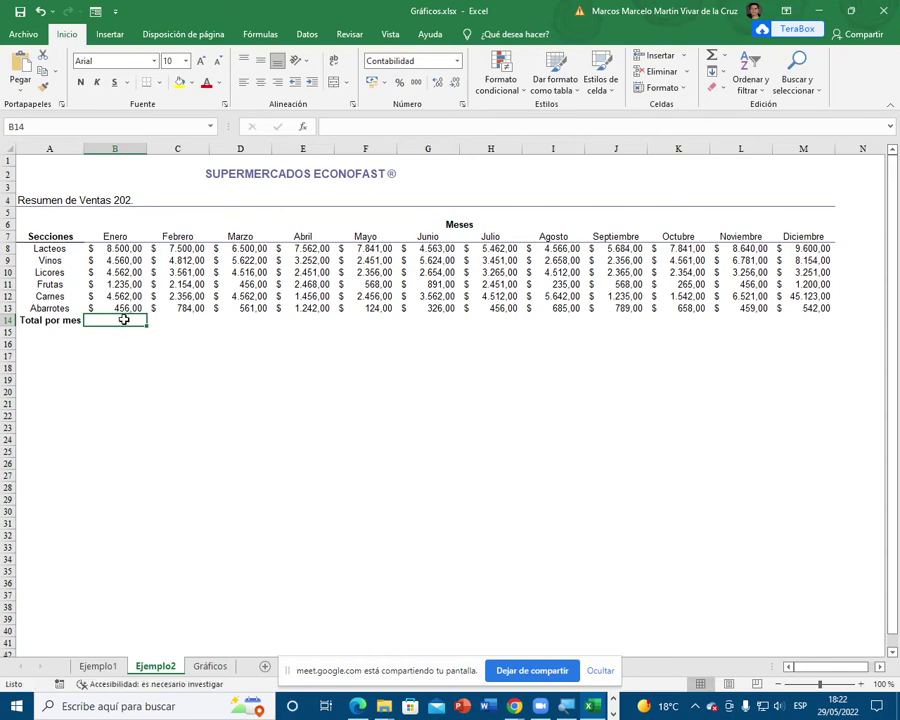
{"action": "left_click", "coordinate": [124, 38]}
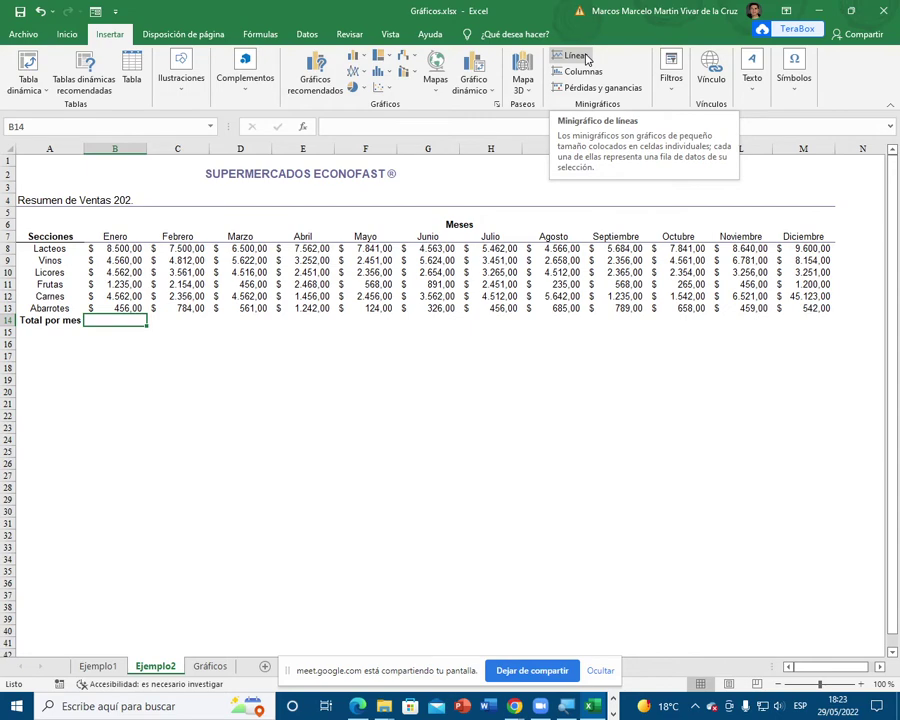
{"action": "left_click", "coordinate": [586, 60]}
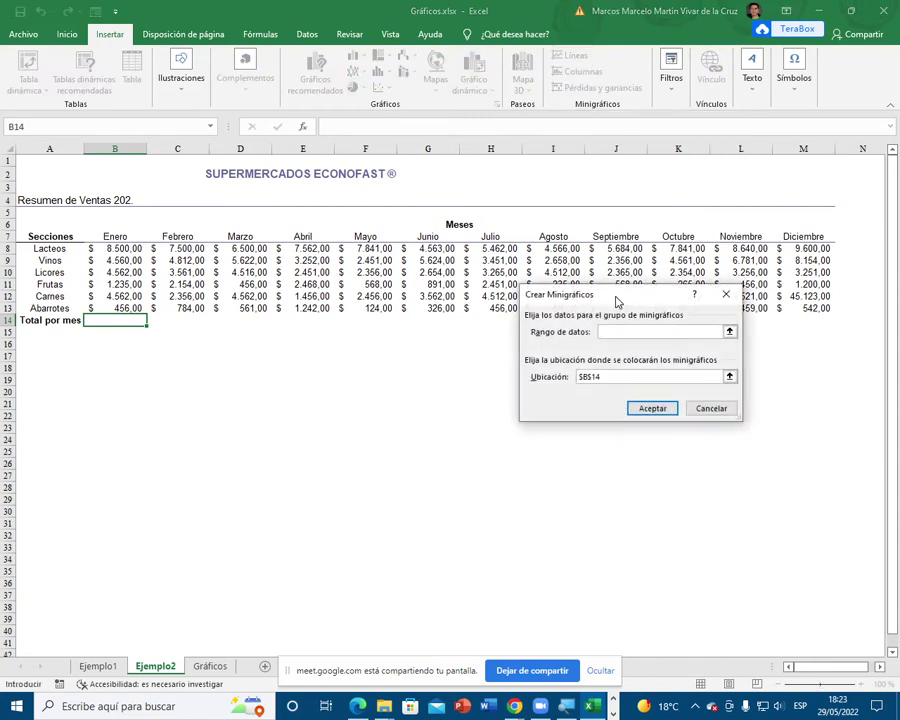
{"action": "left_click_drag", "start_coordinate": [616, 354], "coordinate": [191, 350]}
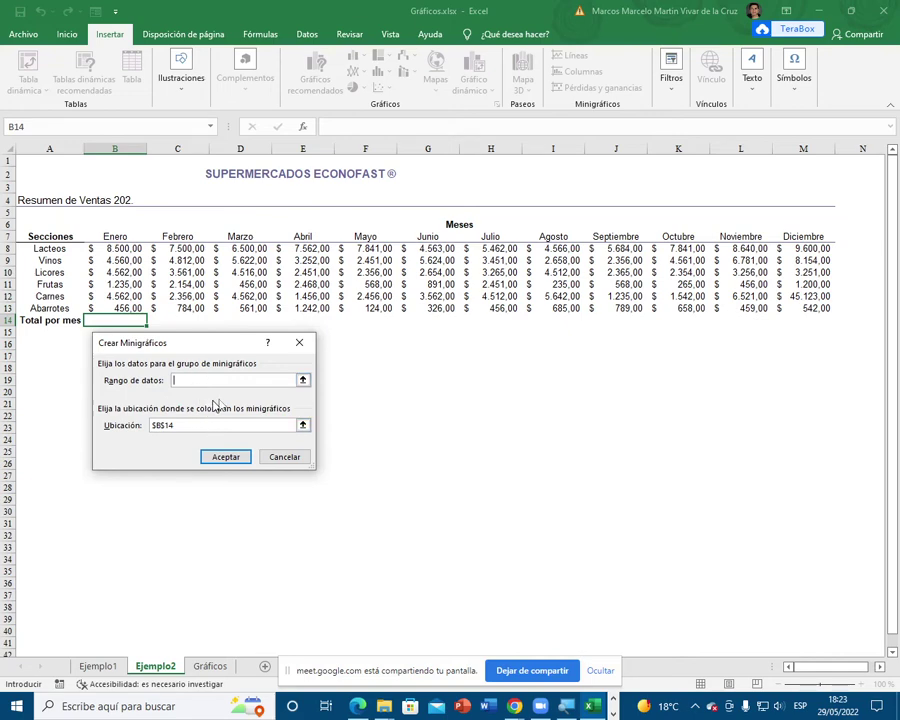
{"action": "left_click", "coordinate": [303, 381]}
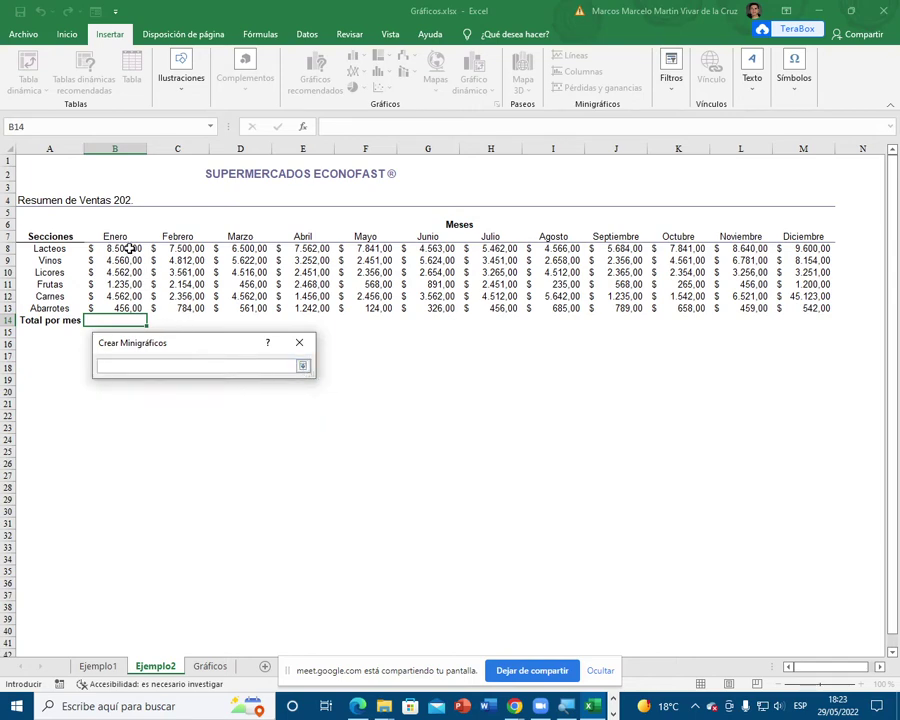
{"action": "left_click_drag", "start_coordinate": [130, 249], "coordinate": [128, 308]}
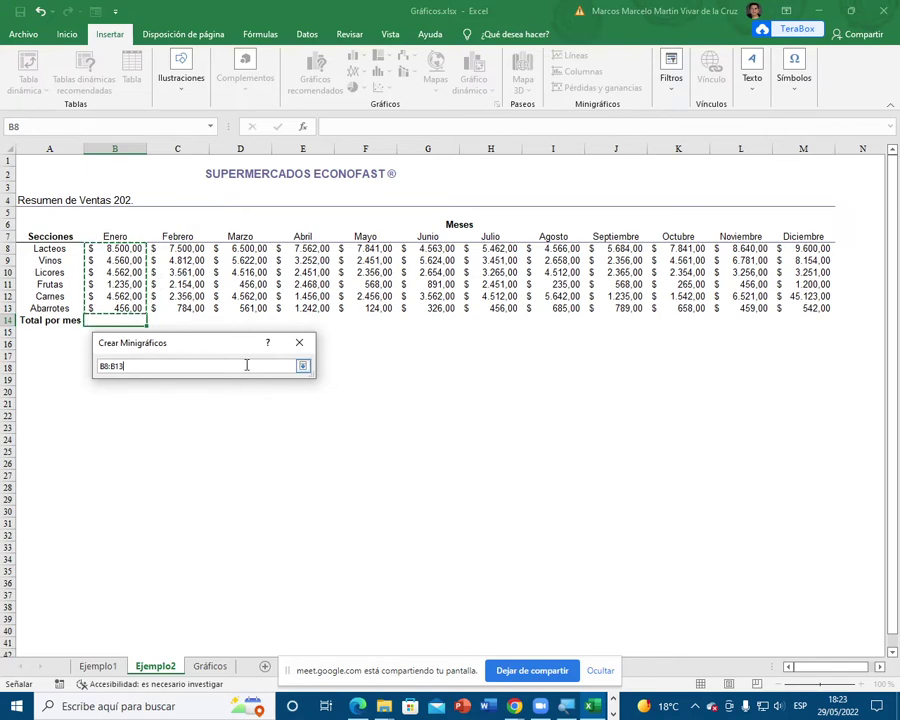
{"action": "left_click", "coordinate": [301, 368]}
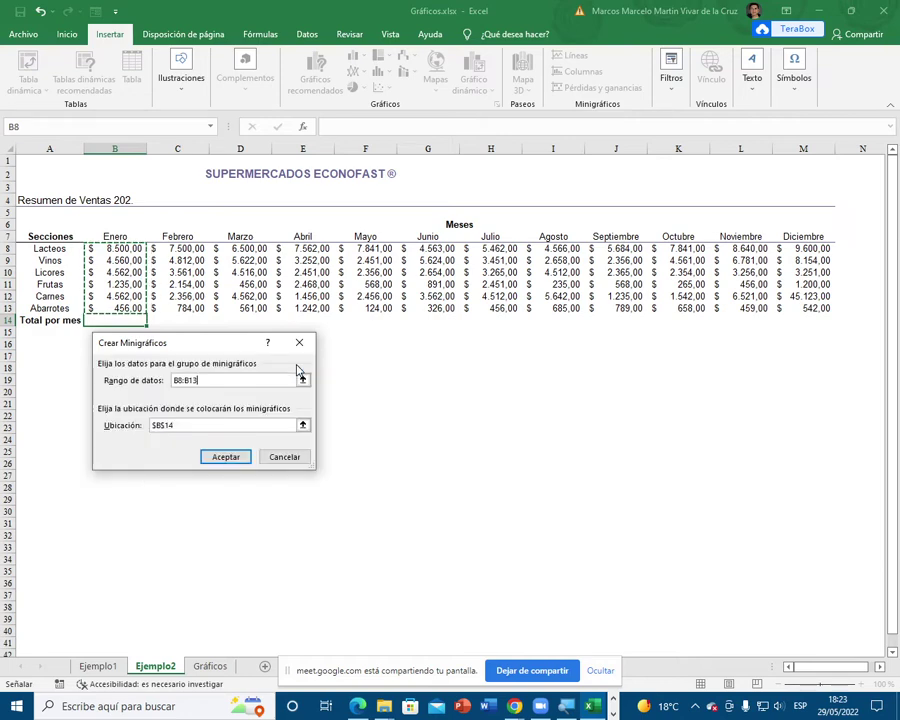
{"action": "left_click", "coordinate": [236, 510]}
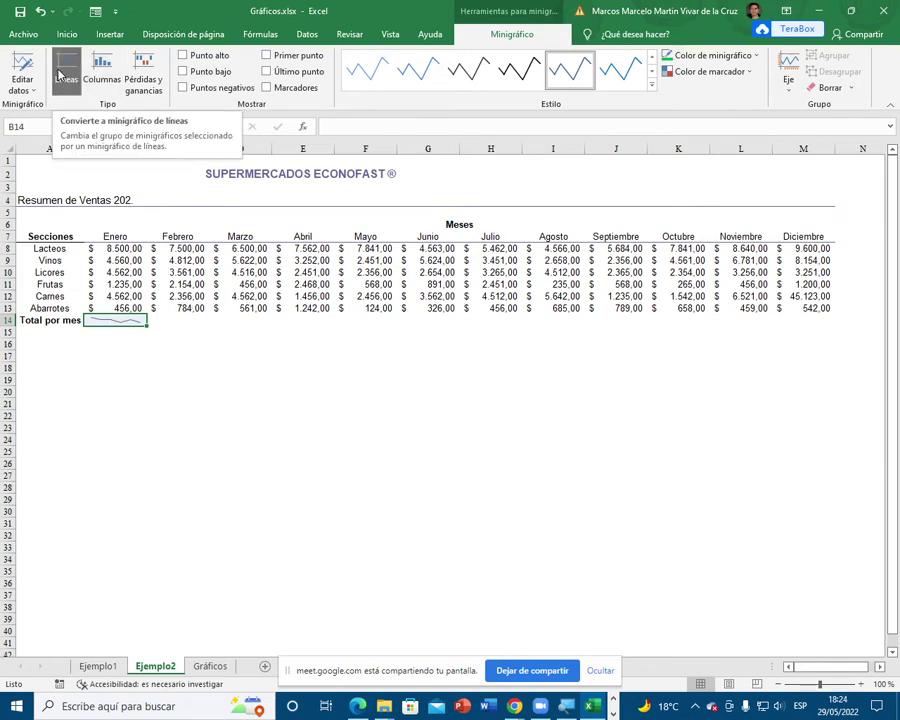
Step: Compare the column, win/loss and line types on the Enero sparkline, ending with the line type
{"action": "left_click", "coordinate": [88, 62]}
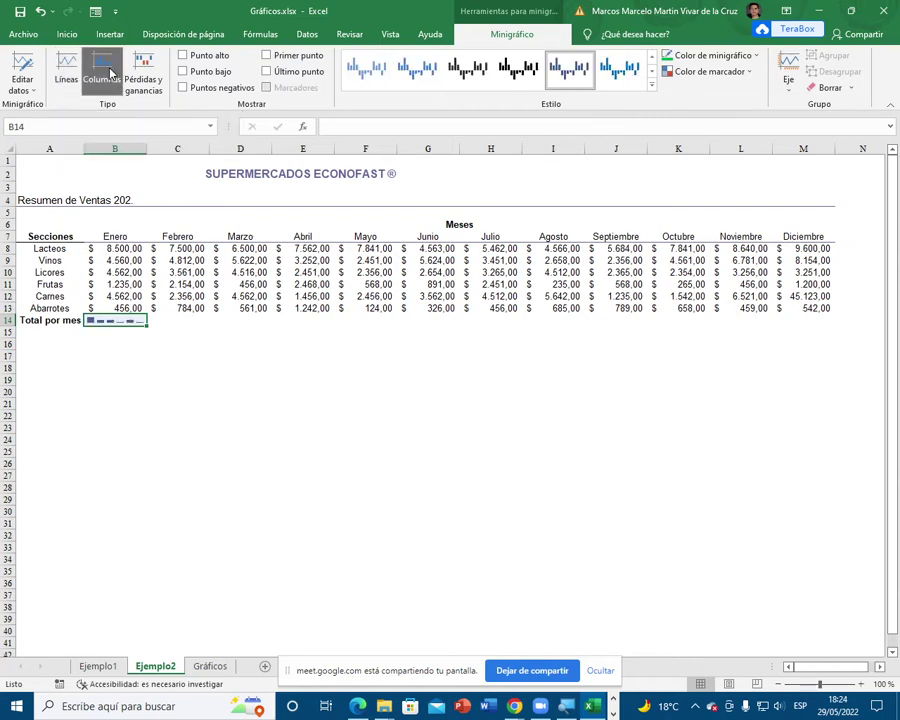
{"action": "left_click", "coordinate": [138, 70]}
{"action": "left_click", "coordinate": [101, 66]}
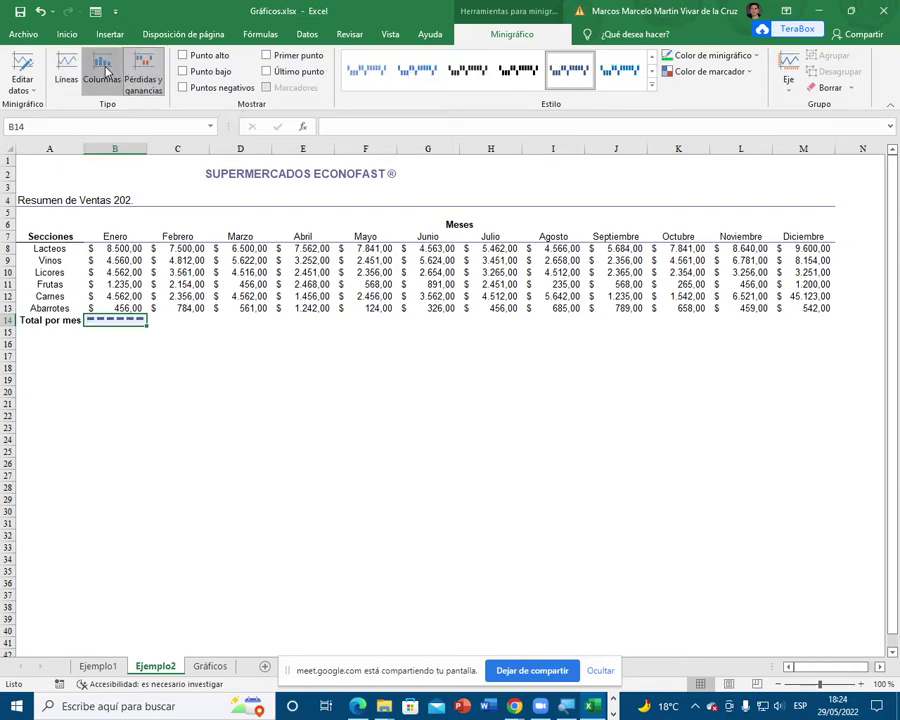
{"action": "left_click", "coordinate": [66, 66]}
{"action": "left_click", "coordinate": [112, 68]}
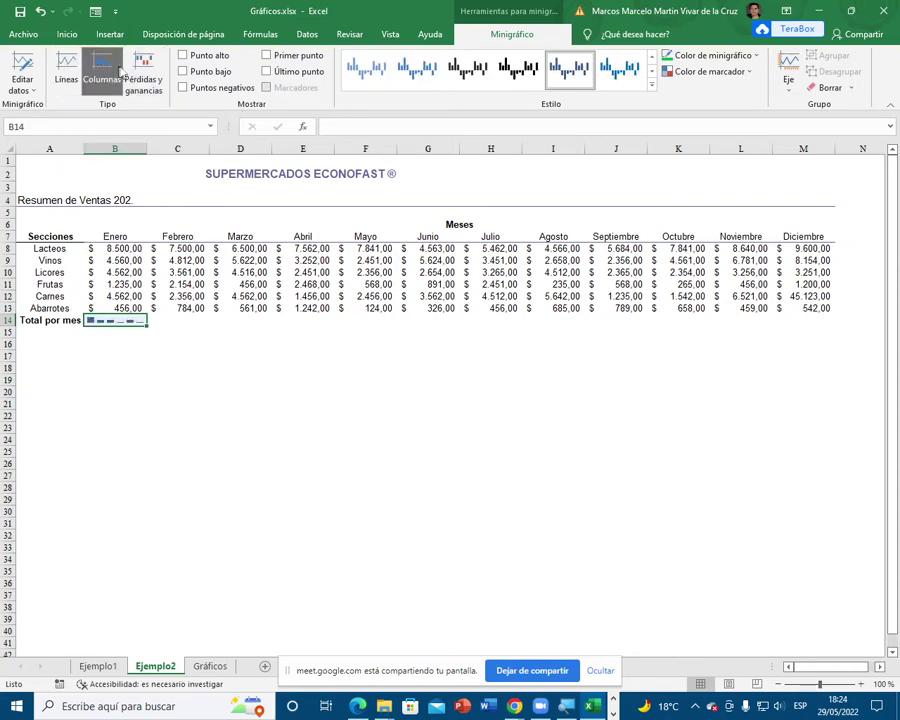
{"action": "left_click", "coordinate": [66, 66]}
{"action": "left_click", "coordinate": [101, 66]}
{"action": "left_click", "coordinate": [72, 70]}
{"action": "left_click", "coordinate": [92, 70]}
{"action": "left_click", "coordinate": [68, 68]}
{"action": "left_click", "coordinate": [94, 70]}
{"action": "left_click", "coordinate": [76, 71]}
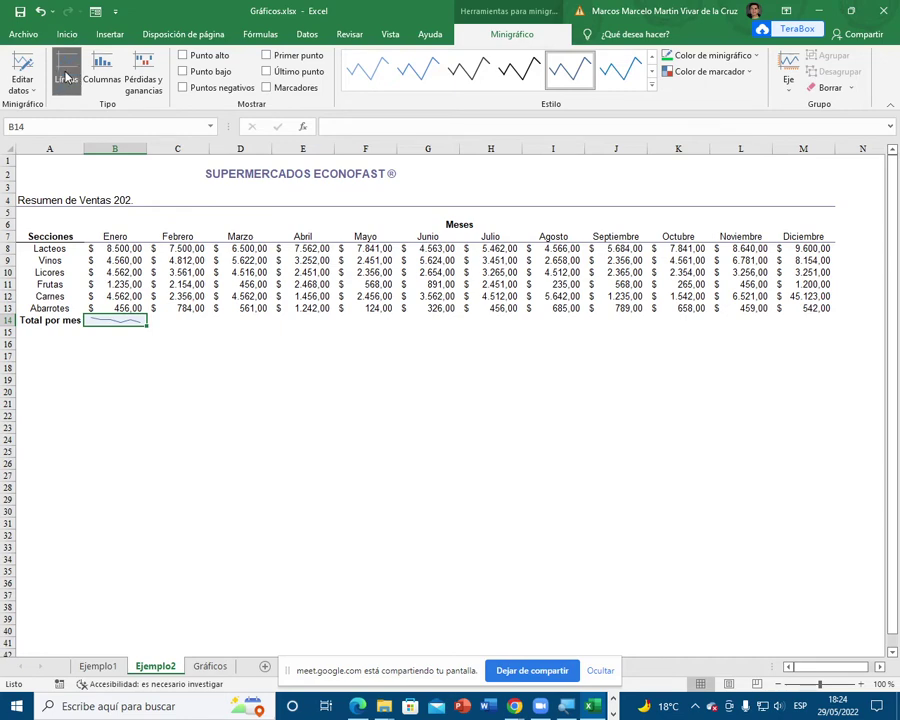
Step: Show the high point, low point and markers on the Enero line sparkline
{"action": "left_click", "coordinate": [201, 58]}
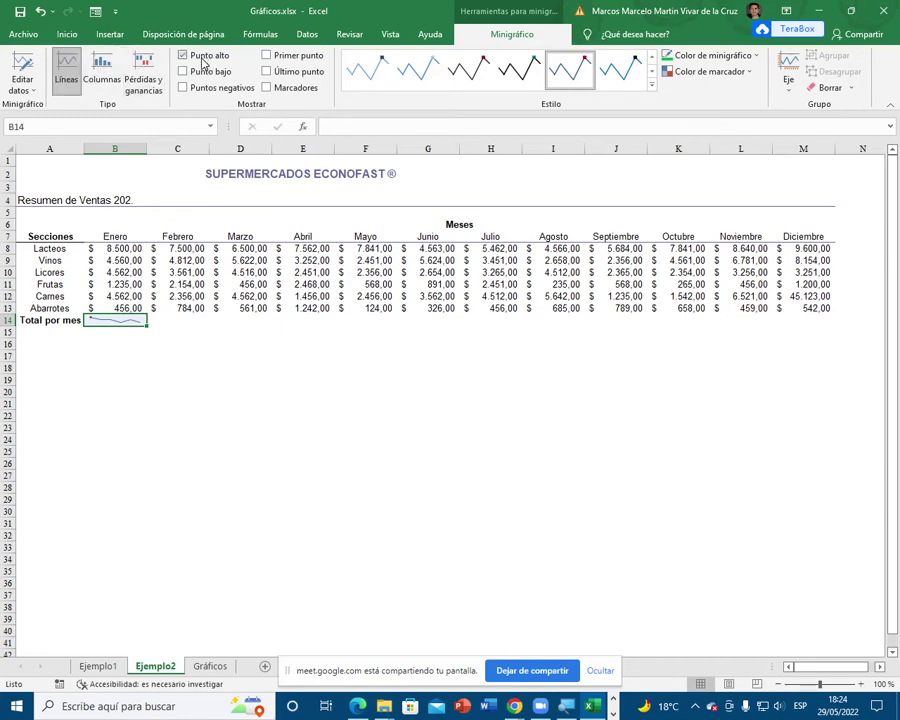
{"action": "left_click", "coordinate": [184, 71]}
{"action": "left_click", "coordinate": [183, 55]}
{"action": "left_click", "coordinate": [184, 71]}
{"action": "left_click", "coordinate": [268, 88]}
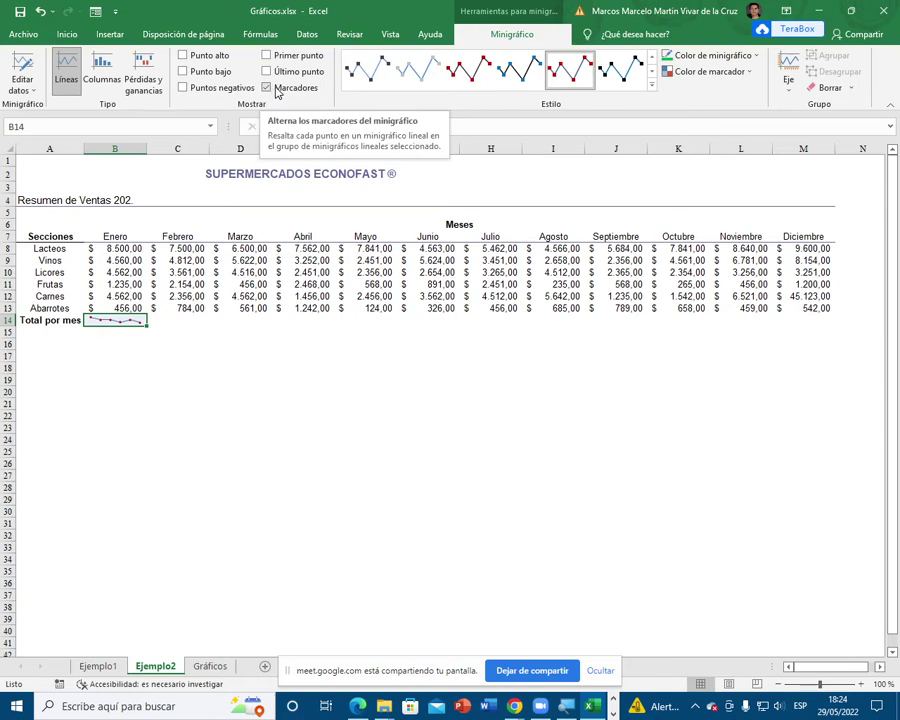
{"action": "left_click", "coordinate": [190, 72]}
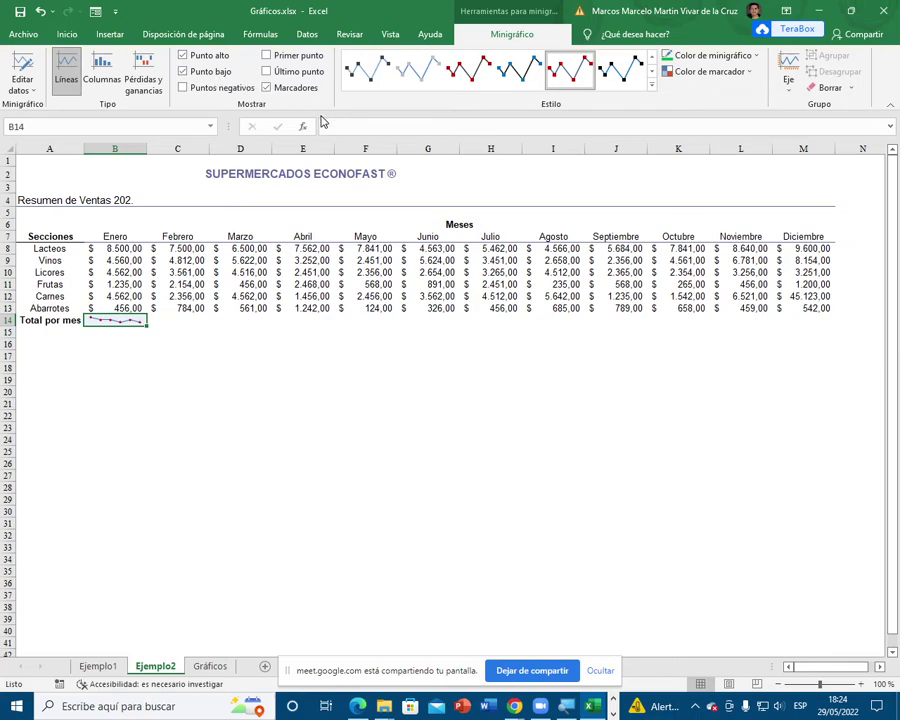
Step: Apply a dark red style to the Enero sparkline and enlarge its cell by slightly widening column B and making row 14 about four times as tall
{"action": "left_click", "coordinate": [651, 84]}
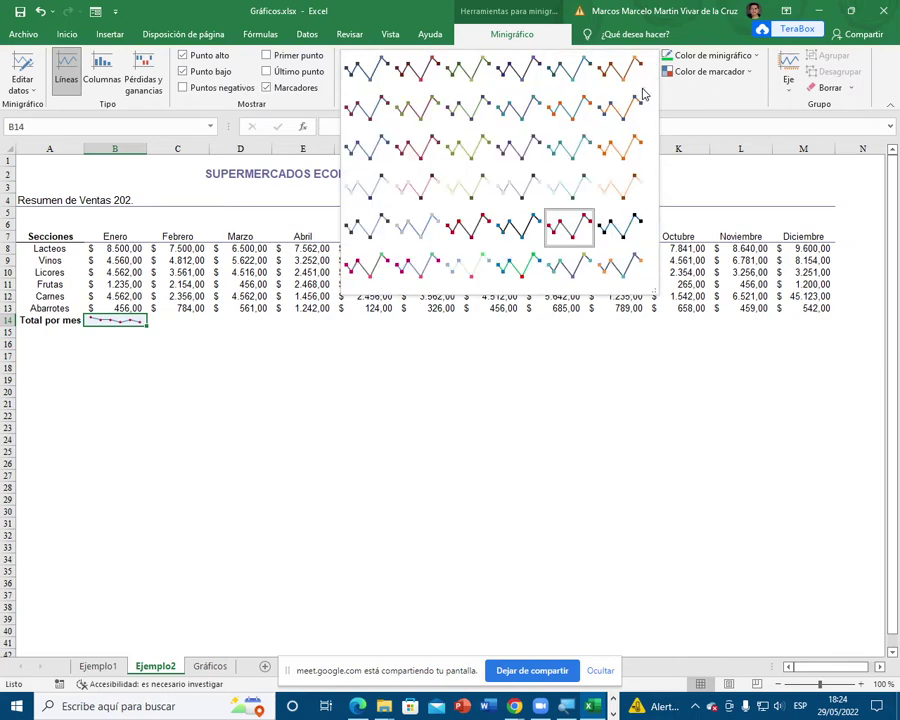
{"action": "left_click", "coordinate": [420, 152]}
{"action": "left_click_drag", "start_coordinate": [146, 150], "coordinate": [158, 150]}
{"action": "left_click_drag", "start_coordinate": [9, 326], "coordinate": [12, 364]}
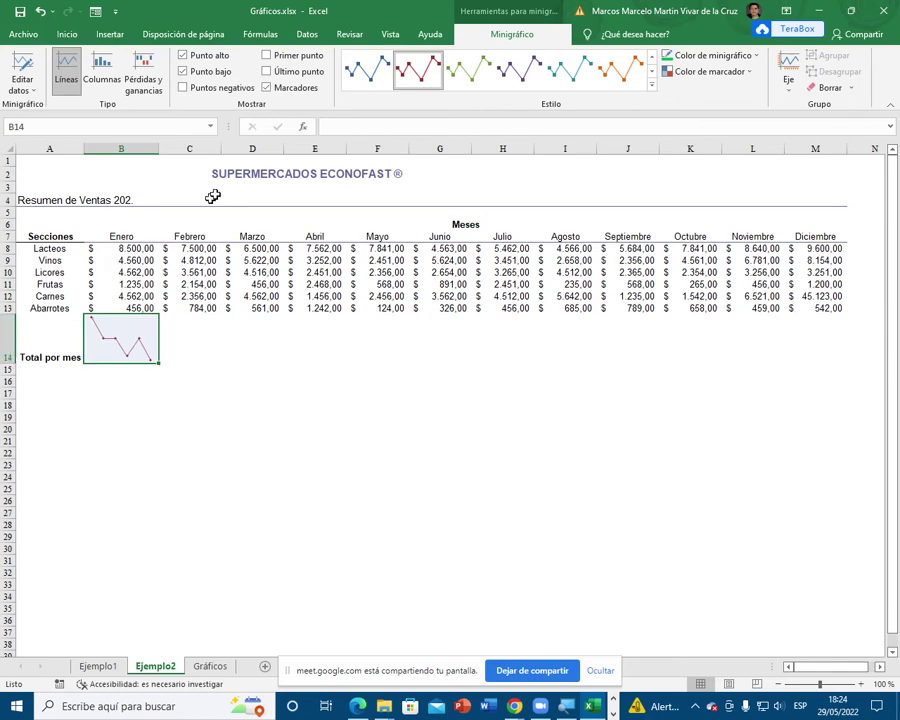
Step: Recolour the Enero sparkline's line dark blue and set its low point marker to red
{"action": "left_click", "coordinate": [708, 56]}
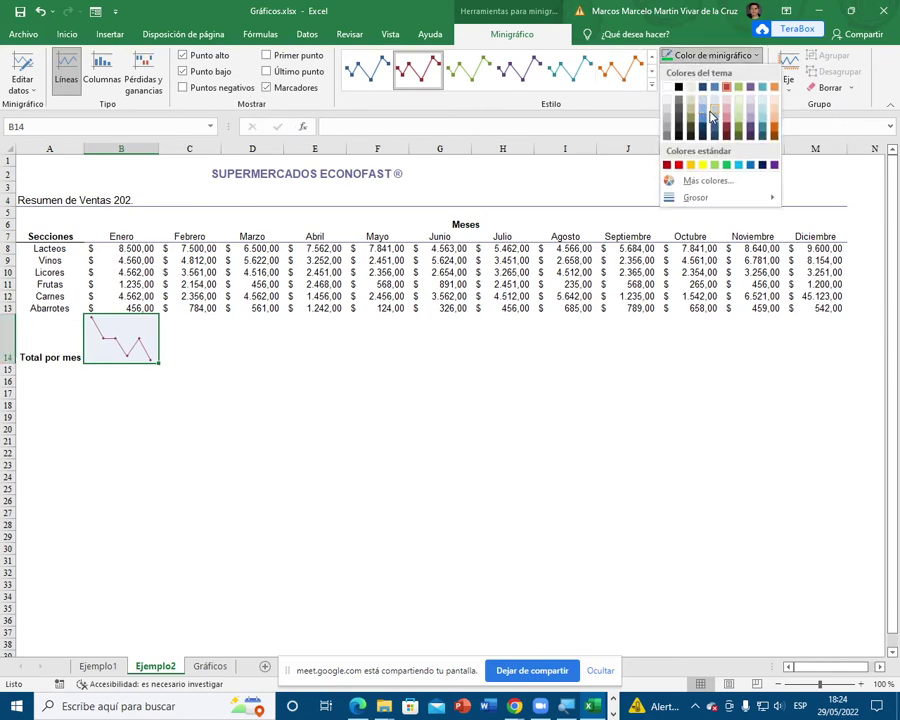
{"action": "key", "text": "Escape"}
{"action": "left_click", "coordinate": [672, 74]}
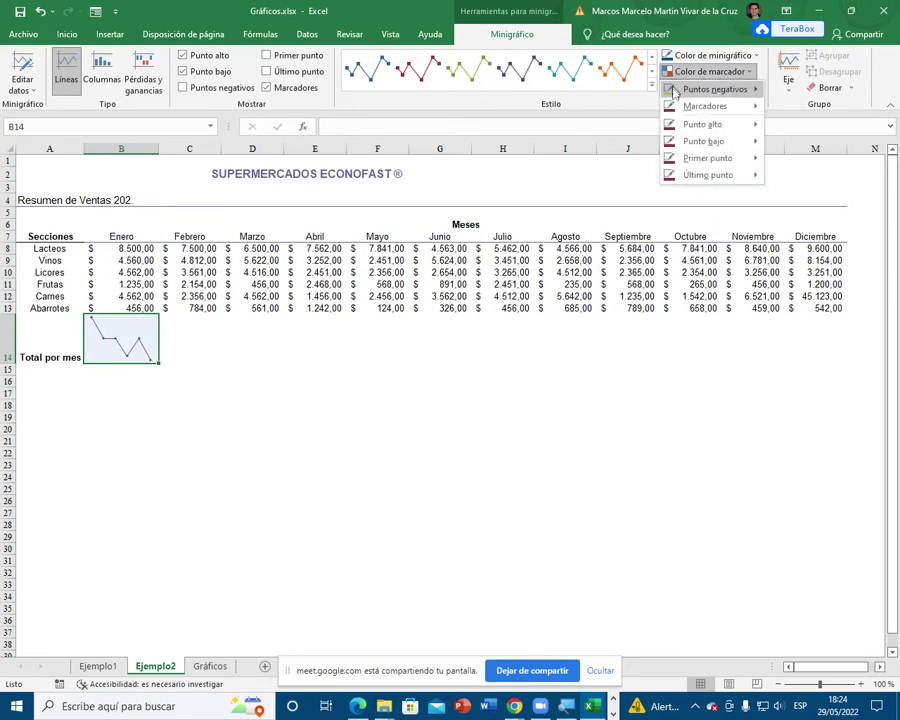
{"action": "mouse_move", "coordinate": [698, 141]}
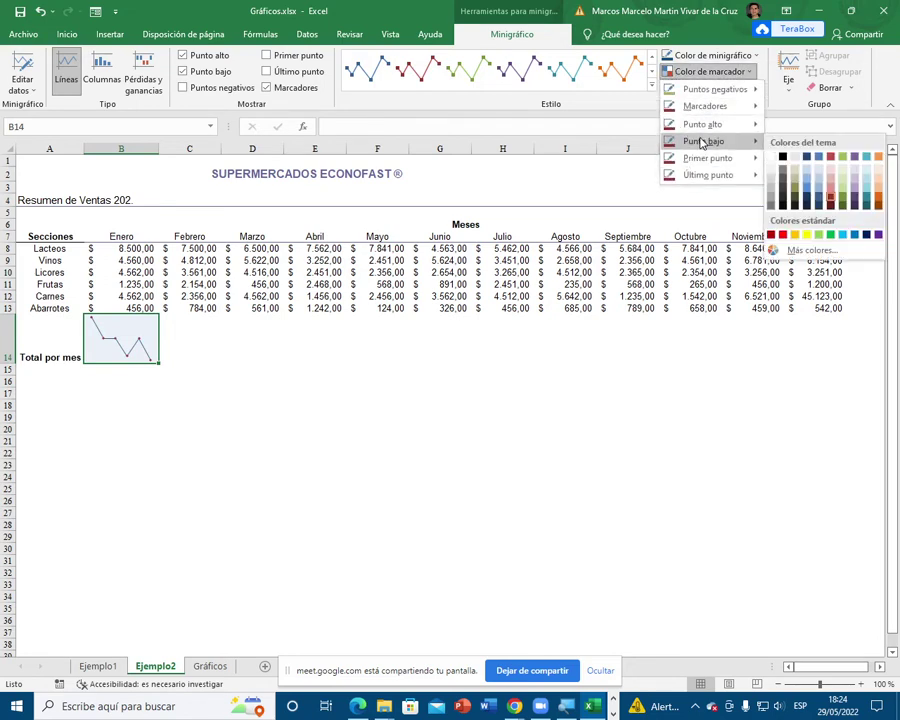
{"action": "left_click", "coordinate": [785, 235]}
{"action": "left_click", "coordinate": [252, 379]}
Step: Fill the sparkline in B14 across to M14 so every month from Enero to Diciembre has one
{"action": "left_click", "coordinate": [115, 335]}
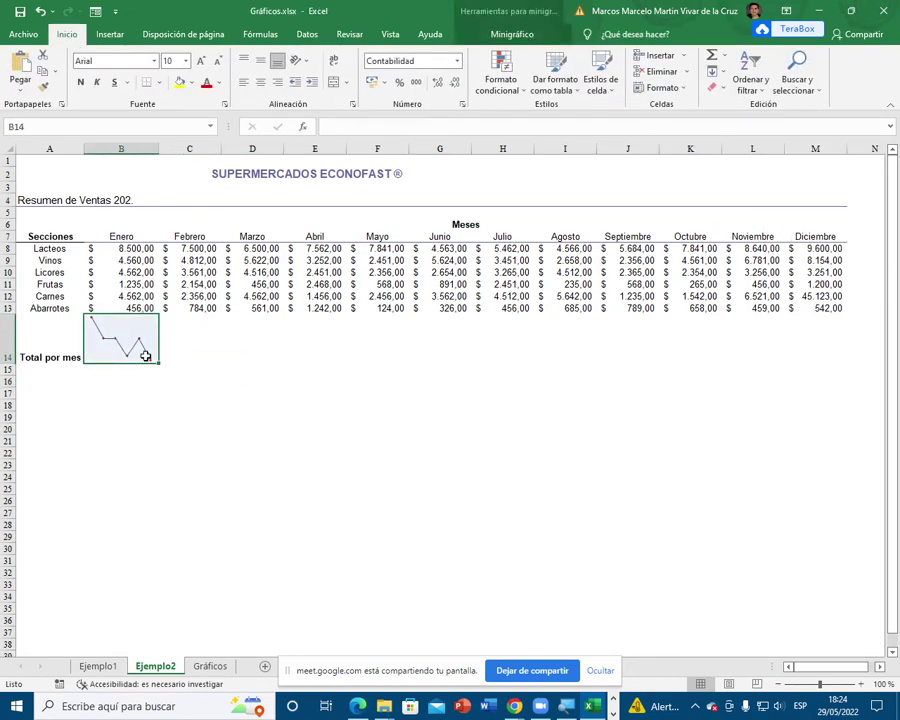
{"action": "left_click_drag", "start_coordinate": [158, 361], "coordinate": [848, 357]}
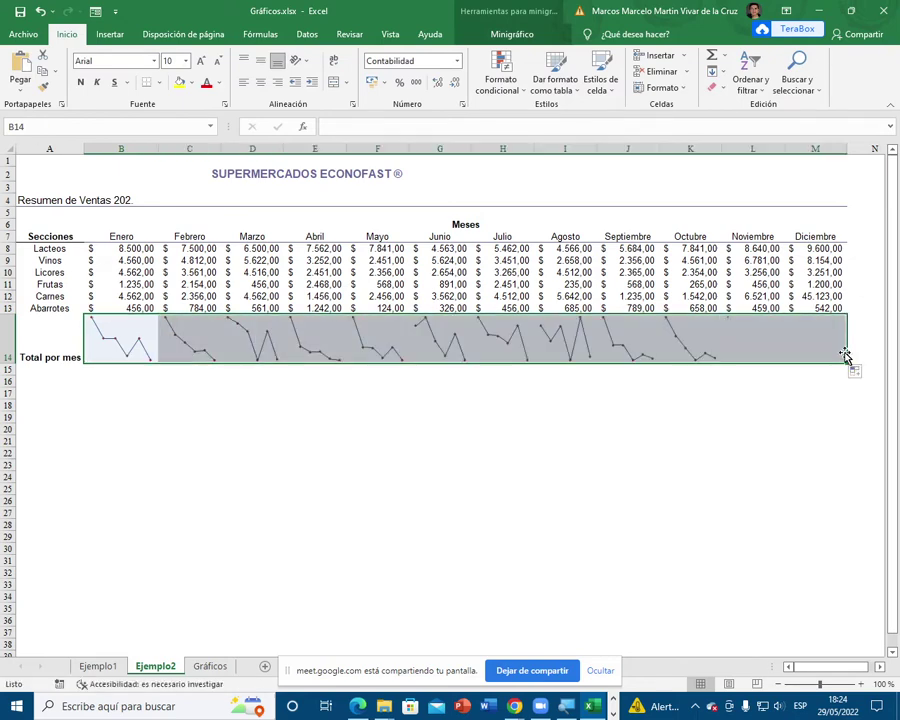
{"action": "left_click", "coordinate": [442, 408]}
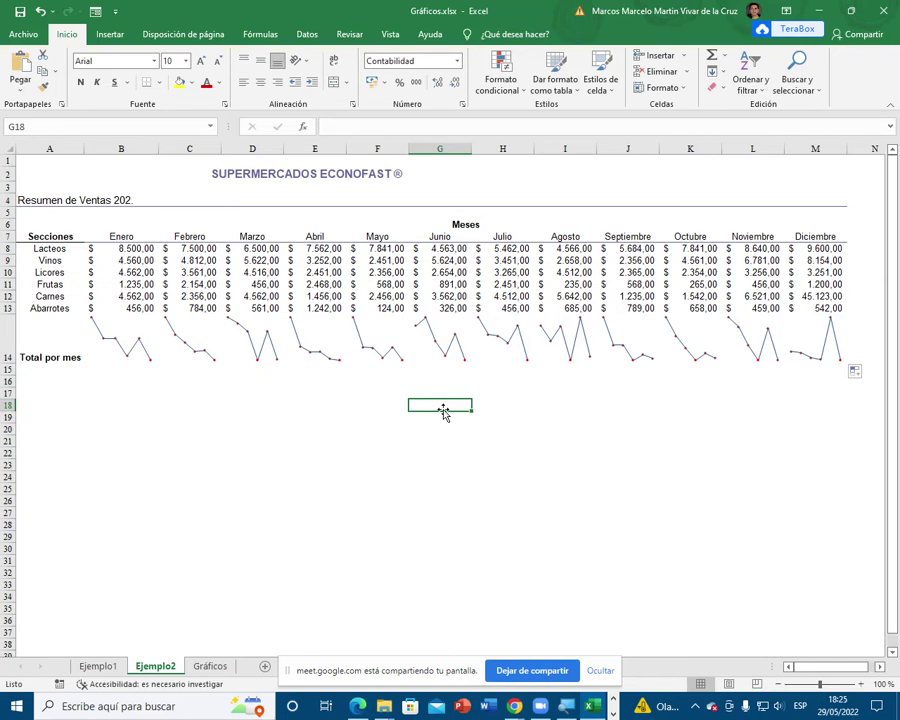
Step: Examine the line sparklines of the individual months in row 14
{"action": "left_click", "coordinate": [137, 345]}
{"action": "left_click", "coordinate": [181, 337]}
{"action": "left_click", "coordinate": [341, 396]}
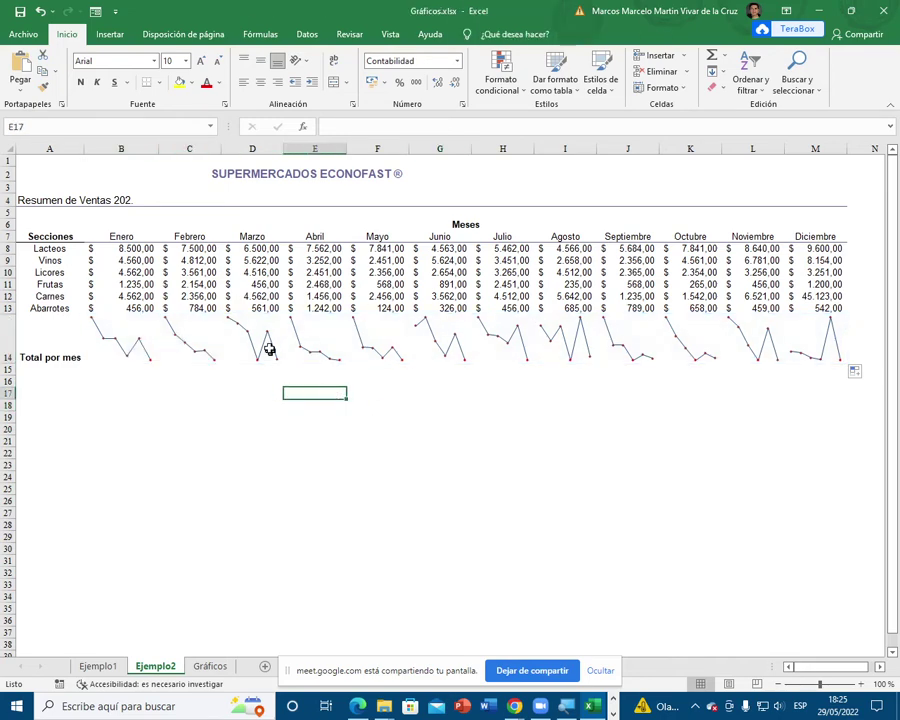
{"action": "left_click", "coordinate": [255, 340]}
{"action": "left_click", "coordinate": [349, 344]}
{"action": "left_click", "coordinate": [508, 336]}
{"action": "left_click", "coordinate": [117, 344]}
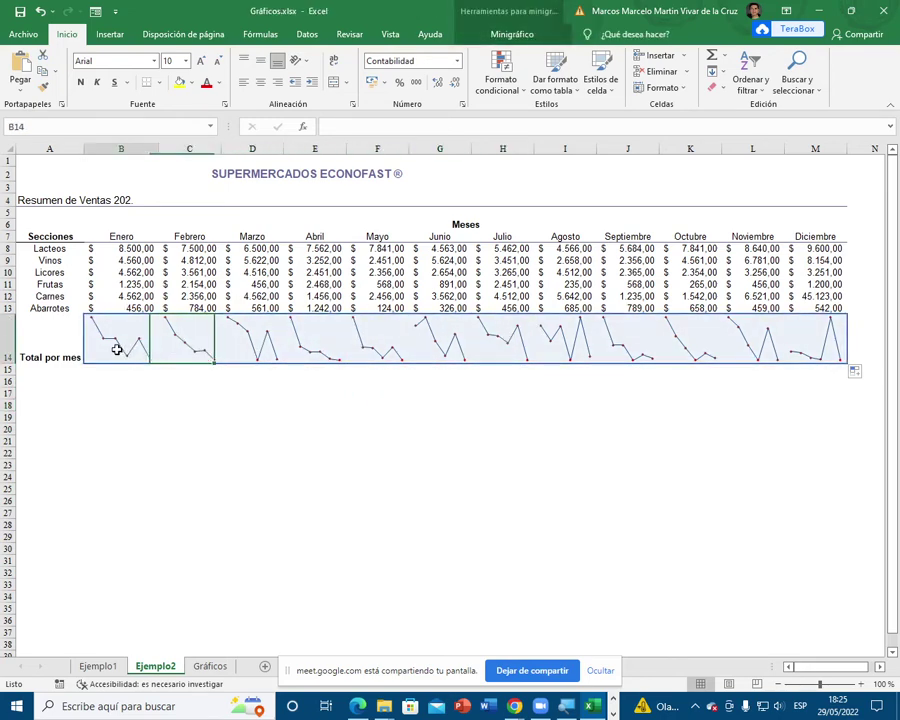
{"action": "left_click", "coordinate": [120, 390]}
Step: Centre the Total por mes label in A14 vertically within its row
{"action": "left_click", "coordinate": [102, 343]}
{"action": "left_click", "coordinate": [79, 343]}
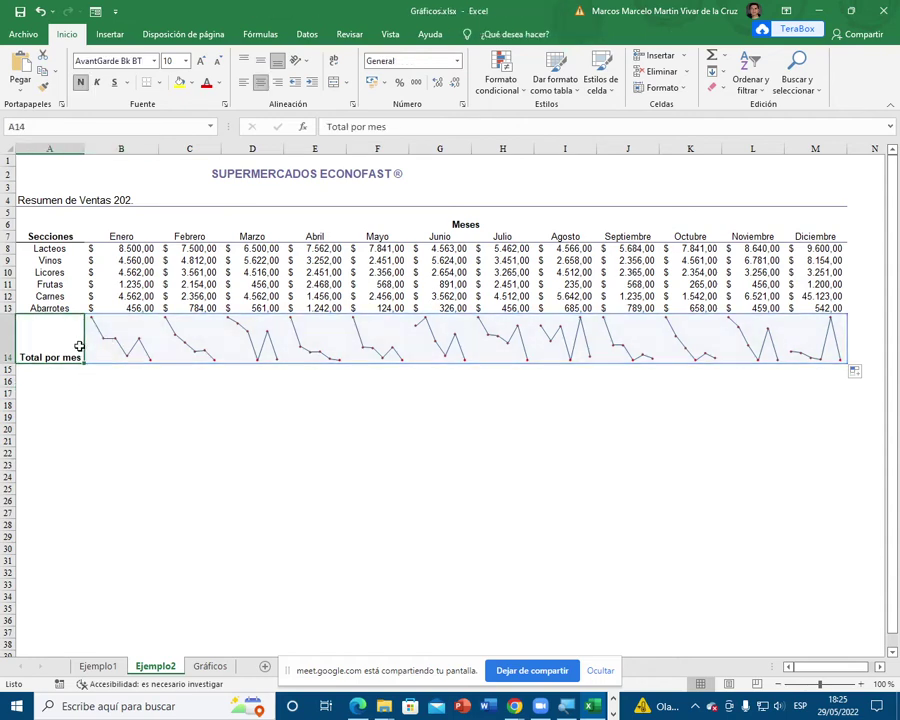
{"action": "left_click", "coordinate": [215, 425]}
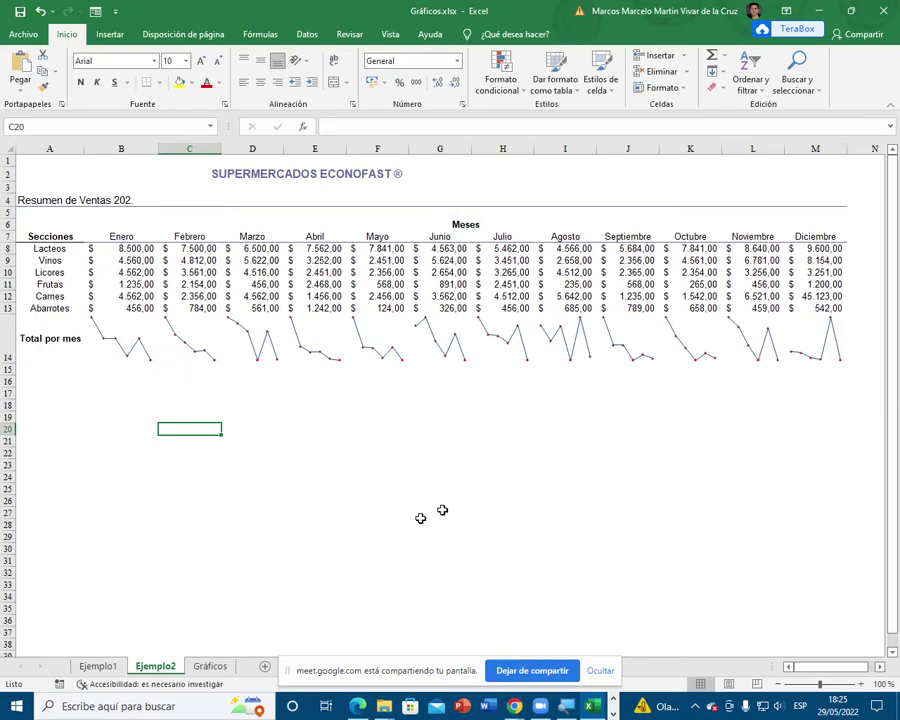
Step: Compare the column sparklines on the Ejemplo1 sheet with the line sparklines on the Ejemplo2 sheet
{"action": "left_click", "coordinate": [100, 665]}
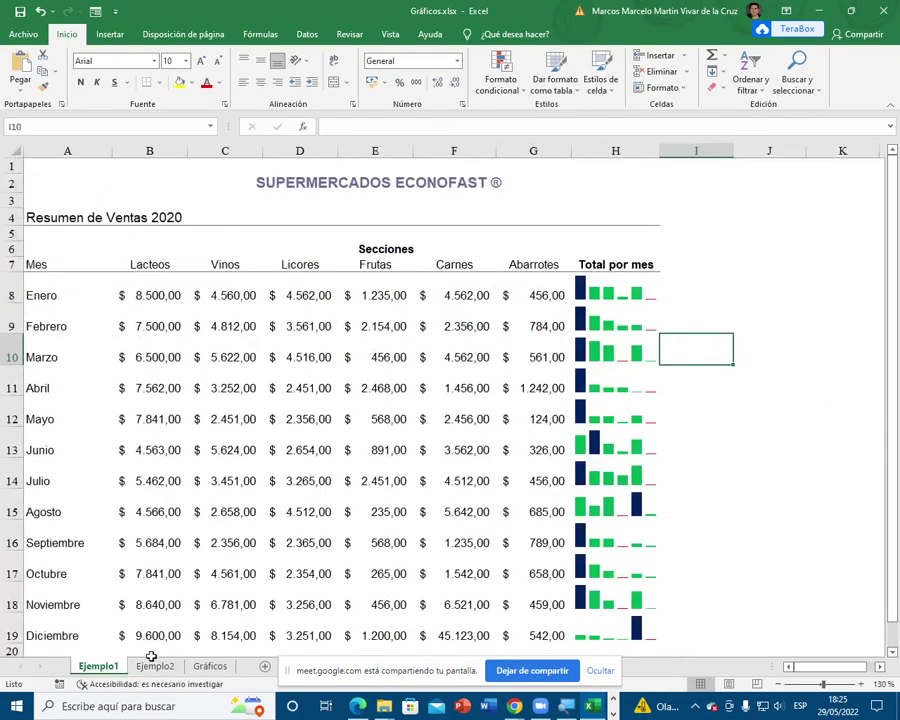
{"action": "left_click", "coordinate": [155, 665]}
{"action": "left_click", "coordinate": [98, 665]}
{"action": "left_click", "coordinate": [155, 665]}
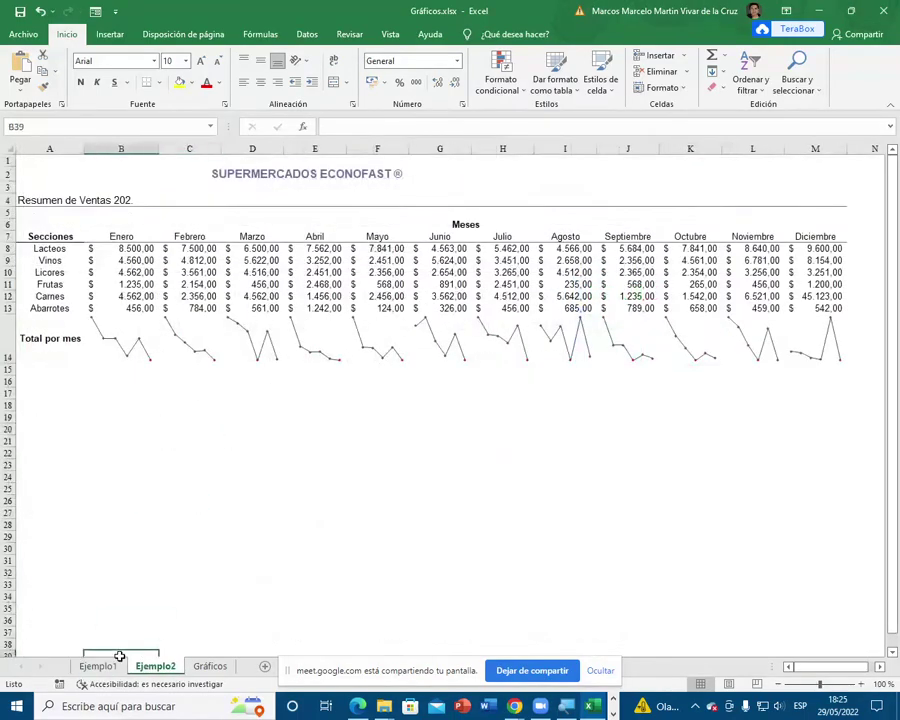
{"action": "left_click", "coordinate": [98, 665]}
{"action": "left_click", "coordinate": [155, 665]}
Step: Clear everything, including the sparklines, from B14:M14 on the Ejemplo2 sheet
{"action": "left_click_drag", "start_coordinate": [110, 341], "coordinate": [795, 347]}
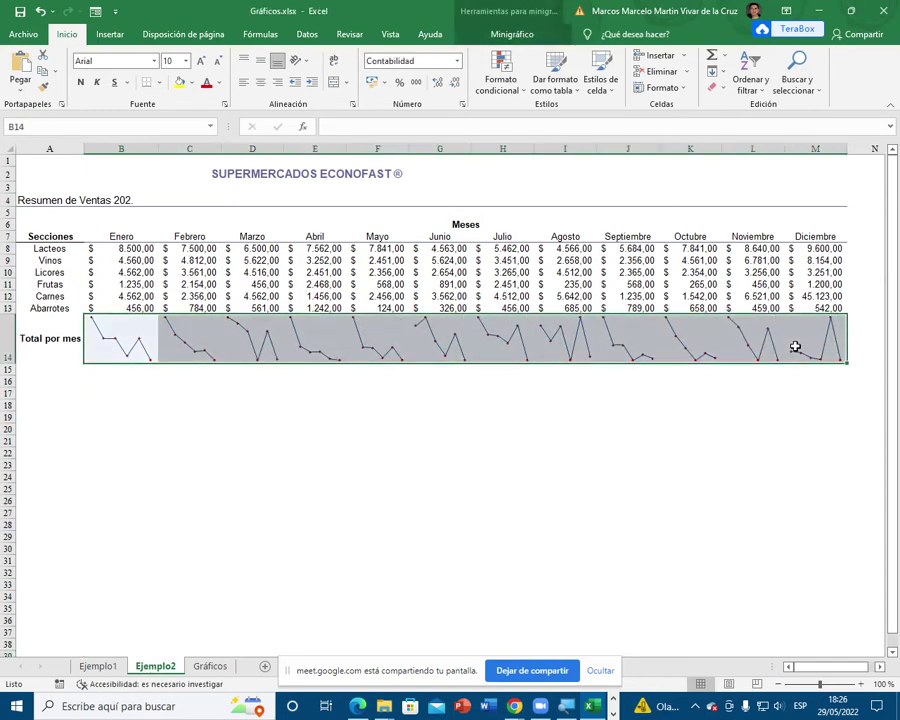
{"action": "left_click", "coordinate": [717, 88]}
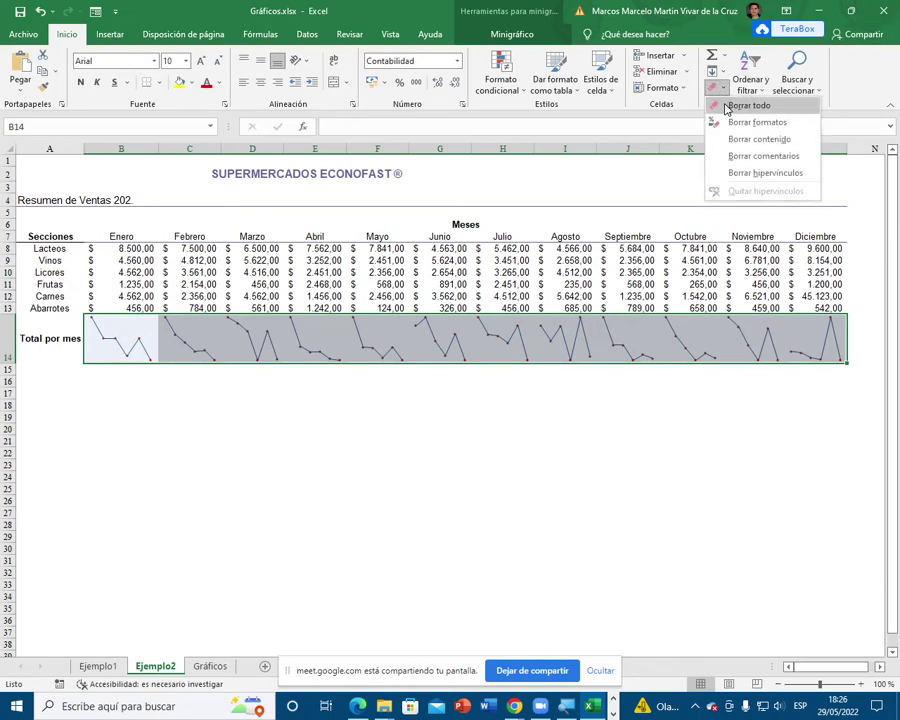
{"action": "left_click", "coordinate": [727, 108]}
{"action": "left_click", "coordinate": [166, 424]}
{"action": "left_click", "coordinate": [135, 350]}
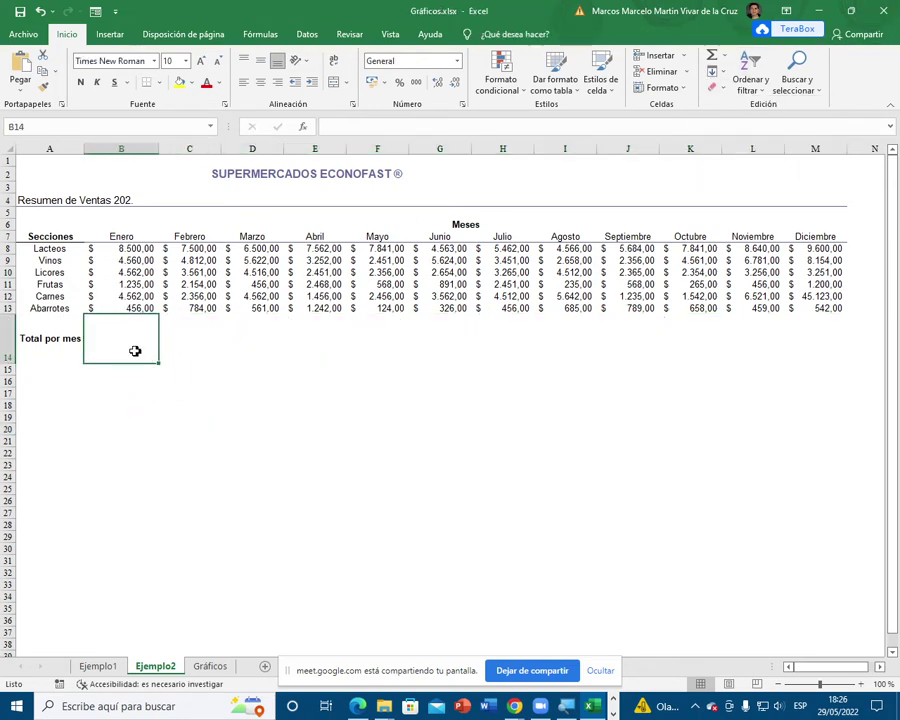
Step: Reduce the height of row 14 and insert a line sparkline in B14 from the January data in B8:B13
{"action": "left_click_drag", "start_coordinate": [8, 362], "coordinate": [14, 328]}
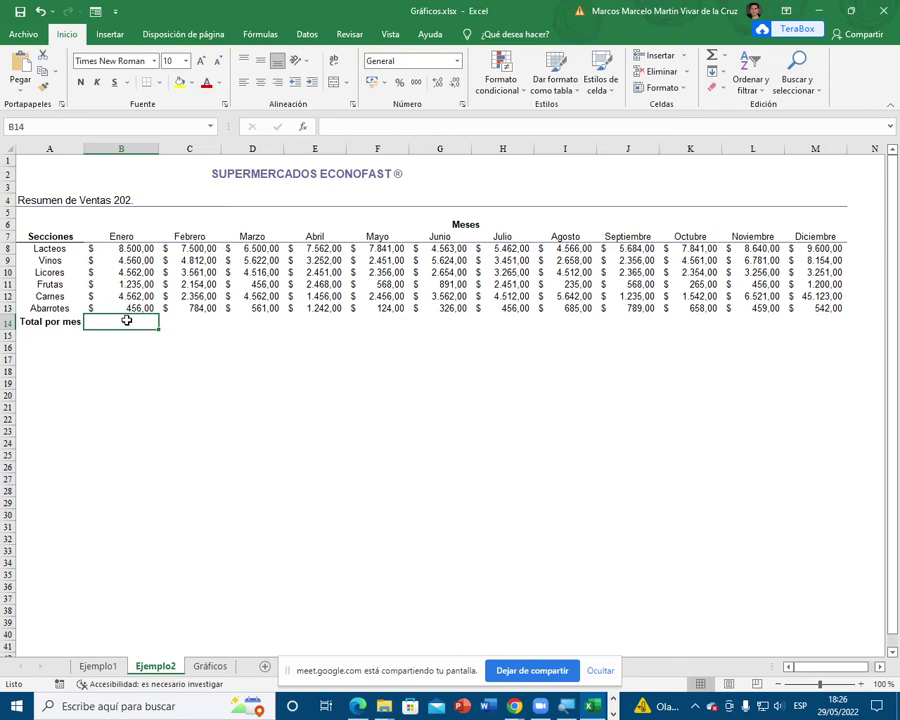
{"action": "left_click", "coordinate": [110, 34]}
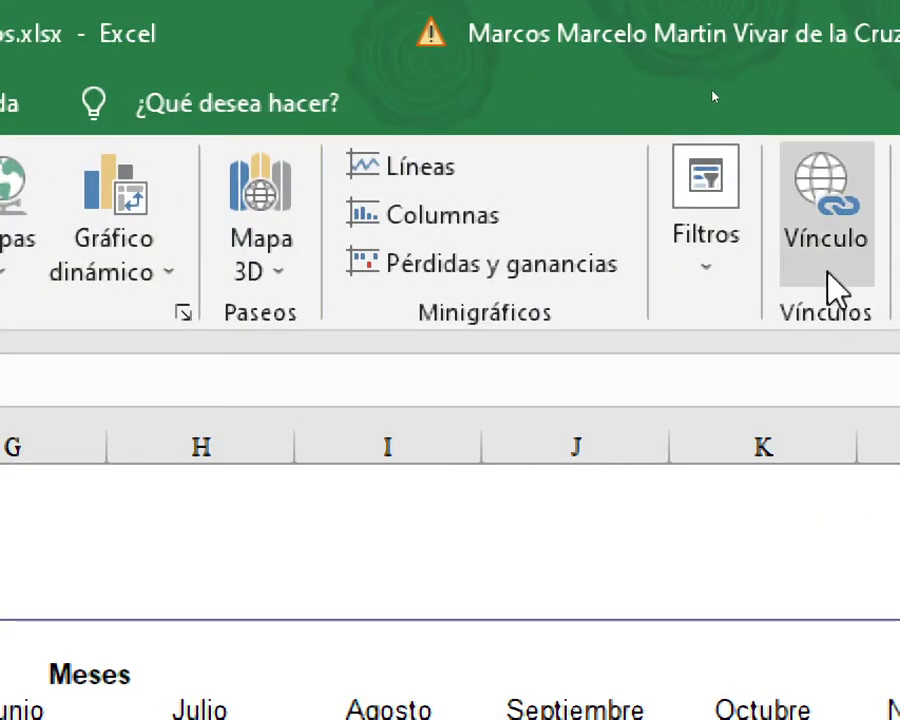
{"action": "left_click", "coordinate": [445, 170]}
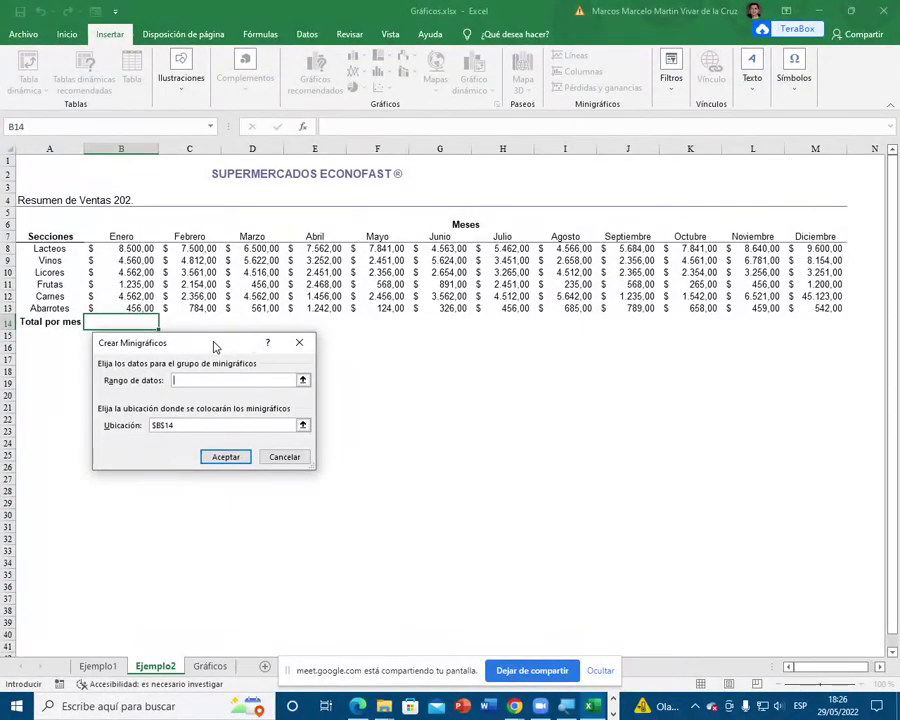
{"action": "left_click_drag", "start_coordinate": [215, 345], "coordinate": [175, 347]}
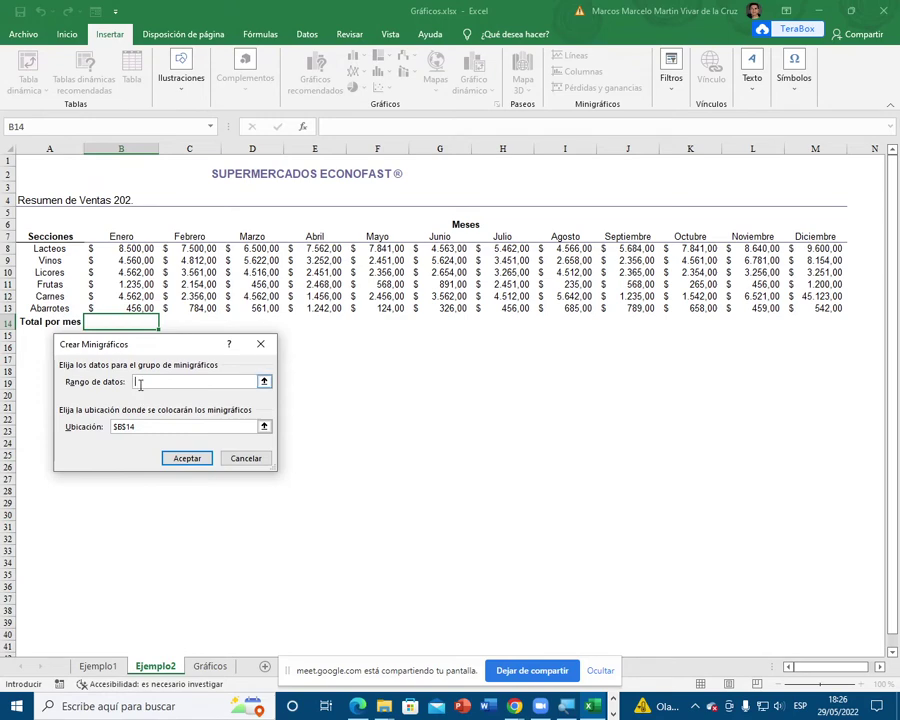
{"action": "left_click", "coordinate": [264, 381]}
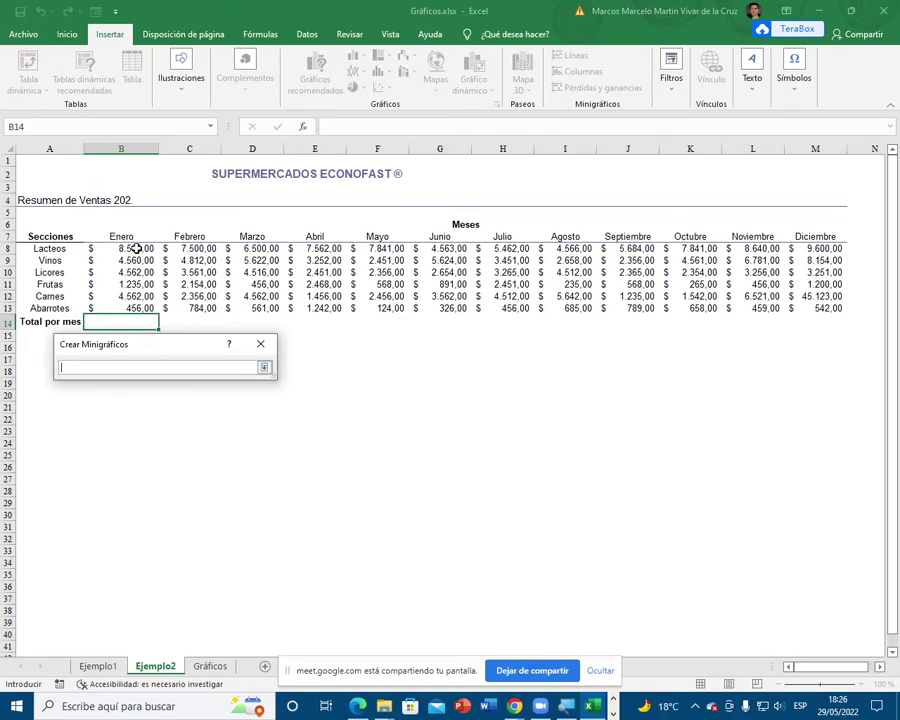
{"action": "left_click_drag", "start_coordinate": [137, 248], "coordinate": [137, 272]}
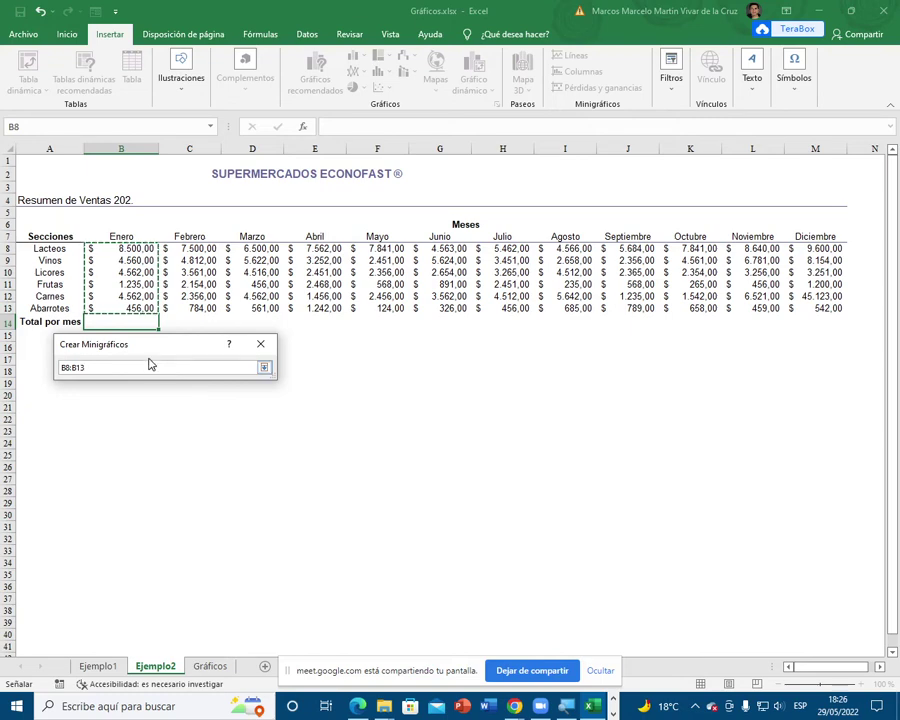
{"action": "key", "text": "Return"}
{"action": "left_click", "coordinate": [187, 458]}
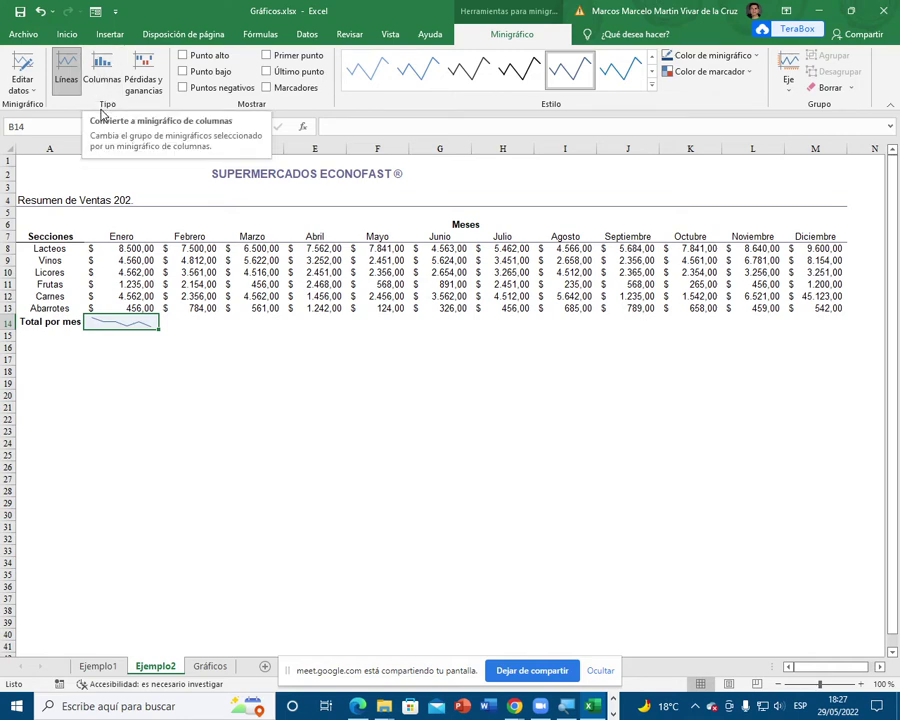
Step: Try other sparkline types in B14, restore the line type, and show its markers, high point and low point in the red-marker style
{"action": "left_click", "coordinate": [101, 70]}
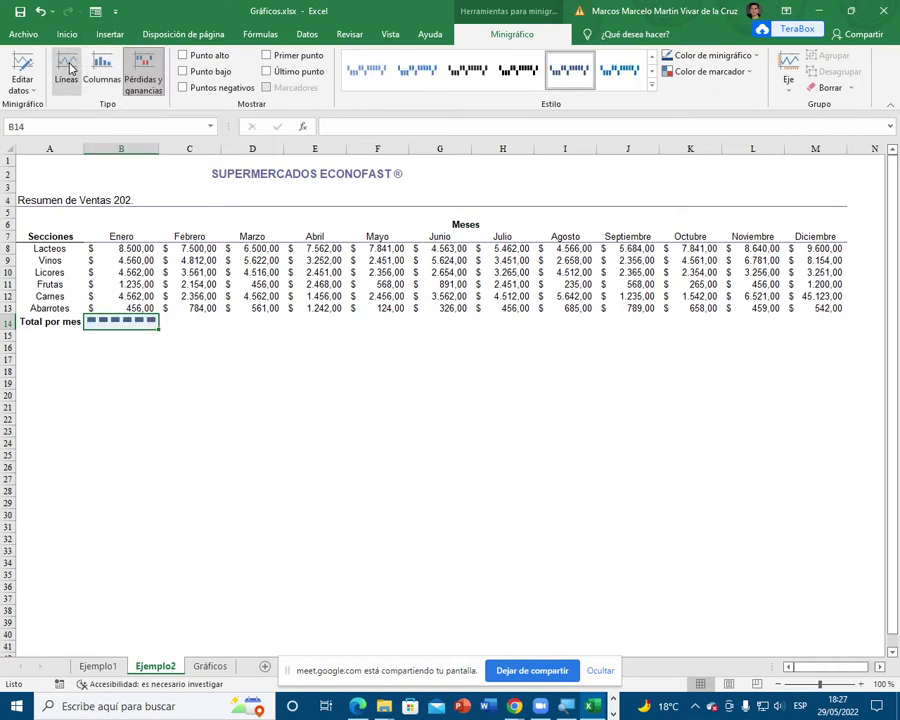
{"action": "left_click", "coordinate": [68, 70]}
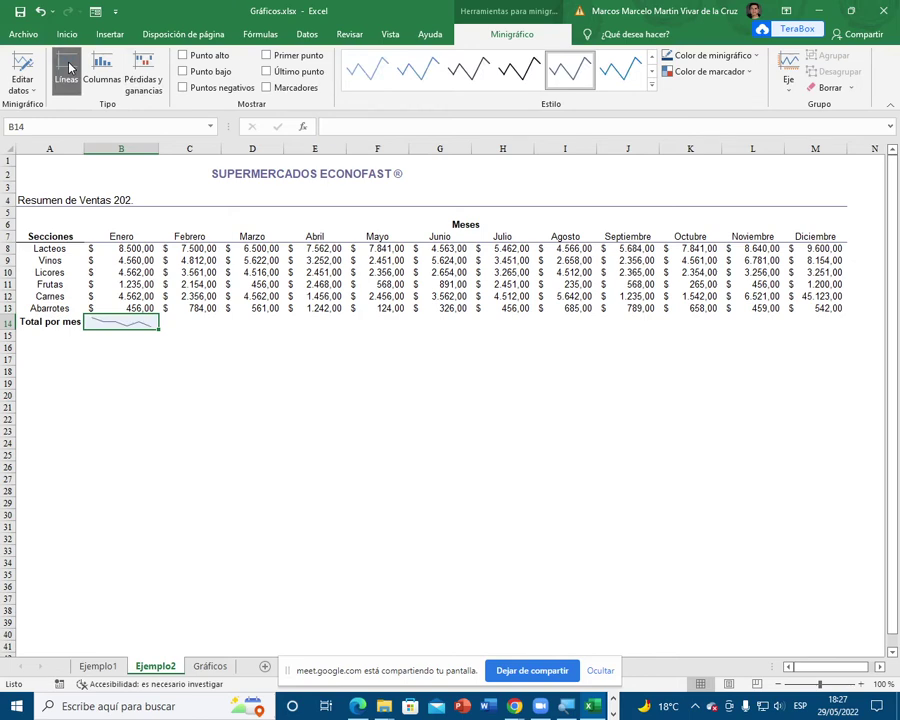
{"action": "left_click", "coordinate": [266, 88]}
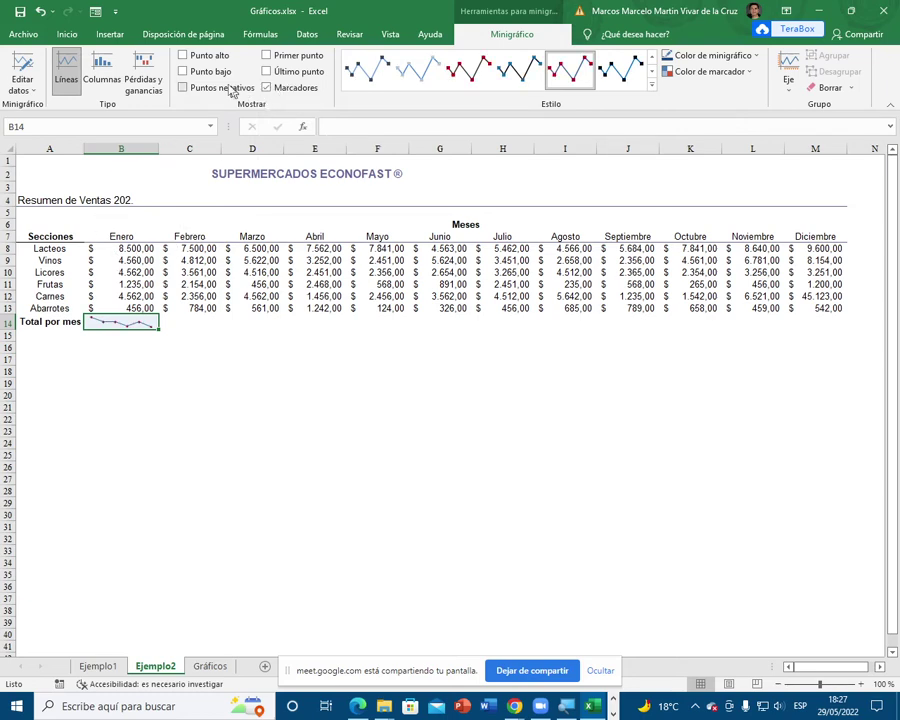
{"action": "left_click", "coordinate": [183, 56]}
{"action": "left_click", "coordinate": [183, 72]}
{"action": "left_click", "coordinate": [651, 84]}
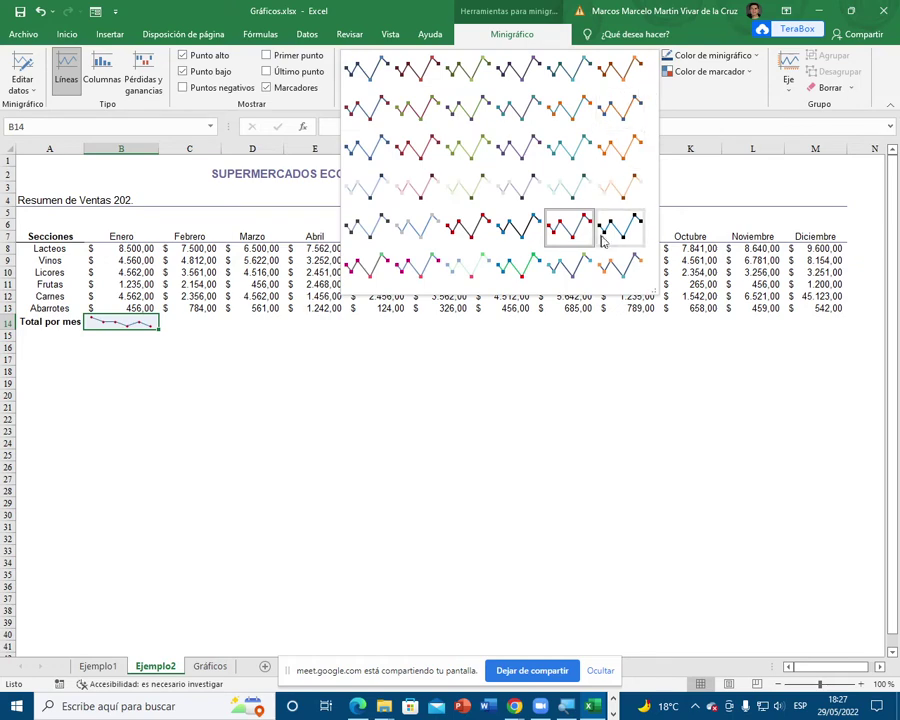
{"action": "left_click", "coordinate": [568, 228]}
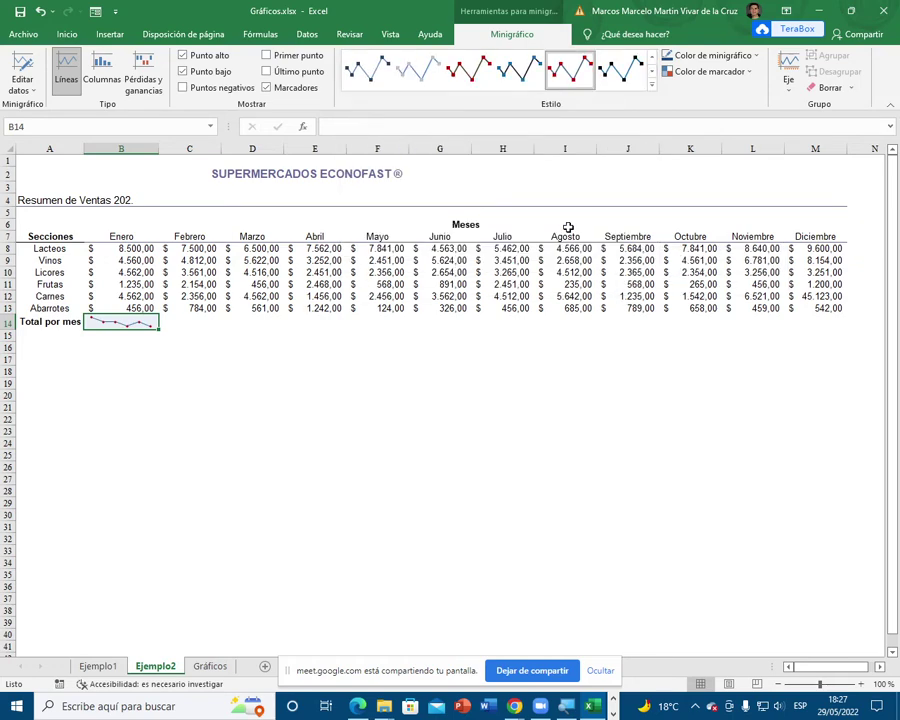
Step: Review the colour options for the B14 sparkline and give its high point marker a dark standard colour
{"action": "left_click", "coordinate": [700, 55]}
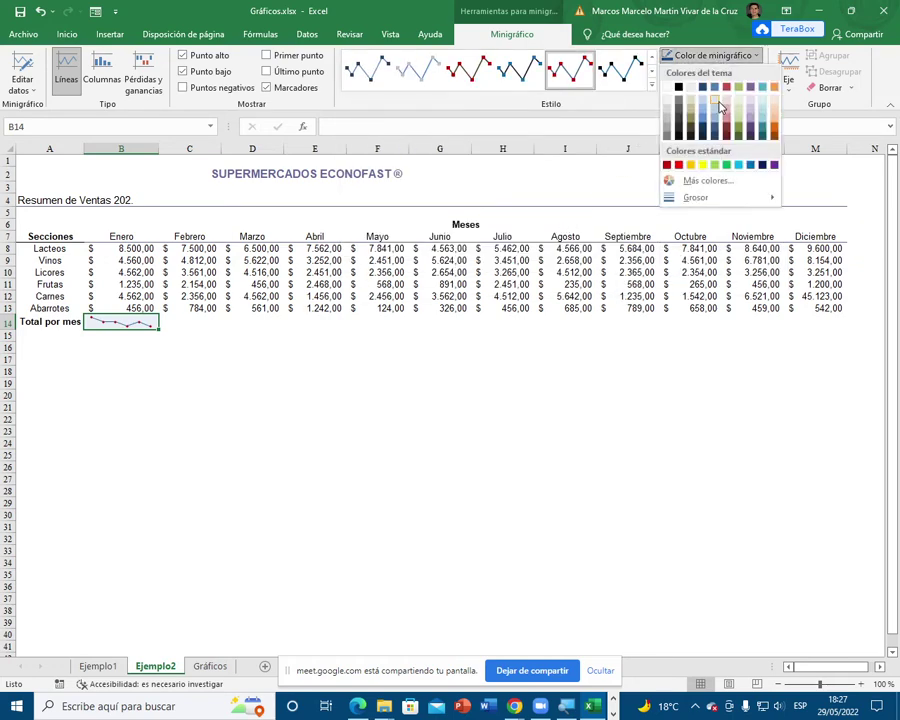
{"action": "left_click", "coordinate": [708, 72]}
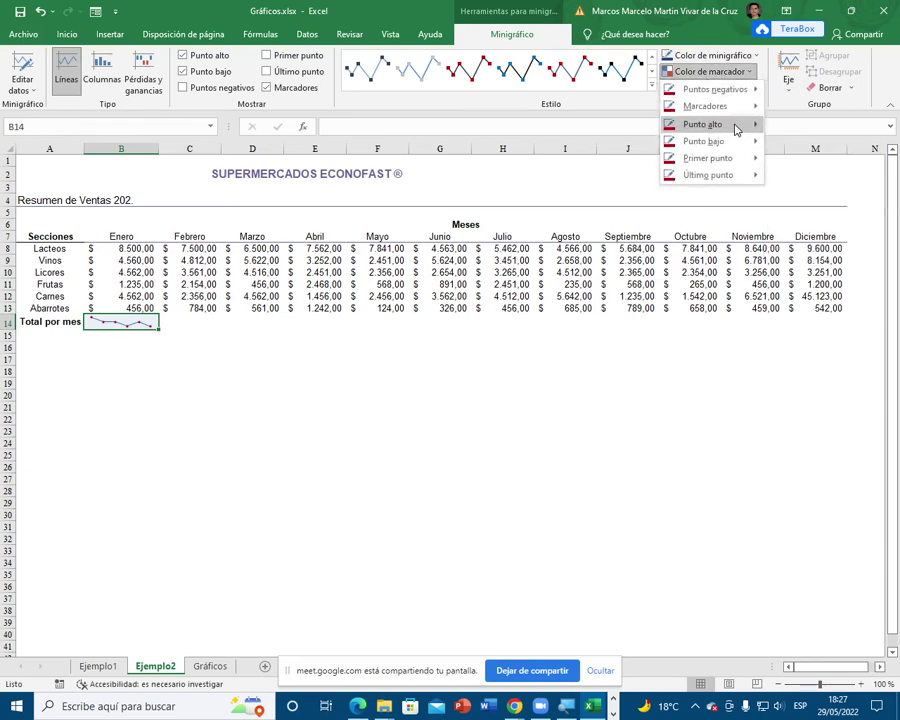
{"action": "mouse_move", "coordinate": [736, 125]}
{"action": "left_click", "coordinate": [868, 218]}
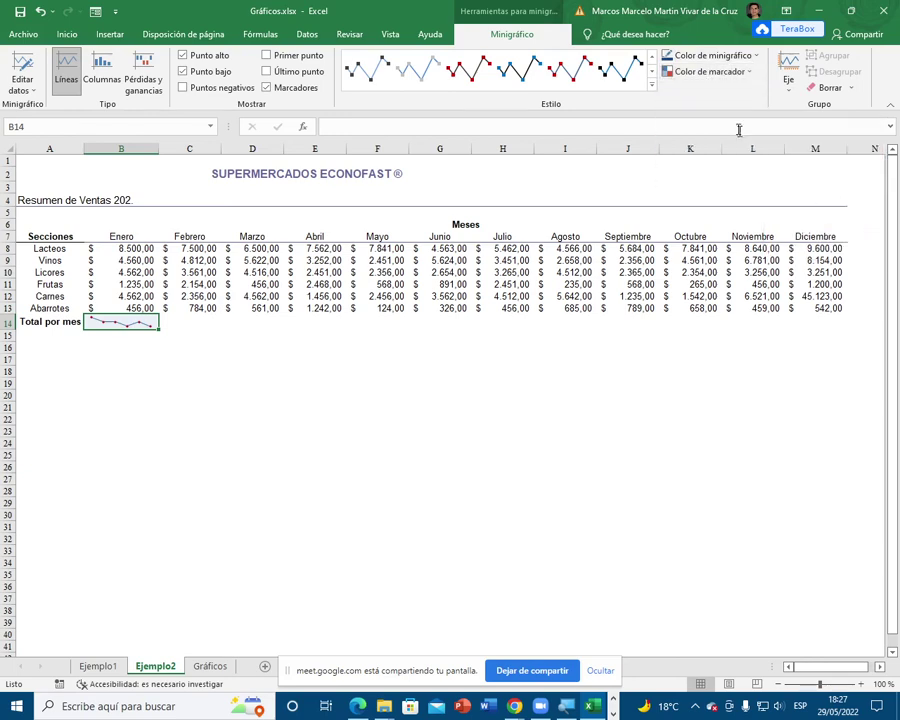
{"action": "left_click", "coordinate": [706, 71]}
{"action": "mouse_move", "coordinate": [731, 147]}
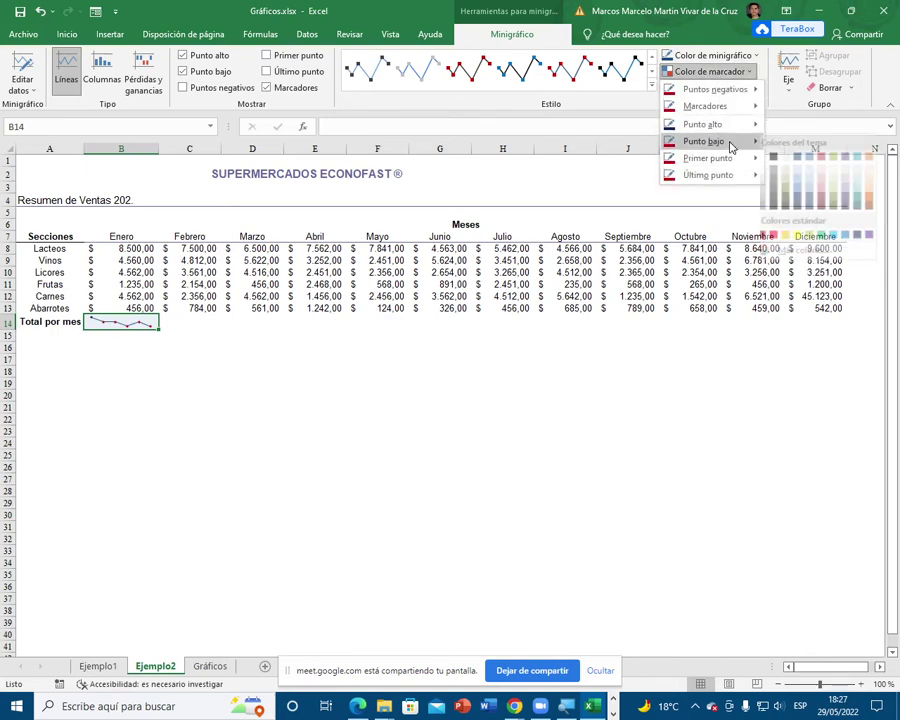
{"action": "left_click", "coordinate": [300, 372]}
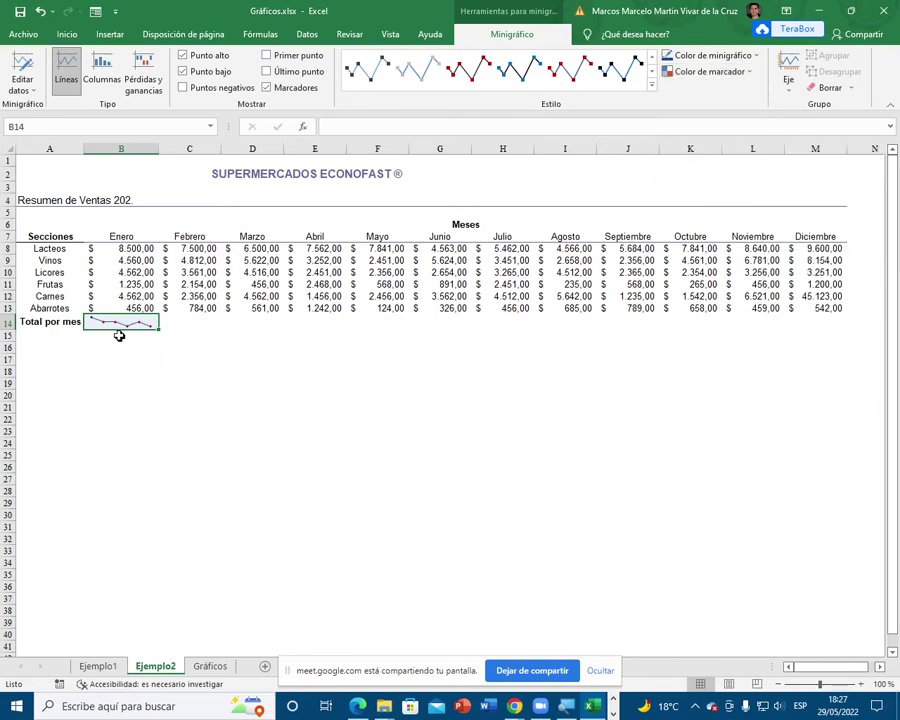
Step: Fill the B14 sparkline across to M14 and increase the height of row 14
{"action": "left_click", "coordinate": [121, 296]}
{"action": "left_click", "coordinate": [125, 322]}
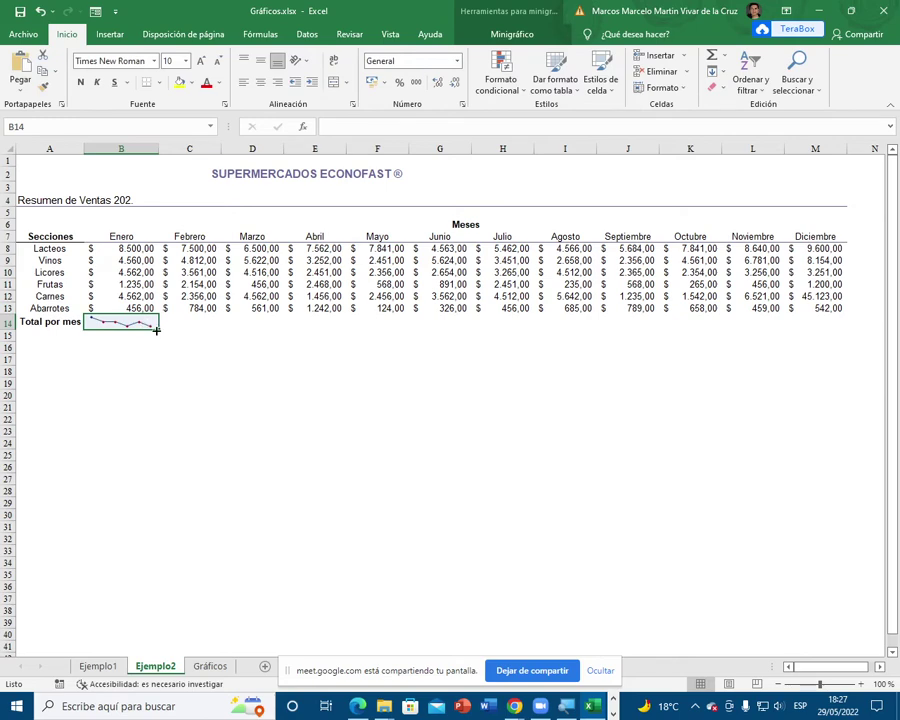
{"action": "left_click_drag", "start_coordinate": [156, 328], "coordinate": [826, 340]}
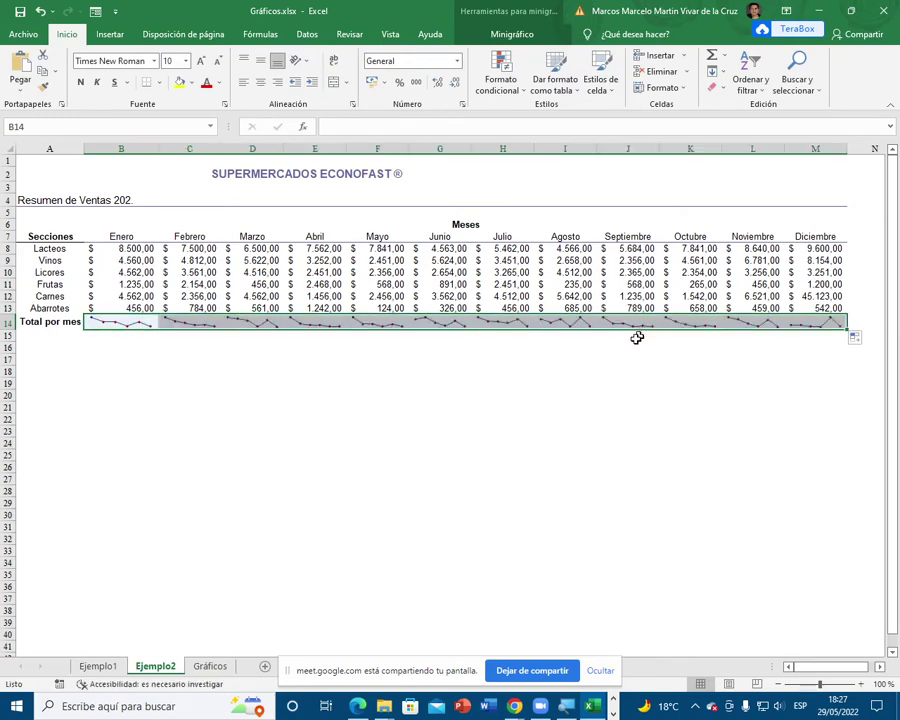
{"action": "left_click_drag", "start_coordinate": [6, 329], "coordinate": [6, 344]}
{"action": "left_click", "coordinate": [404, 412]}
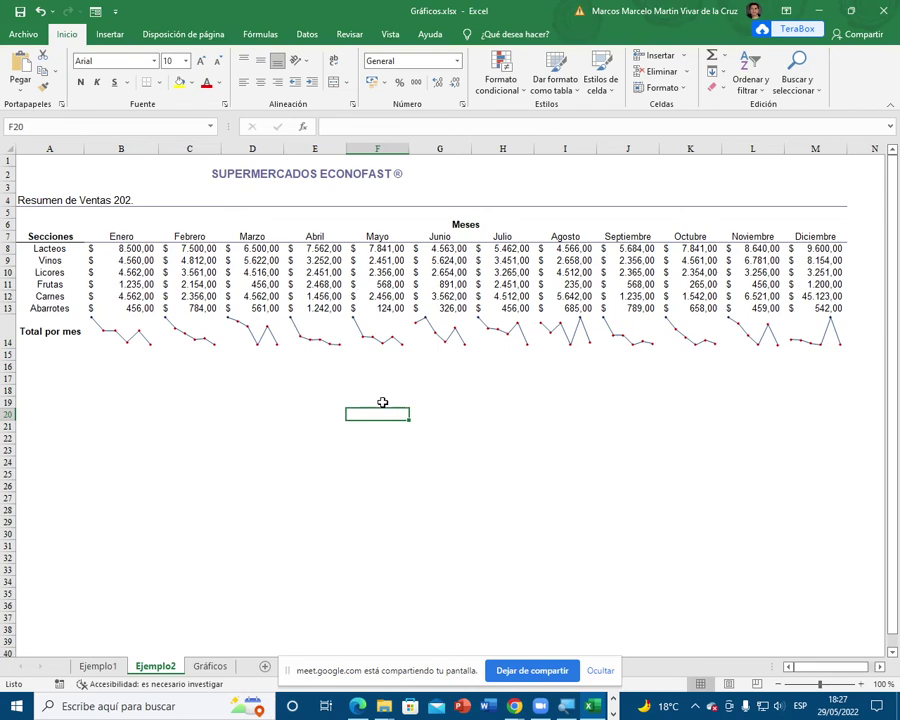
Step: Move the screen-sharing notice aside and show the Gráfico Preg. 4 chart on the Gráficos sheet
{"action": "left_click", "coordinate": [406, 678]}
{"action": "left_click_drag", "start_coordinate": [406, 678], "coordinate": [672, 680]}
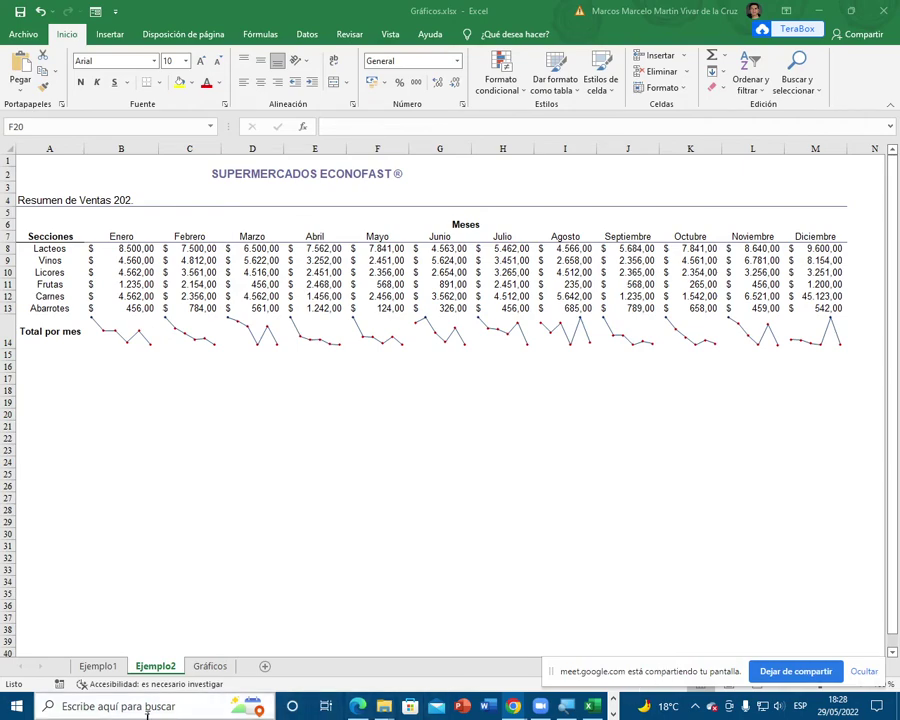
{"action": "left_click", "coordinate": [210, 666]}
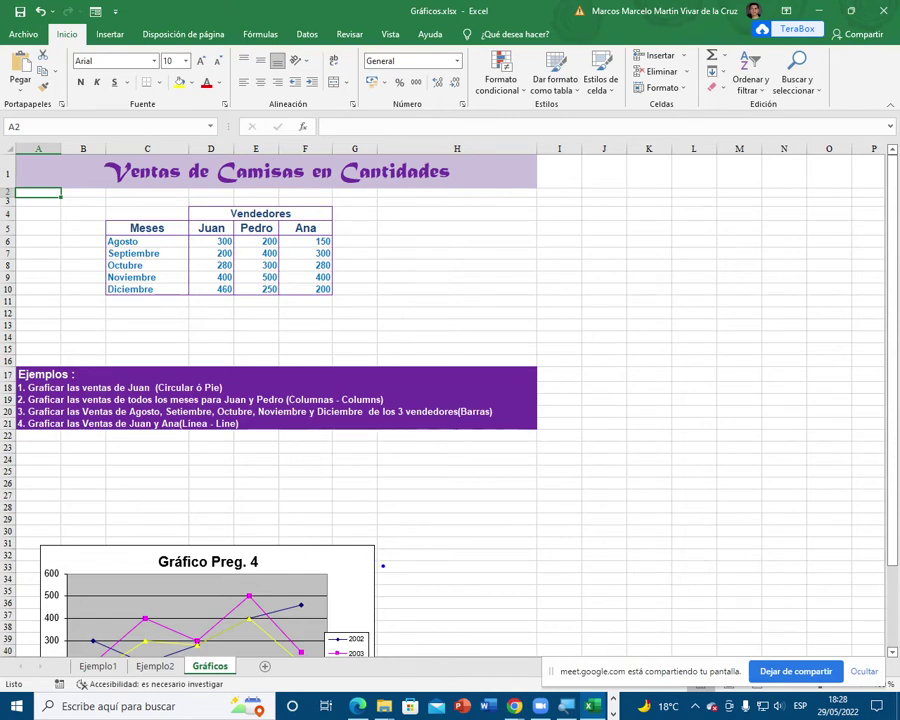
{"action": "left_click_drag", "start_coordinate": [382, 566], "coordinate": [585, 416]}
{"action": "scroll", "coordinate": [318, 469], "scroll_direction": "down", "scroll_amount": 2}
{"action": "scroll", "coordinate": [318, 469], "scroll_direction": "down", "scroll_amount": 1}
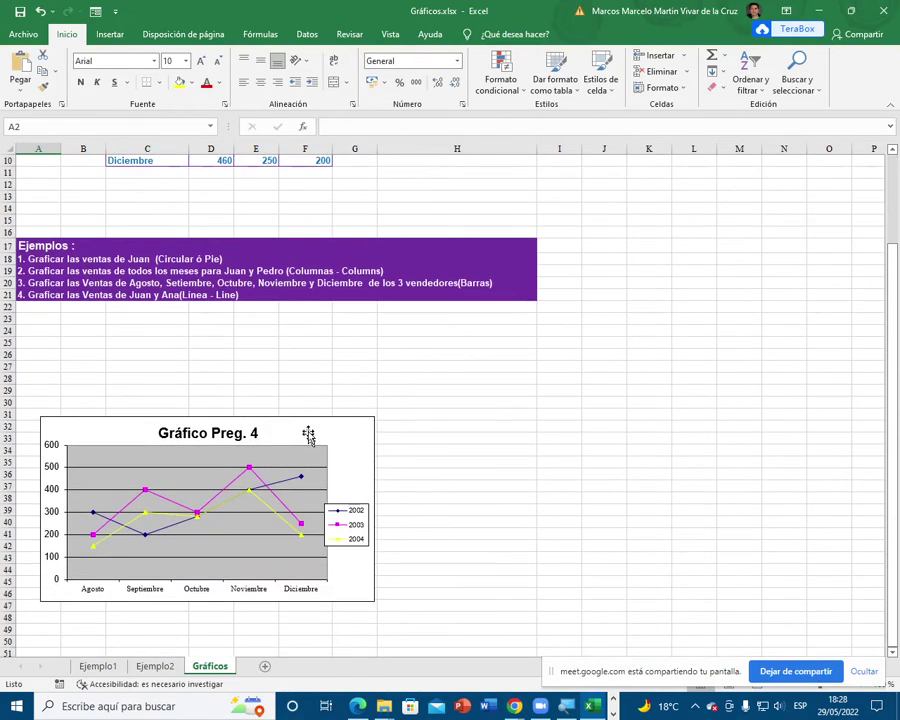
Step: Move the Gráfico Preg. 4 chart around the sheet and place it beneath the Ejemplos list, starting at about row 27 in column C
{"action": "left_click_drag", "start_coordinate": [340, 416], "coordinate": [424, 345]}
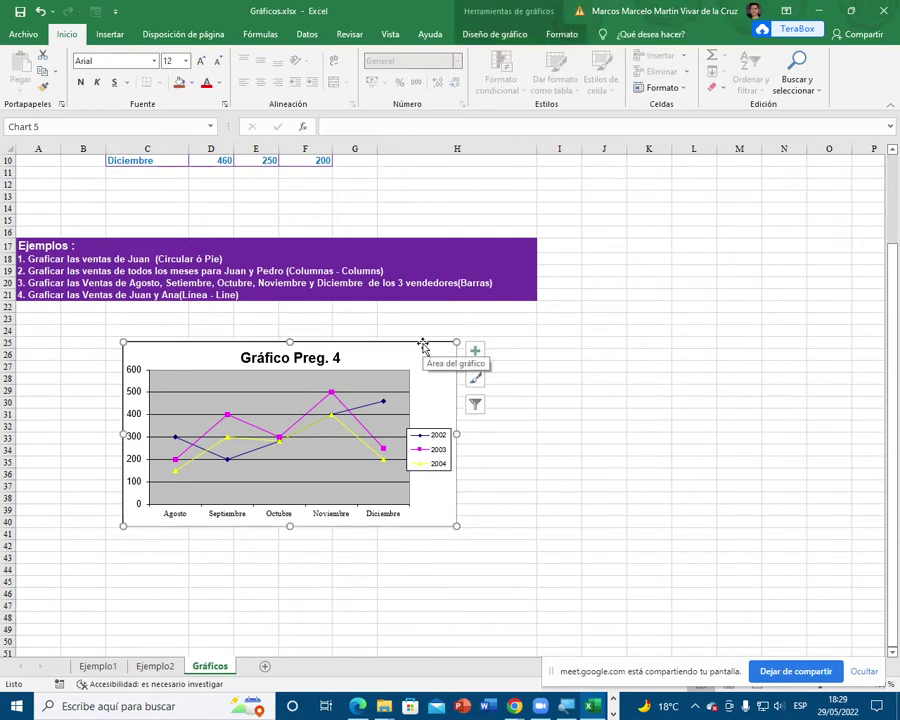
{"action": "left_click_drag", "start_coordinate": [424, 345], "coordinate": [652, 372]}
{"action": "scroll", "coordinate": [608, 372], "scroll_direction": "up", "scroll_amount": 3}
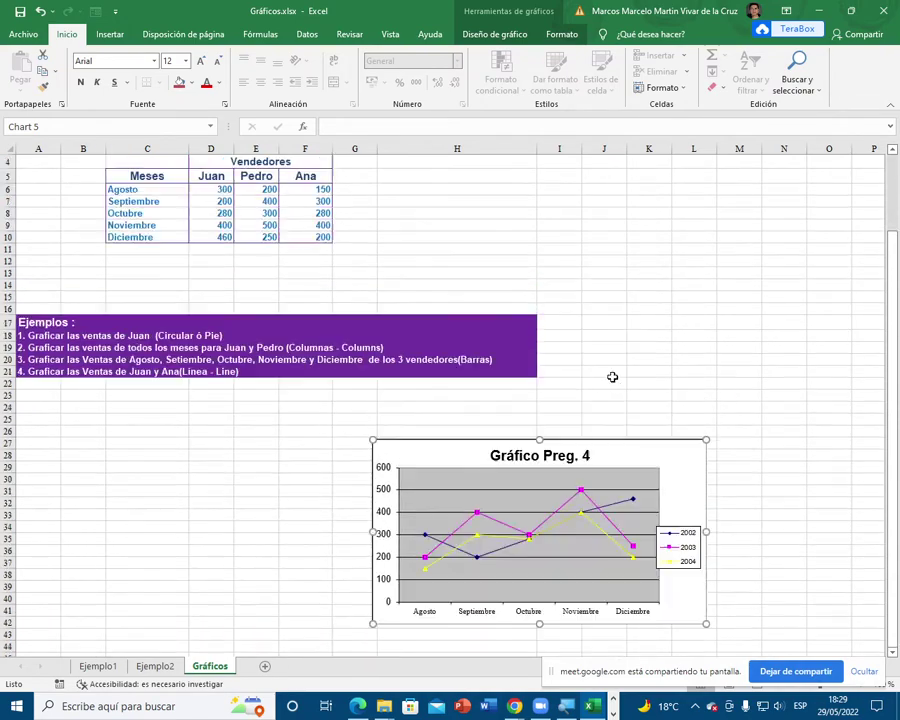
{"action": "left_click_drag", "start_coordinate": [618, 505], "coordinate": [272, 452]}
{"action": "scroll", "coordinate": [278, 366], "scroll_direction": "down", "scroll_amount": 4}
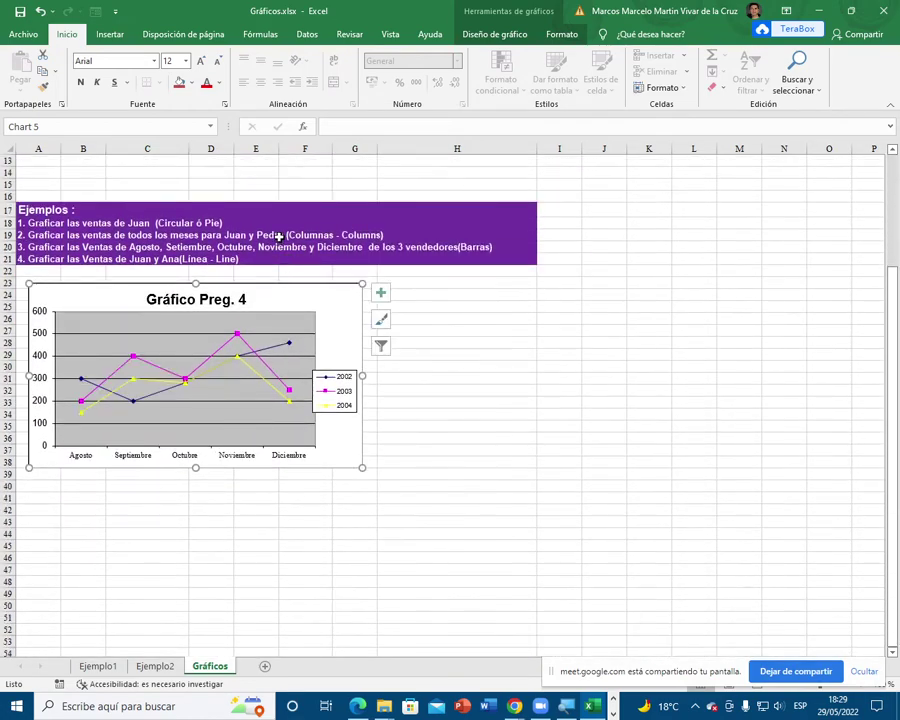
{"action": "left_click_drag", "start_coordinate": [292, 286], "coordinate": [448, 326]}
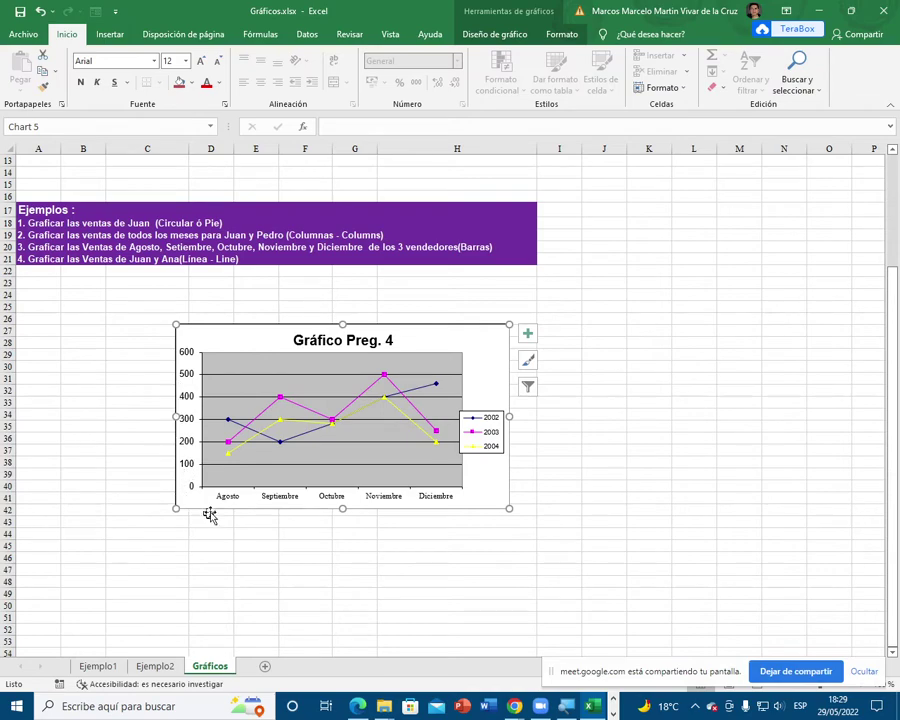
Step: Stretch the Gráfico Preg. 4 chart upward from its upper edge and shrink it back to a lower height
{"action": "left_click_drag", "start_coordinate": [502, 506], "coordinate": [531, 479]}
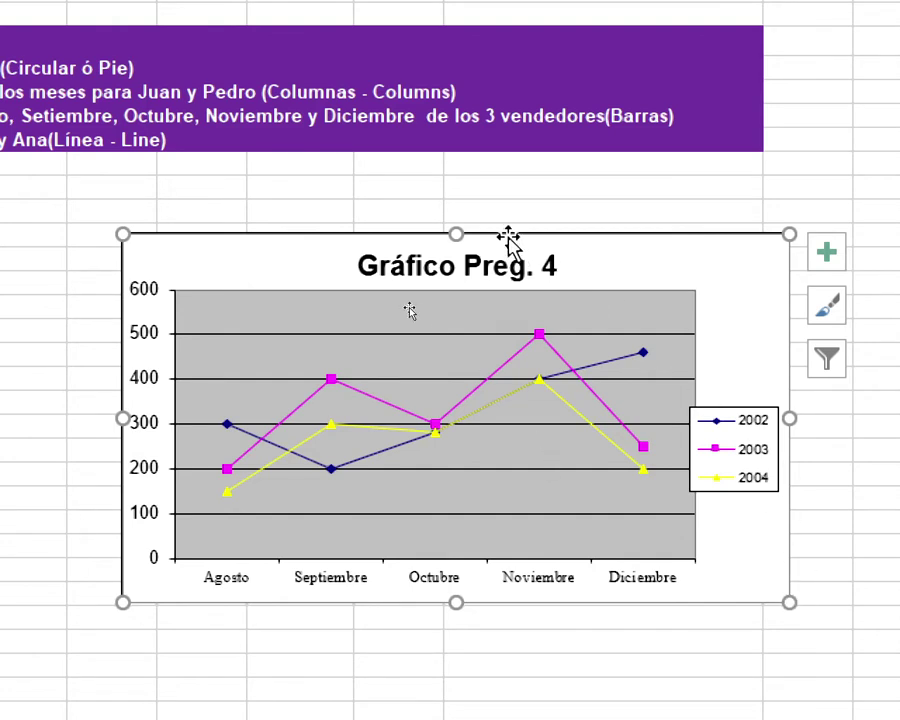
{"action": "left_click_drag", "start_coordinate": [456, 230], "coordinate": [456, 293]}
{"action": "left_click_drag", "start_coordinate": [455, 231], "coordinate": [455, 131]}
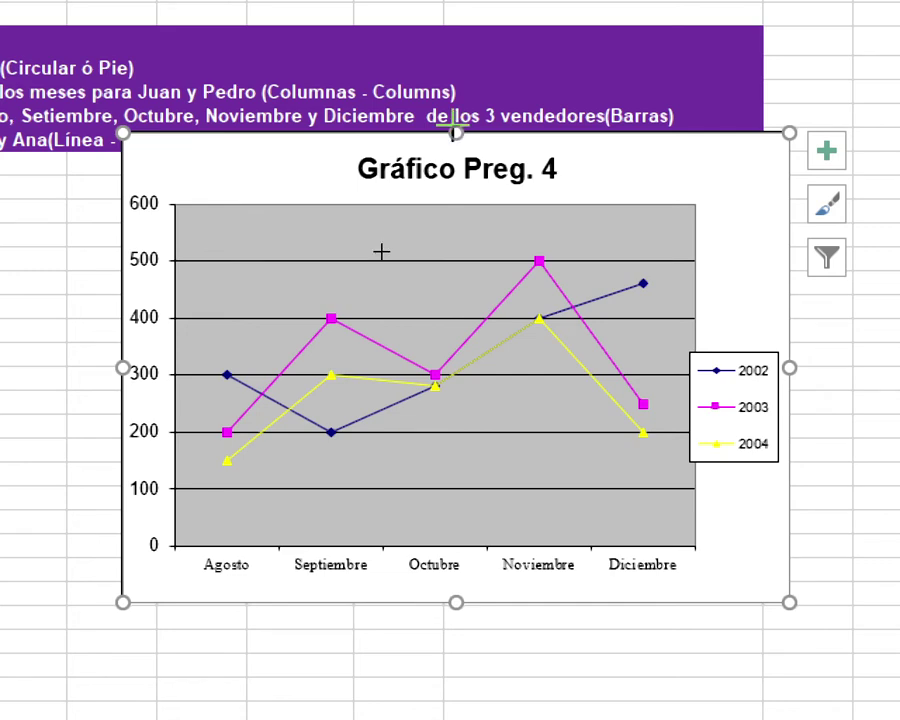
{"action": "left_click_drag", "start_coordinate": [452, 131], "coordinate": [452, 283]}
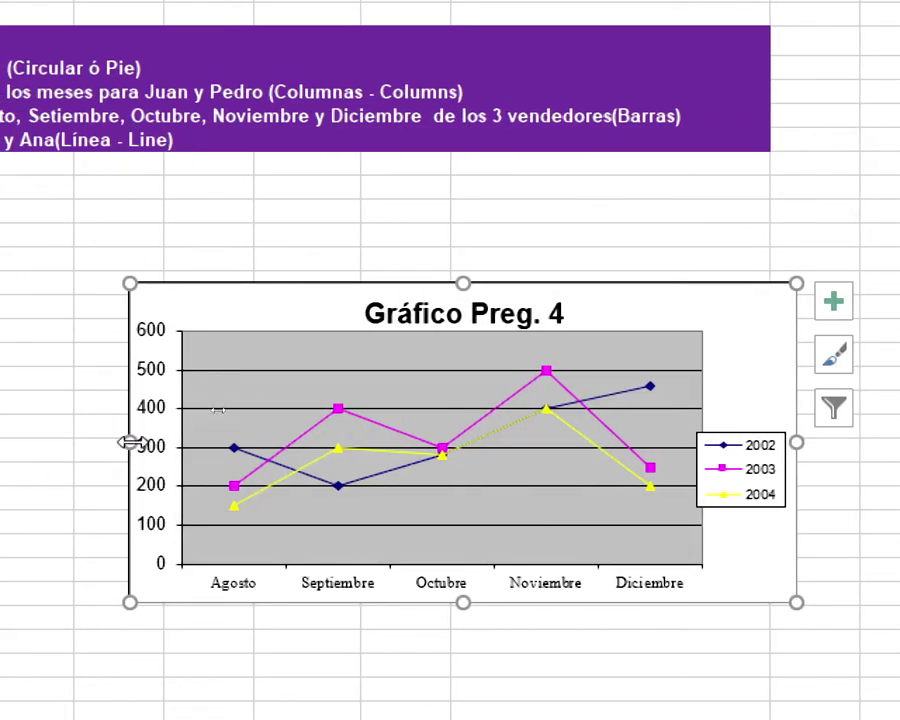
Step: Widen the Gráfico Preg. 4 chart from its side edges and resize it in both directions from its two lower corners
{"action": "mouse_move", "coordinate": [130, 442]}
{"action": "left_mouse_down"}
{"action": "mouse_move", "coordinate": [432, 456]}
{"action": "mouse_move", "coordinate": [434, 444]}
{"action": "mouse_move", "coordinate": [26, 442]}
{"action": "mouse_move", "coordinate": [281, 442]}
{"action": "mouse_move", "coordinate": [135, 442]}
{"action": "left_mouse_up"}
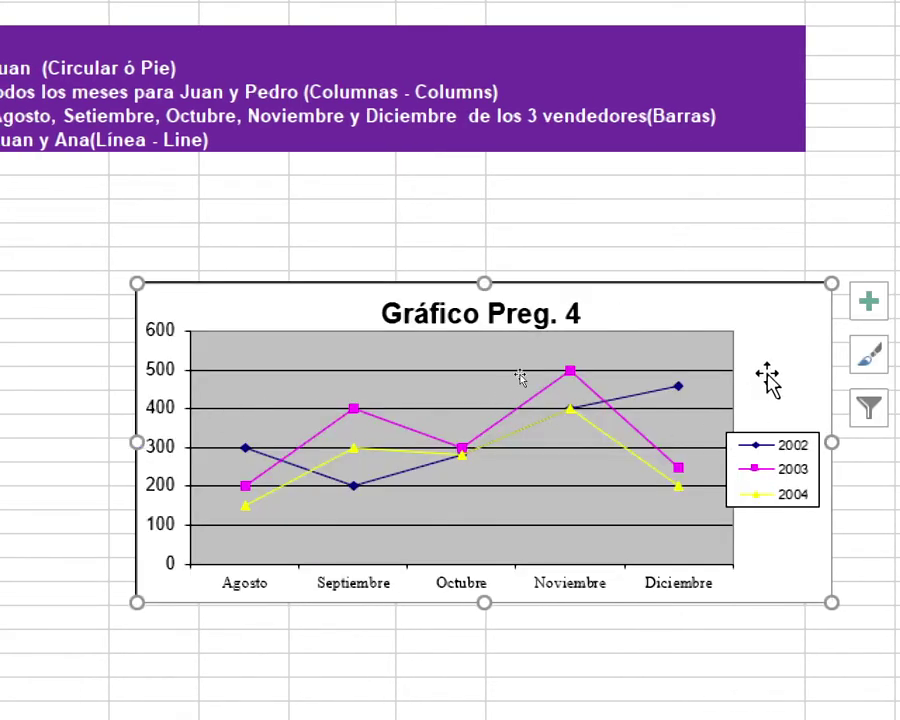
{"action": "mouse_move", "coordinate": [831, 442]}
{"action": "left_mouse_down"}
{"action": "mouse_move", "coordinate": [899, 434]}
{"action": "mouse_move", "coordinate": [840, 440]}
{"action": "left_mouse_up"}
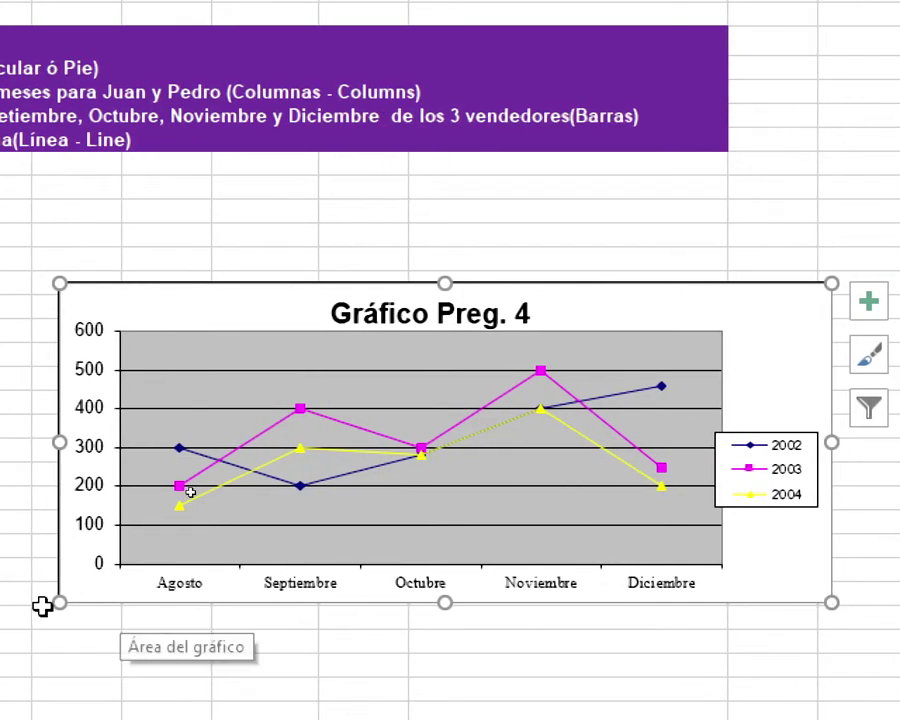
{"action": "left_click_drag", "start_coordinate": [46, 610], "coordinate": [112, 588]}
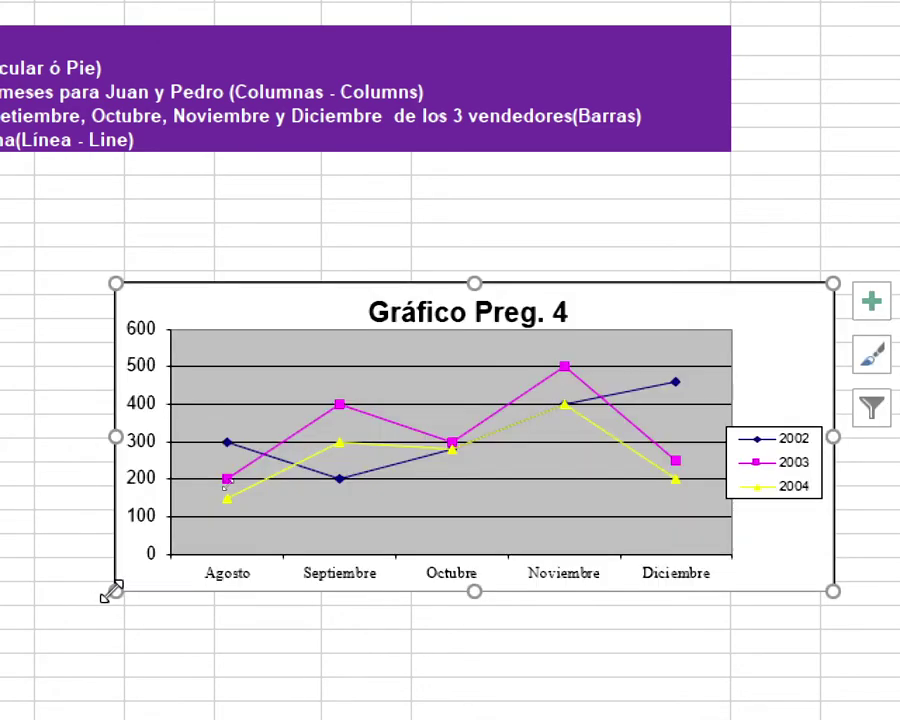
{"action": "left_click_drag", "start_coordinate": [830, 592], "coordinate": [823, 639]}
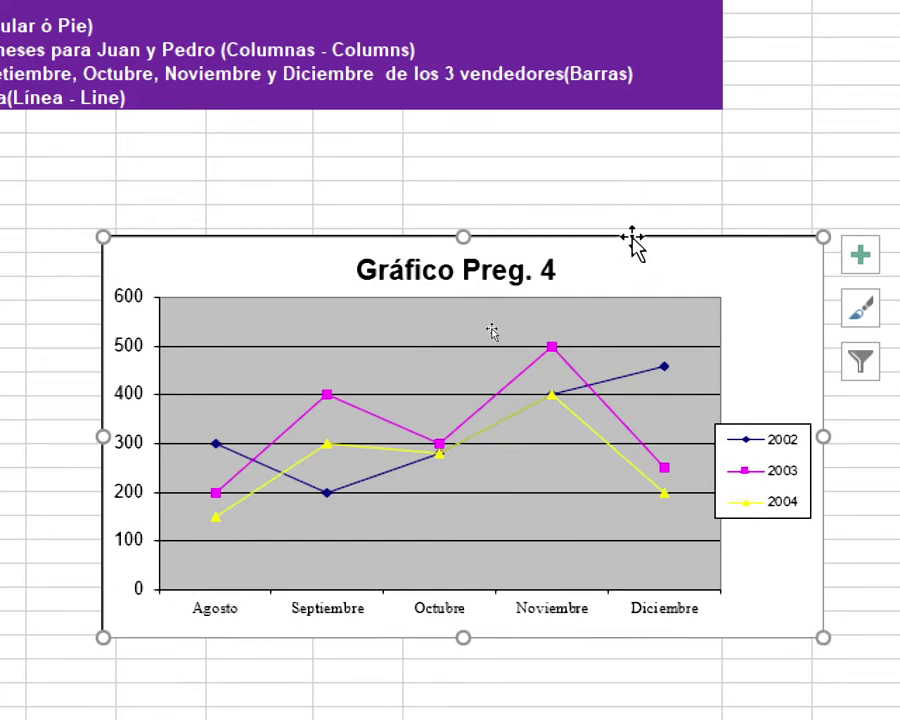
Step: Reduce the Gráfico Preg. 4 chart's height from its upper edge and narrow it from its right edge
{"action": "left_click_drag", "start_coordinate": [632, 236], "coordinate": [641, 170]}
{"action": "left_click_drag", "start_coordinate": [452, 177], "coordinate": [452, 257]}
{"action": "left_click_drag", "start_coordinate": [820, 412], "coordinate": [718, 410]}
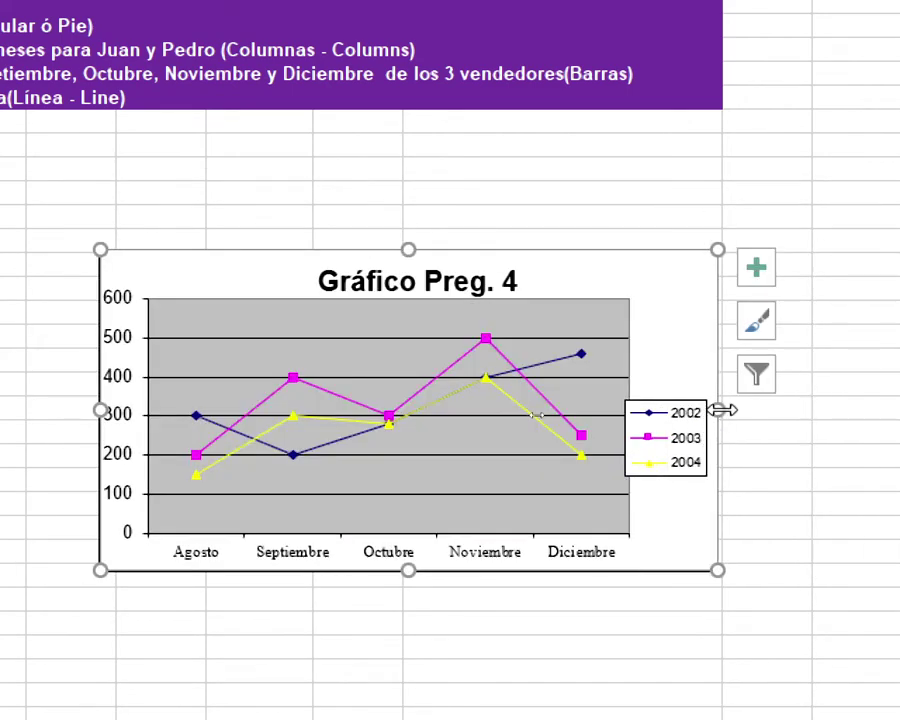
Step: Move the Gráfico Preg. 4 chart slightly up, then shrink it from its lower-right corner and its upper edge
{"action": "left_click_drag", "start_coordinate": [614, 268], "coordinate": [595, 221]}
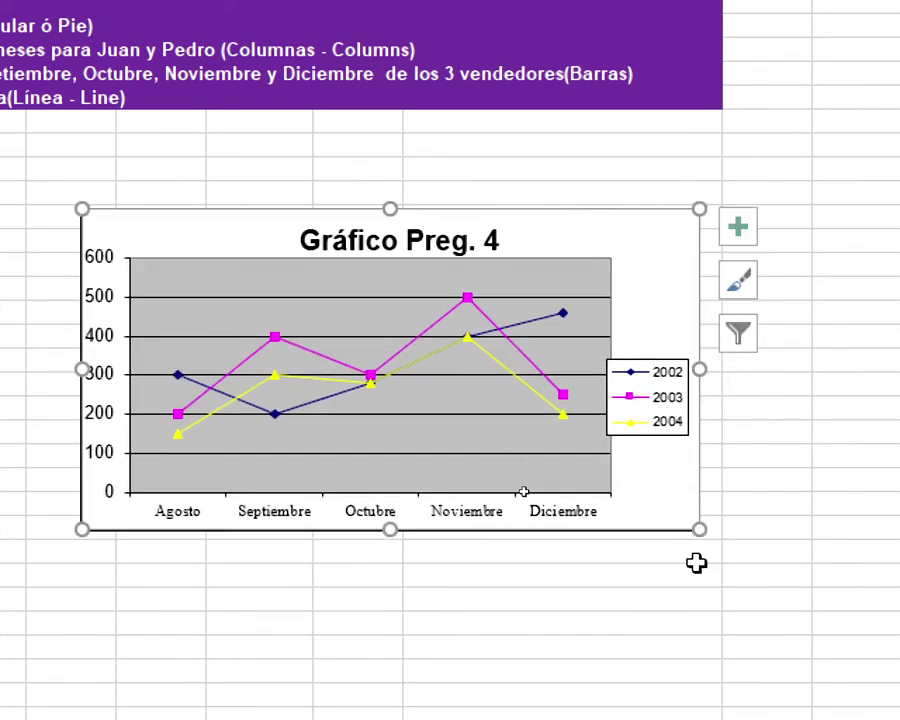
{"action": "left_click_drag", "start_coordinate": [715, 537], "coordinate": [496, 472]}
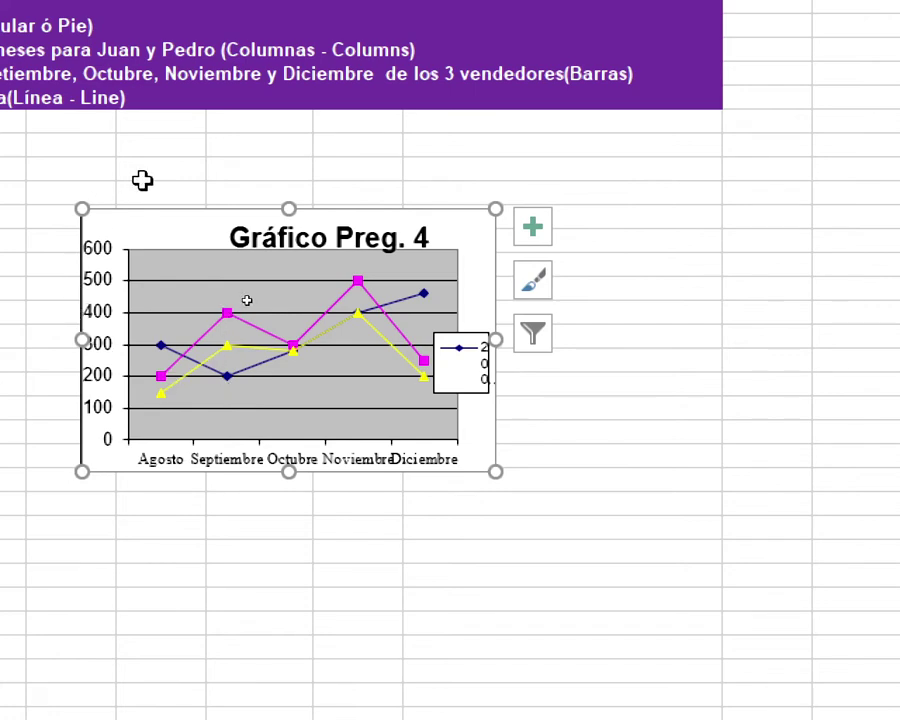
{"action": "left_click_drag", "start_coordinate": [288, 208], "coordinate": [289, 280]}
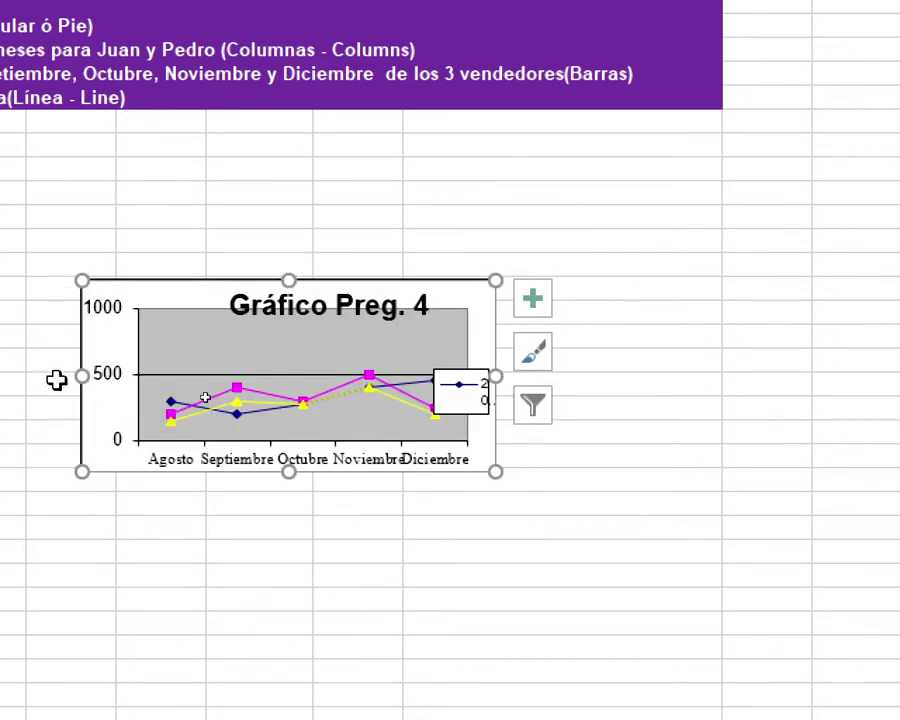
Step: Increase the Gráfico Preg. 4 chart's height in stages from its upper edge and move the chart slightly down
{"action": "left_click", "coordinate": [123, 438]}
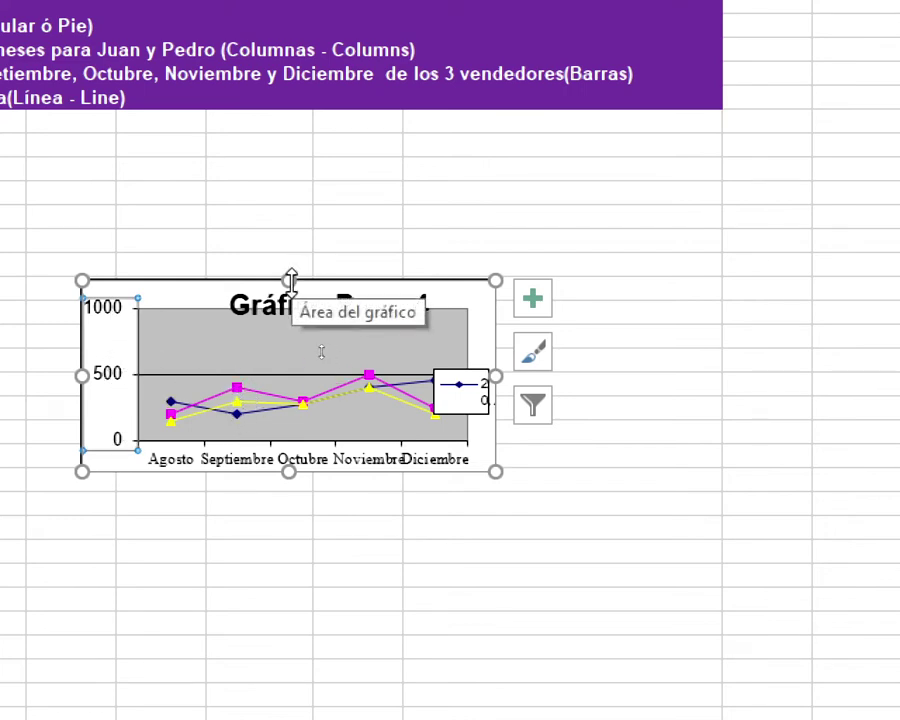
{"action": "left_click_drag", "start_coordinate": [290, 279], "coordinate": [290, 265]}
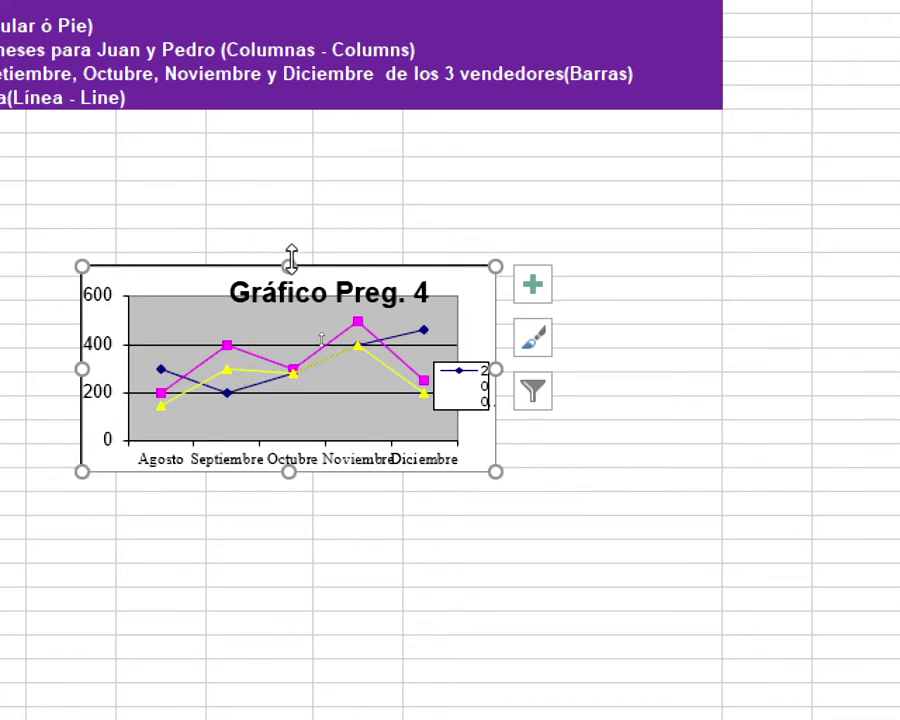
{"action": "left_click_drag", "start_coordinate": [290, 256], "coordinate": [291, 210]}
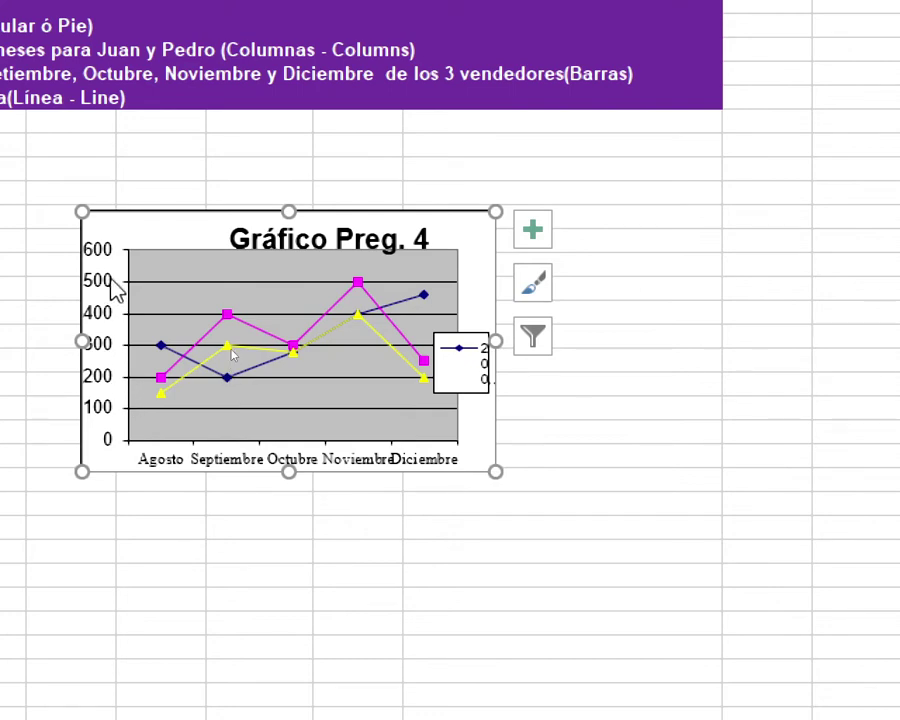
{"action": "mouse_move", "coordinate": [284, 252]}
{"action": "left_mouse_down"}
{"action": "mouse_move", "coordinate": [313, 297]}
{"action": "mouse_move", "coordinate": [309, 269]}
{"action": "mouse_move", "coordinate": [310, 286]}
{"action": "mouse_move", "coordinate": [289, 271]}
{"action": "mouse_move", "coordinate": [291, 182]}
{"action": "left_mouse_up"}
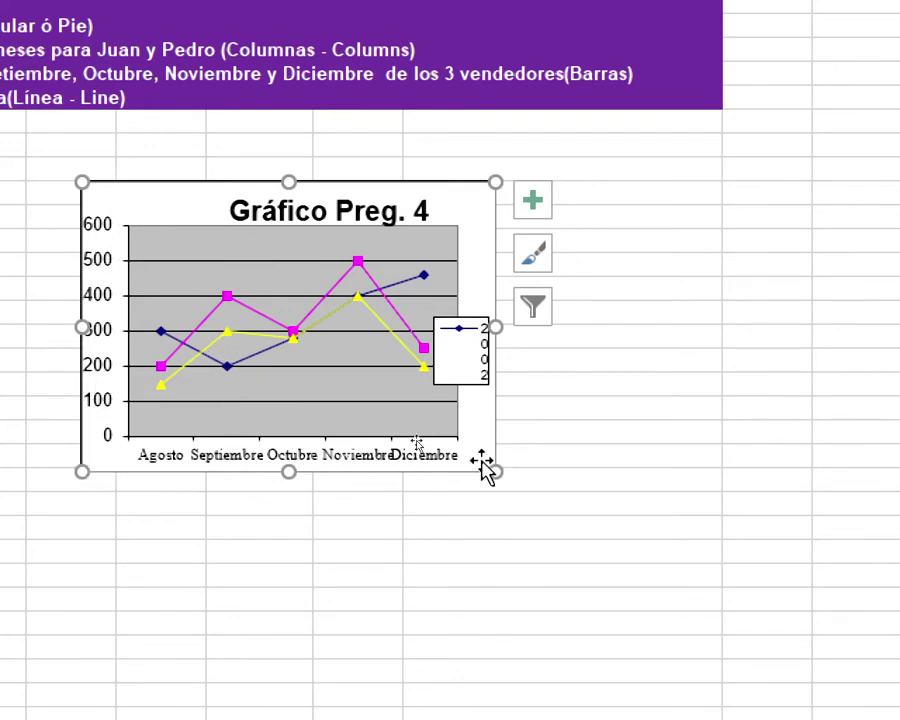
{"action": "mouse_move", "coordinate": [362, 185]}
{"action": "left_mouse_down"}
{"action": "mouse_move", "coordinate": [570, 250]}
{"action": "mouse_move", "coordinate": [430, 147]}
{"action": "mouse_move", "coordinate": [506, 275]}
{"action": "mouse_move", "coordinate": [424, 205]}
{"action": "mouse_move", "coordinate": [394, 237]}
{"action": "mouse_move", "coordinate": [366, 238]}
{"action": "left_mouse_up"}
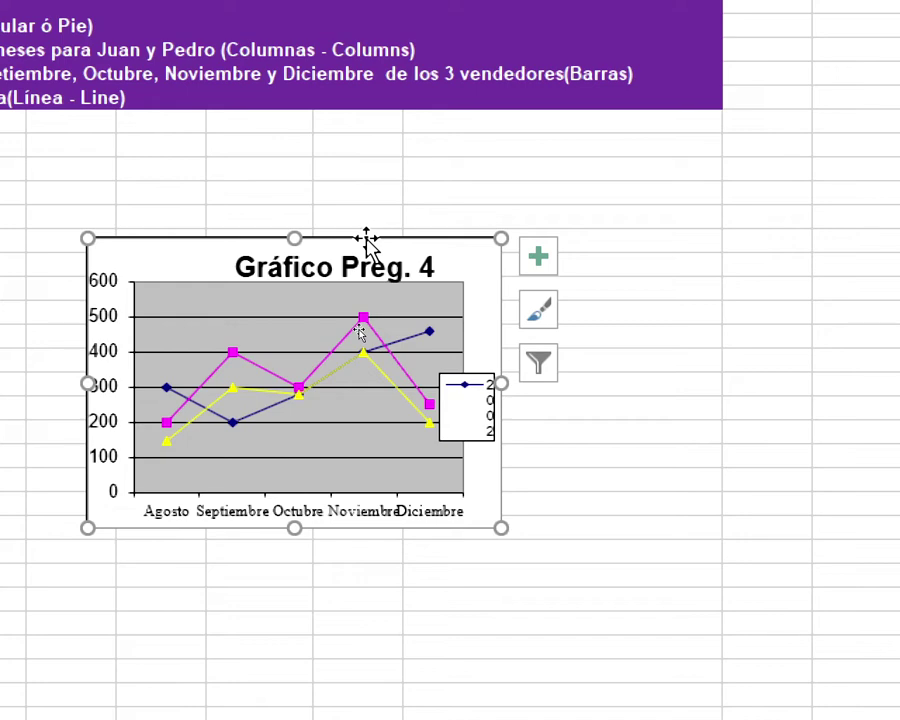
Step: Copy the Gráfico Preg. 4 chart and paste the copy to the right of the original, starting in column I
{"action": "scroll", "coordinate": [368, 243], "scroll_direction": "up", "scroll_amount": 2}
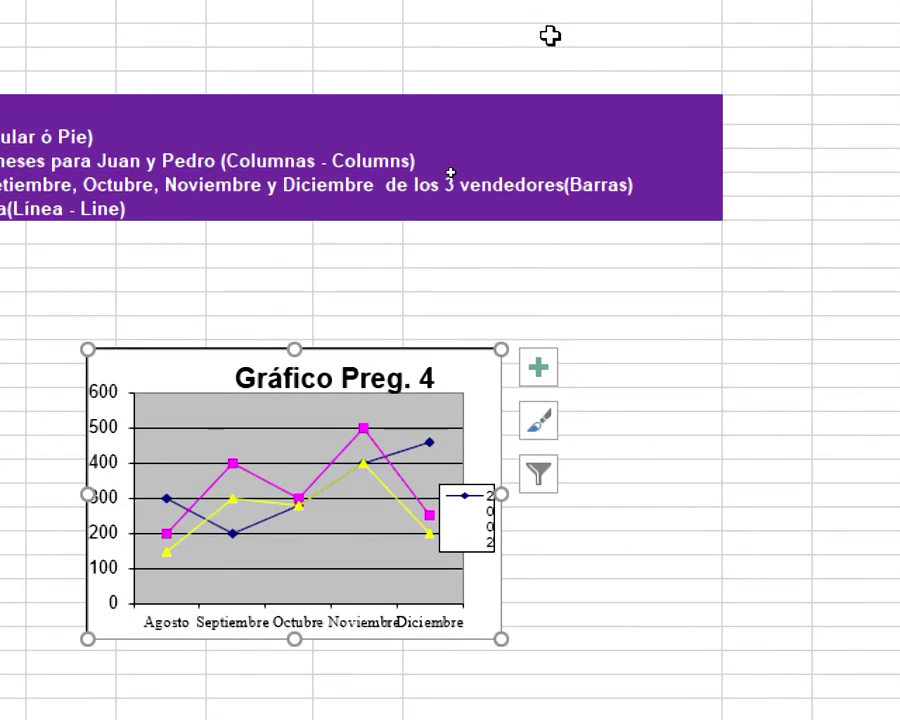
{"action": "right_click", "coordinate": [397, 355]}
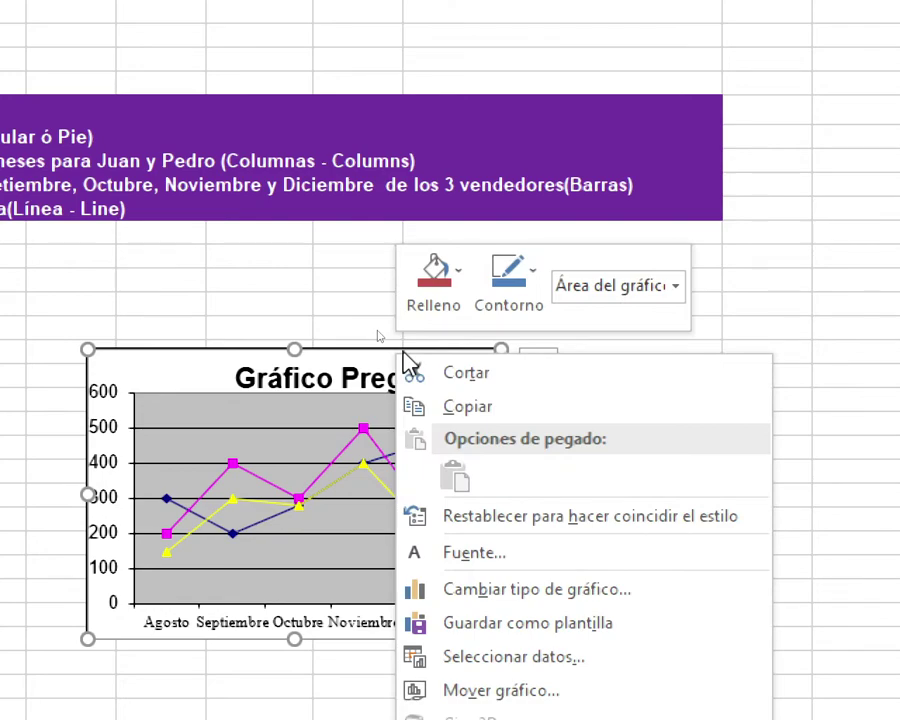
{"action": "left_click", "coordinate": [478, 408]}
{"action": "left_click", "coordinate": [765, 350]}
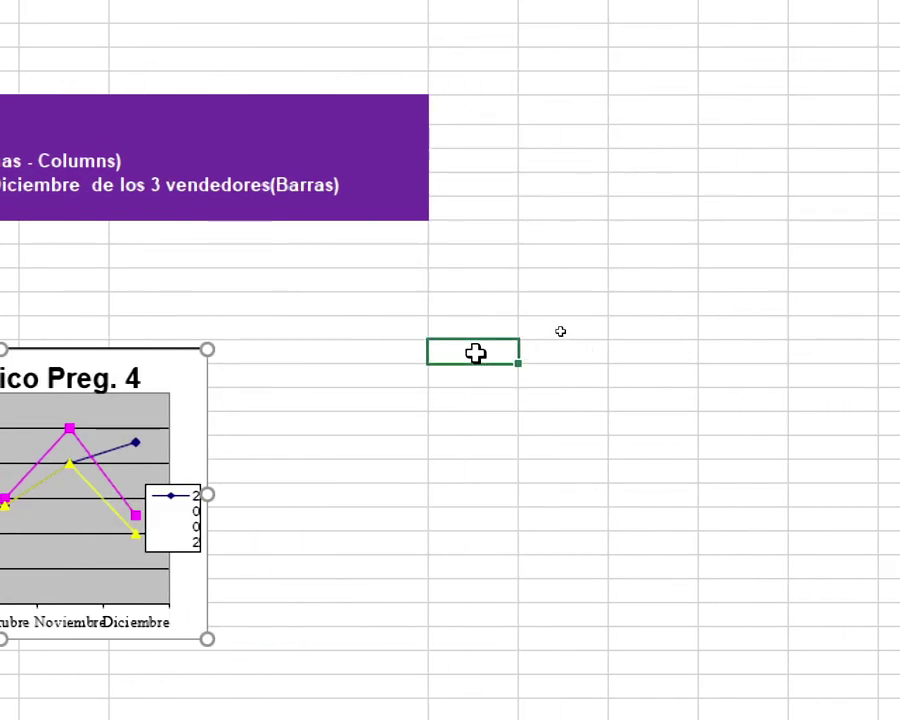
{"action": "right_click", "coordinate": [771, 362]}
{"action": "left_click", "coordinate": [544, 480]}
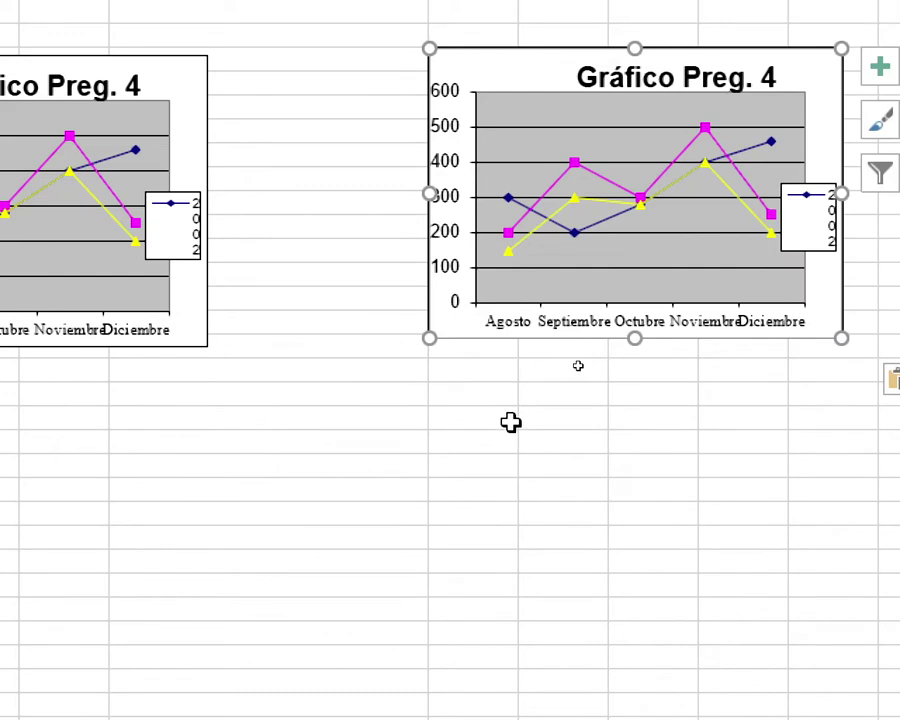
Step: Paste three more copies of the chart beneath the first two and space them side by side in a row
{"action": "right_click", "coordinate": [511, 424]}
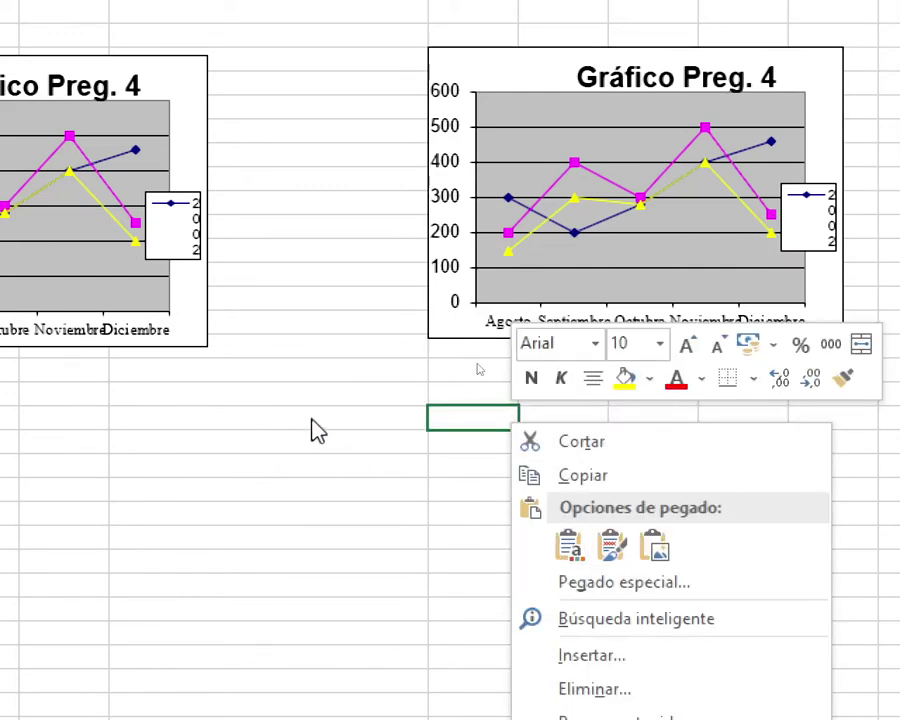
{"action": "key", "text": "Escape"}
{"action": "right_click", "coordinate": [45, 410]}
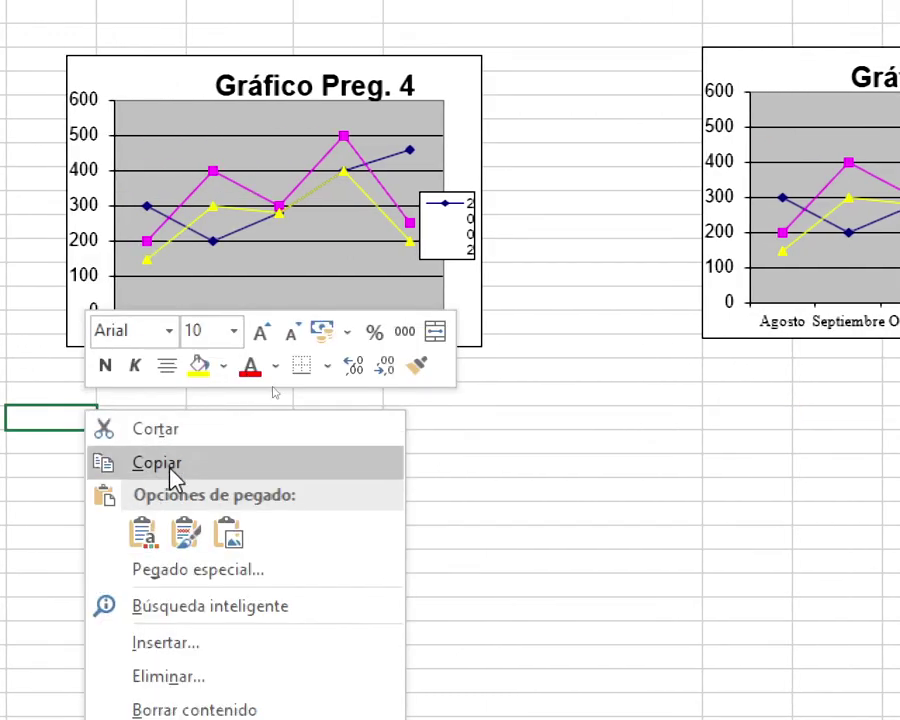
{"action": "key", "text": "Escape"}
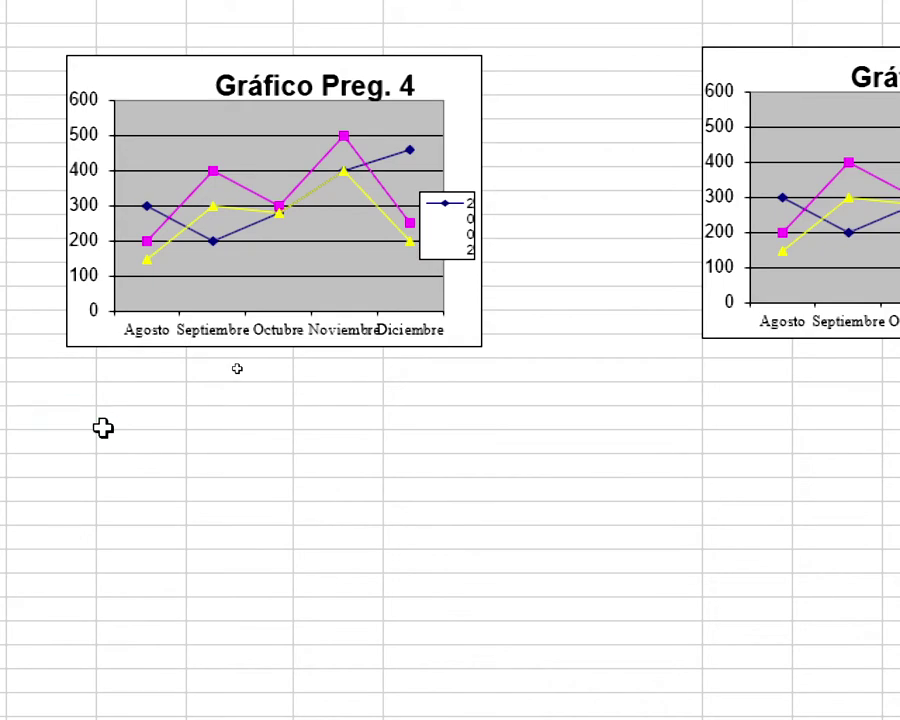
{"action": "key", "text": "ctrl+v"}
{"action": "left_click", "coordinate": [626, 434]}
{"action": "key", "text": "ctrl+v"}
{"action": "left_click", "coordinate": [822, 440]}
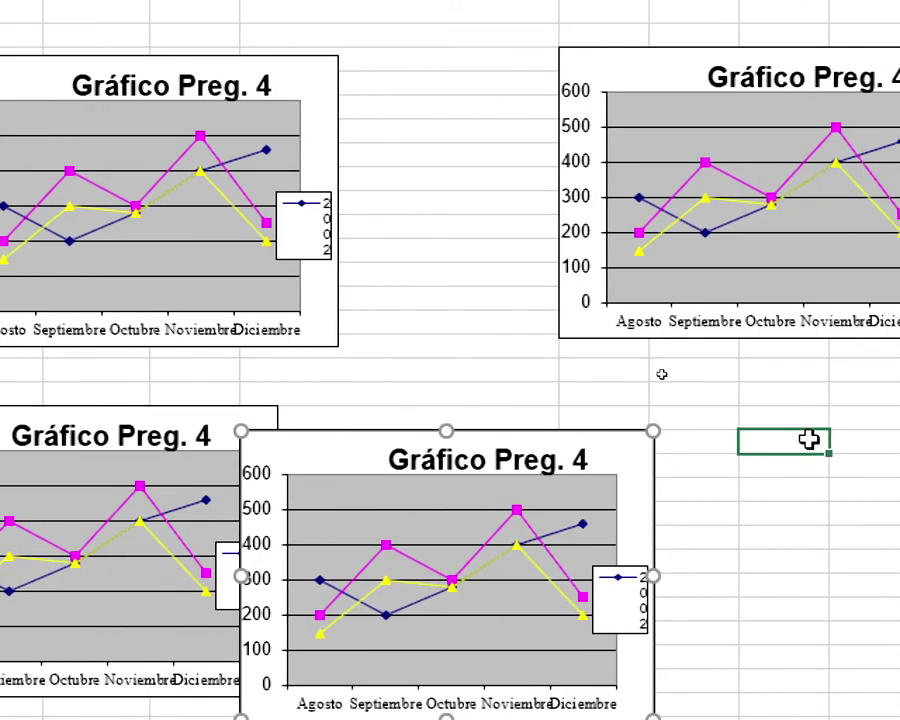
{"action": "key", "text": "ctrl+v"}
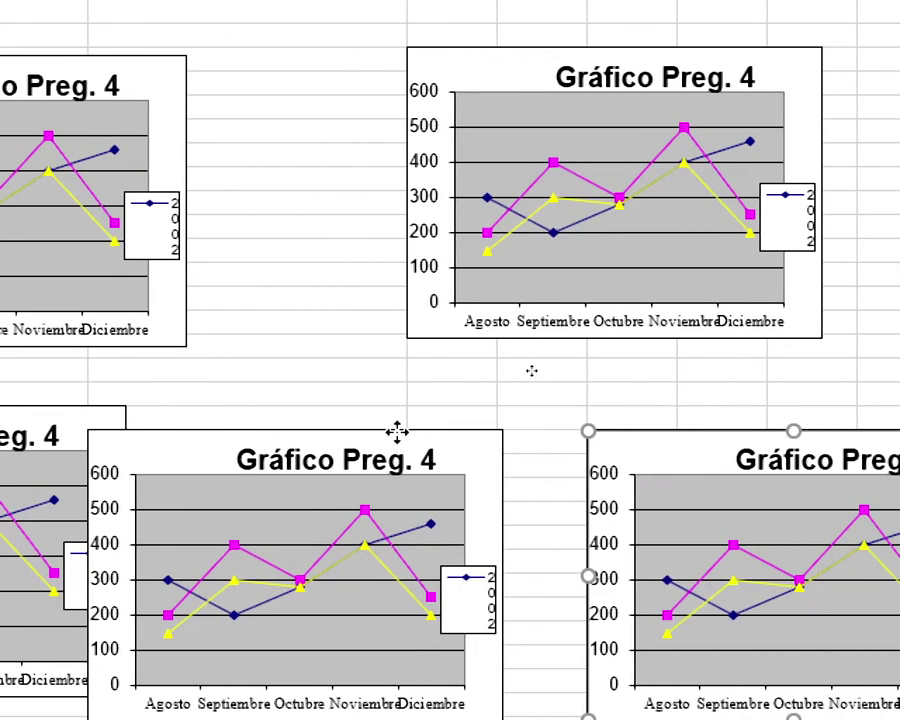
{"action": "left_click_drag", "start_coordinate": [397, 432], "coordinate": [454, 408]}
{"action": "left_click_drag", "start_coordinate": [683, 440], "coordinate": [682, 420]}
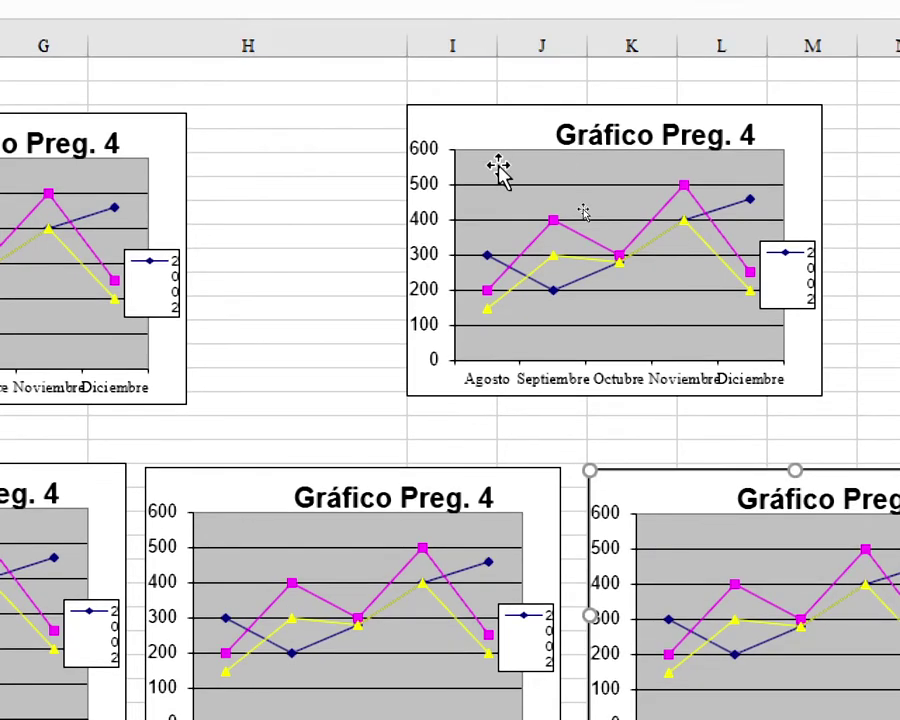
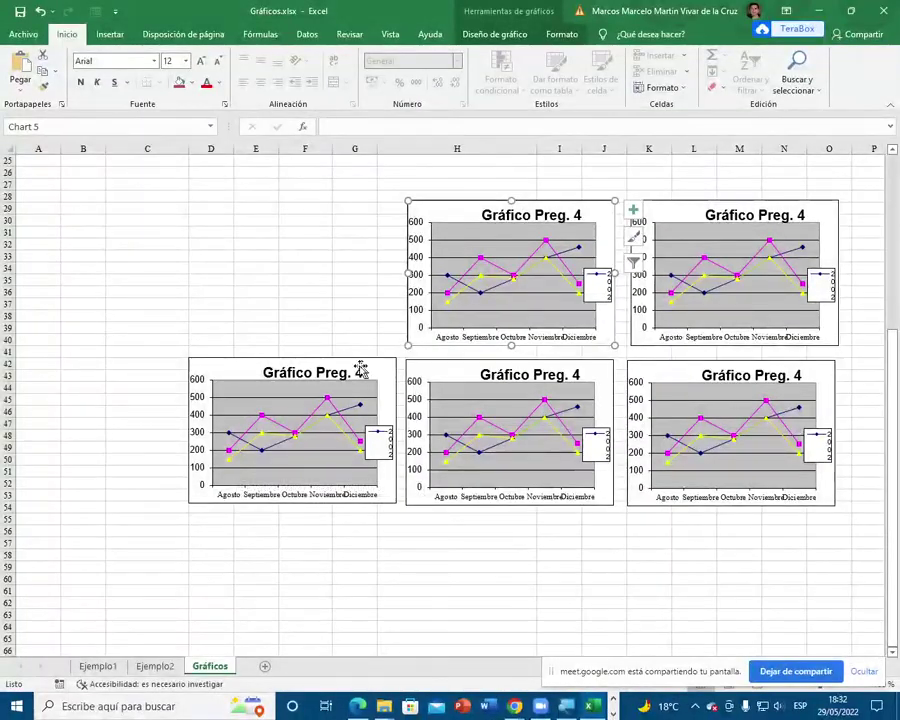
Step: Delete all five Gráfico Preg. 4 charts from the Gráficos sheet
{"action": "left_click", "coordinate": [362, 352]}
{"action": "left_click", "coordinate": [367, 358]}
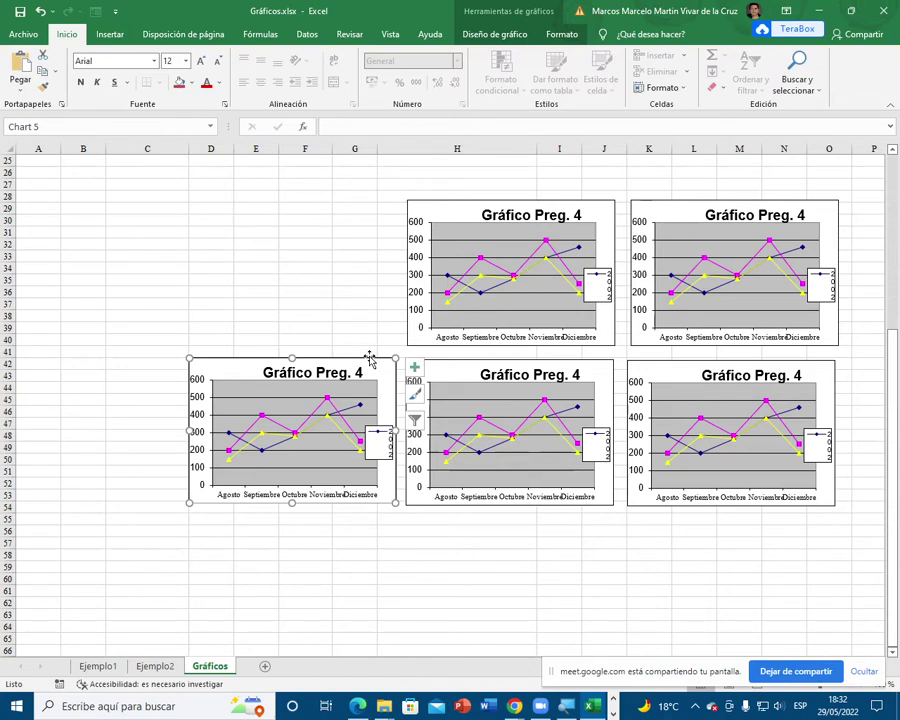
{"action": "key", "text": "Delete"}
{"action": "left_click", "coordinate": [436, 362]}
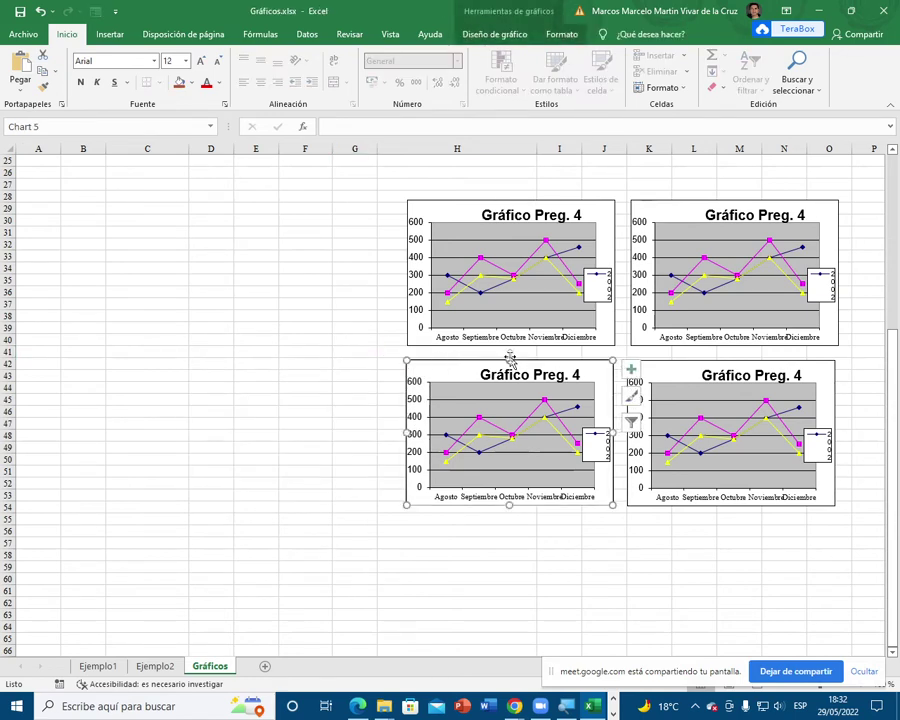
{"action": "key", "text": "Delete"}
{"action": "left_click", "coordinate": [633, 363]}
{"action": "key", "text": "Delete"}
{"action": "left_click", "coordinate": [454, 211]}
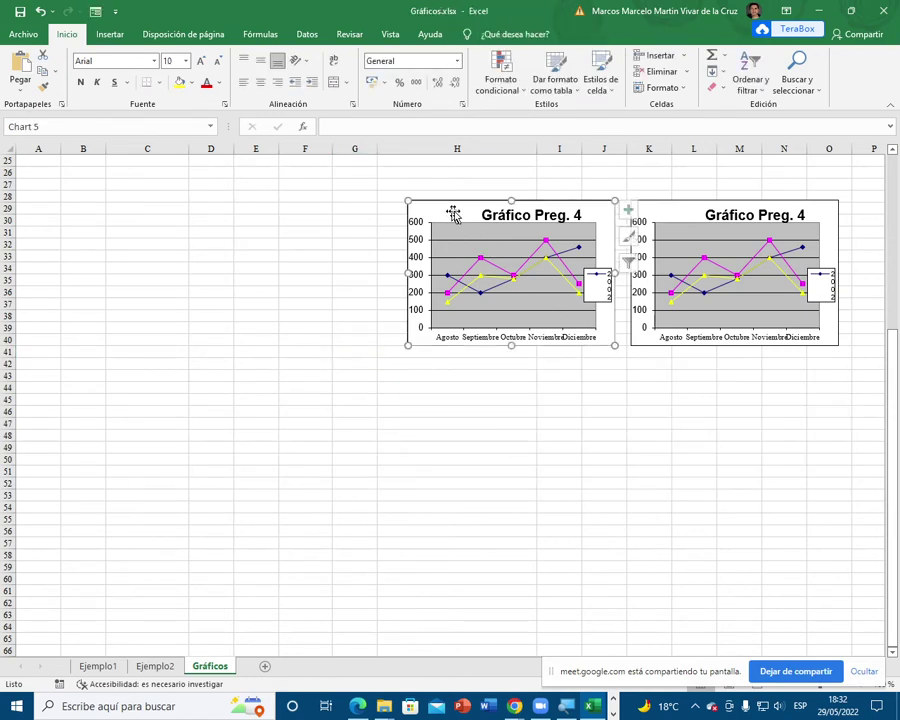
{"action": "key", "text": "Delete"}
{"action": "left_click", "coordinate": [662, 210]}
{"action": "key", "text": "Delete"}
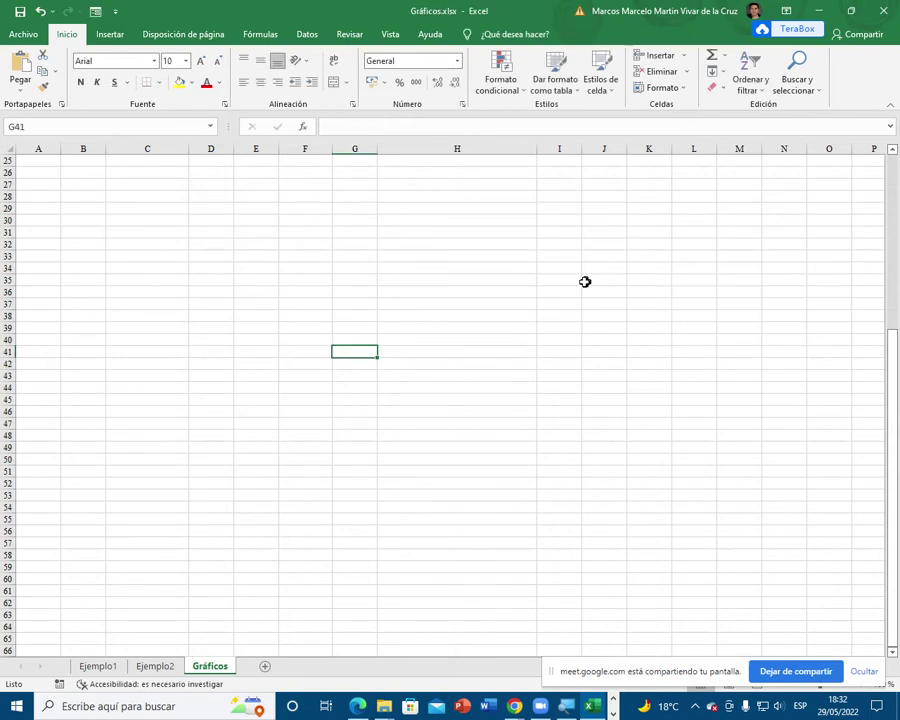
Step: Enter the note "PARTES, PORCENTAJE, FRACCIONES" in cell E18, beside the first example about the pie chart
{"action": "scroll", "coordinate": [575, 292], "scroll_direction": "up", "scroll_amount": 8}
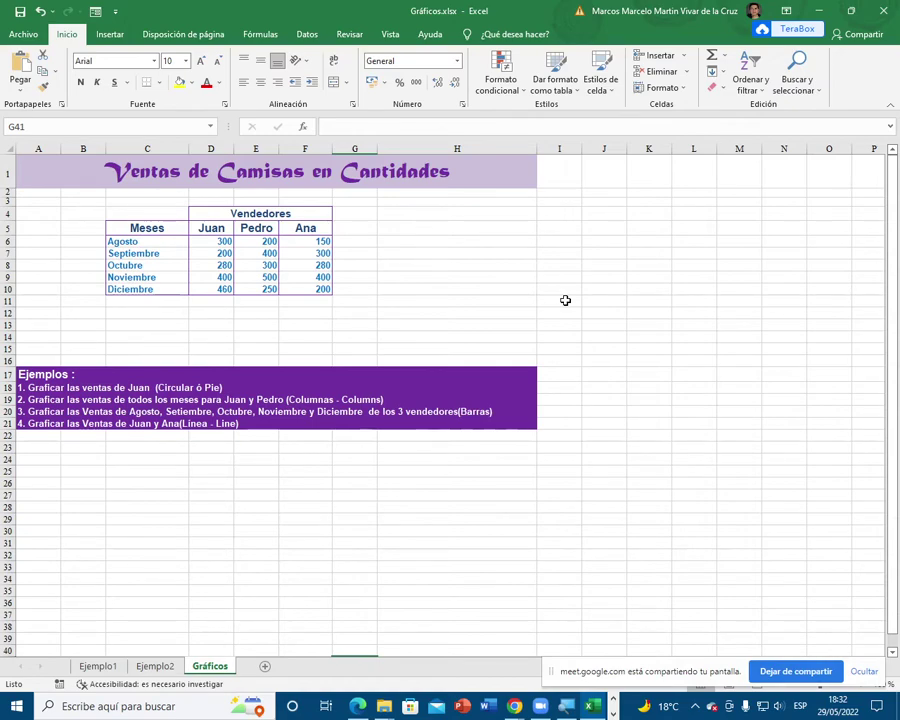
{"action": "scroll", "coordinate": [565, 300], "scroll_direction": "up", "scroll_amount": 3, "text": "ctrl"}
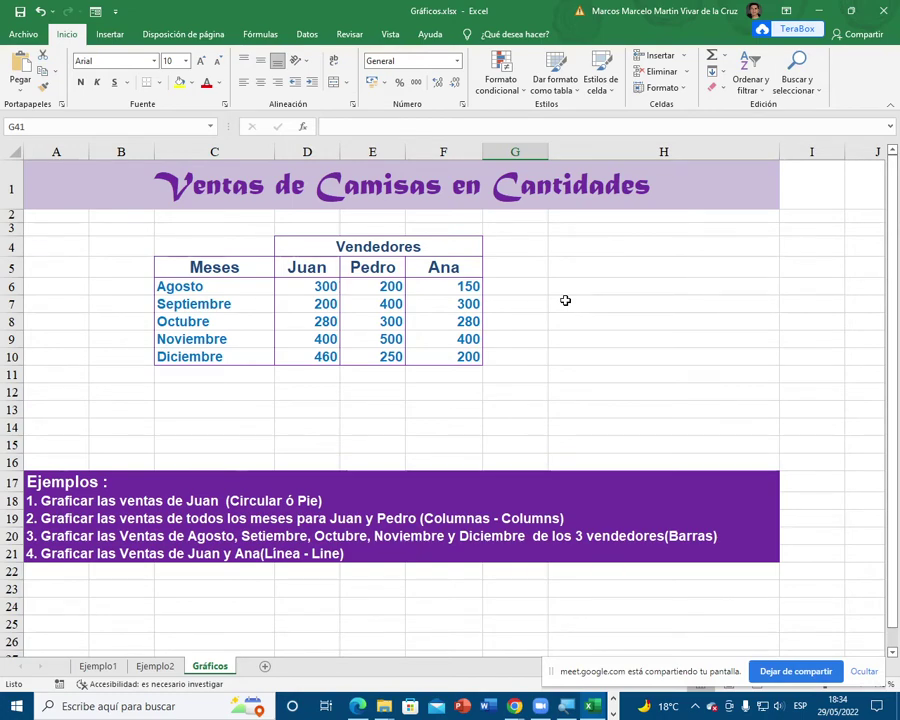
{"action": "left_click", "coordinate": [372, 502]}
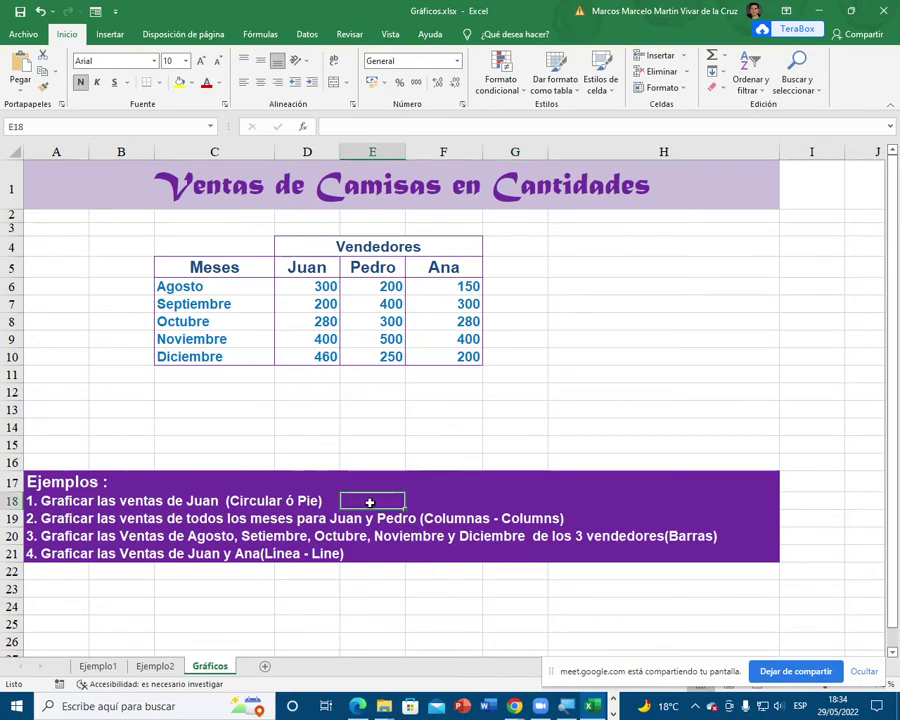
{"action": "type", "text": "PARTES,"}
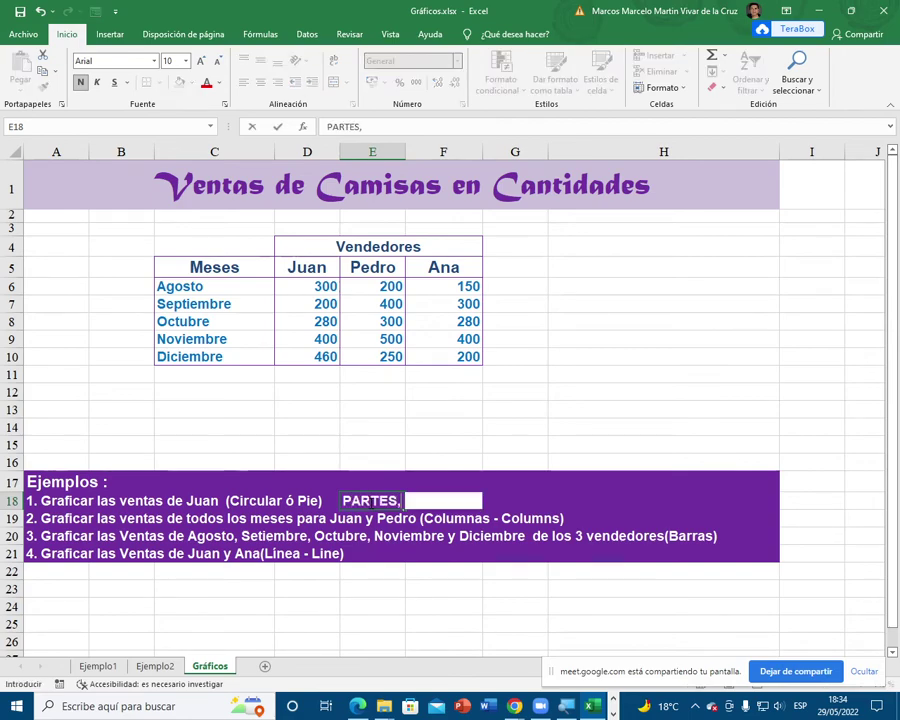
{"action": "type", "text": " PORCENTAJE"}
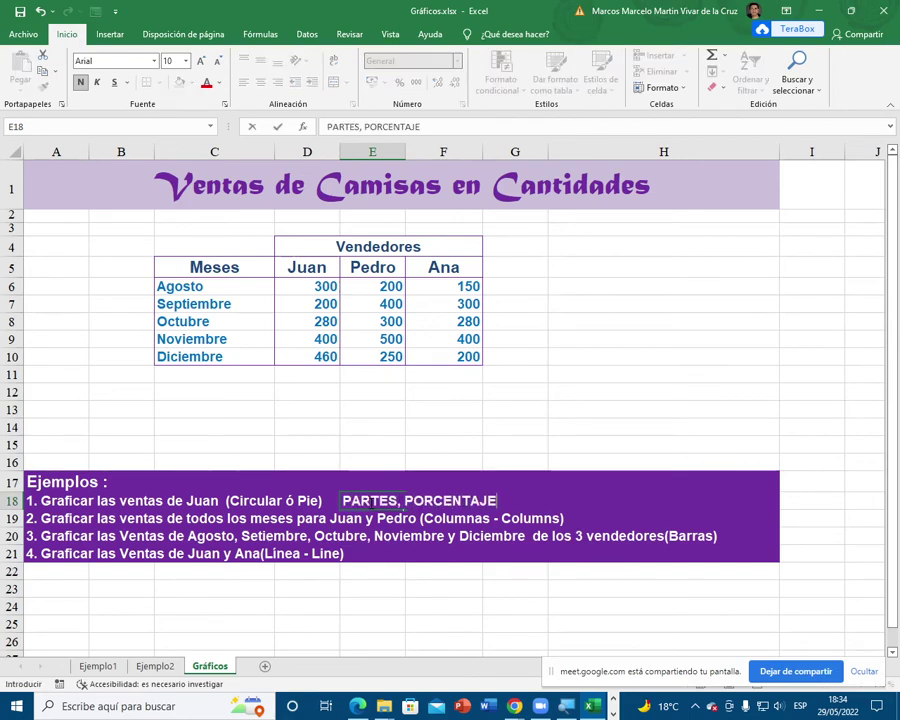
{"action": "type", "text": ", FRACCIONES"}
{"action": "key", "text": "Return"}
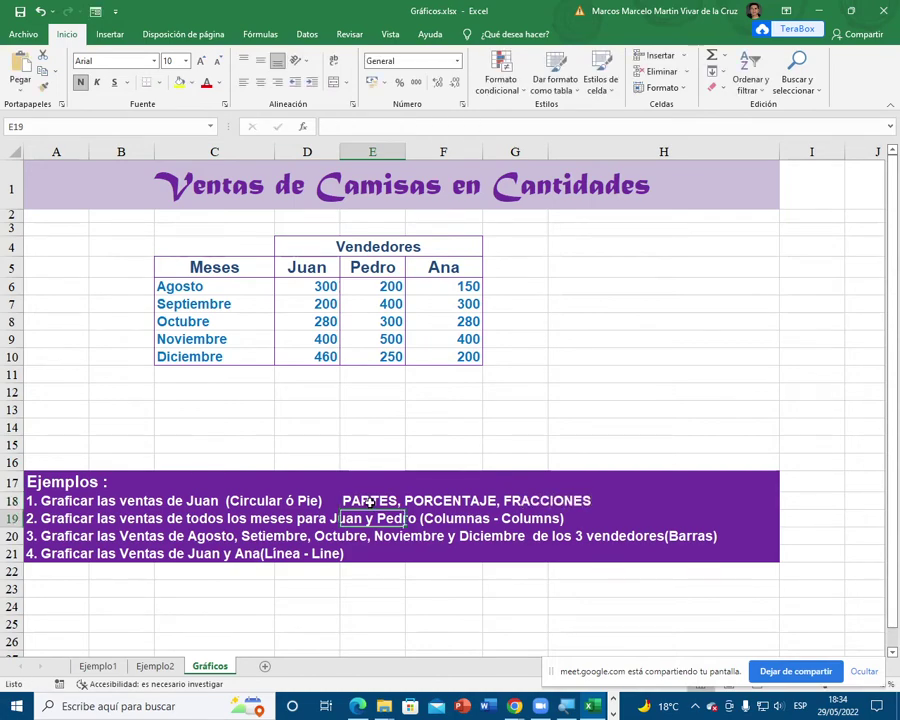
Step: Color the text of the note in E18:H18 yellow
{"action": "left_click", "coordinate": [370, 503]}
{"action": "left_click_drag", "start_coordinate": [370, 503], "coordinate": [571, 496]}
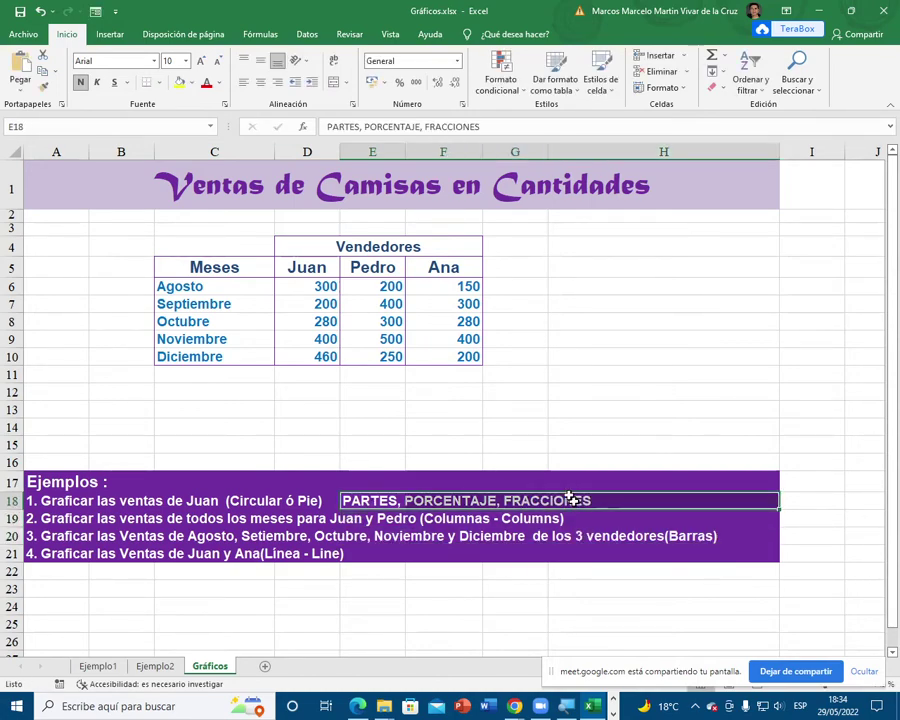
{"action": "left_click", "coordinate": [218, 83]}
{"action": "left_click", "coordinate": [242, 208]}
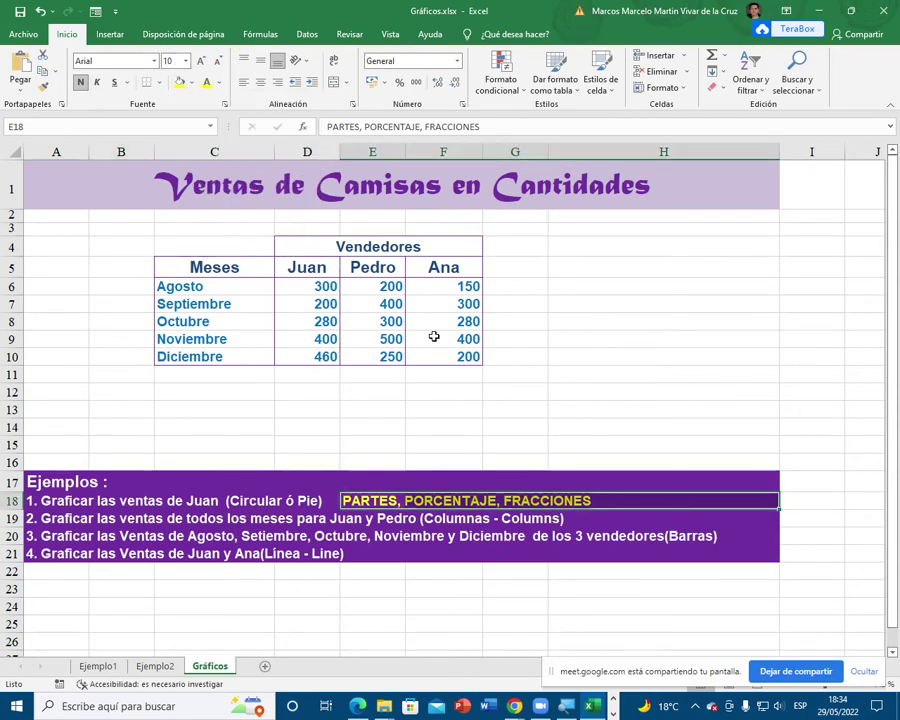
{"action": "left_click", "coordinate": [455, 519]}
{"action": "left_click", "coordinate": [446, 445]}
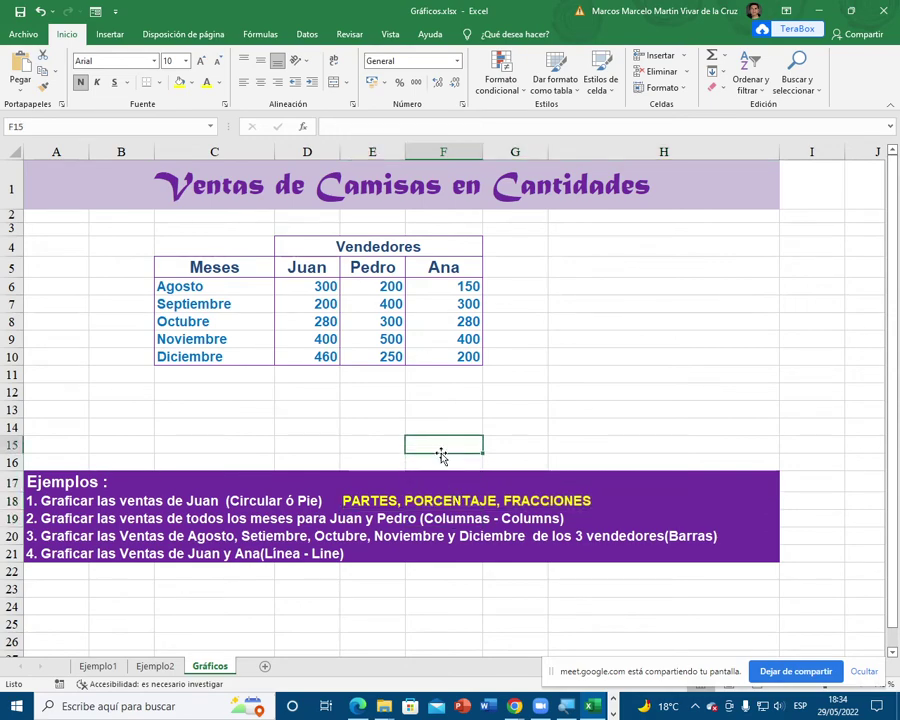
{"action": "left_click_drag", "start_coordinate": [30, 497], "coordinate": [276, 499]}
{"action": "left_click_drag", "start_coordinate": [110, 500], "coordinate": [197, 500]}
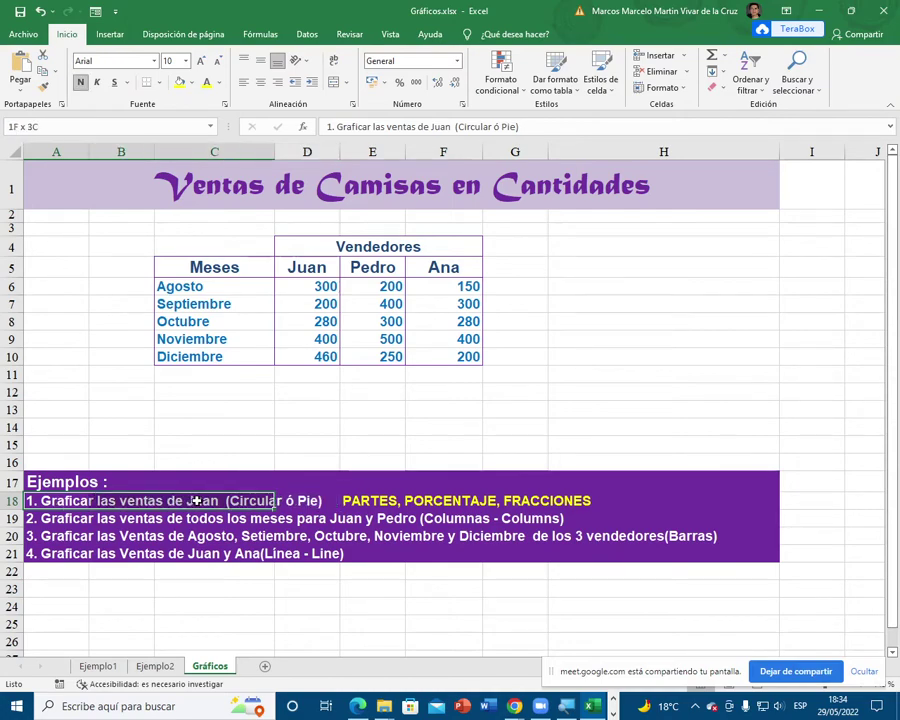
{"action": "left_click", "coordinate": [304, 500]}
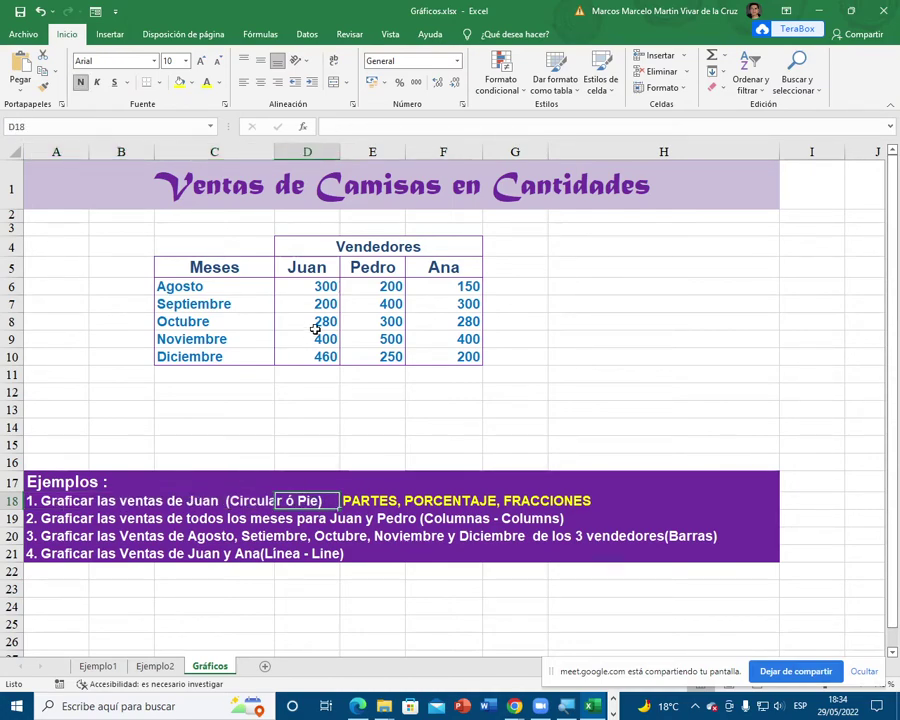
{"action": "left_click", "coordinate": [225, 270]}
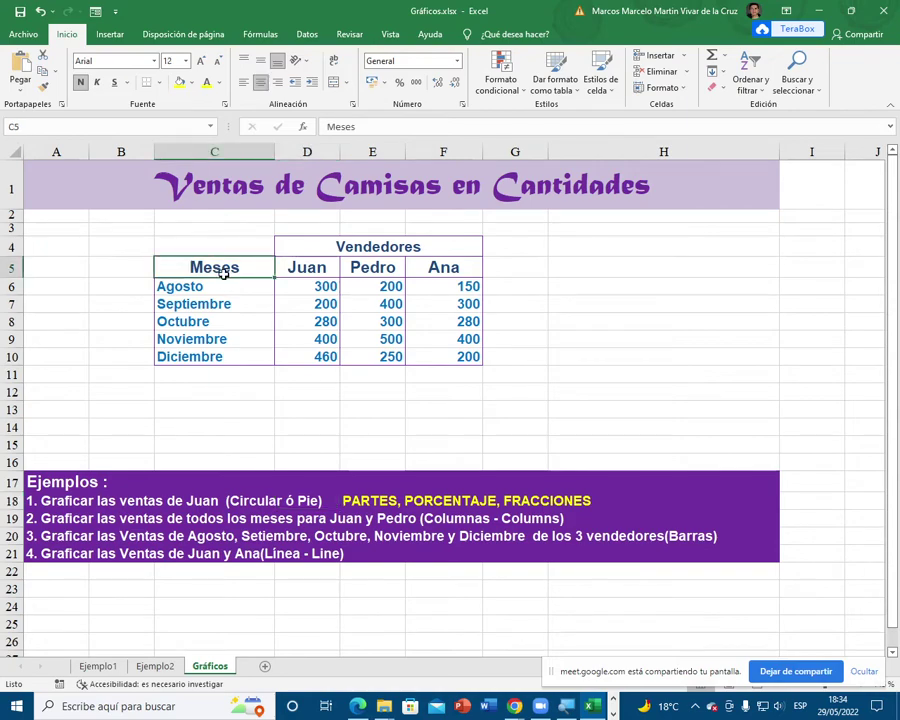
Step: Insert a Circular 3D chart of Juan's monthly sales from the range C5:D10
{"action": "left_click_drag", "start_coordinate": [217, 266], "coordinate": [335, 355]}
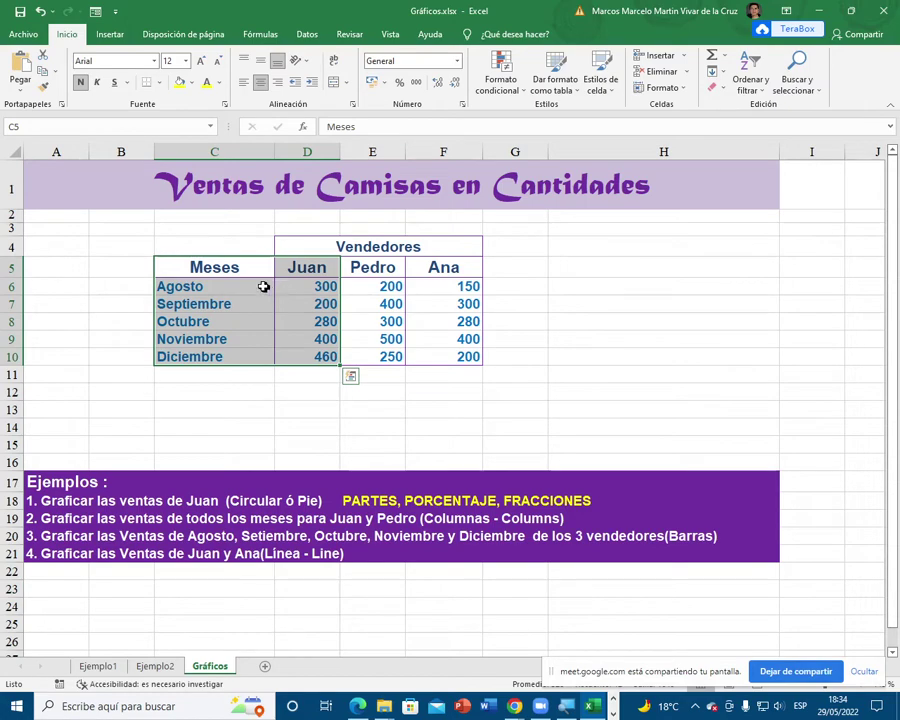
{"action": "left_click", "coordinate": [113, 34]}
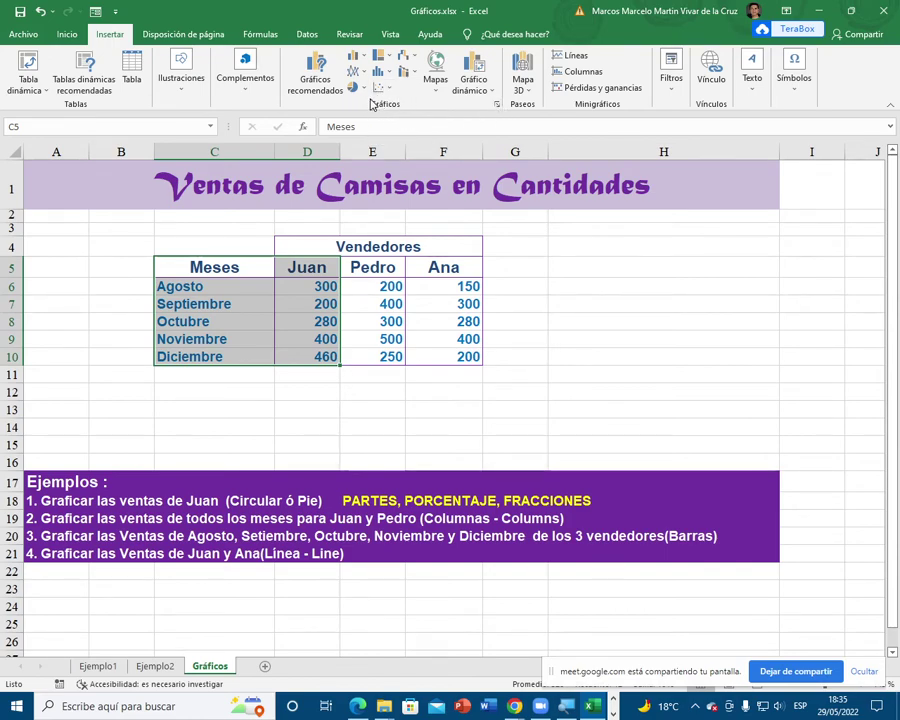
{"action": "left_click", "coordinate": [497, 106]}
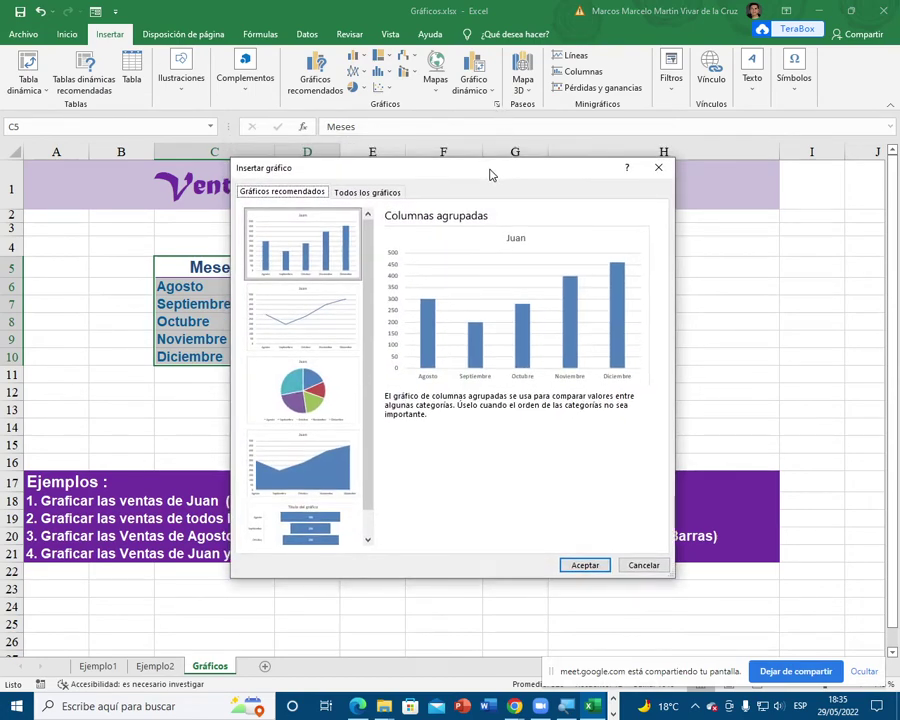
{"action": "left_click", "coordinate": [388, 190]}
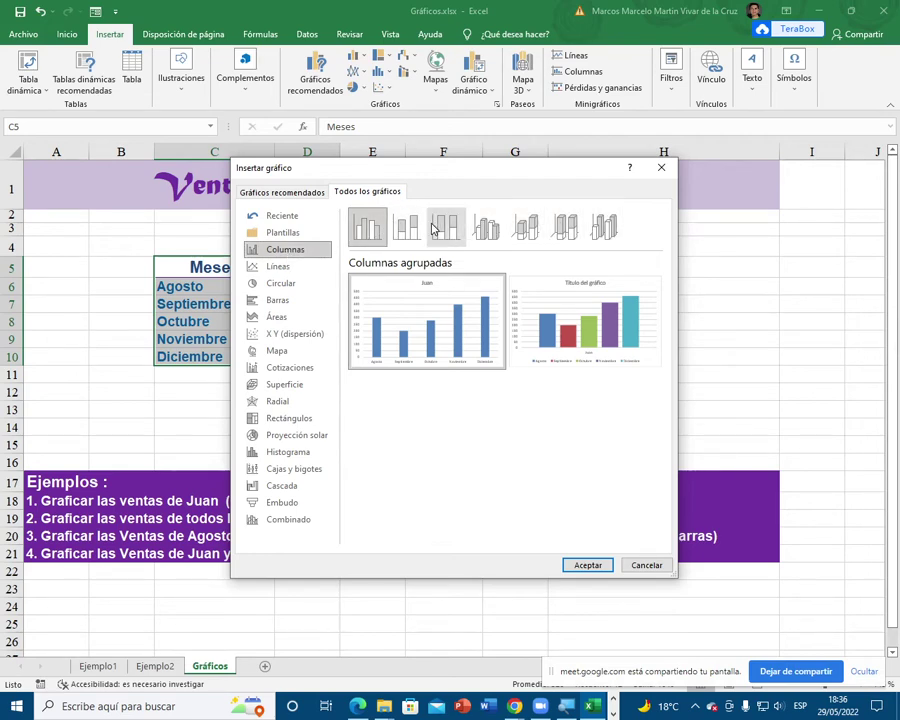
{"action": "mouse_move", "coordinate": [459, 183]}
{"action": "left_mouse_down"}
{"action": "mouse_move", "coordinate": [482, 263]}
{"action": "mouse_move", "coordinate": [448, 183]}
{"action": "mouse_move", "coordinate": [463, 170]}
{"action": "left_mouse_up"}
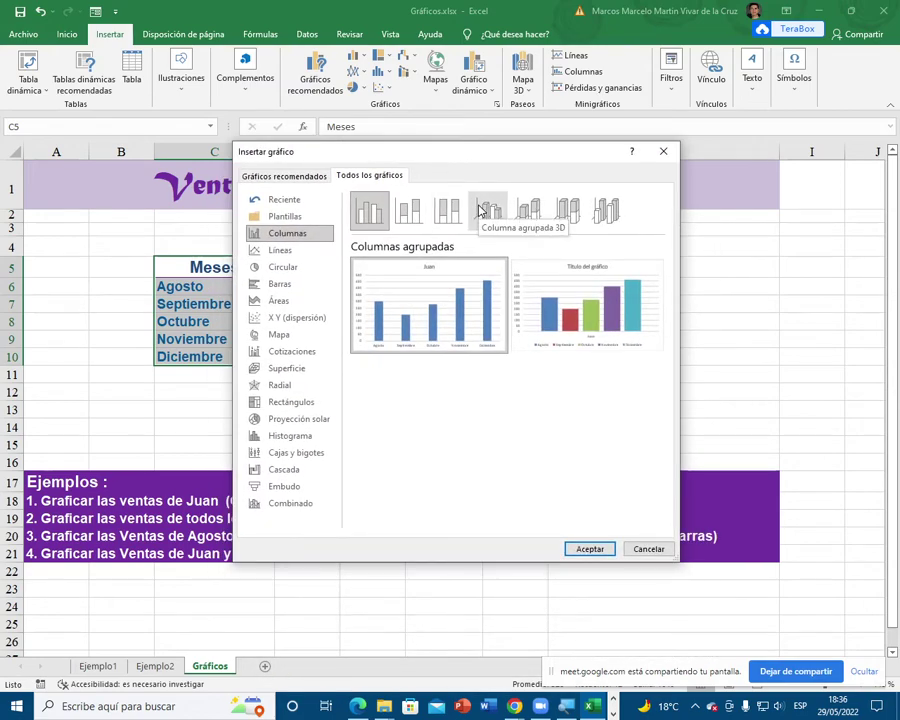
{"action": "left_click", "coordinate": [480, 209]}
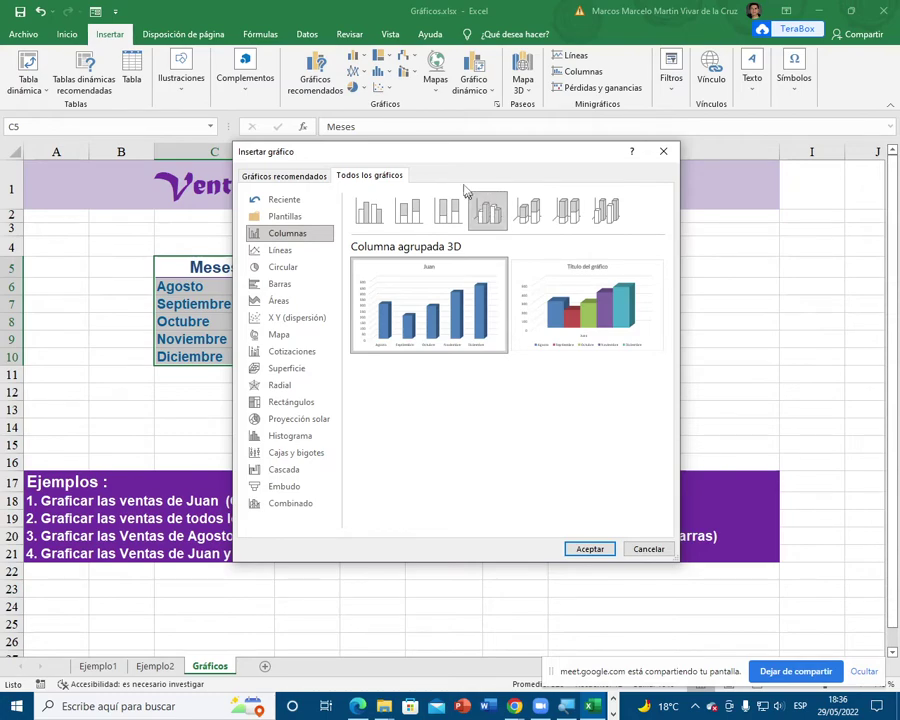
{"action": "left_click_drag", "start_coordinate": [450, 161], "coordinate": [484, 136]}
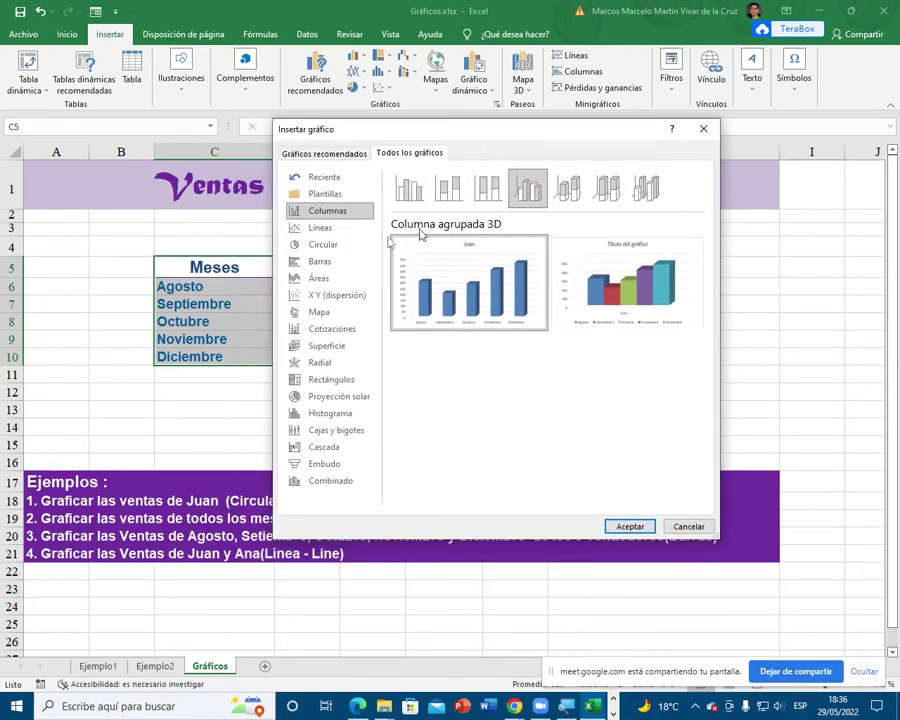
{"action": "left_click", "coordinate": [322, 245]}
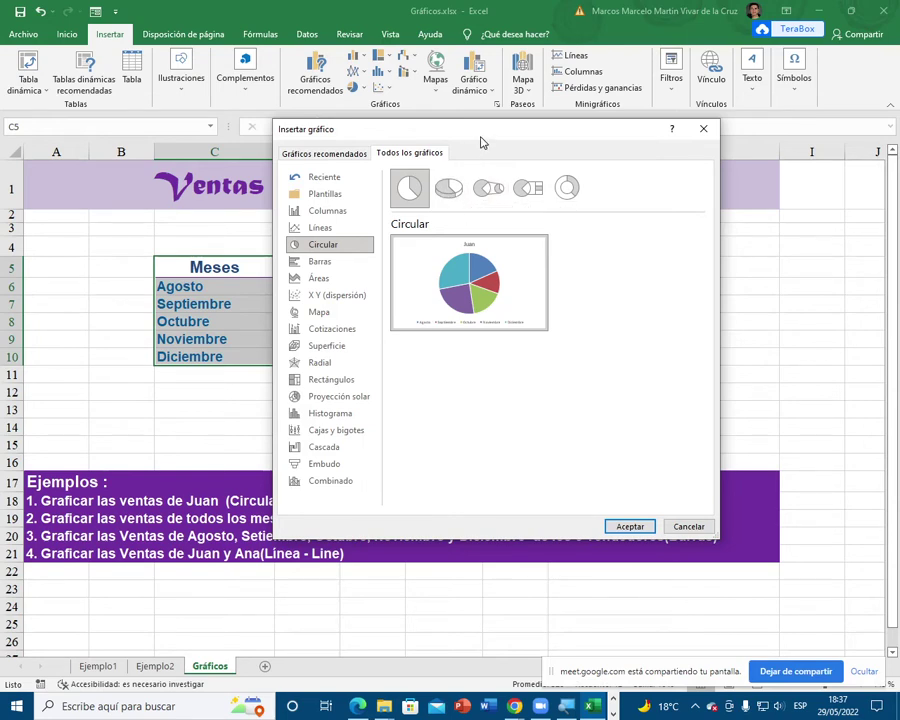
{"action": "left_click", "coordinate": [448, 191]}
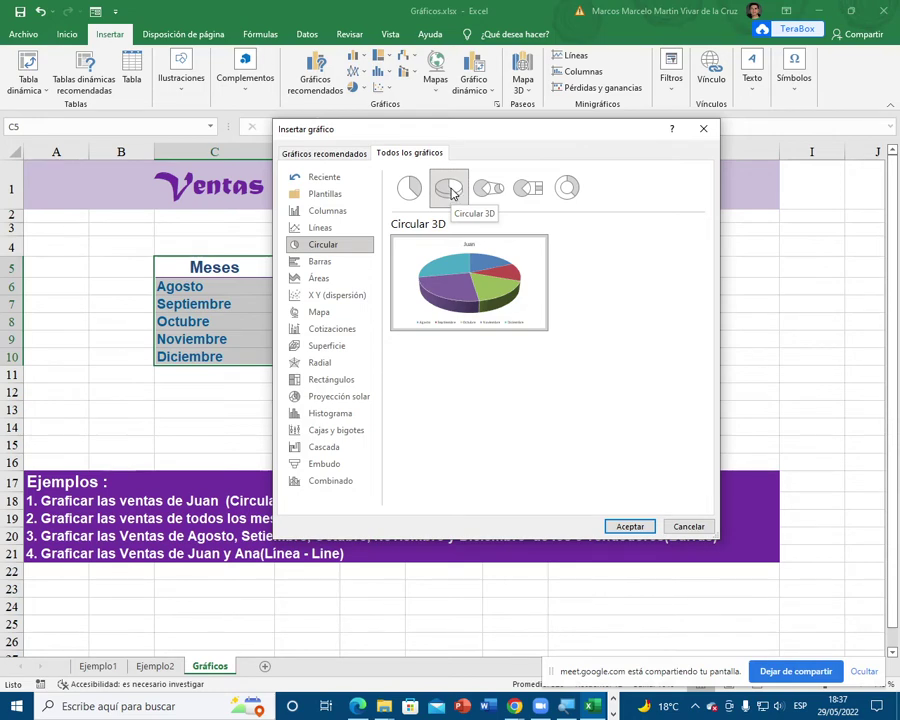
{"action": "left_click", "coordinate": [630, 526]}
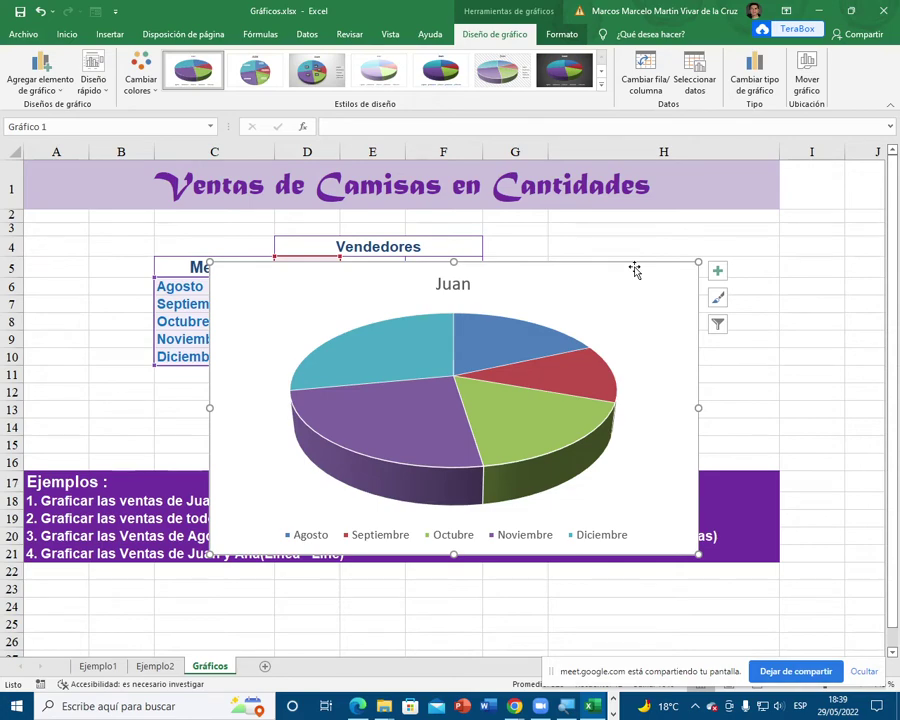
Step: Move the pie chart below the examples list, starting at row 23, and shrink it to end around row 37
{"action": "left_click_drag", "start_coordinate": [648, 270], "coordinate": [418, 403]}
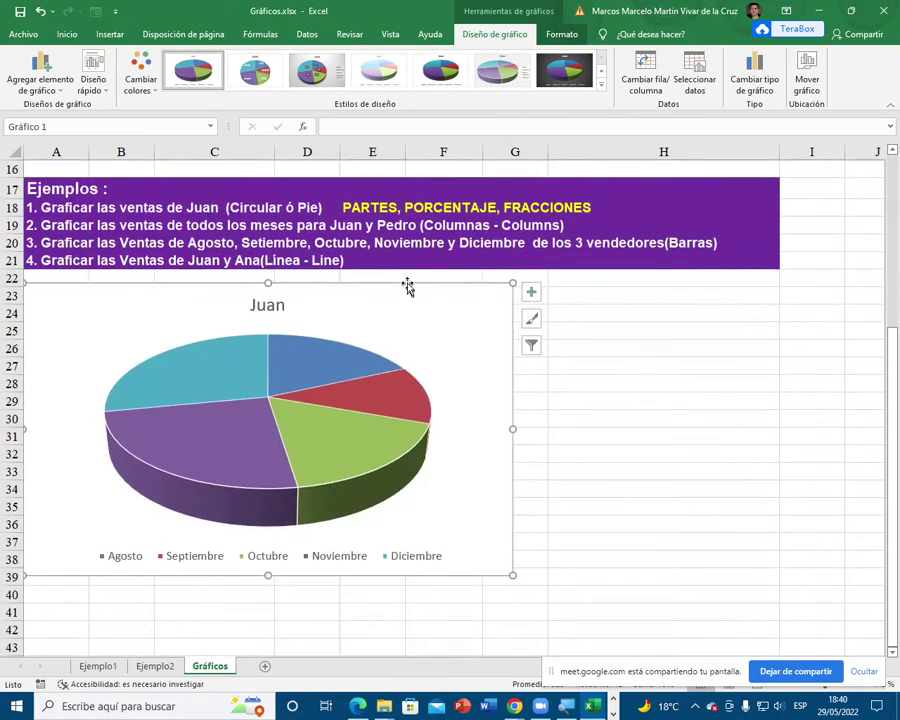
{"action": "left_click_drag", "start_coordinate": [406, 286], "coordinate": [424, 280]}
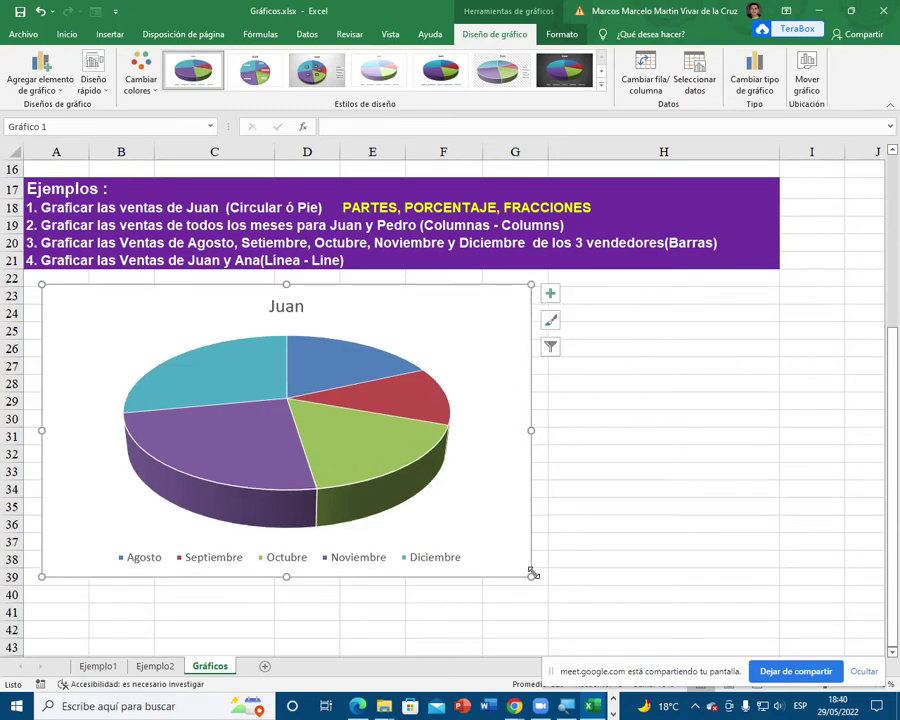
{"action": "left_click_drag", "start_coordinate": [531, 576], "coordinate": [476, 535]}
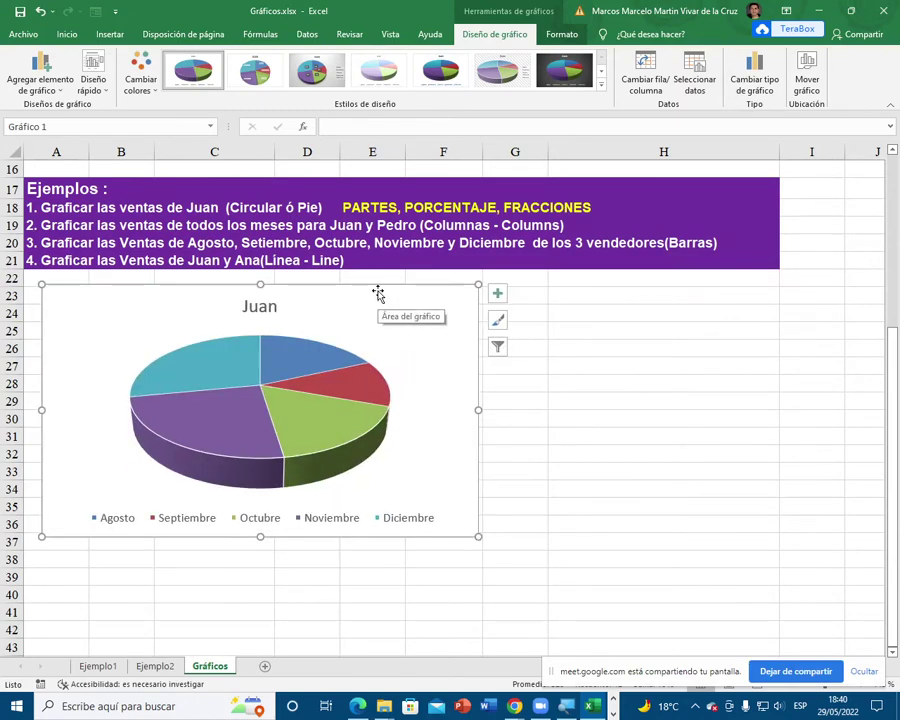
{"action": "mouse_move", "coordinate": [378, 293]}
{"action": "left_mouse_down"}
{"action": "mouse_move", "coordinate": [396, 304]}
{"action": "mouse_move", "coordinate": [382, 300]}
{"action": "left_mouse_up"}
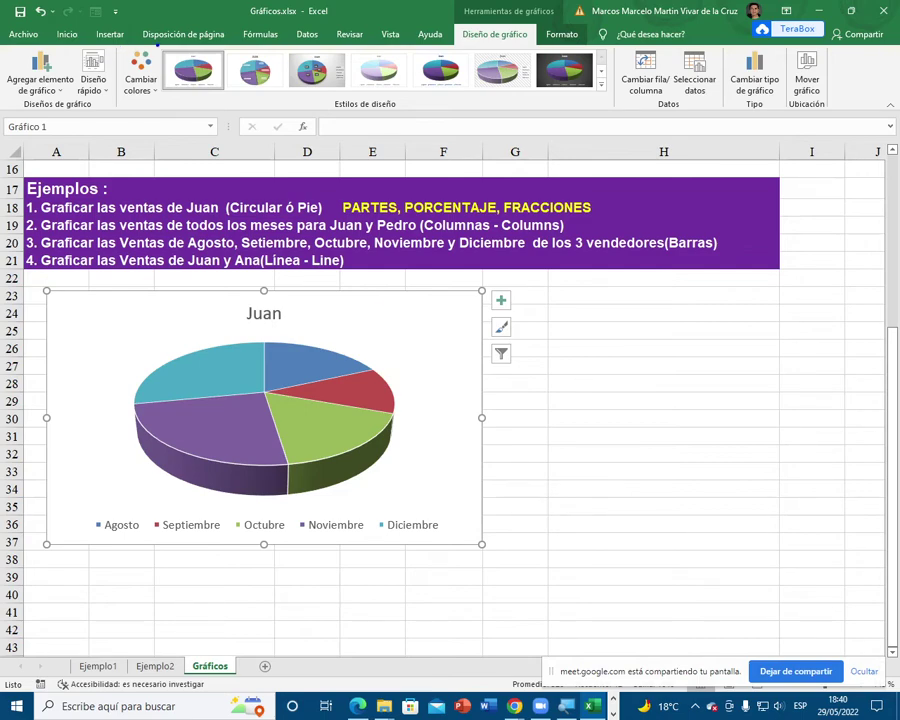
{"action": "mouse_move", "coordinate": [118, 43]}
{"action": "left_mouse_down"}
{"action": "mouse_move", "coordinate": [482, 115]}
{"action": "mouse_move", "coordinate": [618, 115]}
{"action": "left_mouse_up"}
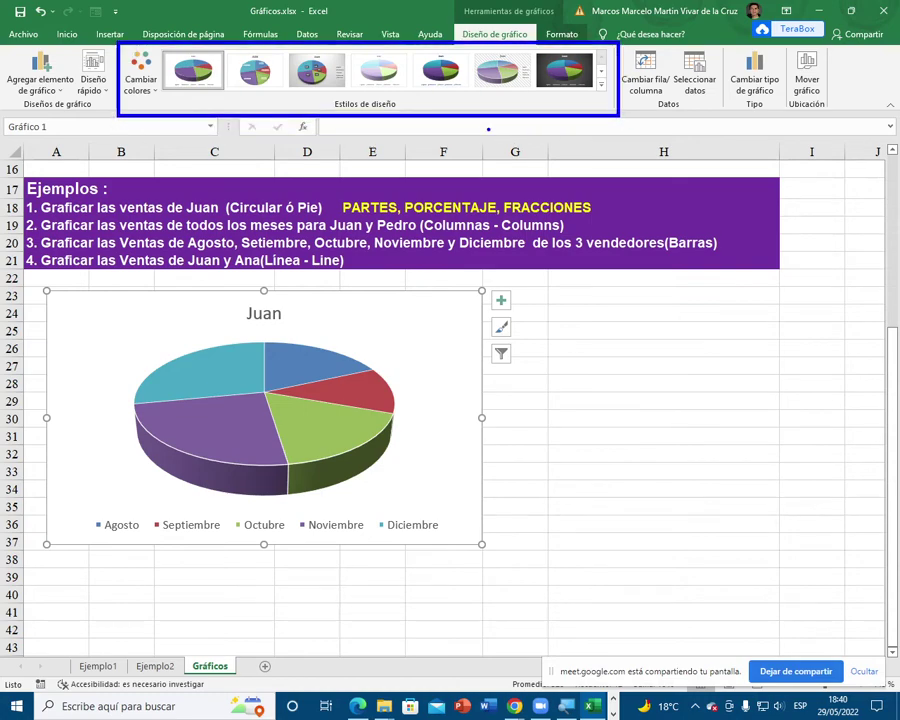
{"action": "mouse_move", "coordinate": [697, 294]}
{"action": "left_mouse_down"}
{"action": "mouse_move", "coordinate": [488, 118]}
{"action": "mouse_move", "coordinate": [715, 320]}
{"action": "left_mouse_up"}
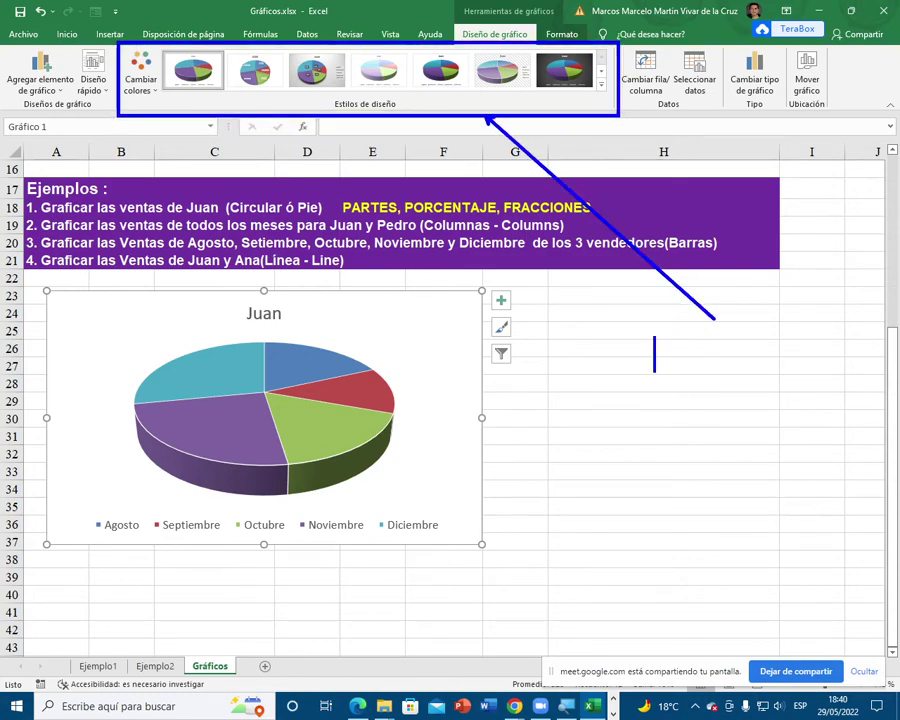
{"action": "type", "text": "APARTE"}
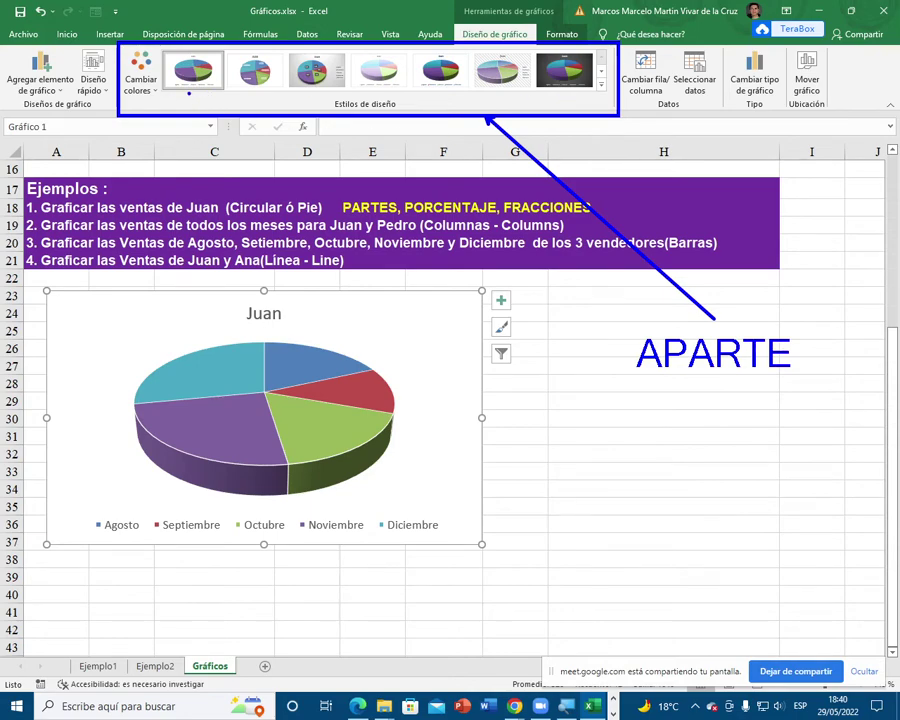
{"action": "mouse_move", "coordinate": [66, 40]}
{"action": "left_mouse_down"}
{"action": "mouse_move", "coordinate": [117, 117]}
{"action": "mouse_move", "coordinate": [90, 140]}
{"action": "mouse_move", "coordinate": [92, 310]}
{"action": "mouse_move", "coordinate": [100, 103]}
{"action": "mouse_move", "coordinate": [92, 168]}
{"action": "left_mouse_up"}
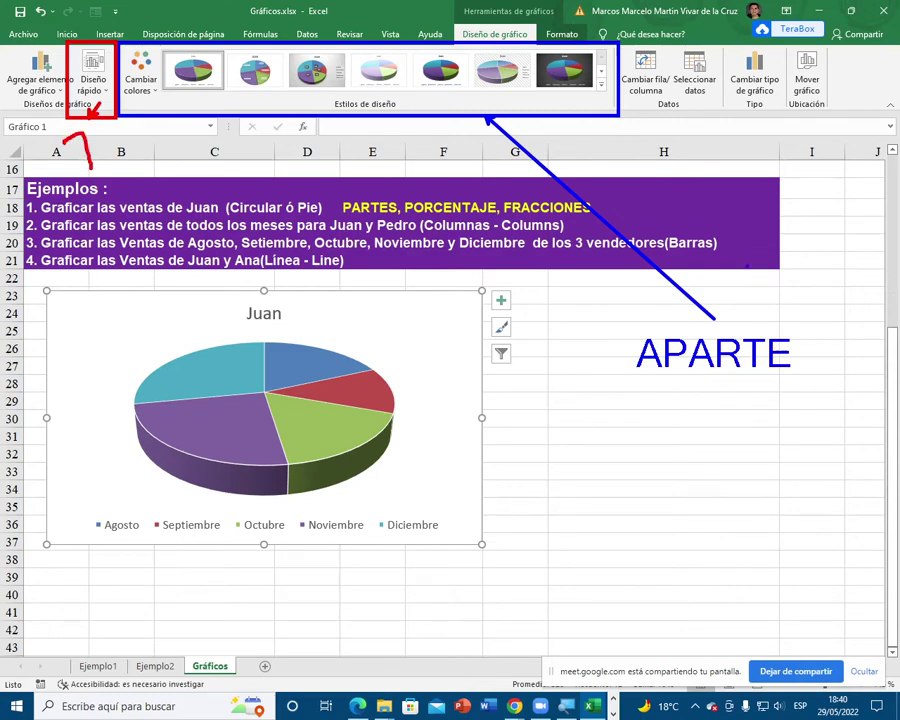
{"action": "left_click_drag", "start_coordinate": [758, 268], "coordinate": [807, 295]}
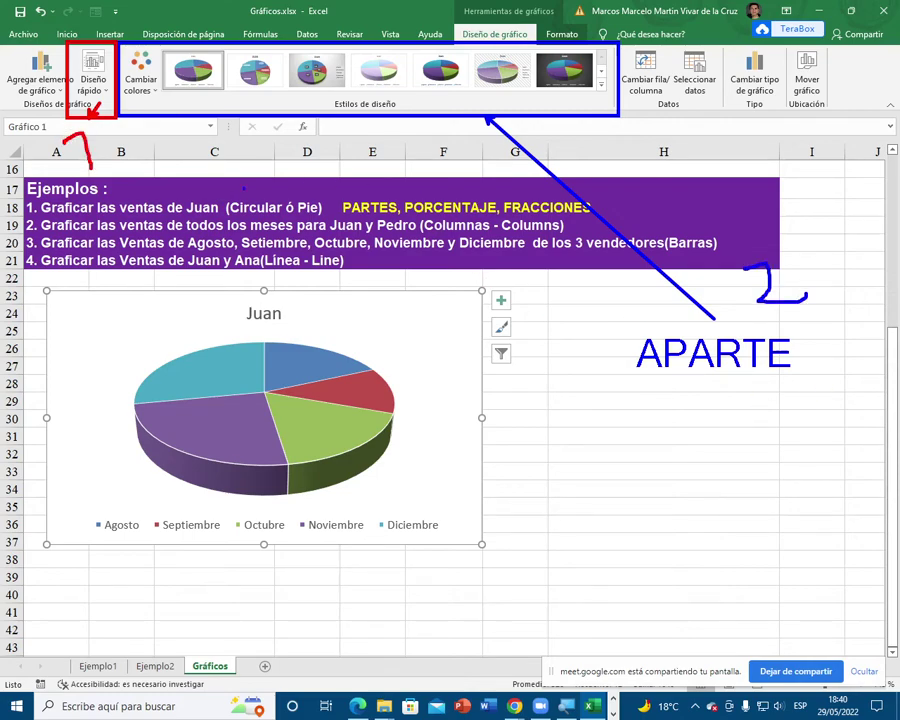
{"action": "key", "text": "Escape"}
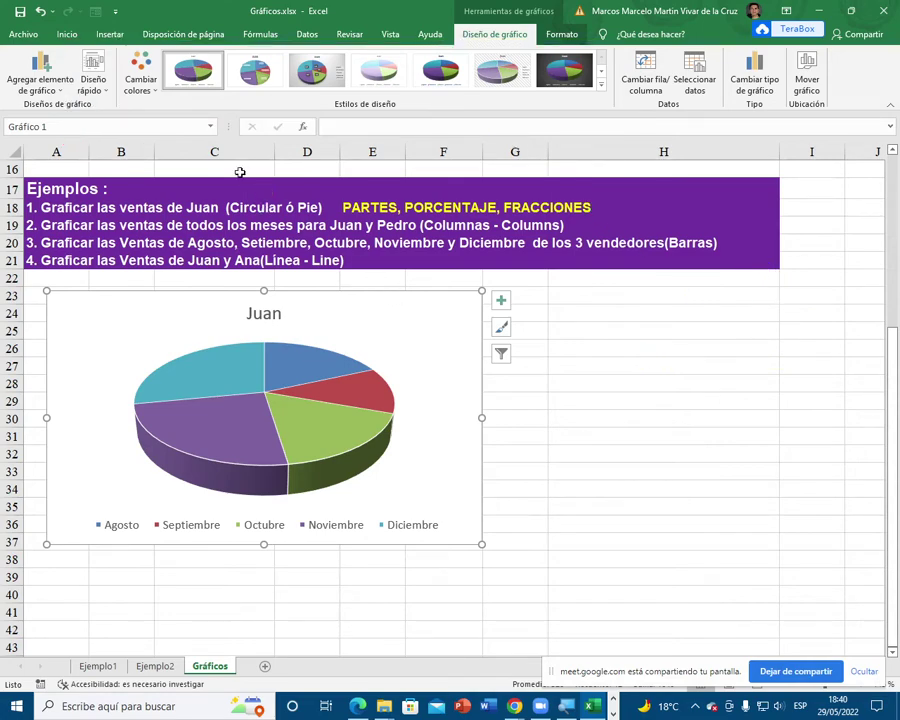
Step: Apply the first quick layout, with month names and percentages on the slices, and shift the pie chart over to column B
{"action": "left_click", "coordinate": [93, 78]}
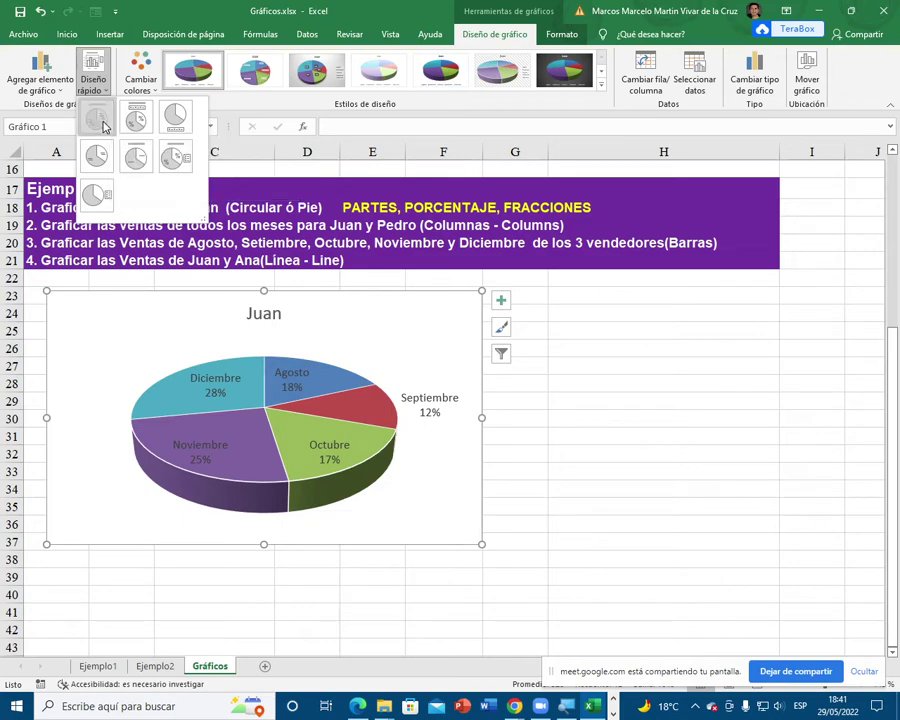
{"action": "key", "text": "Escape"}
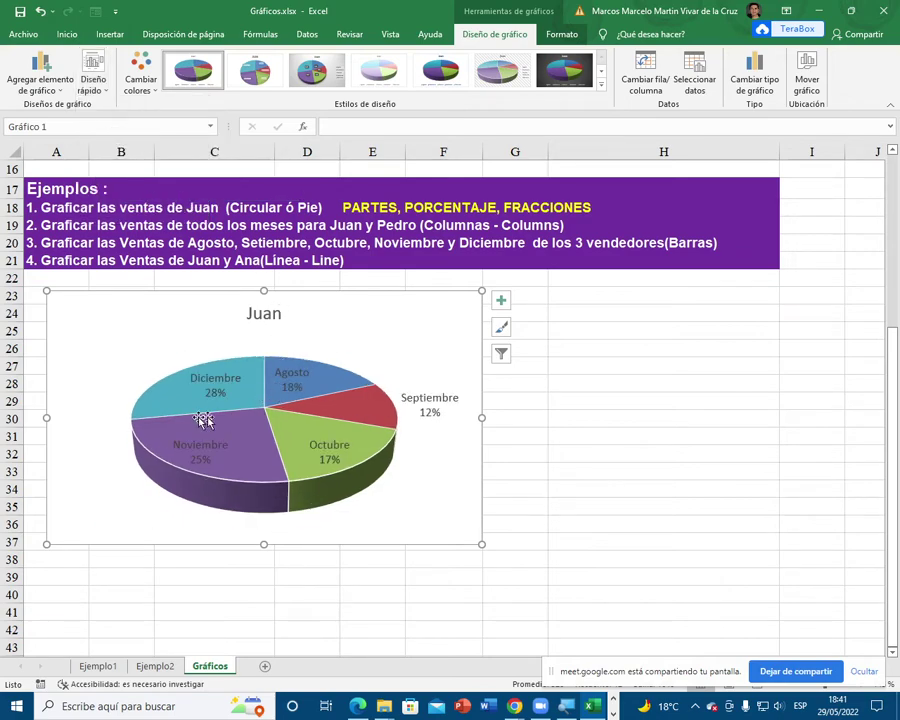
{"action": "left_click_drag", "start_coordinate": [160, 293], "coordinate": [208, 292]}
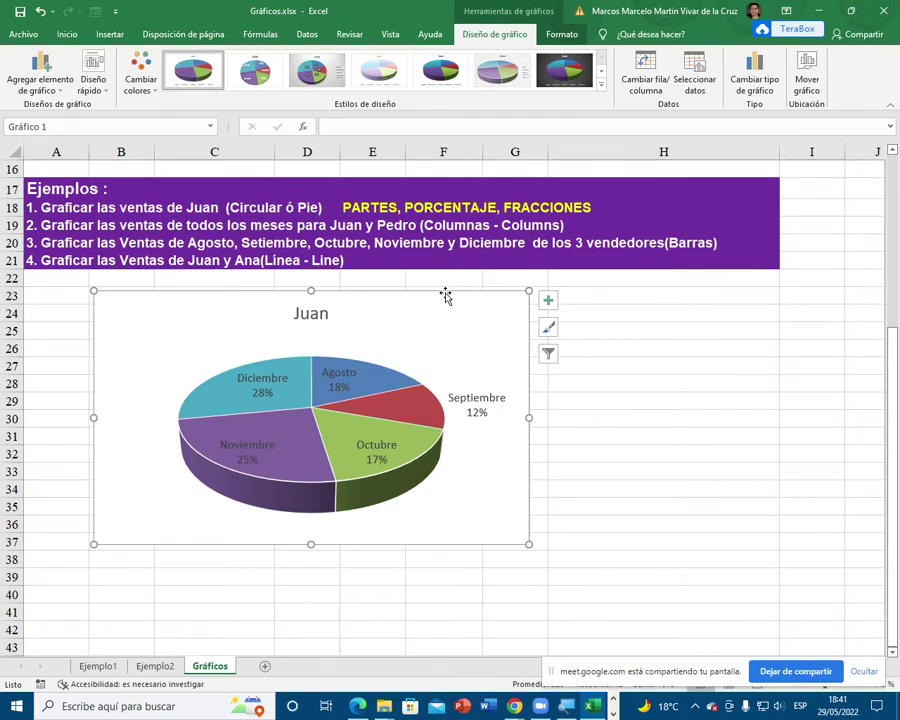
{"action": "left_click", "coordinate": [95, 91]}
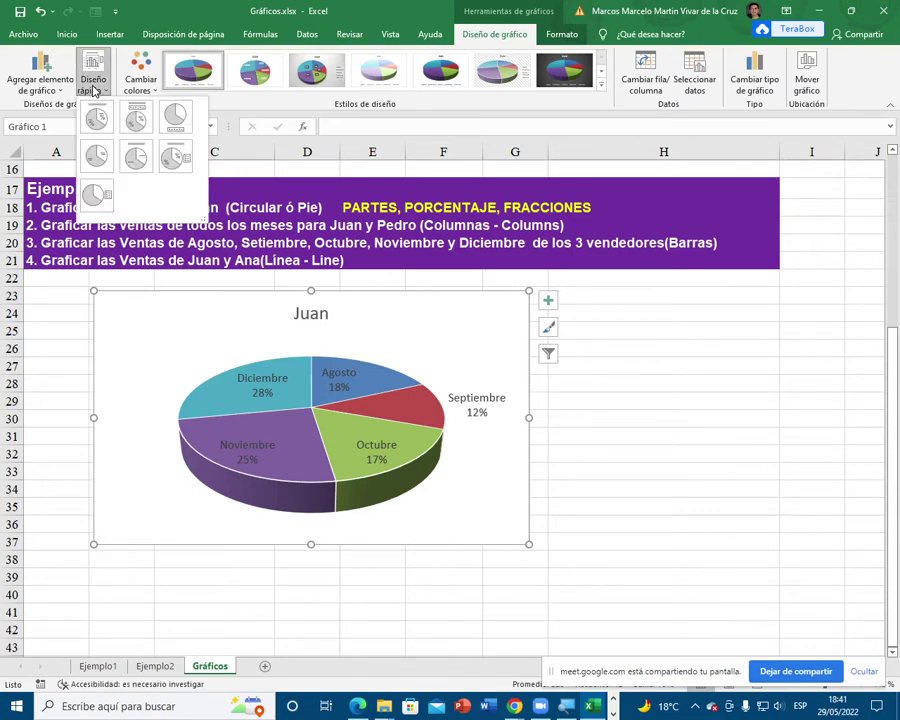
{"action": "left_click", "coordinate": [94, 91]}
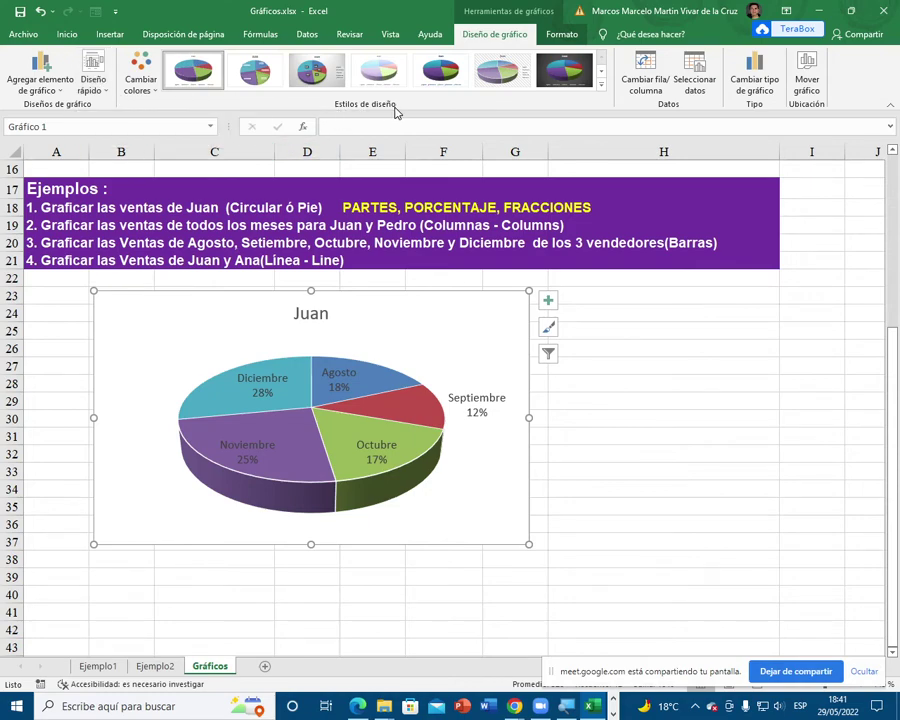
Step: Apply Estilo 5 to the pie chart and recolor its slices with the third multicolor palette, the red, purple and orange one
{"action": "left_click", "coordinate": [601, 85]}
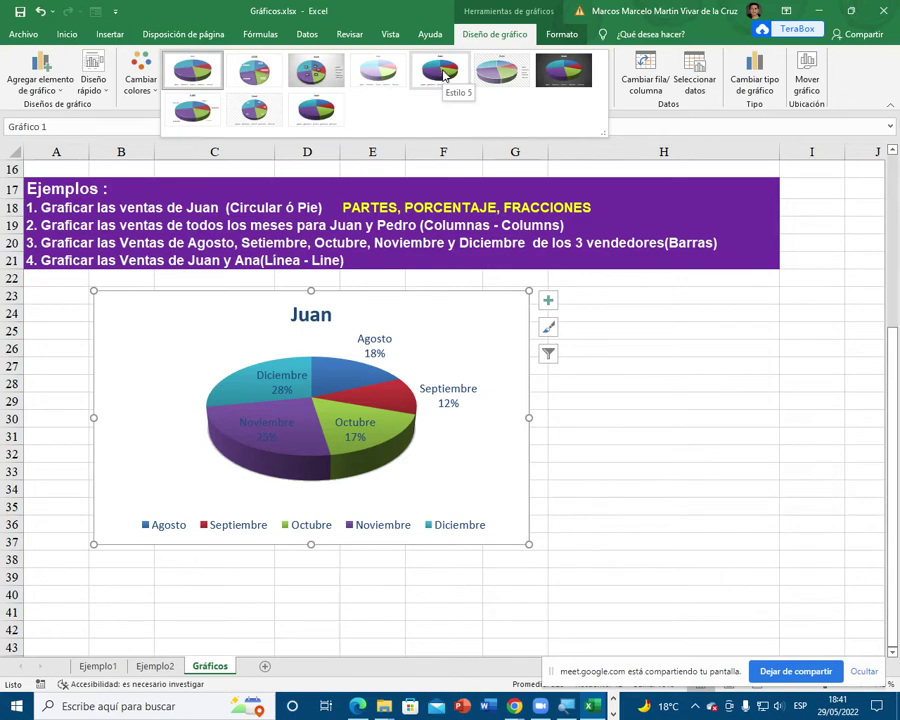
{"action": "left_click", "coordinate": [443, 72]}
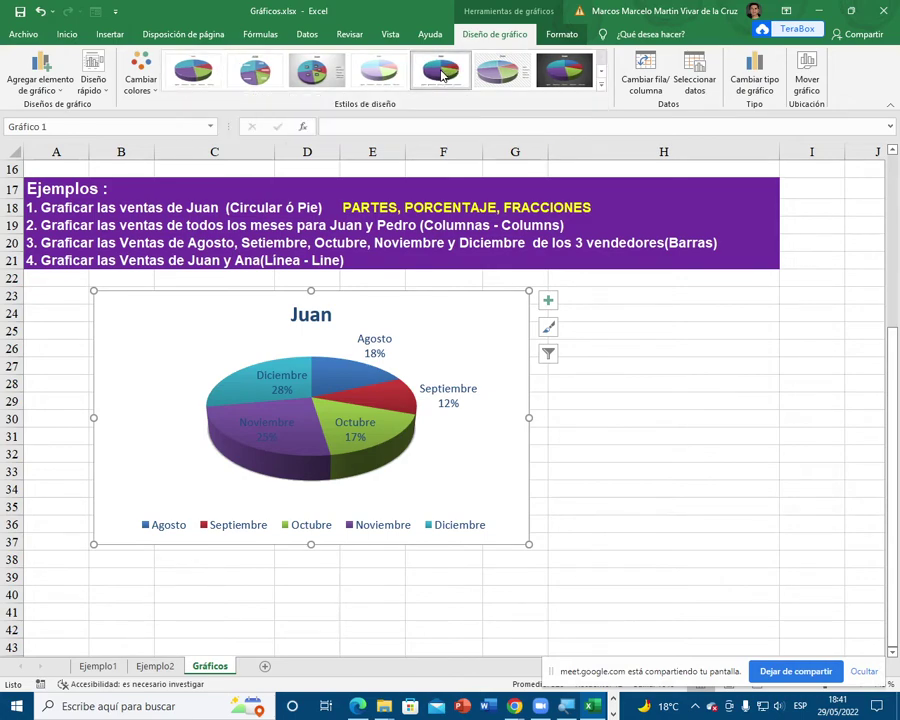
{"action": "left_click", "coordinate": [140, 76]}
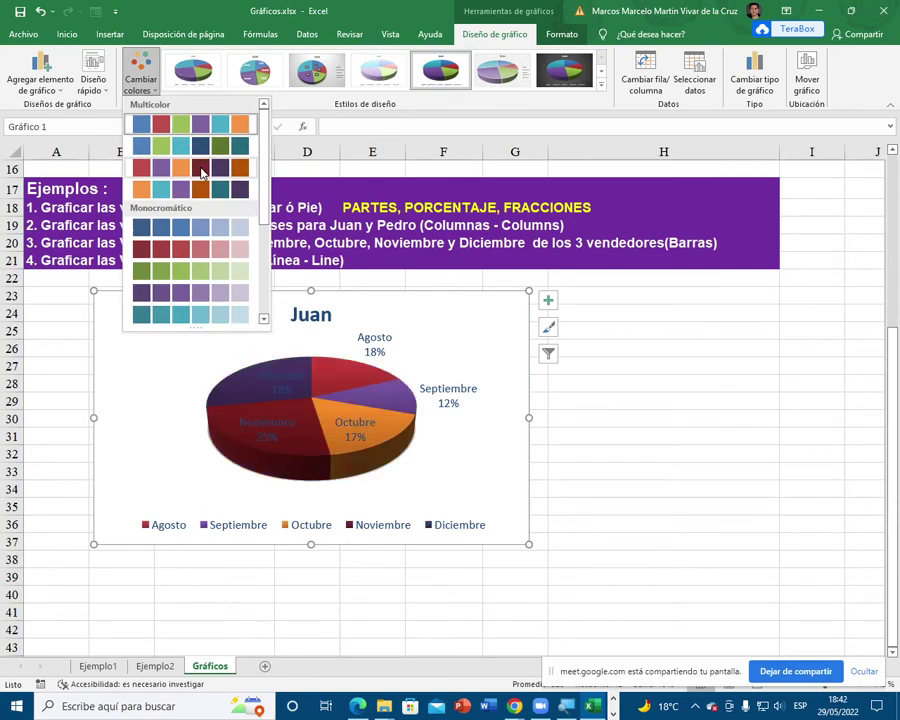
{"action": "key", "text": "Escape"}
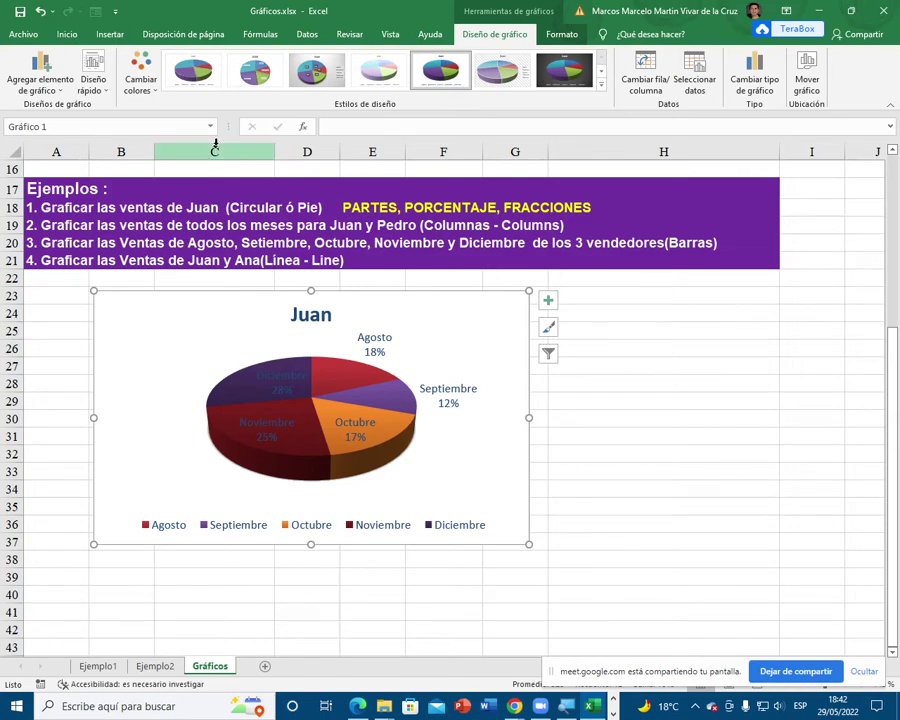
{"action": "left_click_drag", "start_coordinate": [388, 287], "coordinate": [368, 286]}
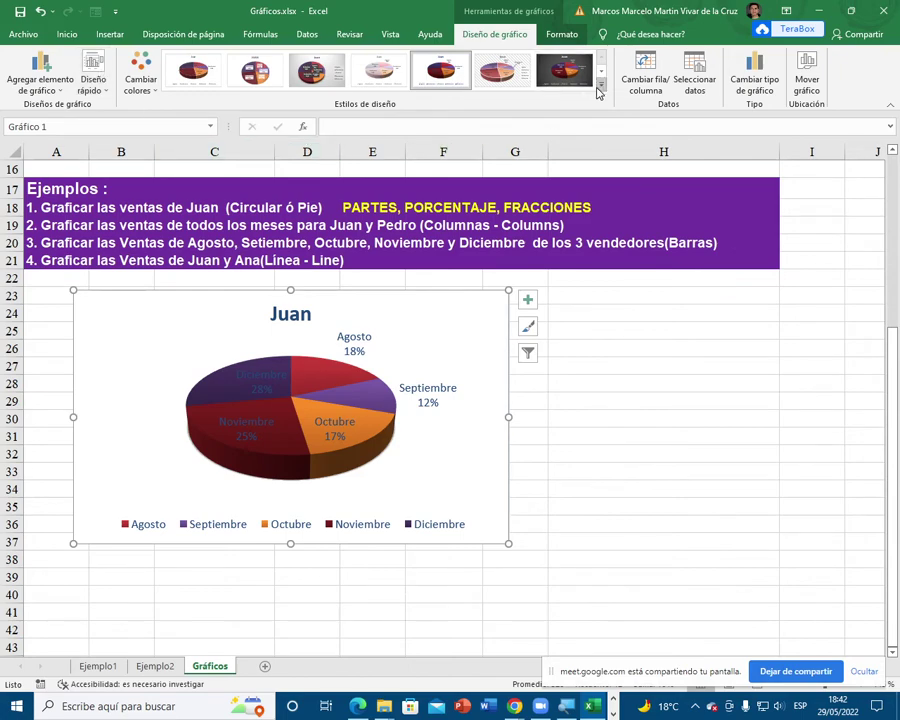
{"action": "left_click", "coordinate": [139, 80]}
{"action": "left_click", "coordinate": [140, 80]}
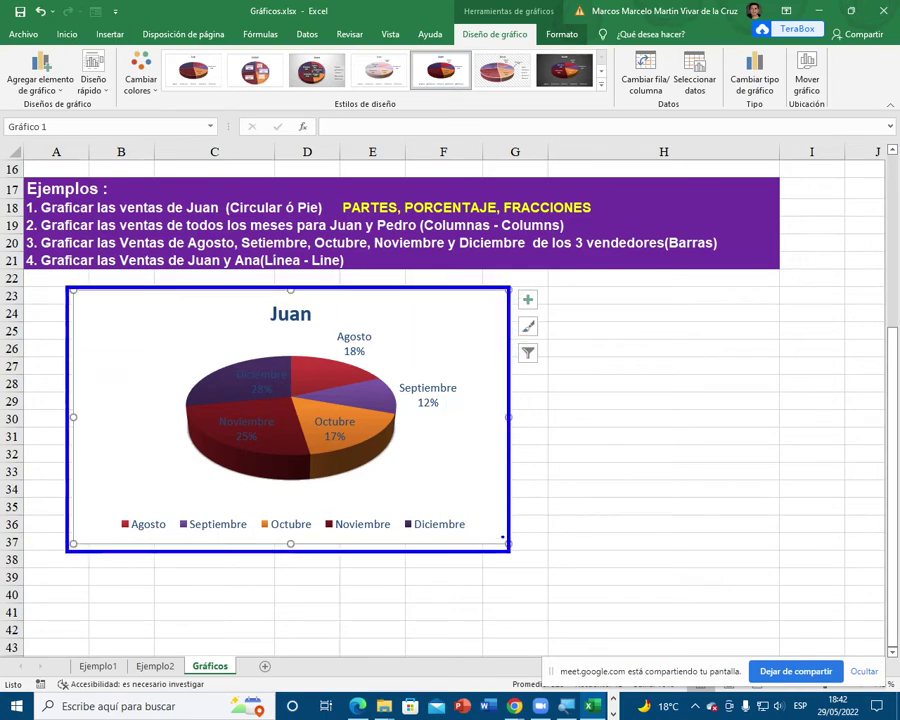
{"action": "left_click_drag", "start_coordinate": [511, 285], "coordinate": [547, 375]}
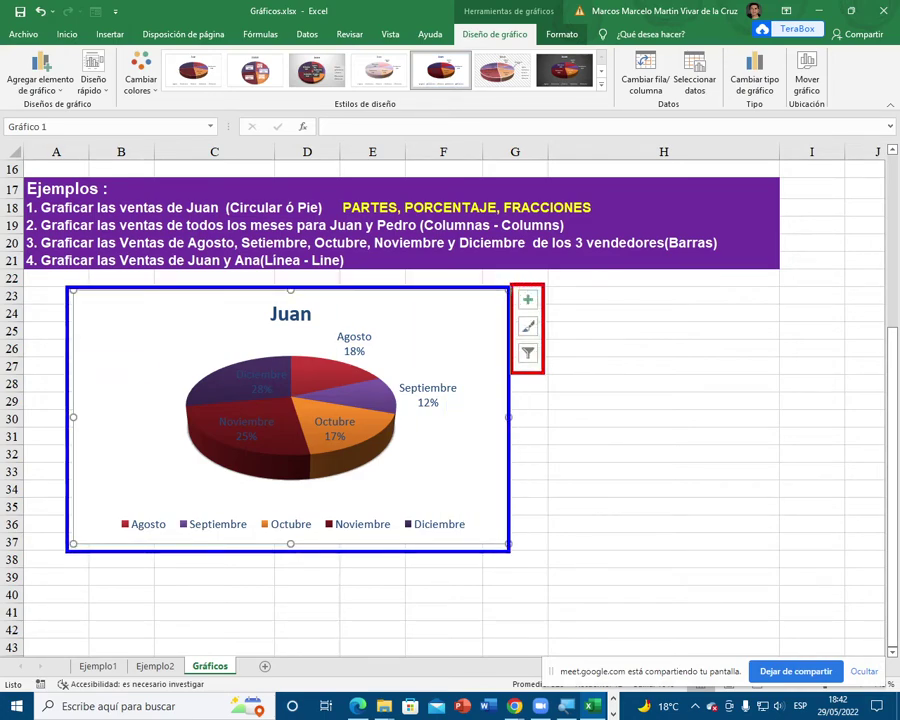
{"action": "left_click_drag", "start_coordinate": [557, 331], "coordinate": [600, 332]}
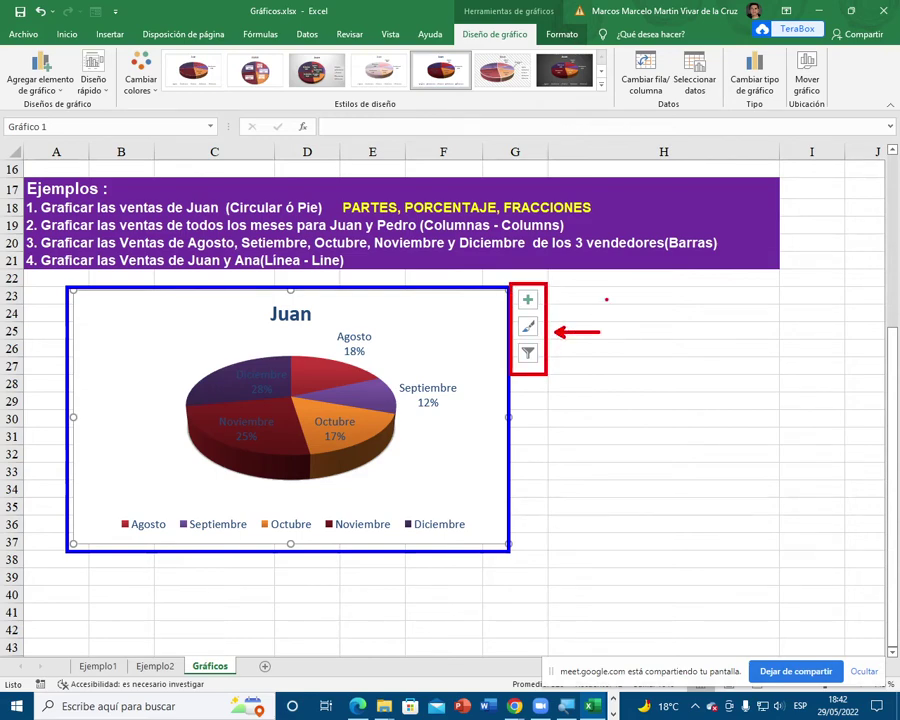
{"action": "left_click", "coordinate": [612, 318]}
{"action": "type", "text": "CONTROL"}
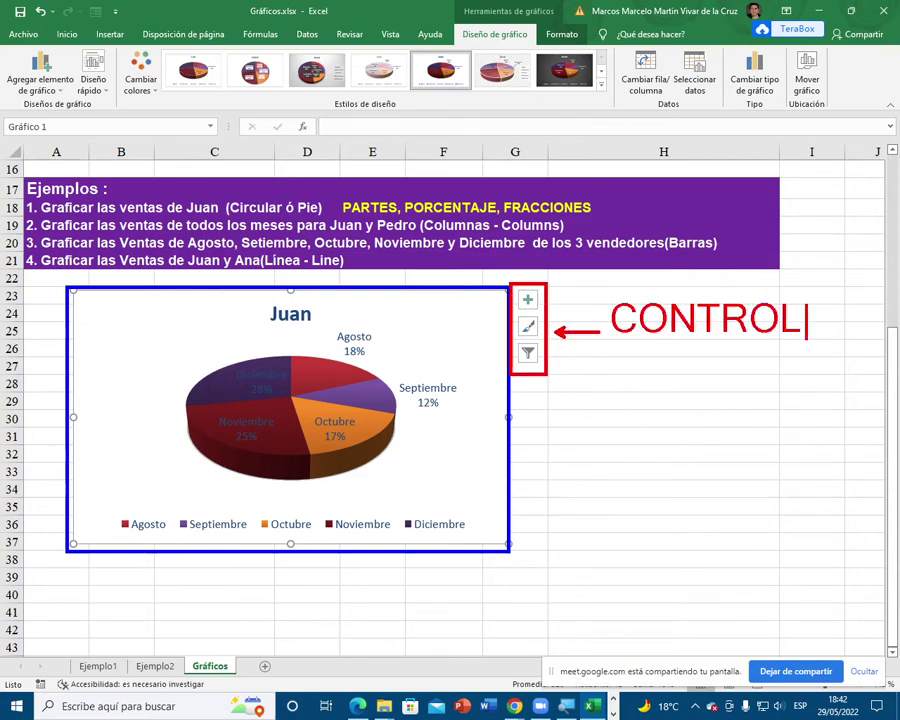
{"action": "type", "text": "A"}
{"action": "key", "text": "Escape"}
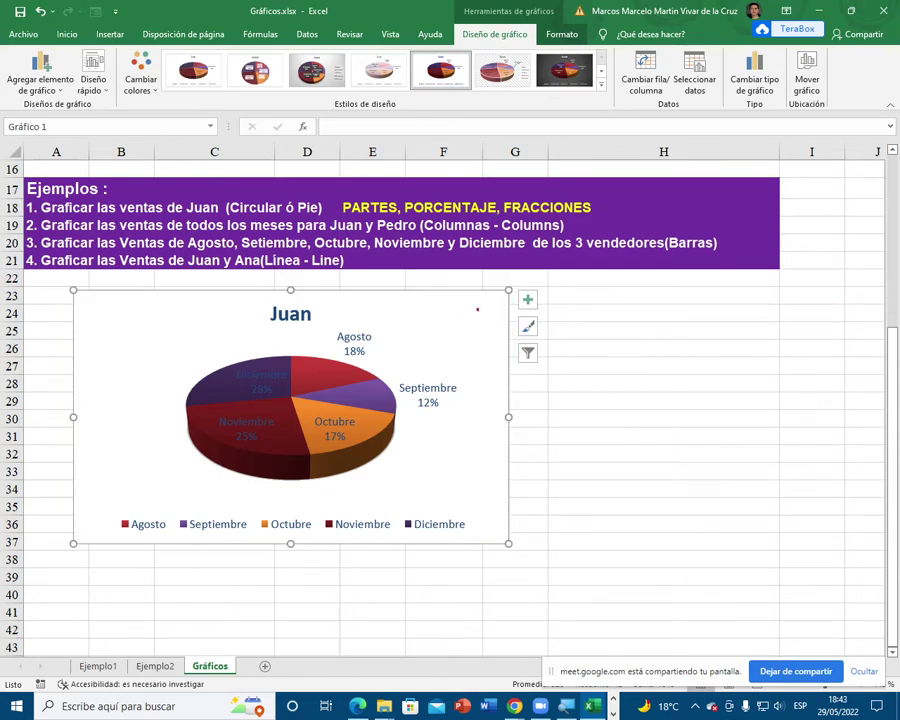
Step: Annotate the pie chart's three side buttons with a red box, an arrow and the text CONTROLADORES DEL GRÁFICO, and clear the annotations
{"action": "left_click_drag", "start_coordinate": [502, 277], "coordinate": [547, 367]}
{"action": "left_click_drag", "start_coordinate": [568, 413], "coordinate": [546, 369]}
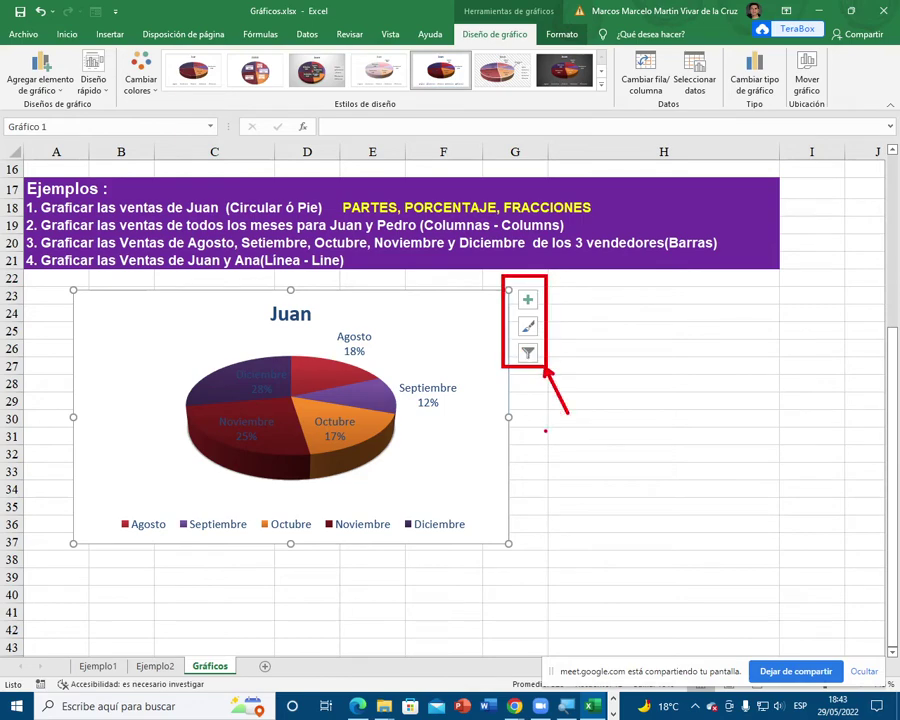
{"action": "left_click", "coordinate": [545, 431]}
{"action": "type", "text": "C"}
{"action": "type", "text": "ROLADORES"}
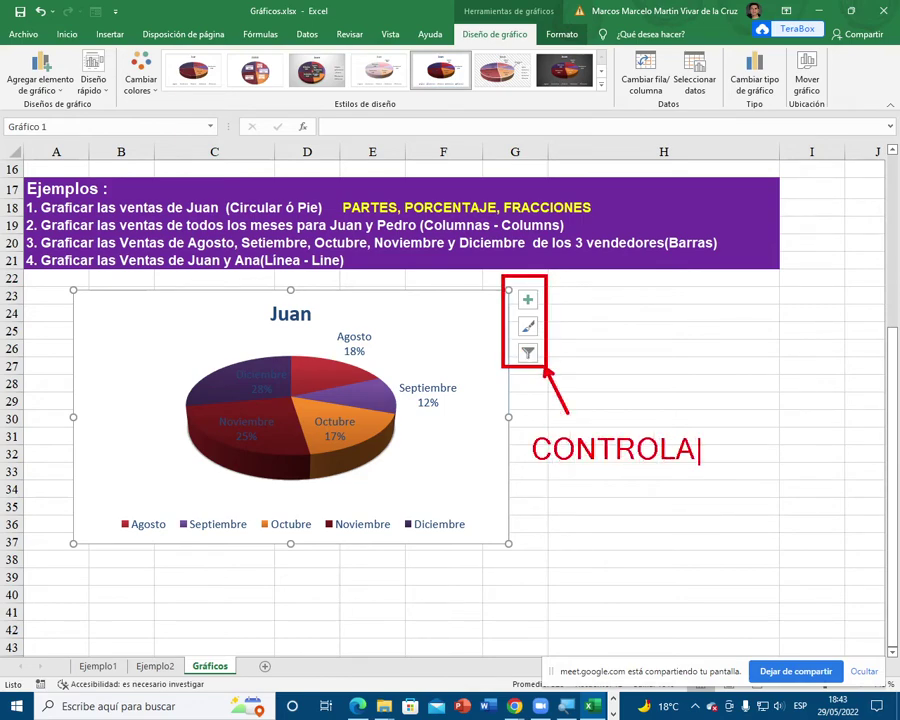
{"action": "key", "text": "Return"}
{"action": "type", "text": "DEL"}
{"action": "key", "text": "Return"}
{"action": "type", "text": "HGR"}
{"action": "key", "text": "BackSpace"}
{"action": "key", "text": "BackSpace"}
{"action": "key", "text": "BackSpace"}
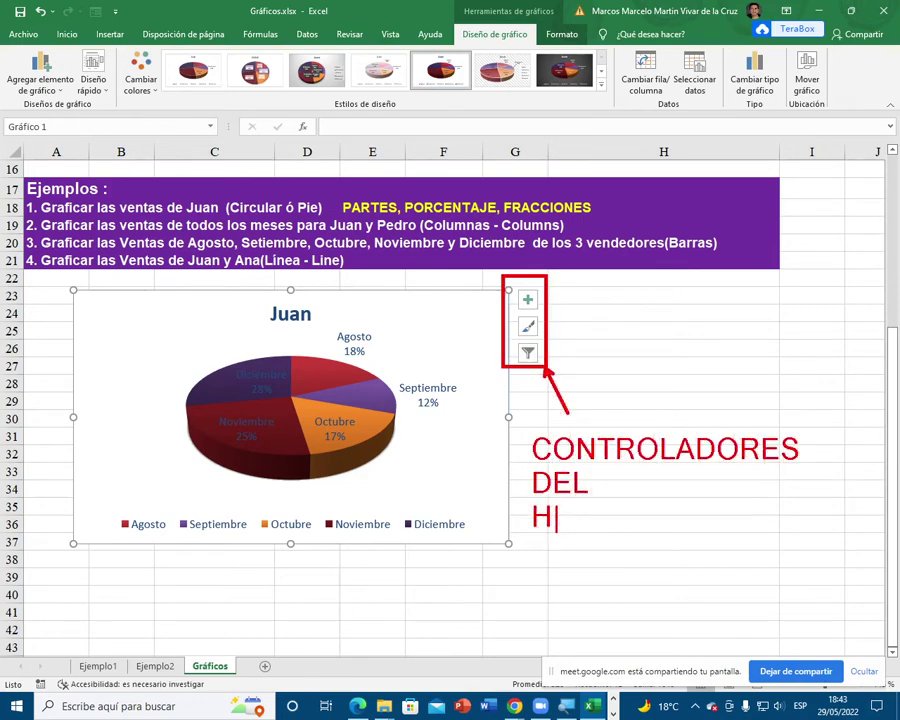
{"action": "type", "text": "GRADI"}
{"action": "key", "text": "BackSpace"}
{"action": "key", "text": "BackSpace"}
{"action": "type", "text": "FICO"}
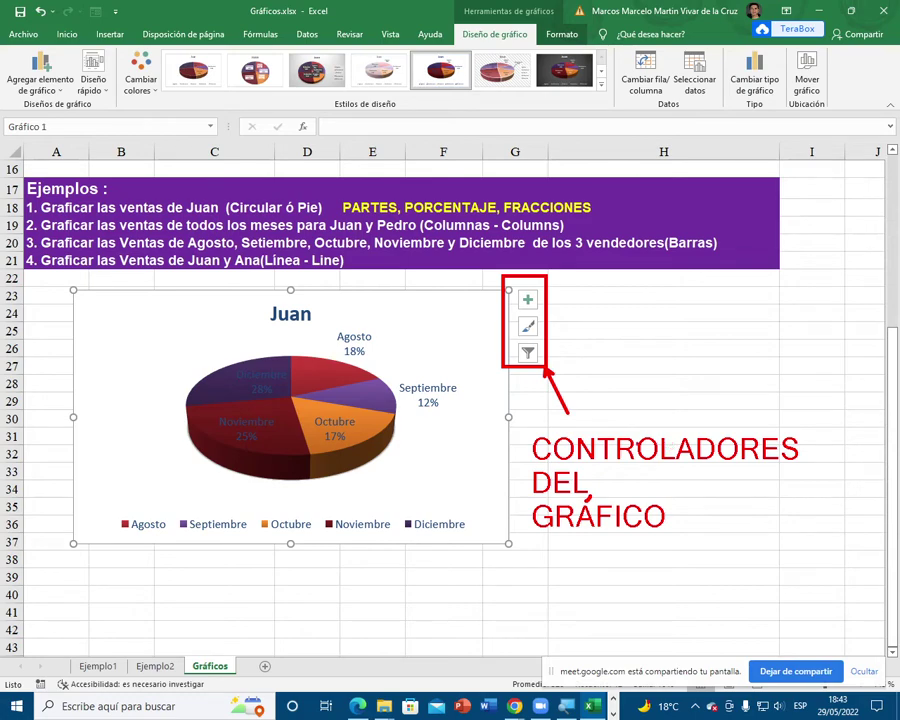
{"action": "key", "text": "Escape"}
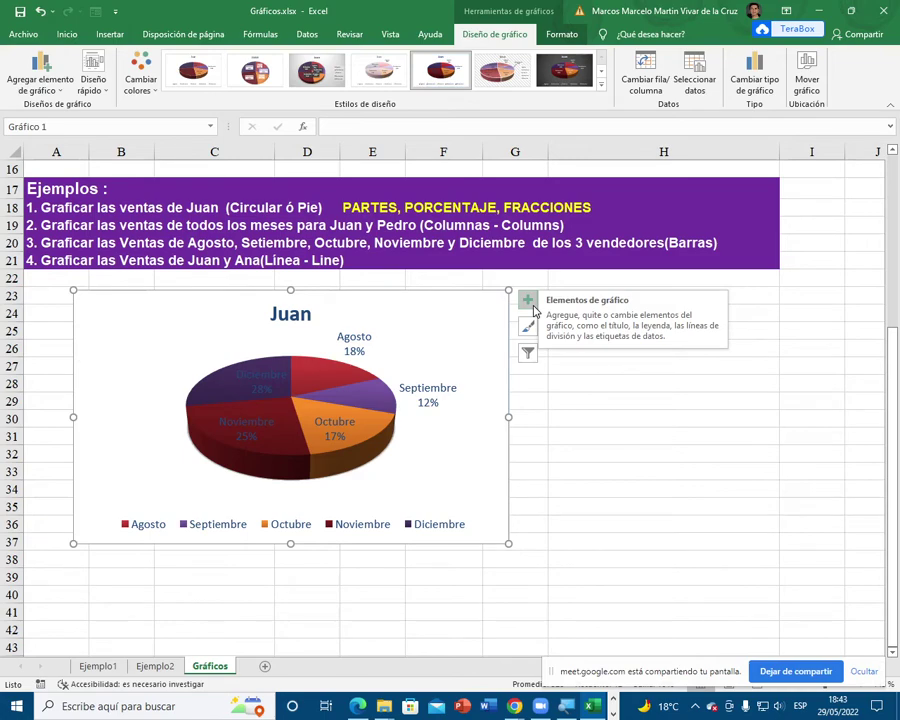
Step: Toggle the pie chart's title off and on several times, leaving it on, and display its placement options
{"action": "left_click", "coordinate": [528, 301]}
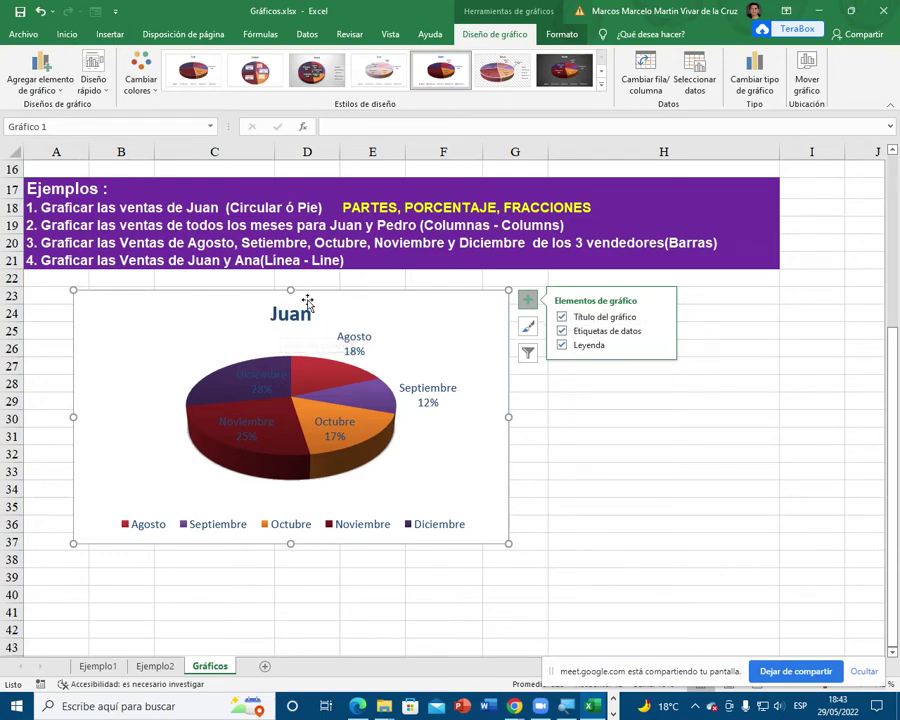
{"action": "left_click", "coordinate": [563, 318]}
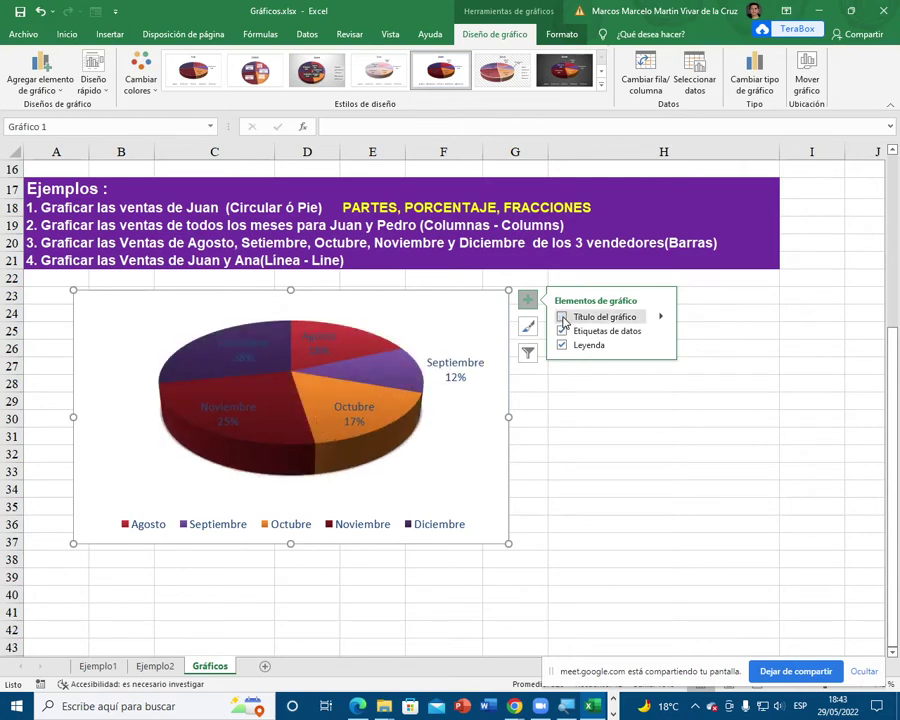
{"action": "left_click", "coordinate": [563, 318]}
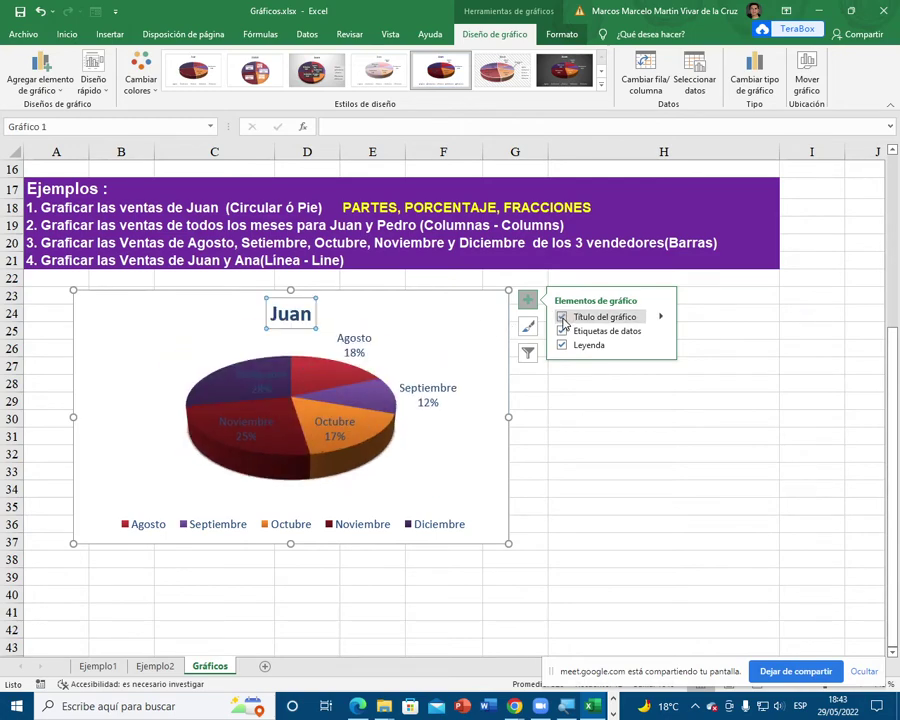
{"action": "left_click", "coordinate": [563, 318]}
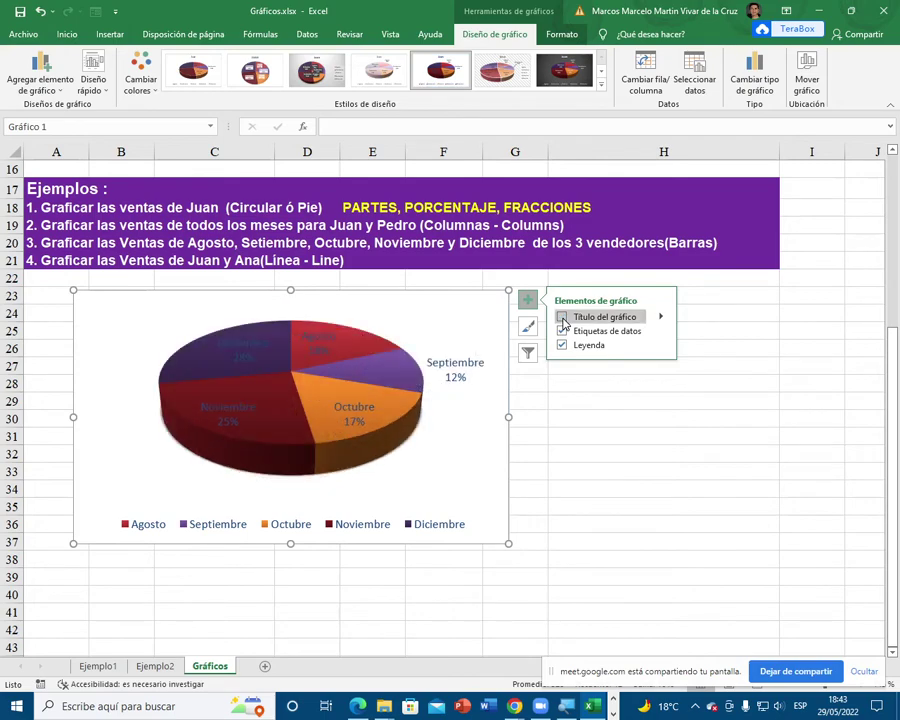
{"action": "left_click", "coordinate": [563, 318]}
{"action": "left_click", "coordinate": [563, 318]}
{"action": "left_click", "coordinate": [563, 318]}
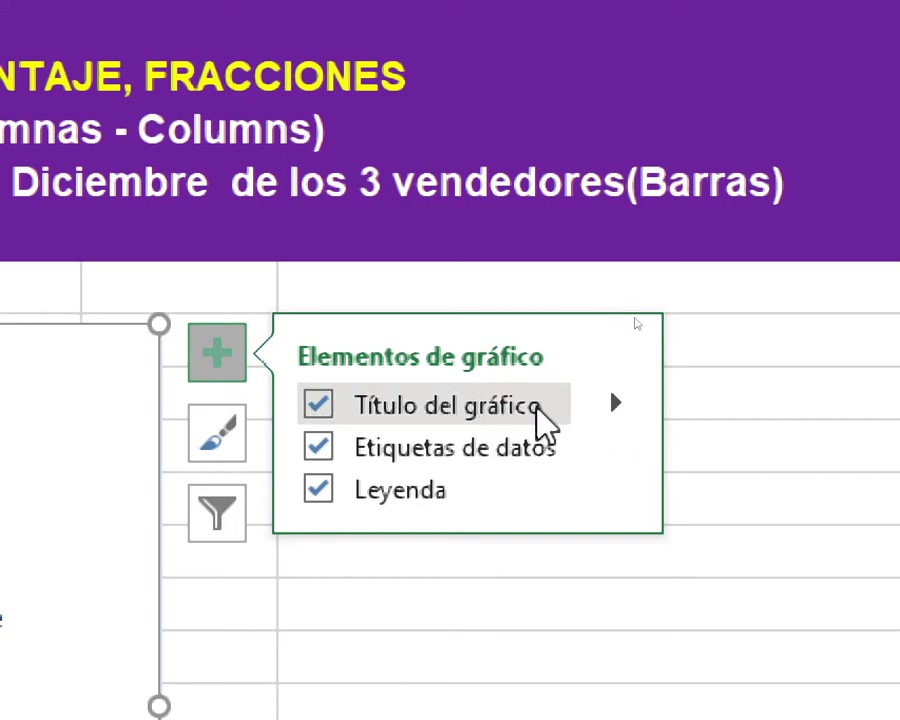
{"action": "left_click", "coordinate": [617, 405]}
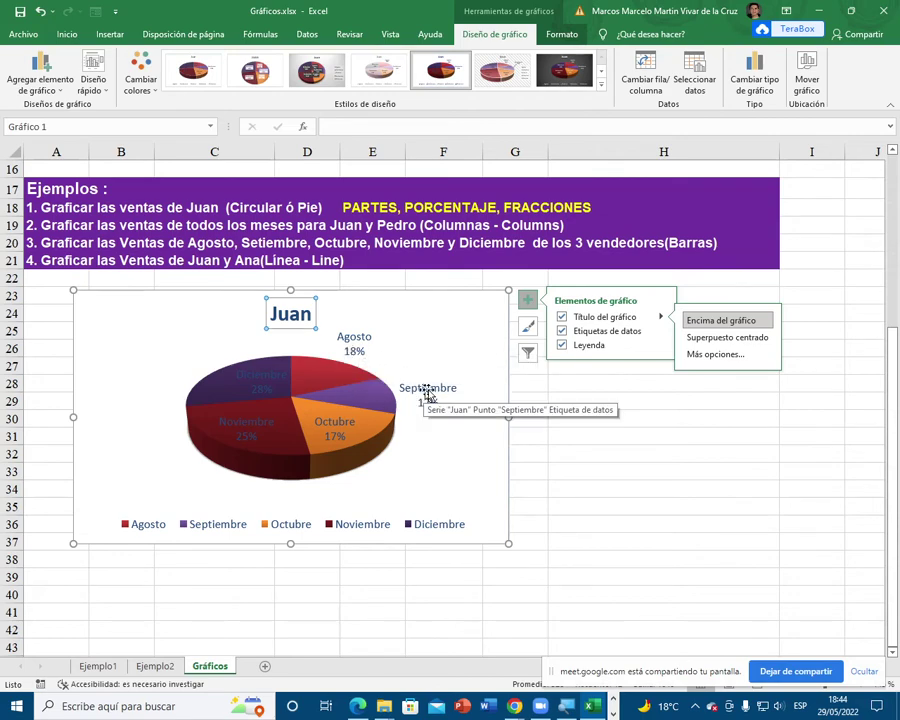
Step: Remove and re-add the pie chart's data labels, placing them at Extremo externo as Llamada de datos callouts with month and percentage
{"action": "left_click", "coordinate": [562, 332]}
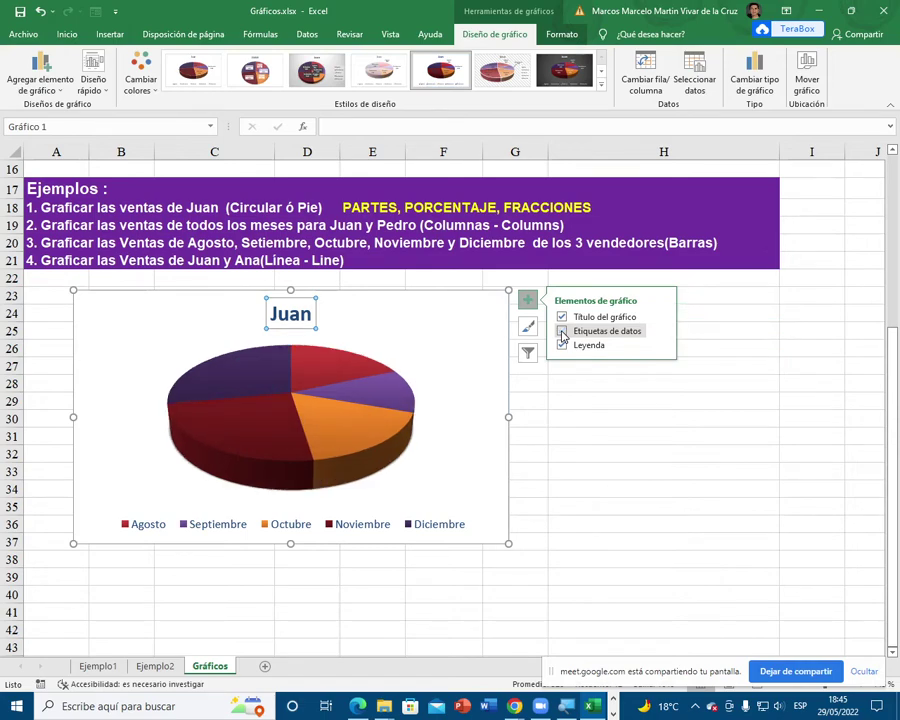
{"action": "left_click", "coordinate": [562, 333]}
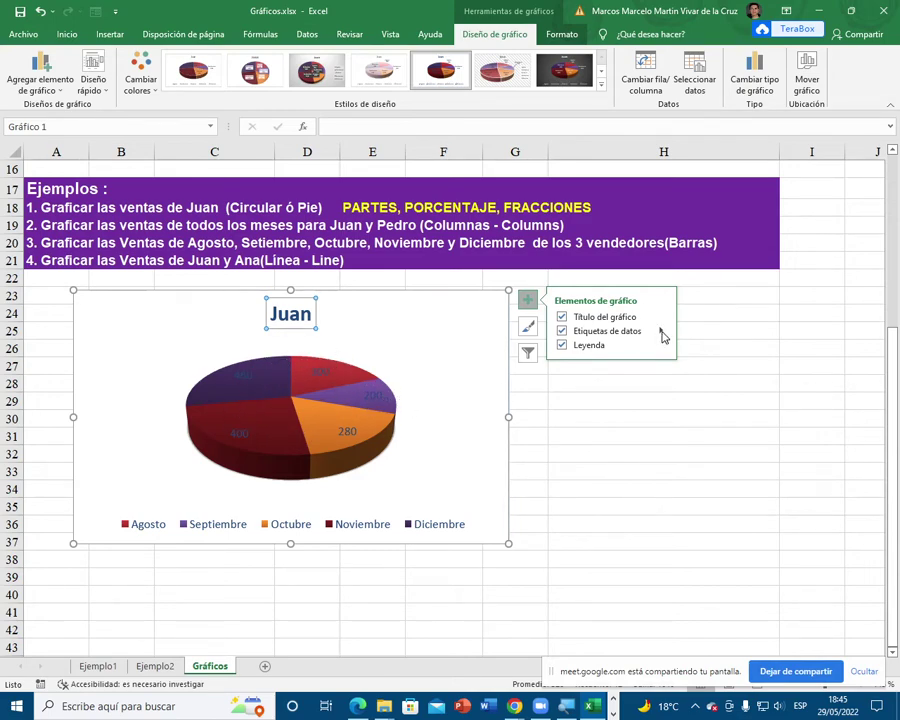
{"action": "left_click", "coordinate": [660, 331]}
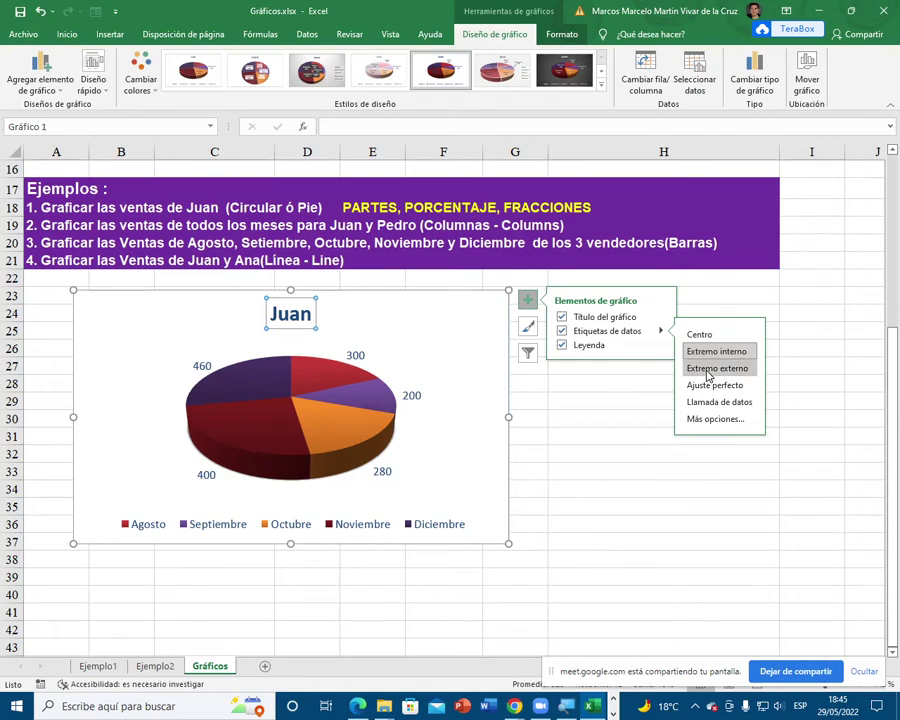
{"action": "left_click", "coordinate": [709, 372]}
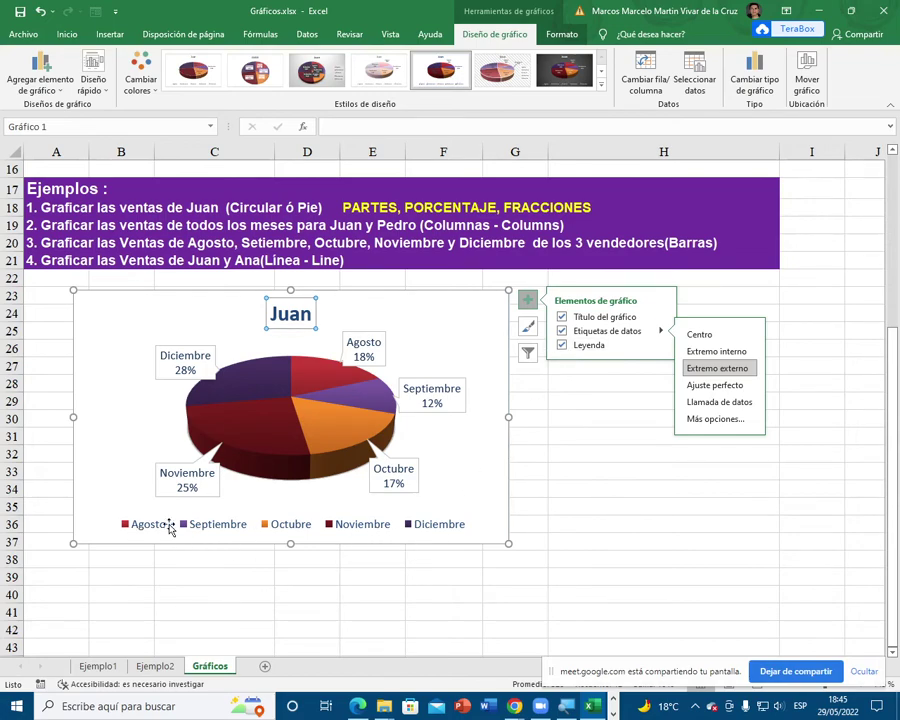
Step: Mark the pie chart's legend with a red box and draw arrows pointing to Agosto, Septiembre and Octubre
{"action": "mouse_move", "coordinate": [292, 421]}
{"action": "left_click_drag", "start_coordinate": [114, 505], "coordinate": [476, 544]}
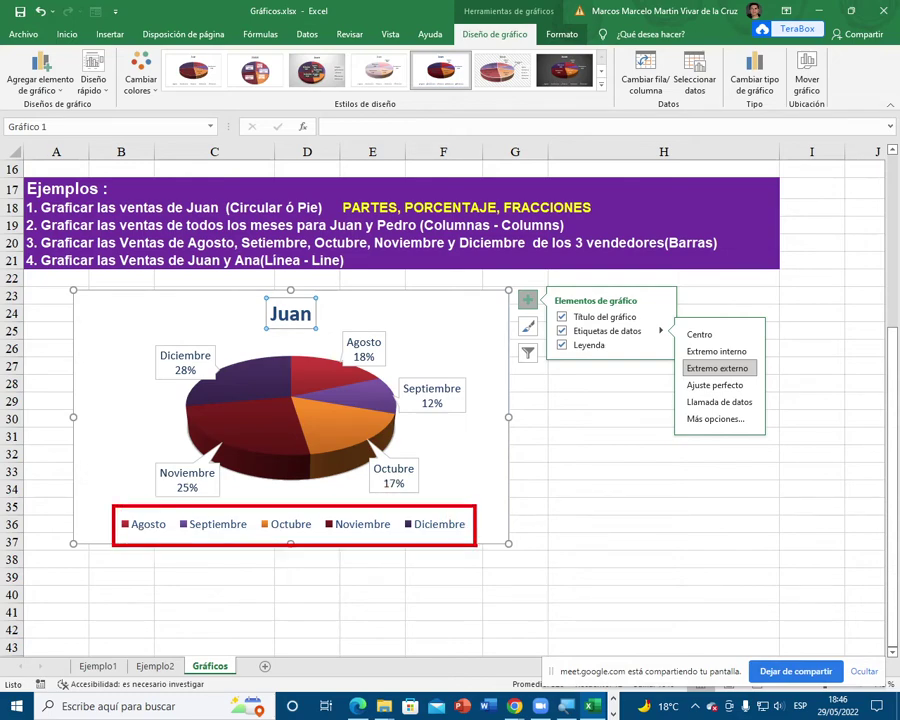
{"action": "left_click_drag", "start_coordinate": [126, 591], "coordinate": [138, 538]}
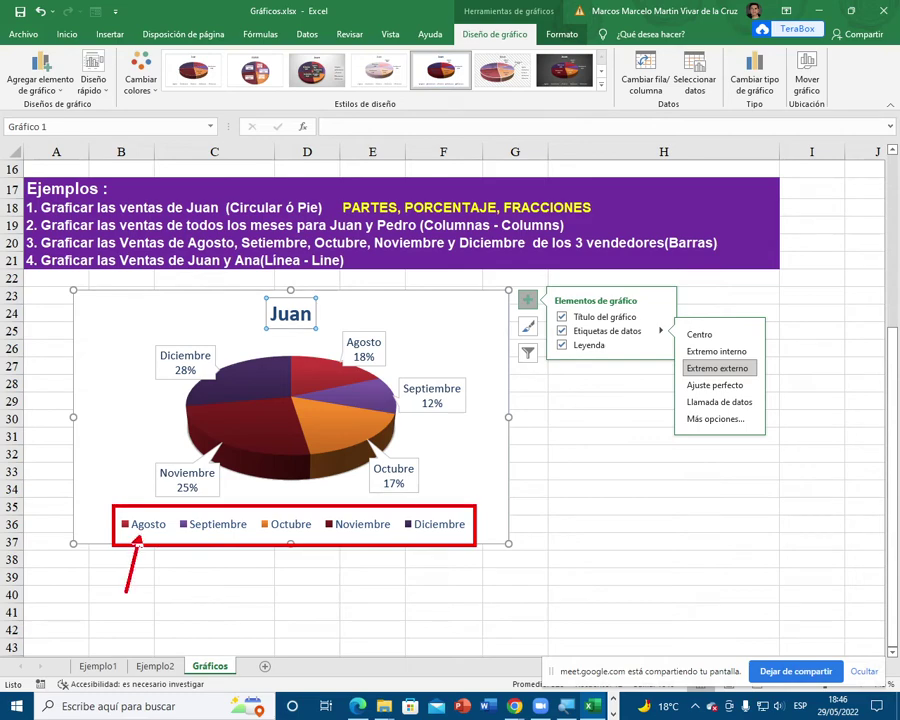
{"action": "left_click_drag", "start_coordinate": [214, 585], "coordinate": [214, 538]}
{"action": "left_click_drag", "start_coordinate": [291, 592], "coordinate": [291, 538]}
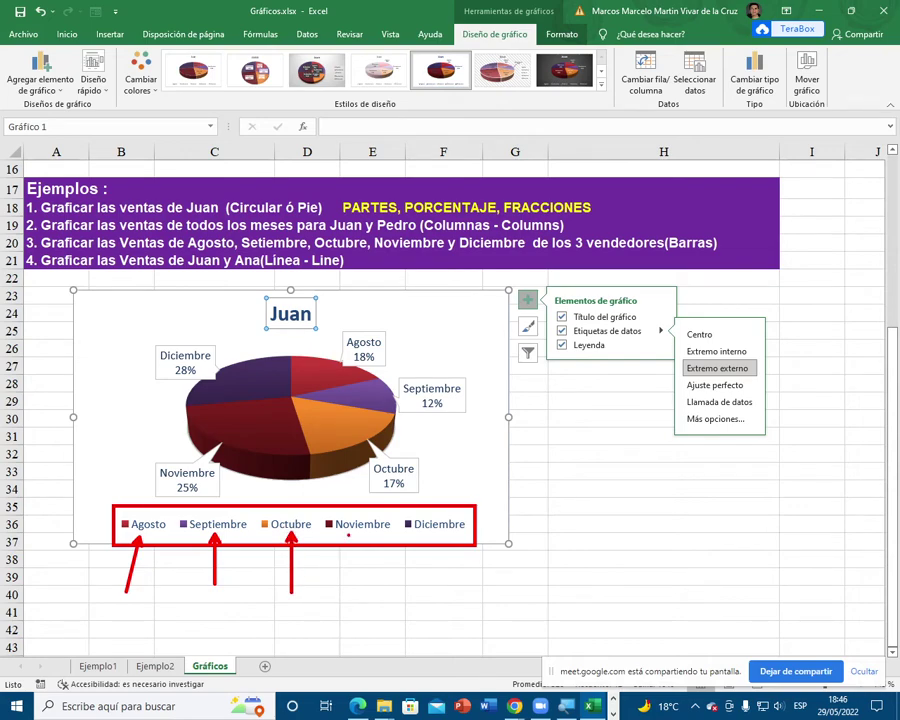
Step: Mark the Noviembre and Diciembre legend entries with red arrows, circle the five month labels around the pie, and clear the annotations
{"action": "left_click_drag", "start_coordinate": [348, 535], "coordinate": [350, 597]}
{"action": "mouse_move", "coordinate": [446, 530]}
{"action": "left_mouse_down"}
{"action": "mouse_move", "coordinate": [451, 590]}
{"action": "mouse_move", "coordinate": [446, 536]}
{"action": "left_mouse_up"}
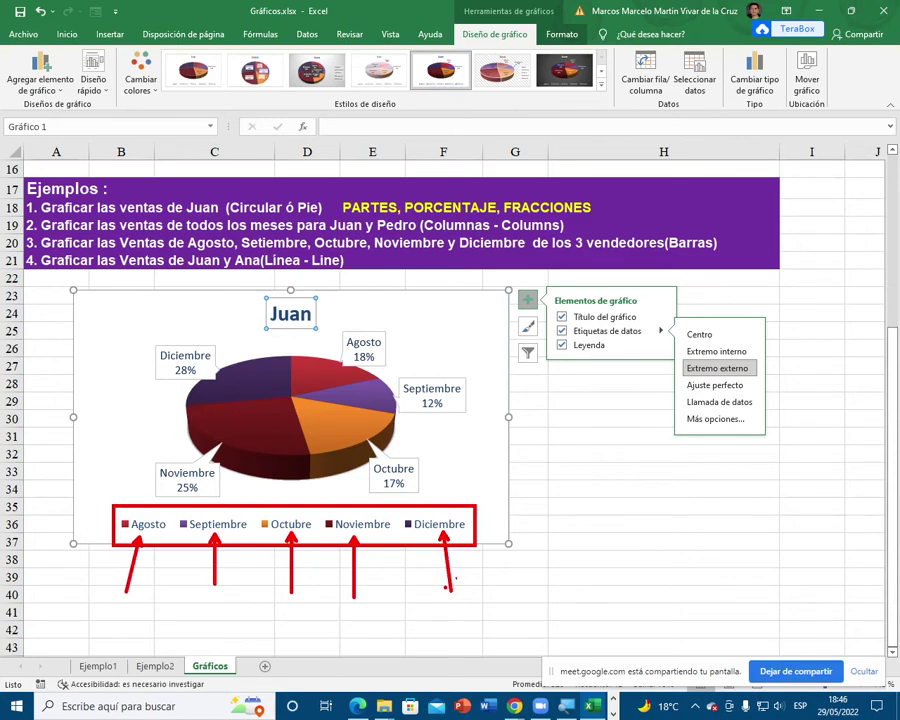
{"action": "mouse_move", "coordinate": [210, 336]}
{"action": "left_mouse_down"}
{"action": "mouse_move", "coordinate": [185, 338]}
{"action": "mouse_move", "coordinate": [170, 385]}
{"action": "mouse_move", "coordinate": [228, 350]}
{"action": "left_mouse_up"}
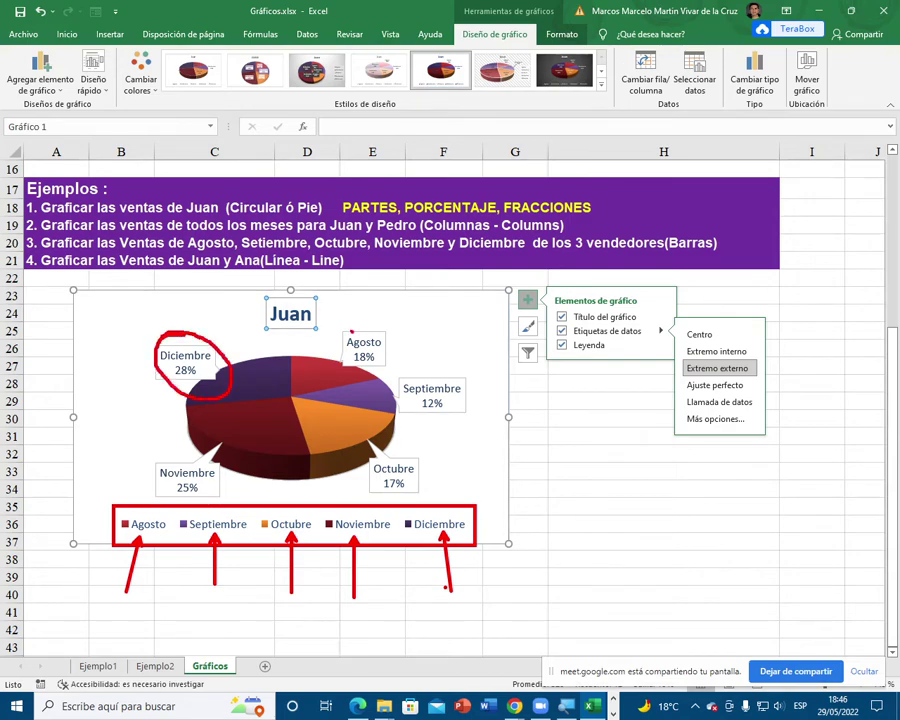
{"action": "mouse_move", "coordinate": [356, 330]}
{"action": "left_mouse_down"}
{"action": "mouse_move", "coordinate": [340, 358]}
{"action": "mouse_move", "coordinate": [383, 330]}
{"action": "left_mouse_up"}
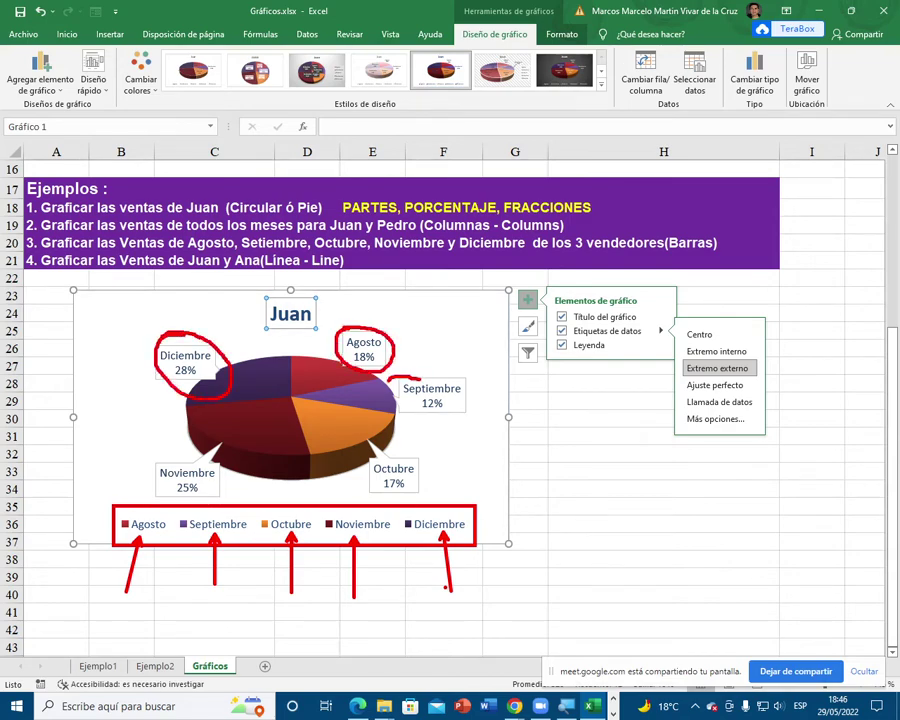
{"action": "left_click_drag", "start_coordinate": [410, 380], "coordinate": [480, 400]}
{"action": "left_click_drag", "start_coordinate": [480, 400], "coordinate": [402, 392]}
{"action": "mouse_move", "coordinate": [398, 440]}
{"action": "left_mouse_down"}
{"action": "mouse_move", "coordinate": [368, 458]}
{"action": "mouse_move", "coordinate": [400, 500]}
{"action": "mouse_move", "coordinate": [425, 450]}
{"action": "left_mouse_up"}
{"action": "left_click", "coordinate": [183, 457]}
{"action": "mouse_move", "coordinate": [172, 451]}
{"action": "left_mouse_down"}
{"action": "mouse_move", "coordinate": [150, 482]}
{"action": "mouse_move", "coordinate": [215, 496]}
{"action": "mouse_move", "coordinate": [212, 456]}
{"action": "left_mouse_up"}
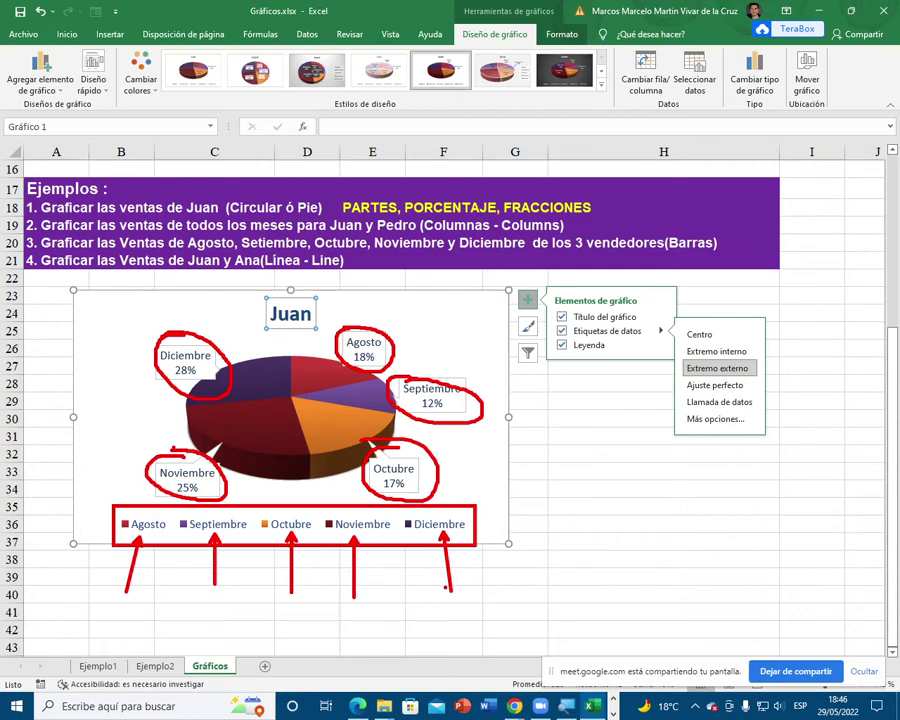
{"action": "key", "text": "Escape"}
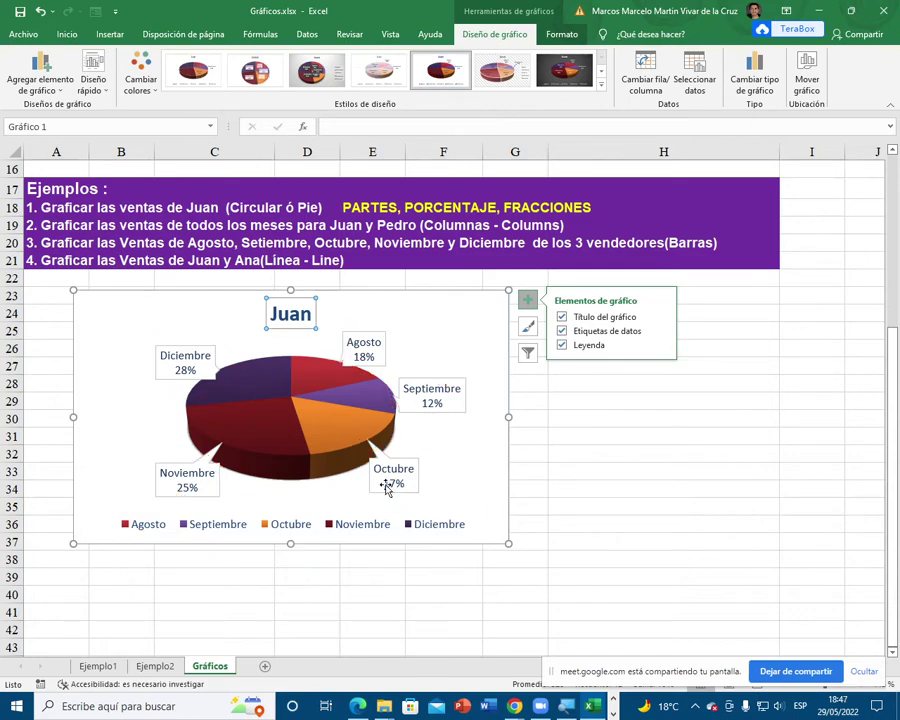
Step: Remove the pie chart's legend and change its title to "VENTAS DE" followed by the seller's first name in capitals
{"action": "left_click", "coordinate": [562, 345]}
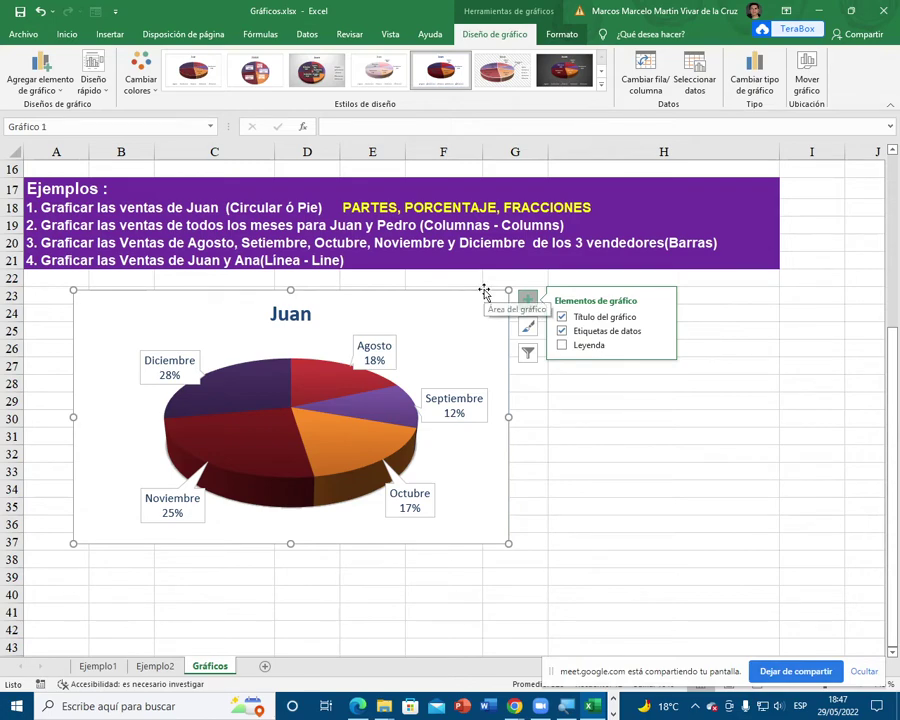
{"action": "left_click", "coordinate": [298, 313]}
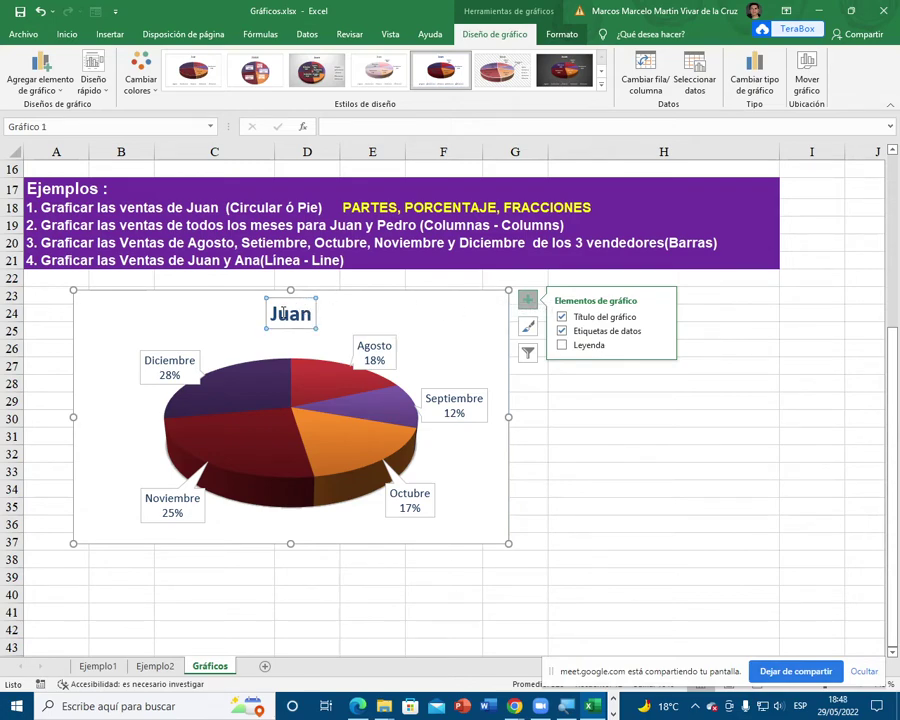
{"action": "double_click", "coordinate": [277, 314]}
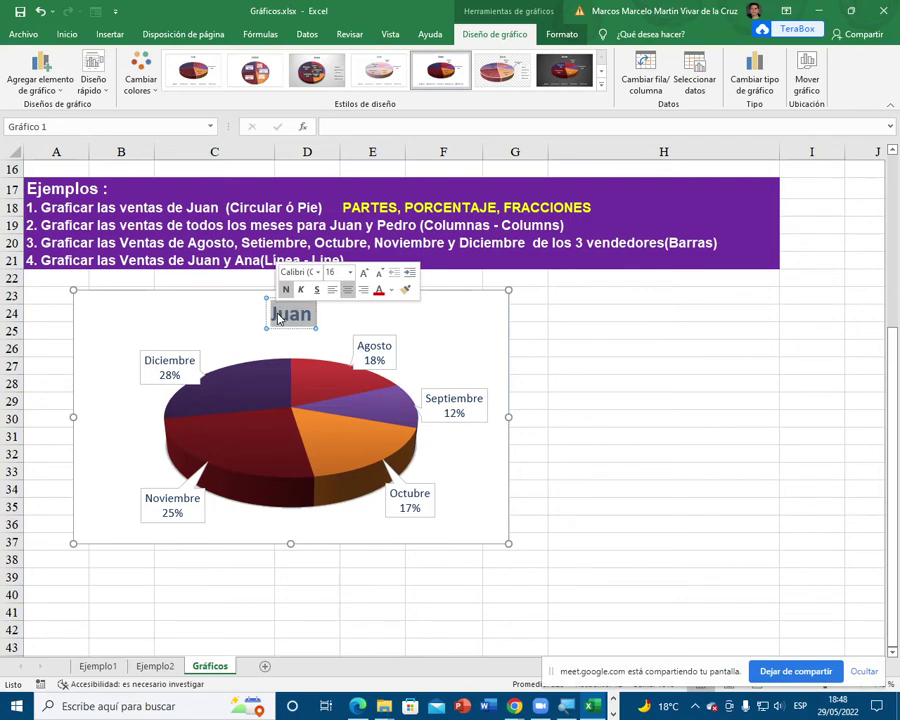
{"action": "type", "text": "VENTAS DE J"}
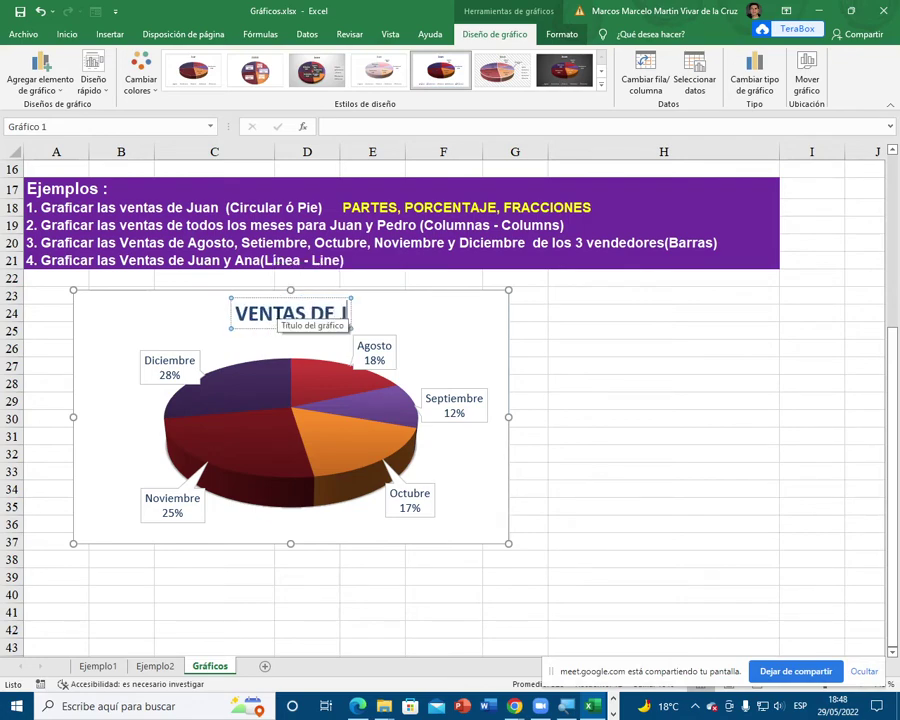
{"action": "type", "text": "UAN"}
{"action": "left_click", "coordinate": [422, 291]}
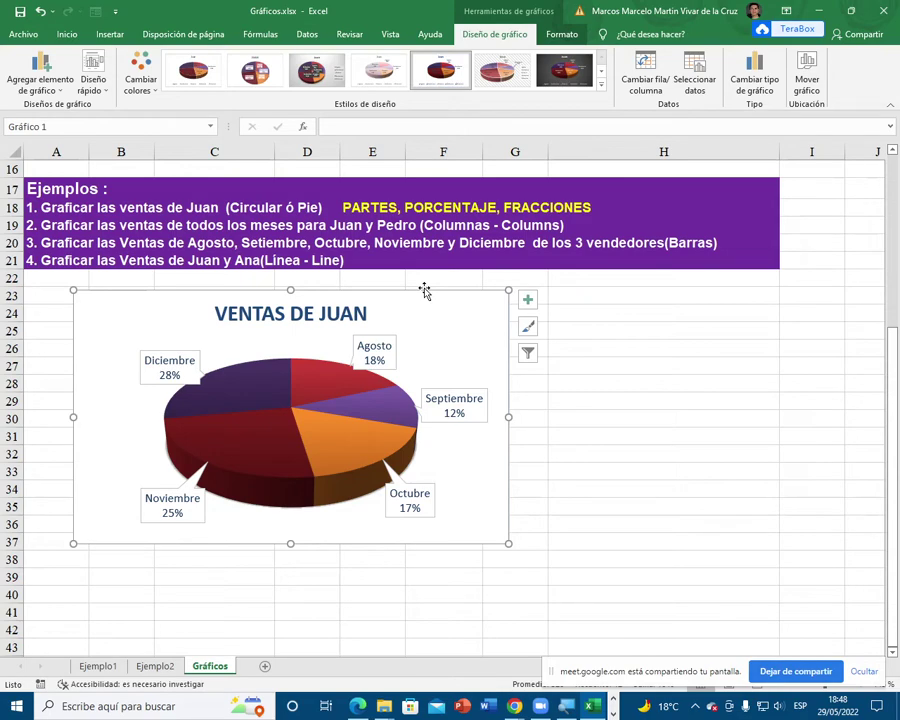
Step: Apply the white shape style with a red outline to the chart area
{"action": "left_click", "coordinate": [556, 34]}
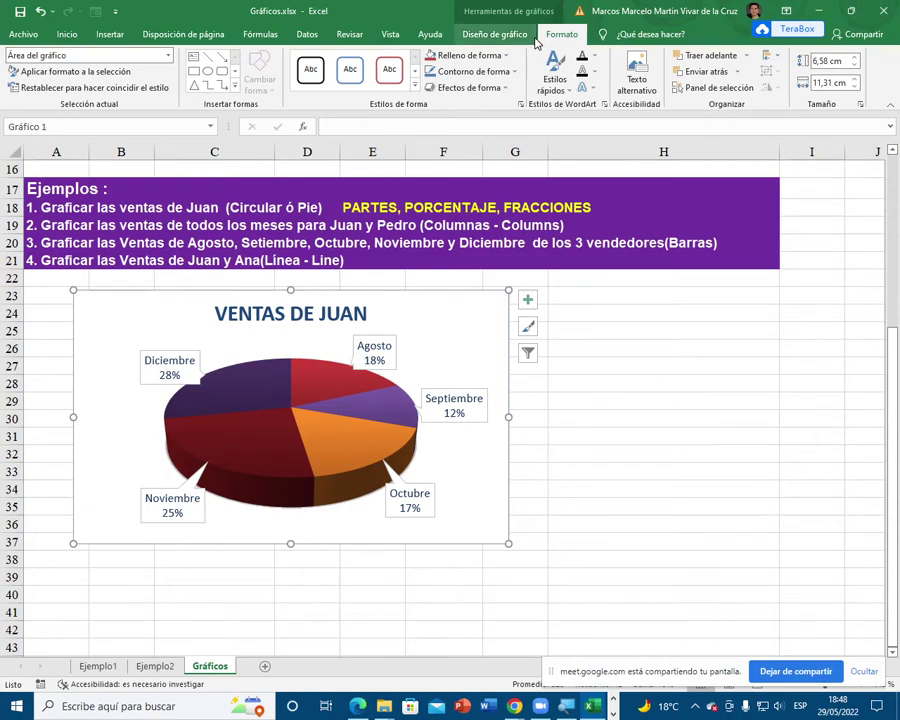
{"action": "left_click", "coordinate": [415, 87]}
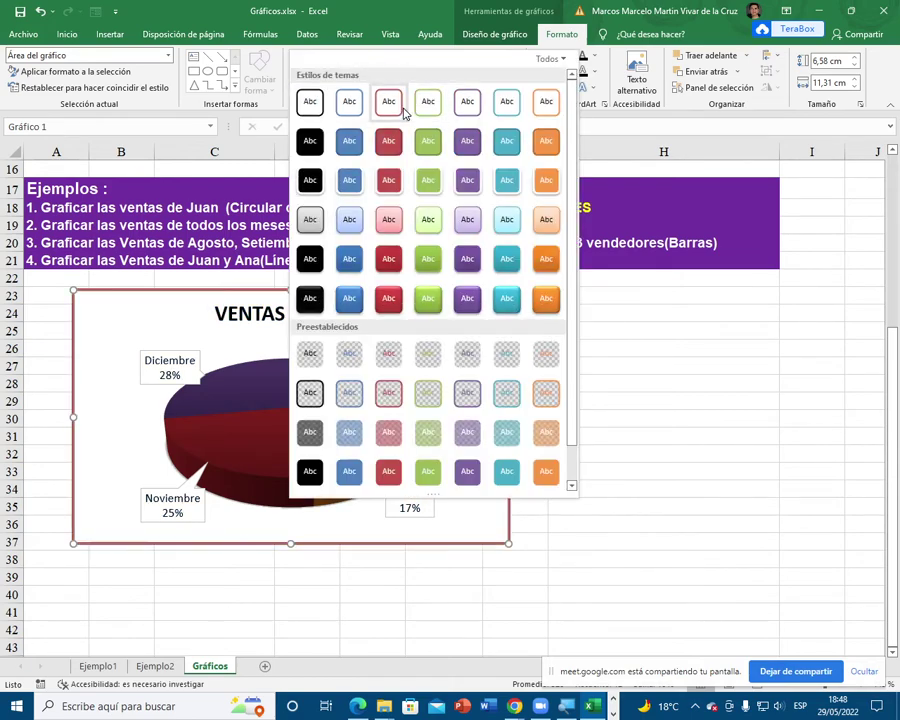
{"action": "left_click", "coordinate": [390, 104]}
Step: Browse the gradient and texture fill options for the chart area
{"action": "left_click", "coordinate": [462, 60]}
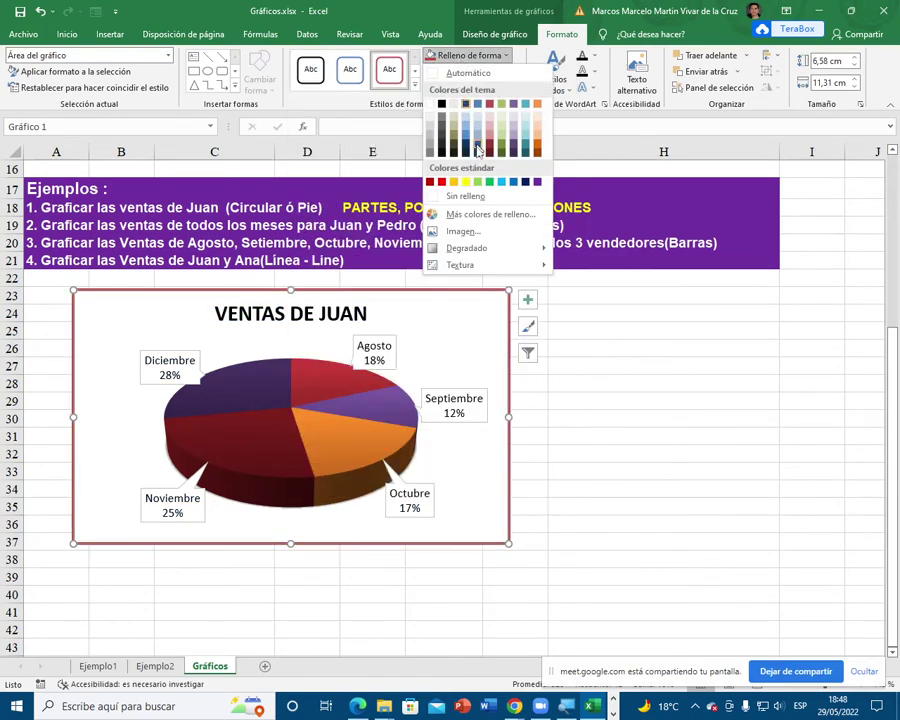
{"action": "mouse_move", "coordinate": [476, 247]}
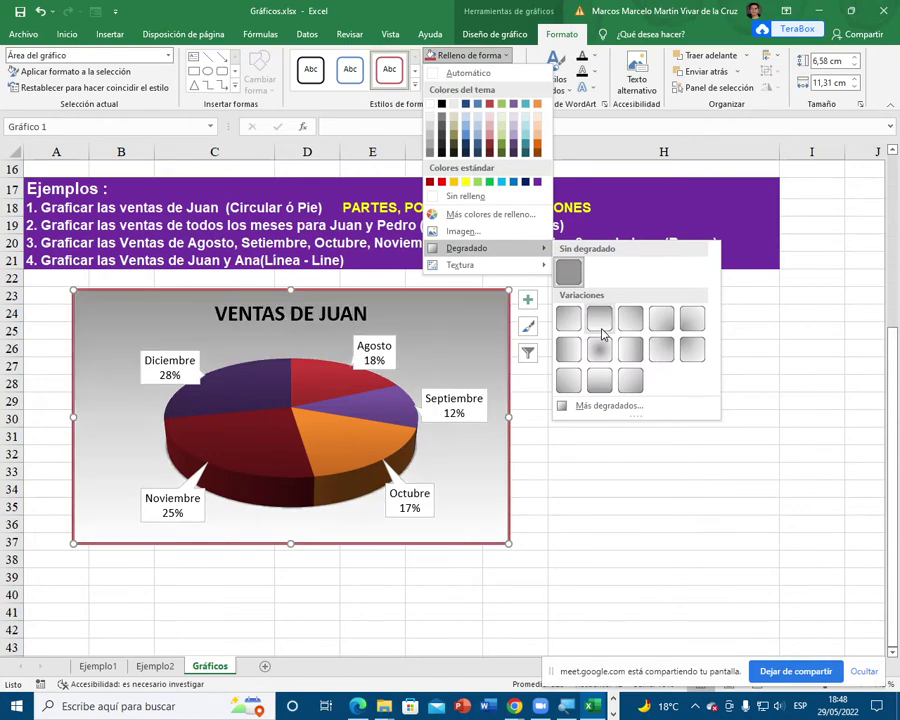
{"action": "mouse_move", "coordinate": [522, 264]}
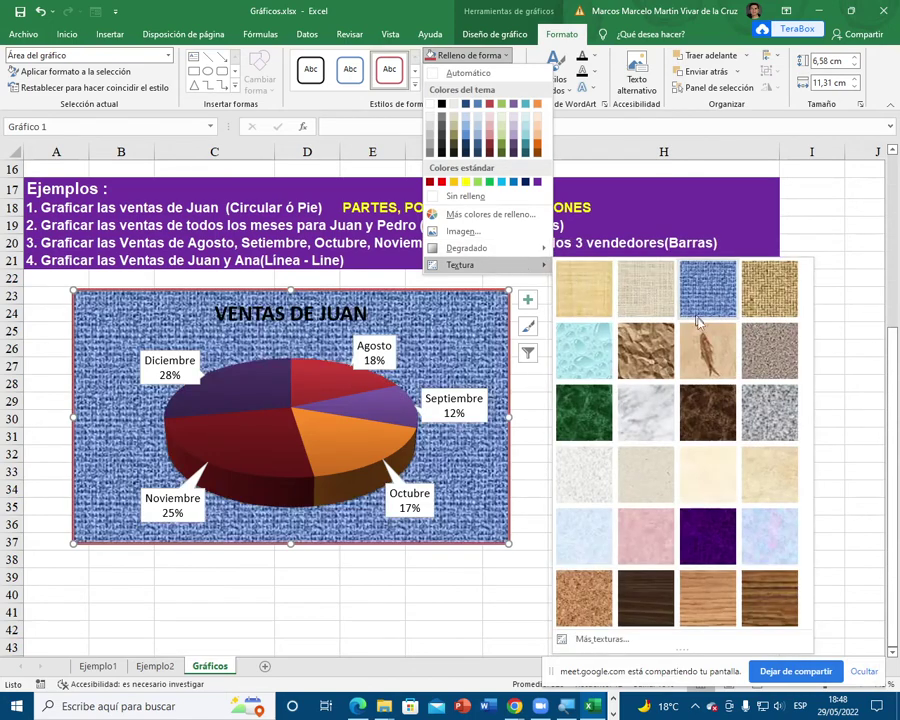
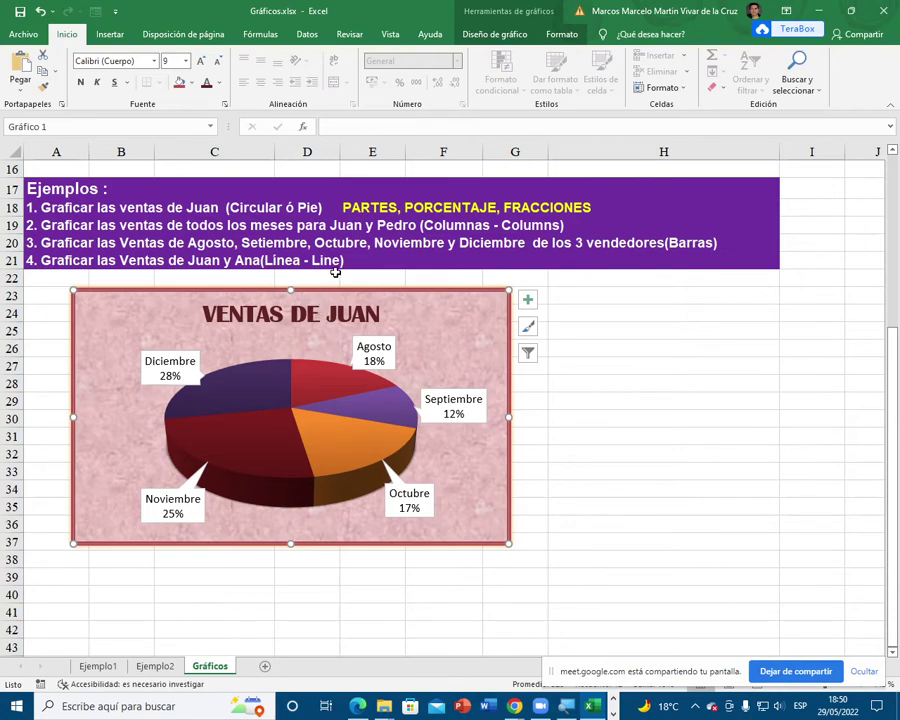
Step: Stop sharing the screen and switch to the Google Meet call window
{"action": "scroll", "coordinate": [333, 279], "scroll_direction": "up", "scroll_amount": 4}
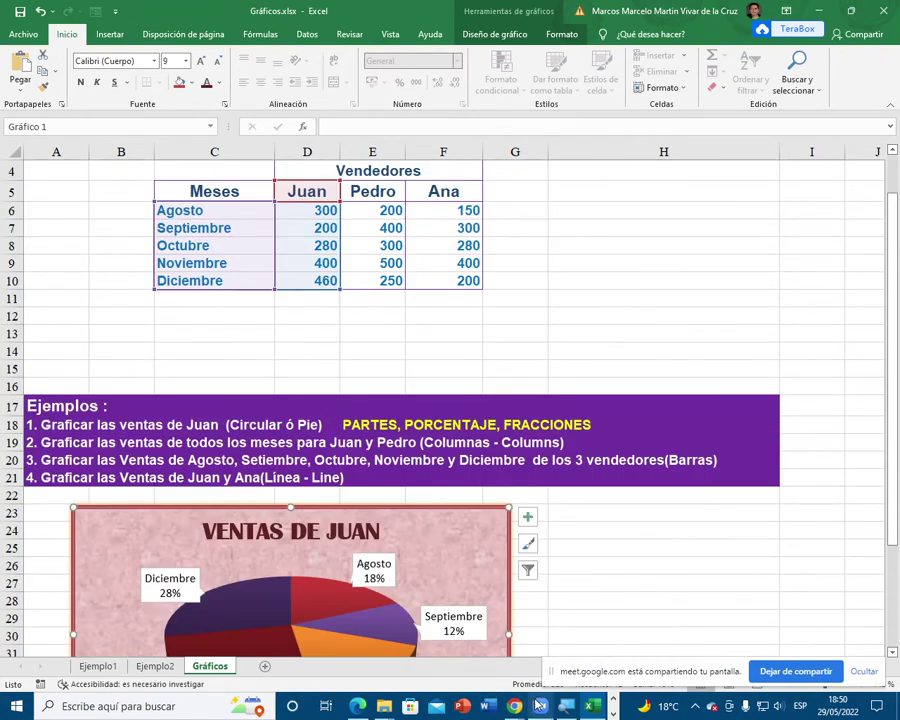
{"action": "left_click", "coordinate": [795, 671]}
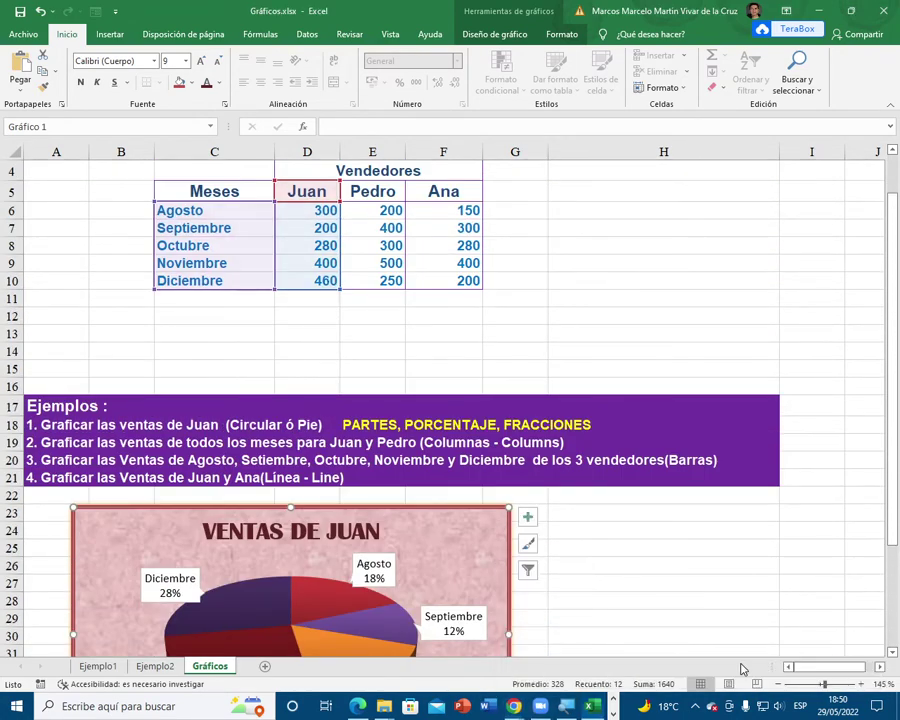
{"action": "mouse_move", "coordinate": [513, 706]}
{"action": "left_click", "coordinate": [562, 640]}
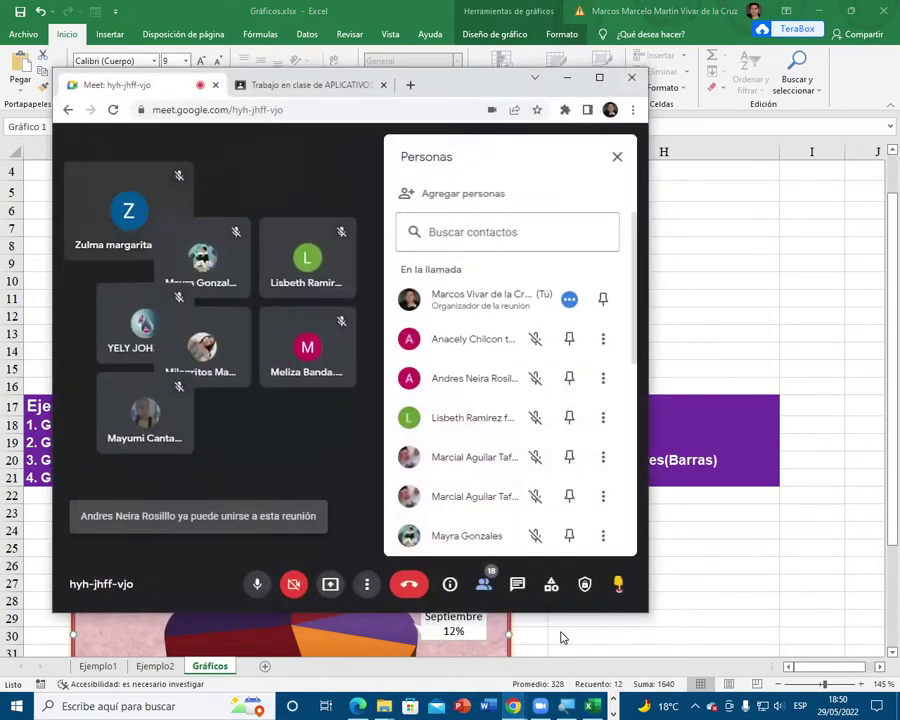
Step: Look through the list of participants in the call and minimise the meeting window
{"action": "scroll", "coordinate": [571, 478], "scroll_direction": "down", "scroll_amount": 4}
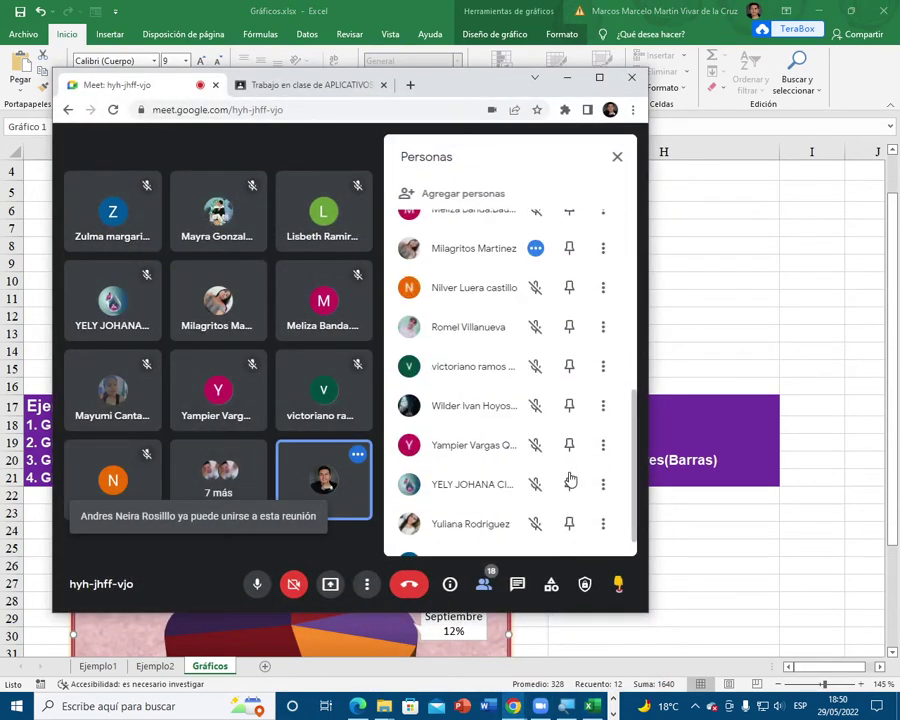
{"action": "scroll", "coordinate": [570, 479], "scroll_direction": "up", "scroll_amount": 2}
{"action": "scroll", "coordinate": [570, 478], "scroll_direction": "up", "scroll_amount": 1}
{"action": "scroll", "coordinate": [570, 478], "scroll_direction": "down", "scroll_amount": 3}
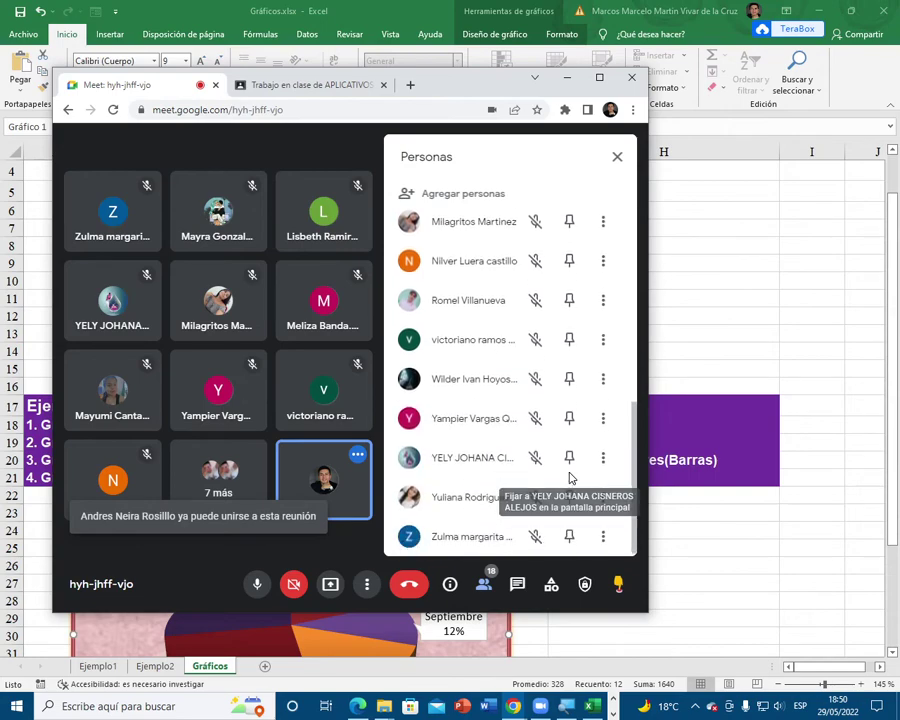
{"action": "scroll", "coordinate": [569, 472], "scroll_direction": "up", "scroll_amount": 6}
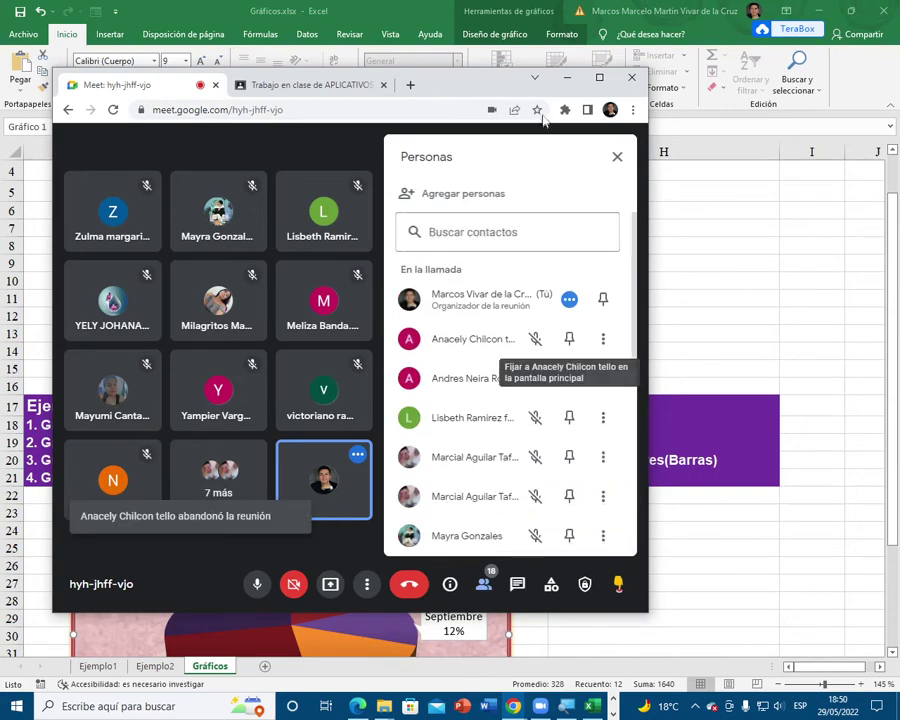
{"action": "left_click", "coordinate": [566, 81]}
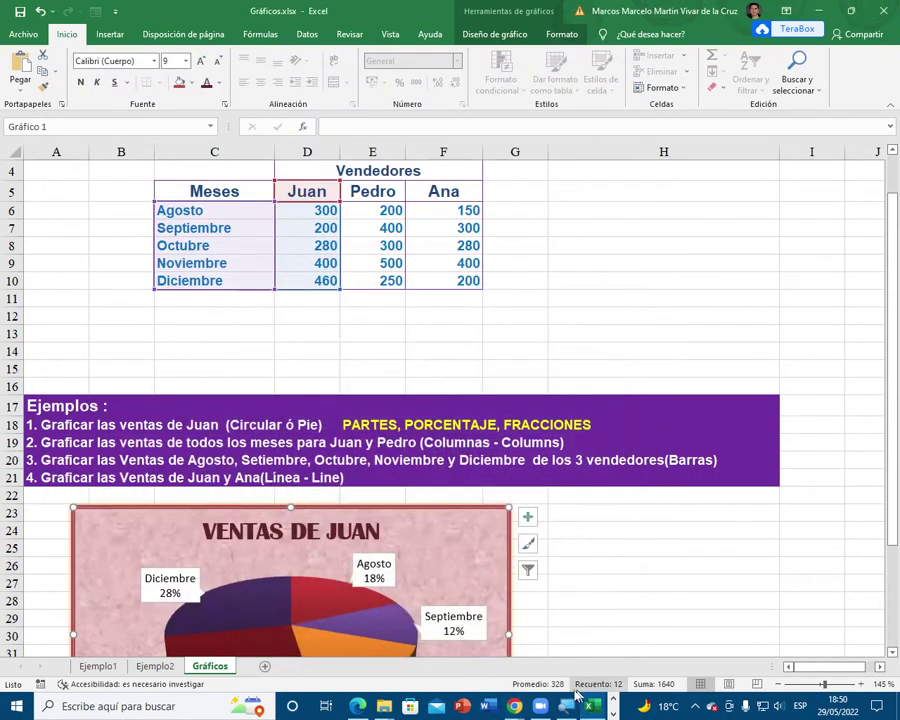
Step: Present the entire screen in the Google Meet call and return to the pie chart in the Excel workbook
{"action": "mouse_move", "coordinate": [513, 706]}
{"action": "left_click", "coordinate": [532, 617]}
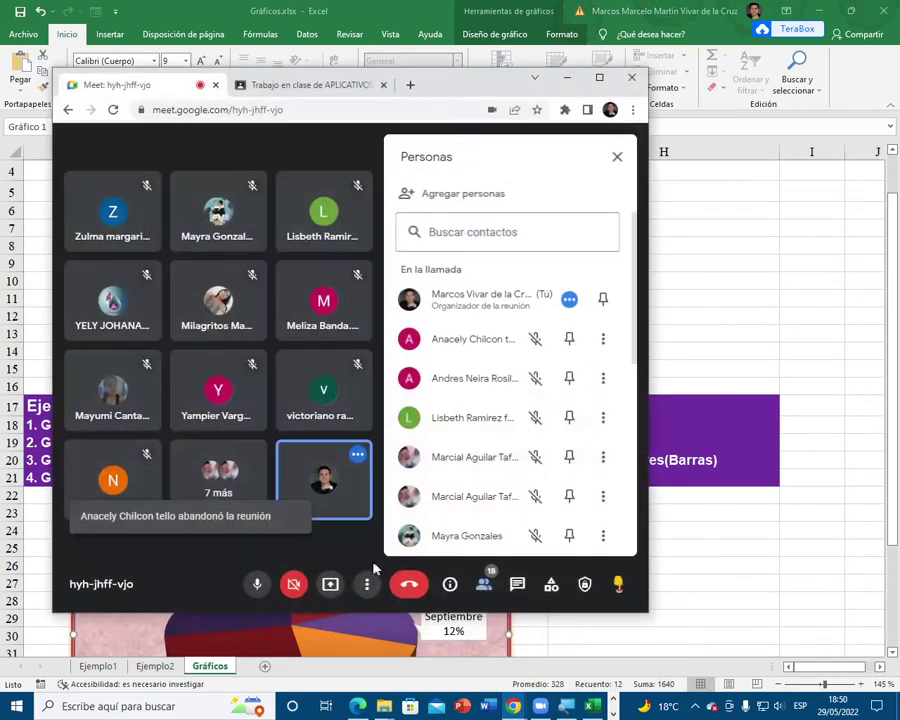
{"action": "left_click", "coordinate": [330, 584]}
{"action": "left_click", "coordinate": [368, 485]}
{"action": "left_click", "coordinate": [384, 333]}
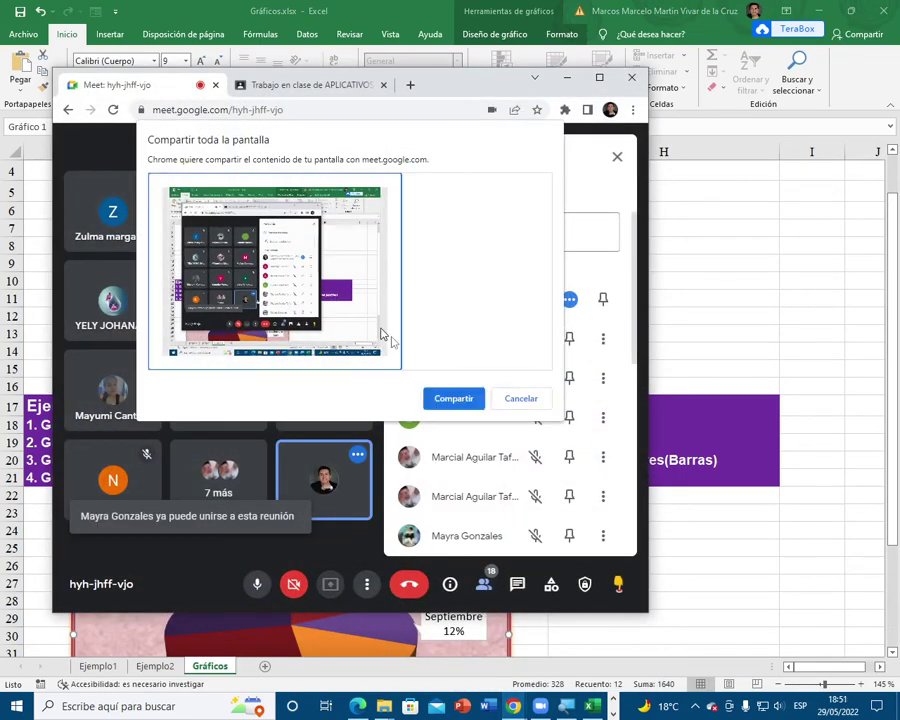
{"action": "left_click", "coordinate": [455, 398]}
{"action": "left_click", "coordinate": [566, 78]}
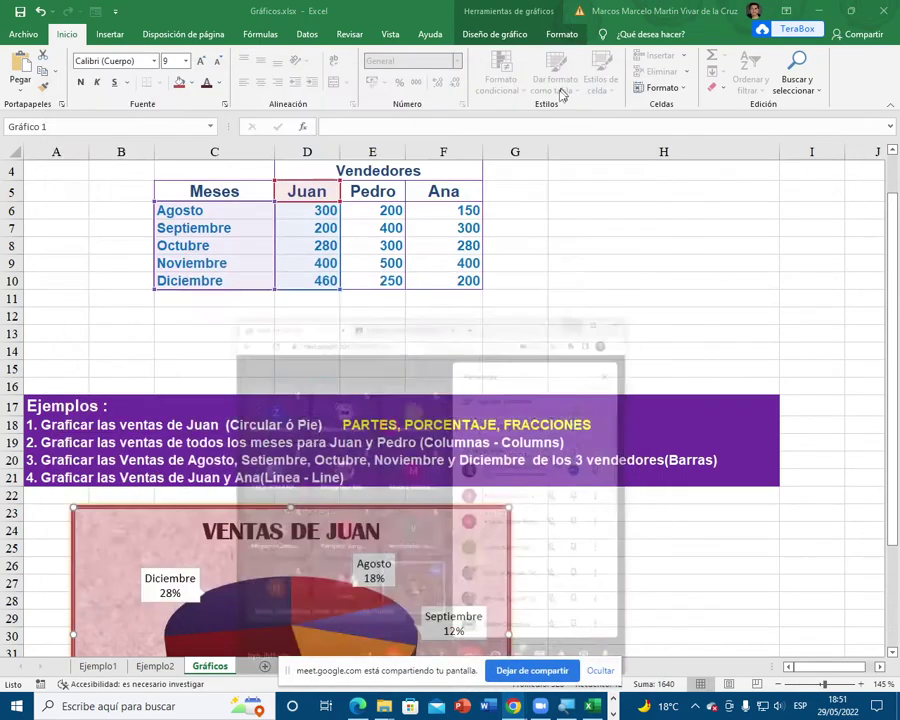
{"action": "left_click", "coordinate": [135, 441]}
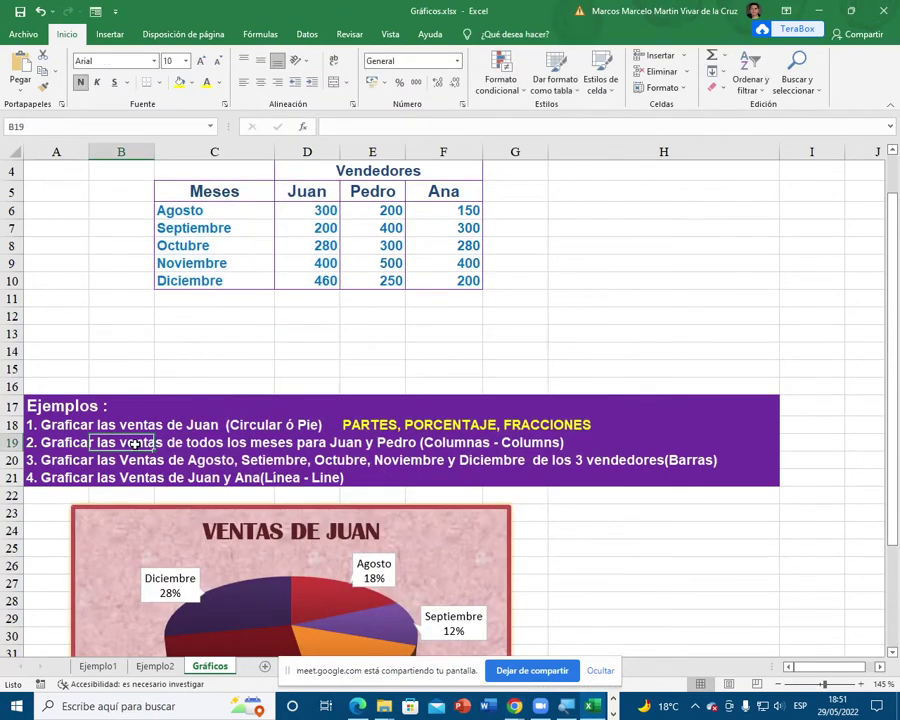
{"action": "scroll", "coordinate": [136, 441], "scroll_direction": "down", "scroll_amount": 2}
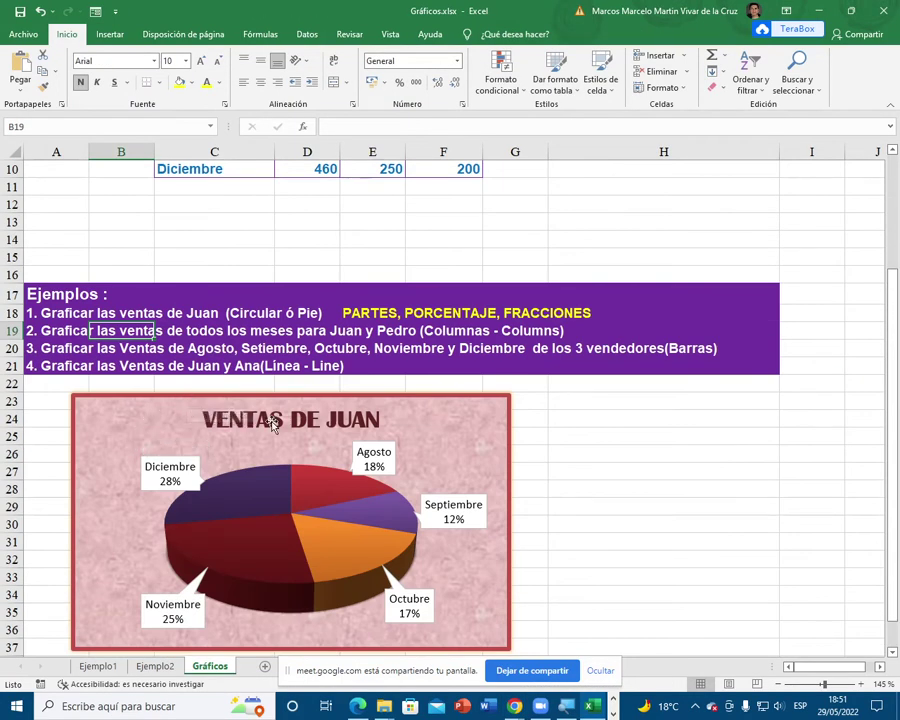
Step: Mute the participant who is speaking in the Google Meet call, check the participant list, and minimise the meeting window
{"action": "left_click", "coordinate": [514, 706]}
{"action": "left_click", "coordinate": [505, 645]}
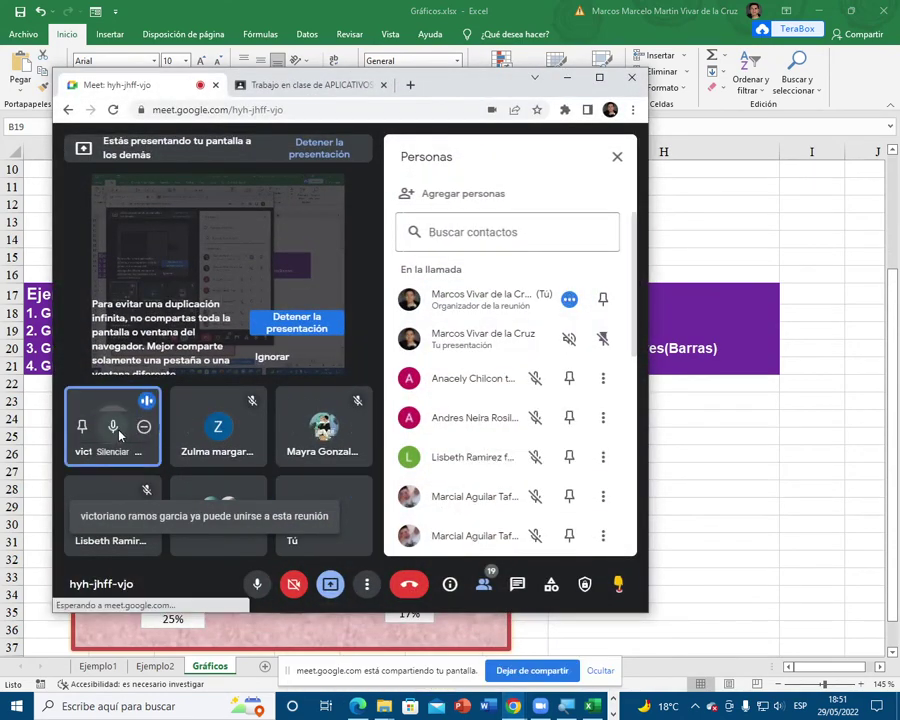
{"action": "left_click", "coordinate": [124, 426]}
{"action": "left_click", "coordinate": [444, 416]}
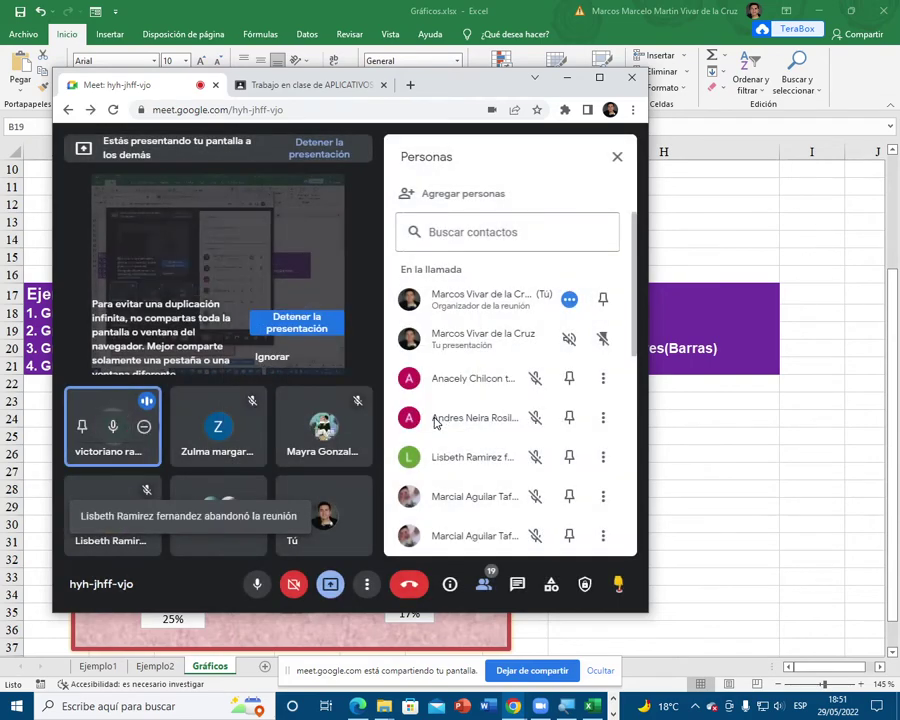
{"action": "scroll", "coordinate": [540, 420], "scroll_direction": "down", "scroll_amount": 10}
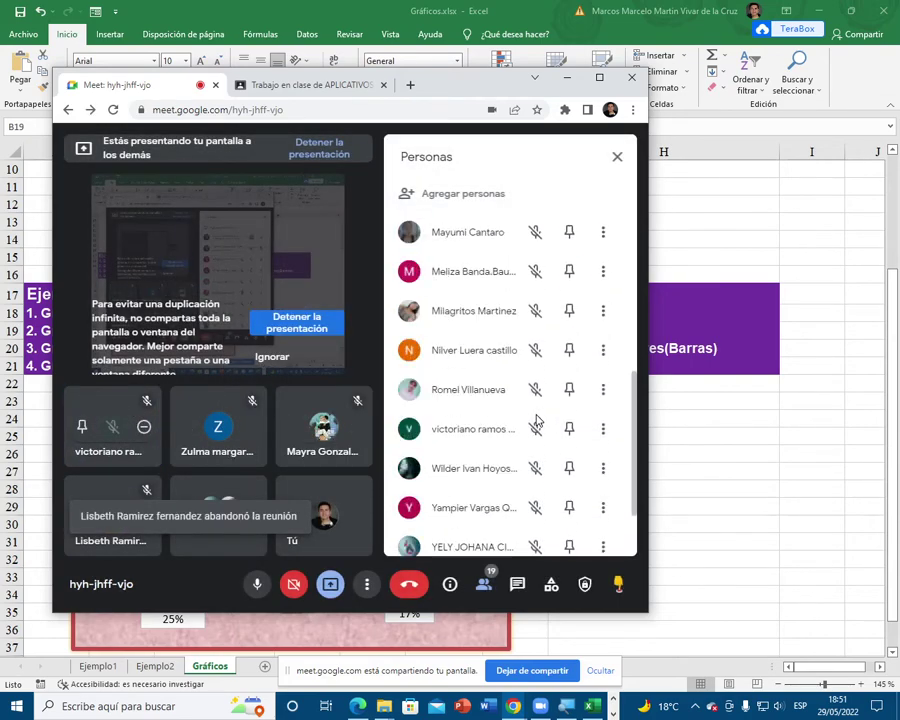
{"action": "left_click", "coordinate": [567, 79]}
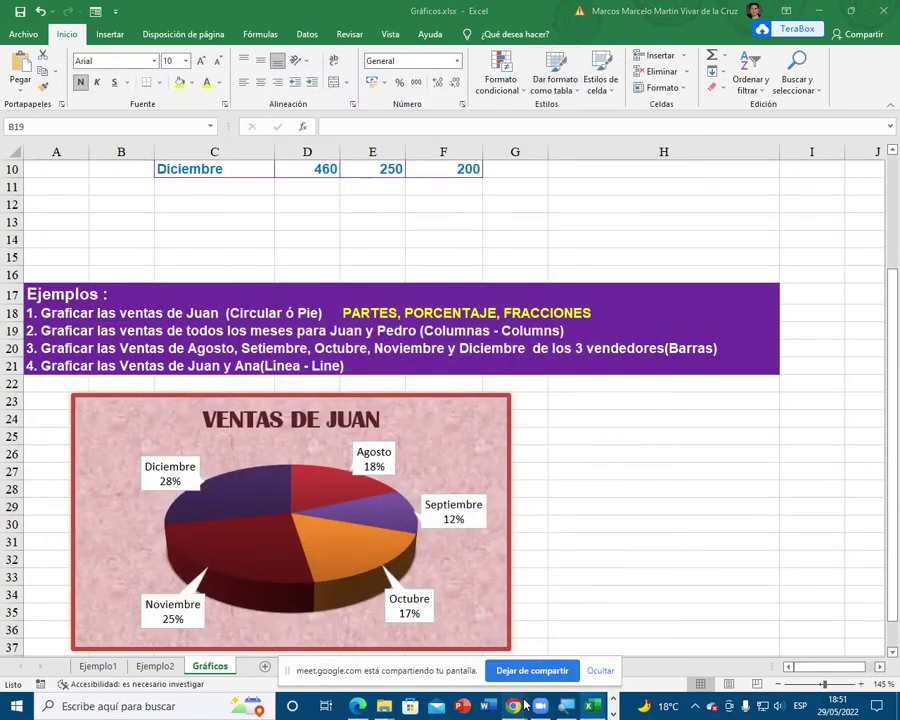
Step: Reopen the Google Meet window and mute the same participant again for everyone in the call
{"action": "mouse_move", "coordinate": [514, 706]}
{"action": "left_click", "coordinate": [520, 620]}
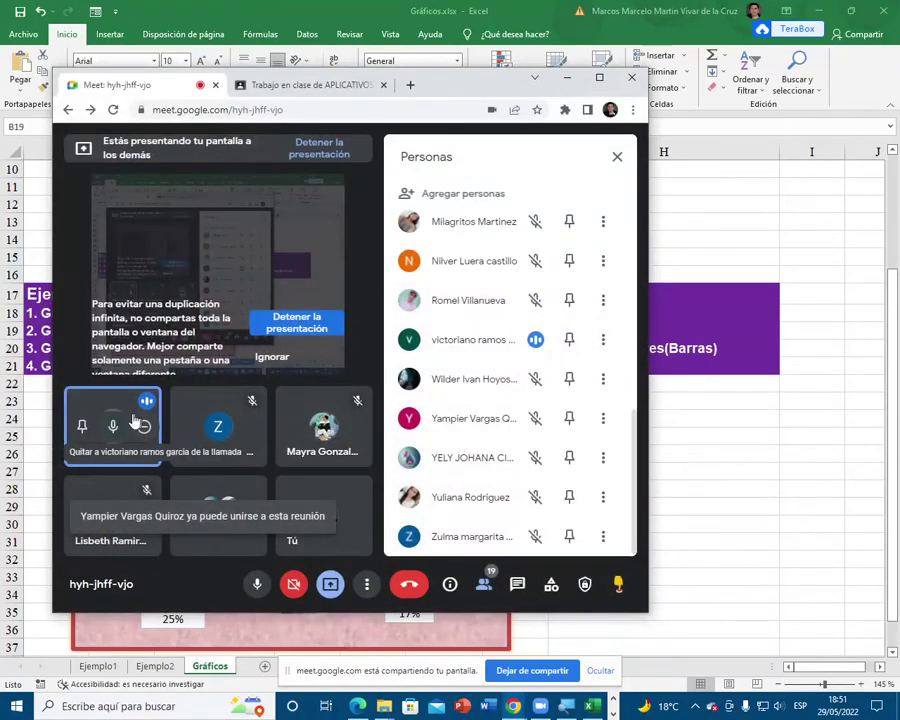
{"action": "left_click", "coordinate": [120, 426]}
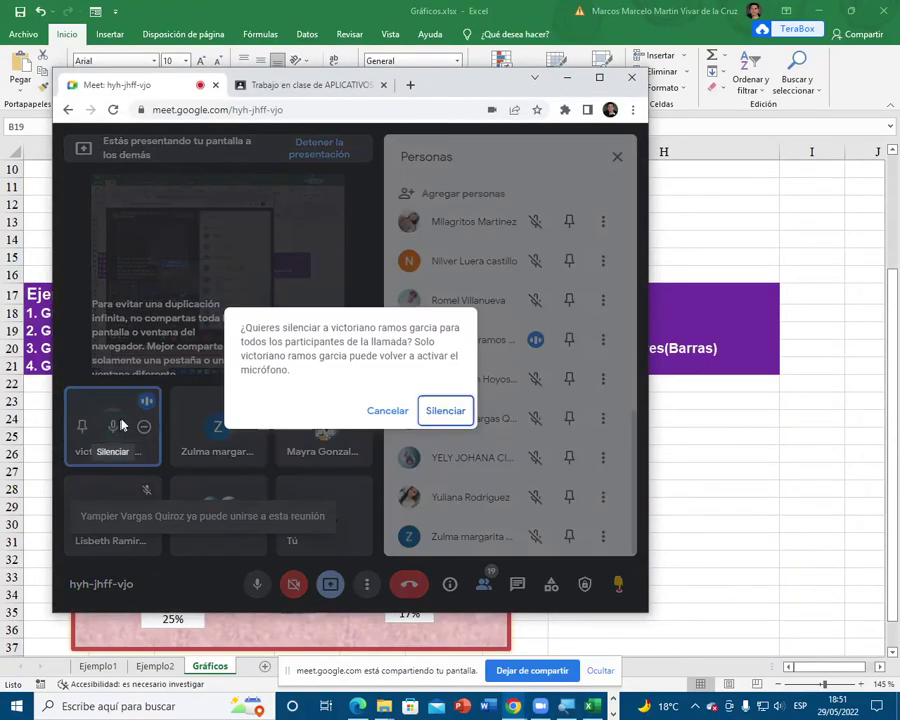
{"action": "left_click", "coordinate": [452, 412]}
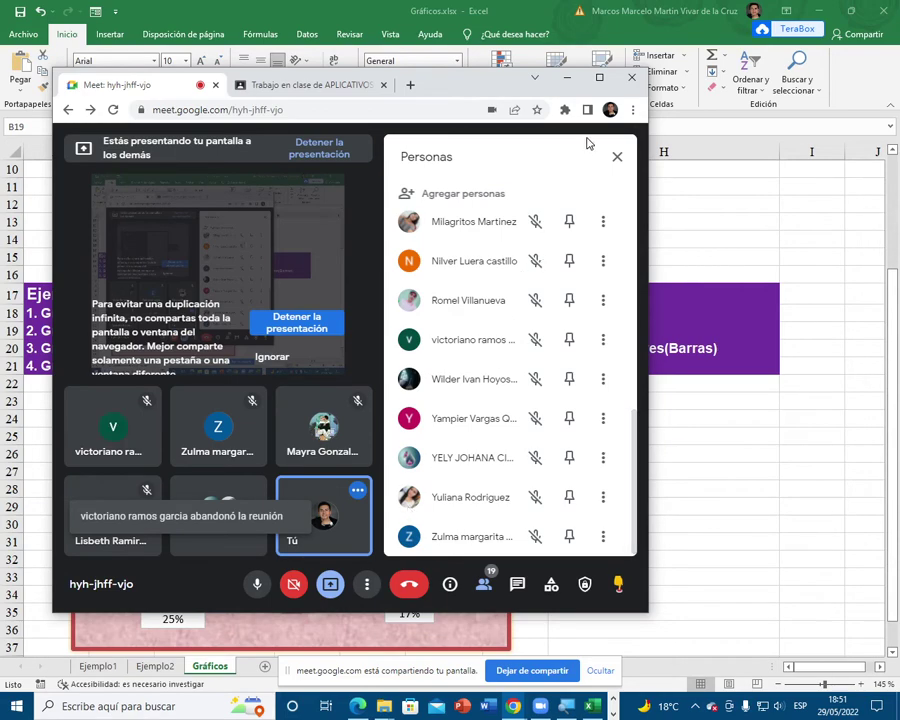
Step: Minimise the Google Meet window and go over the second example, the column chart task in row 19, in the Excel workbook
{"action": "left_click", "coordinate": [567, 78]}
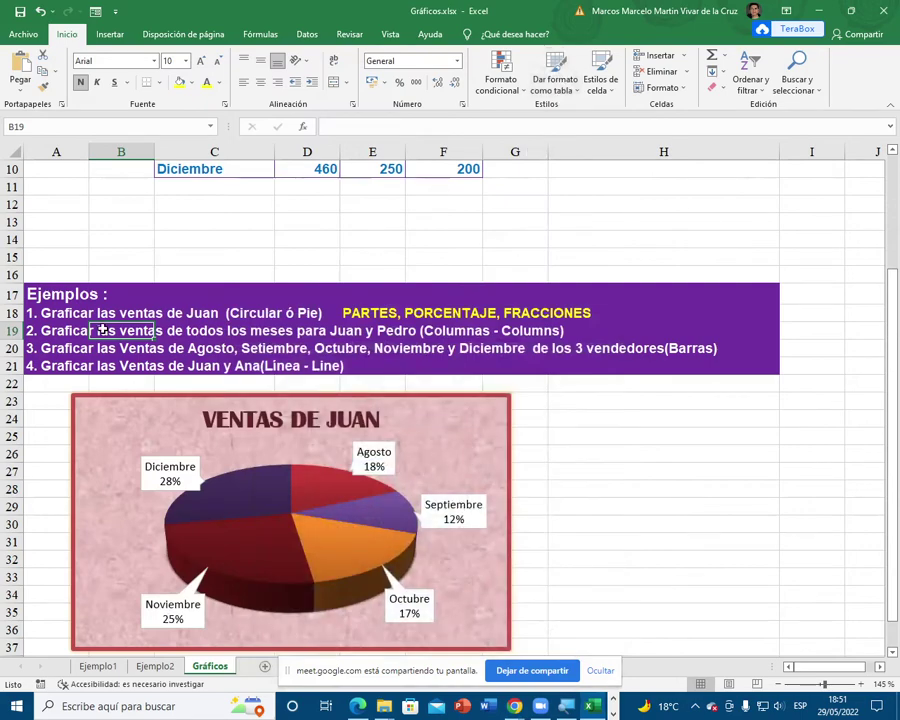
{"action": "left_click_drag", "start_coordinate": [82, 331], "coordinate": [480, 333]}
{"action": "left_click", "coordinate": [573, 331]}
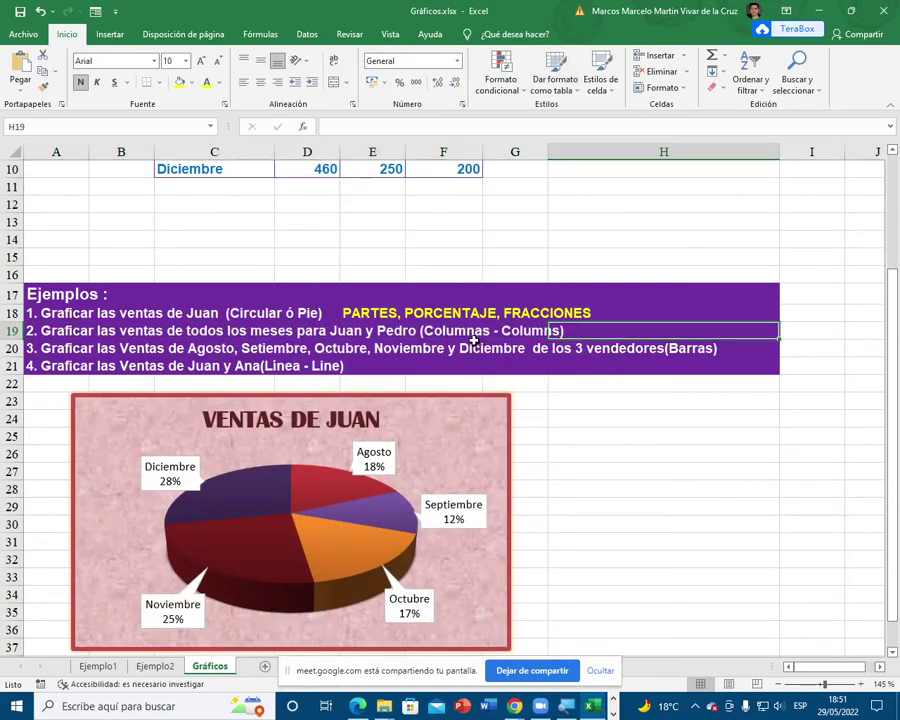
{"action": "key", "text": "Left"}
{"action": "key", "text": "Left"}
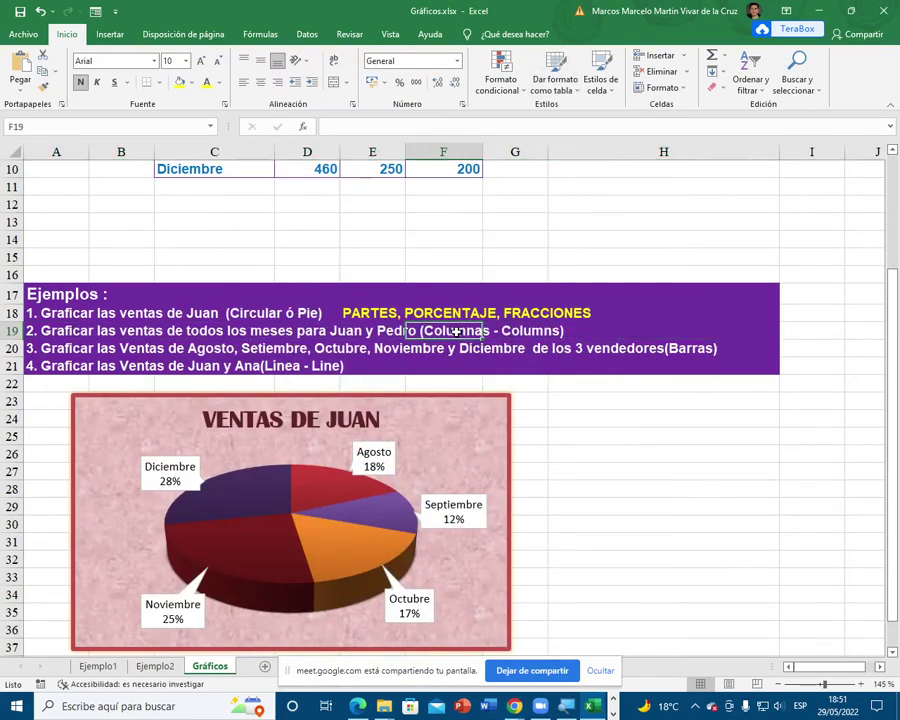
{"action": "left_click", "coordinate": [607, 332]}
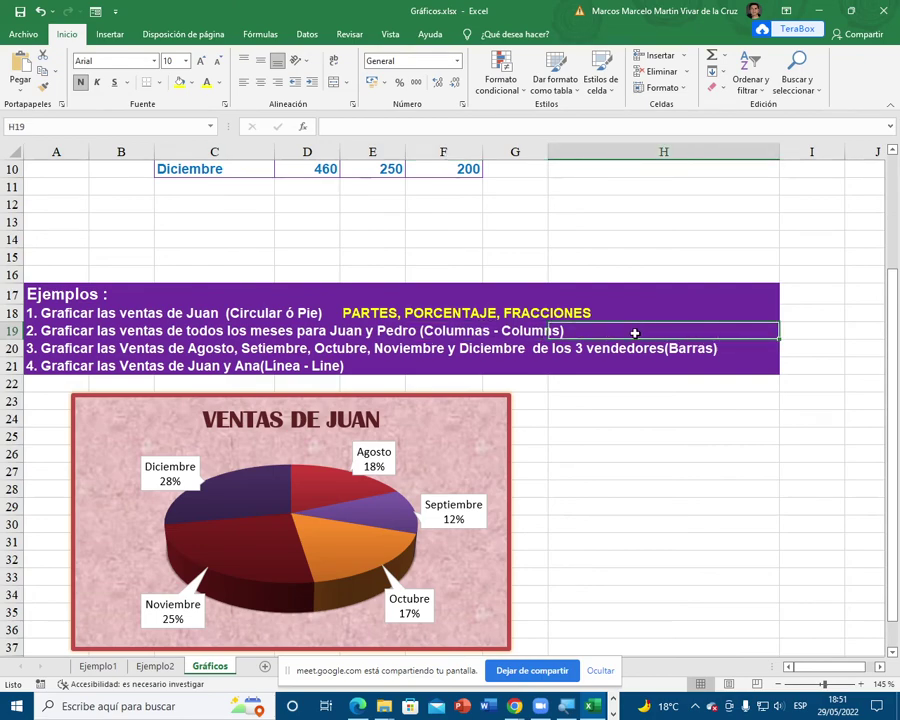
{"action": "left_click", "coordinate": [789, 339]}
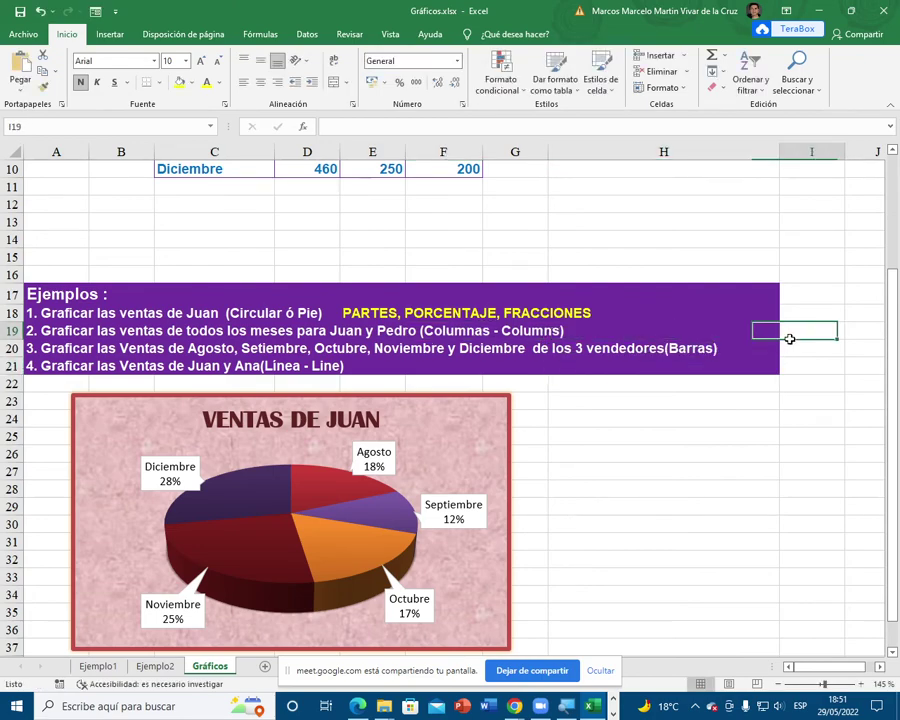
{"action": "left_click", "coordinate": [663, 334]}
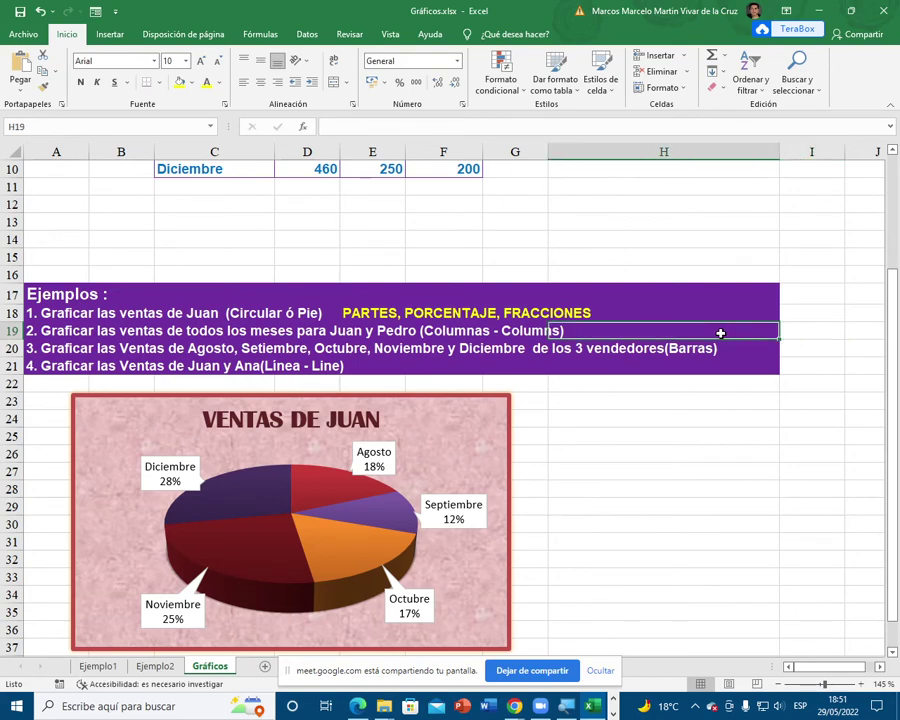
Step: Append the word COMPARACION, set off by spaces, to the end of the second example's text in cell A19
{"action": "left_click", "coordinate": [90, 329]}
{"action": "left_click", "coordinate": [746, 124]}
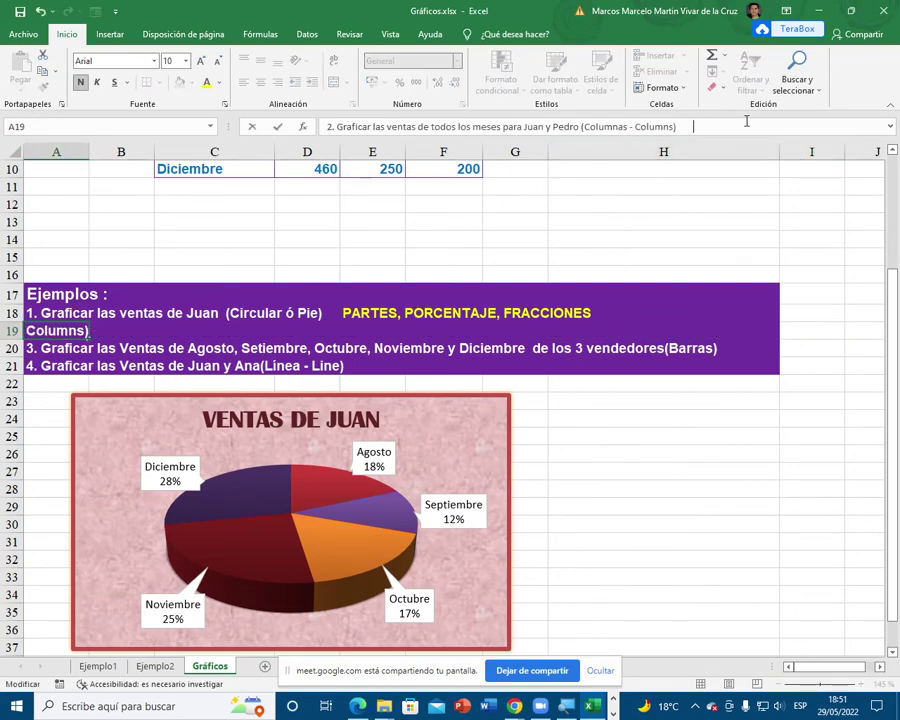
{"action": "type", "text": "com"}
{"action": "key", "text": "BackSpace"}
{"action": "key", "text": "BackSpace"}
{"action": "key", "text": "BackSpace"}
{"action": "type", "text": "COPMP"}
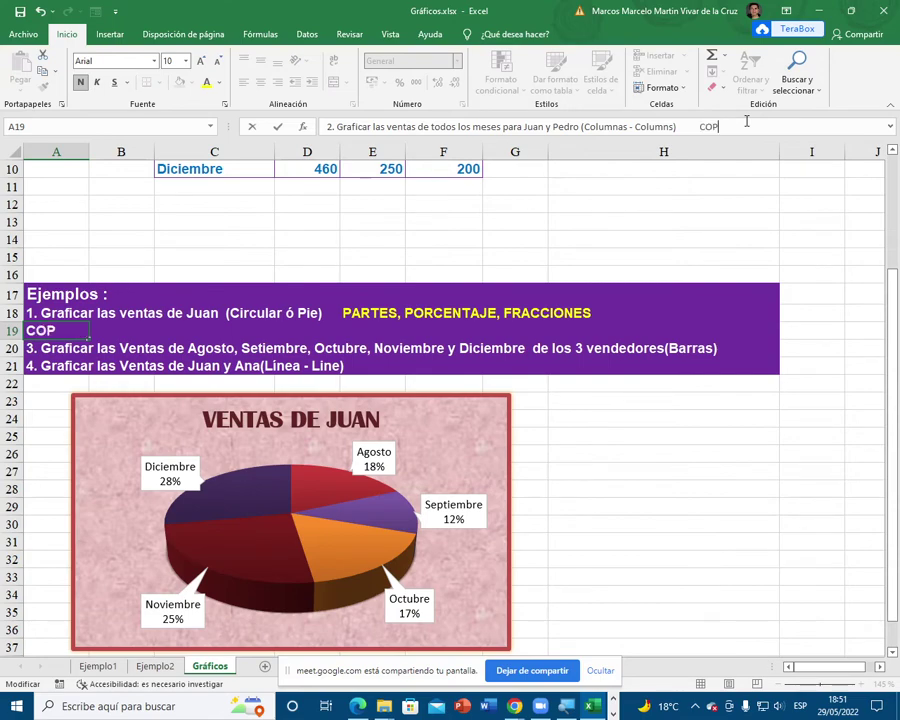
{"action": "key", "text": "BackSpace"}
{"action": "key", "text": "BackSpace"}
{"action": "key", "text": "BackSpace"}
{"action": "type", "text": "MPARACI"}
{"action": "key", "text": "BackSpace"}
{"action": "key", "text": "BackSpace"}
{"action": "key", "text": "BackSpace"}
{"action": "type", "text": "RACION"}
{"action": "key", "text": "Return"}
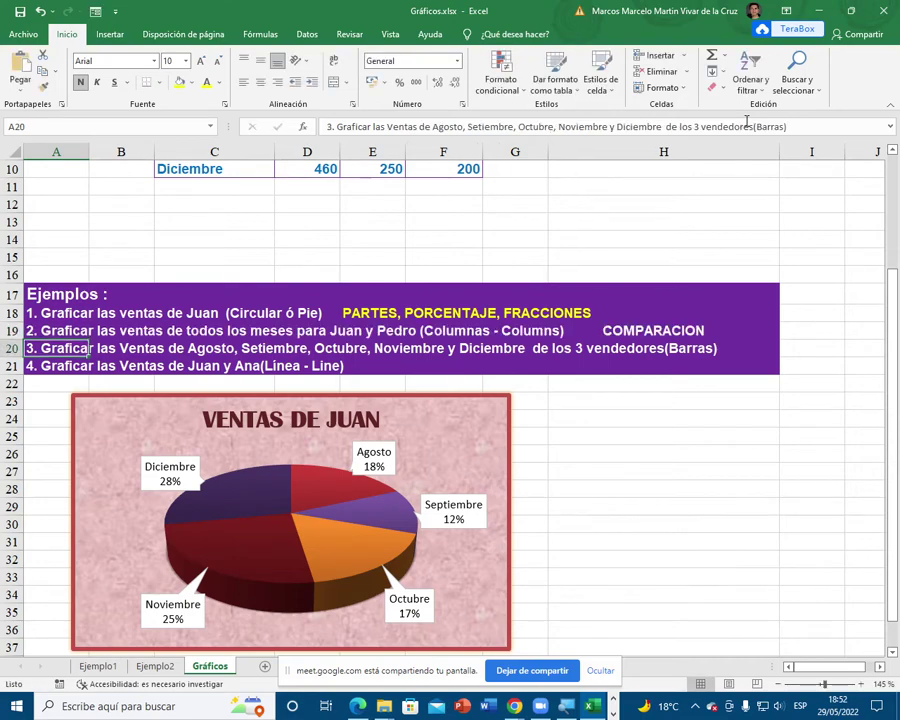
Step: Colour only the word COMPARACION in cell A19 yellow, matching the note on the first example
{"action": "key", "text": "Up"}
{"action": "left_click", "coordinate": [775, 126]}
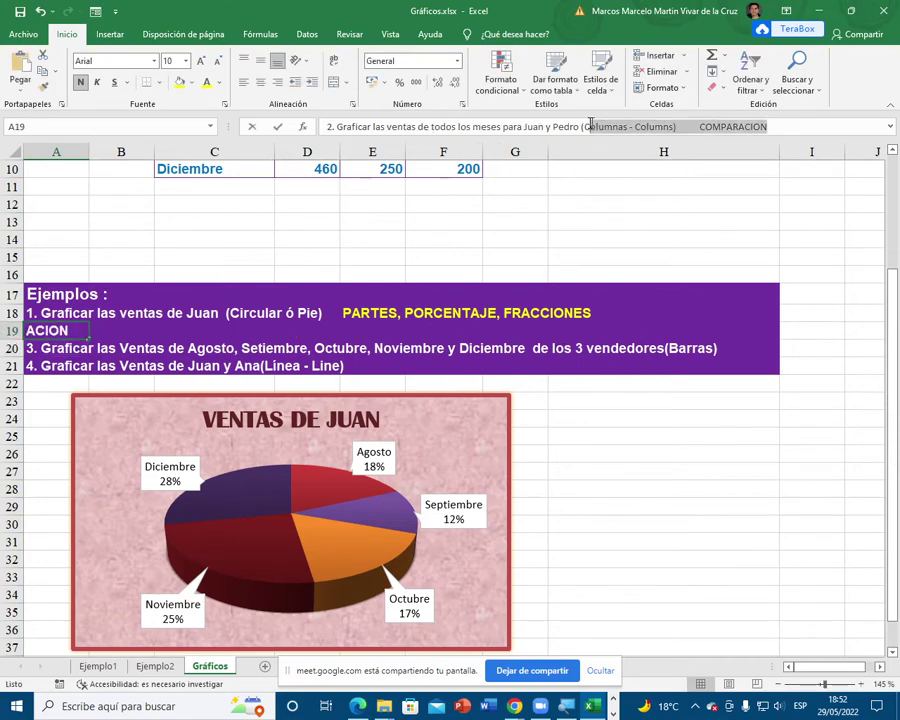
{"action": "left_click_drag", "start_coordinate": [780, 126], "coordinate": [693, 120]}
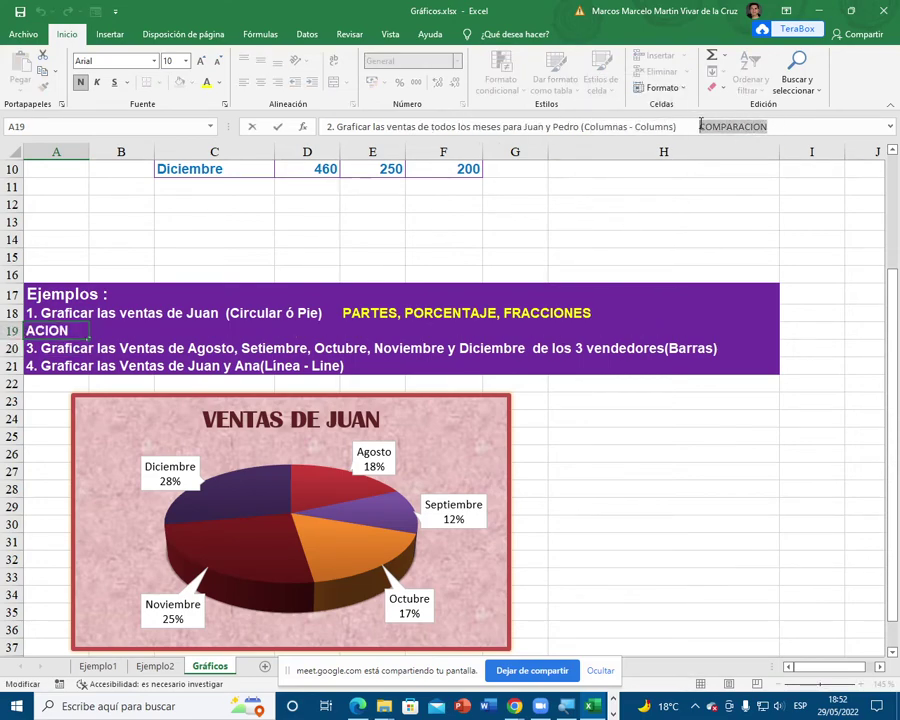
{"action": "left_click", "coordinate": [629, 382]}
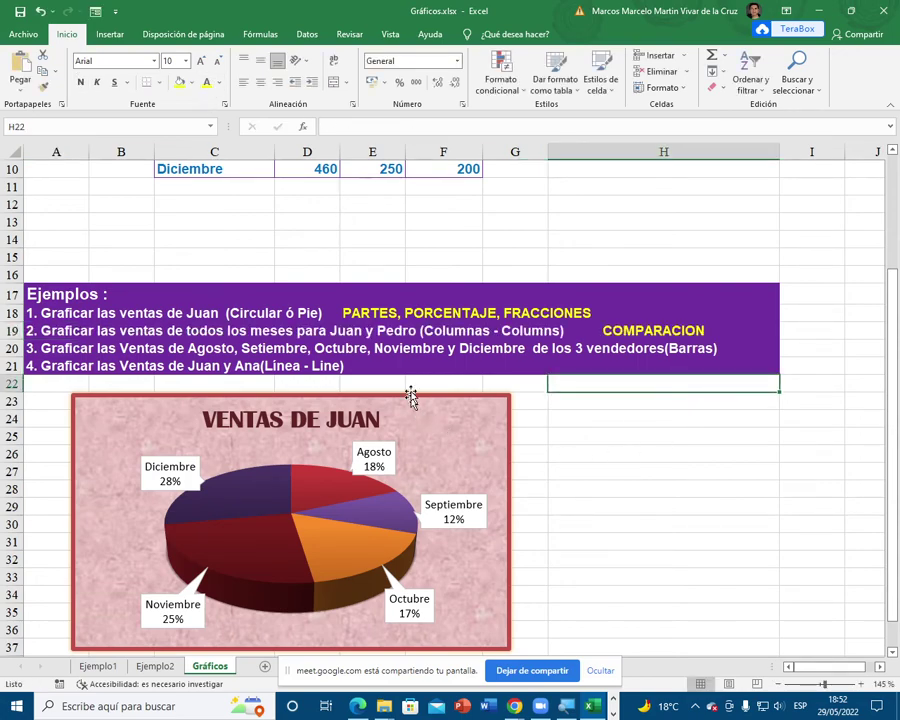
Step: Select the months and the first two sellers' sales with headers (C5:E10) and show all available chart types for inserting a chart
{"action": "left_click", "coordinate": [409, 330]}
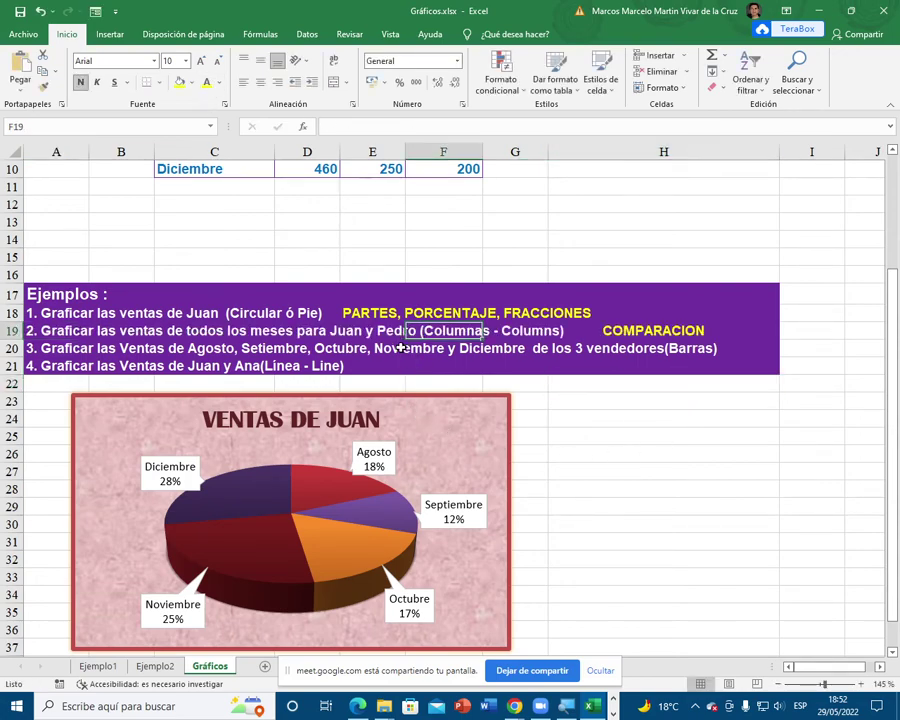
{"action": "scroll", "coordinate": [428, 353], "scroll_direction": "up", "scroll_amount": 2}
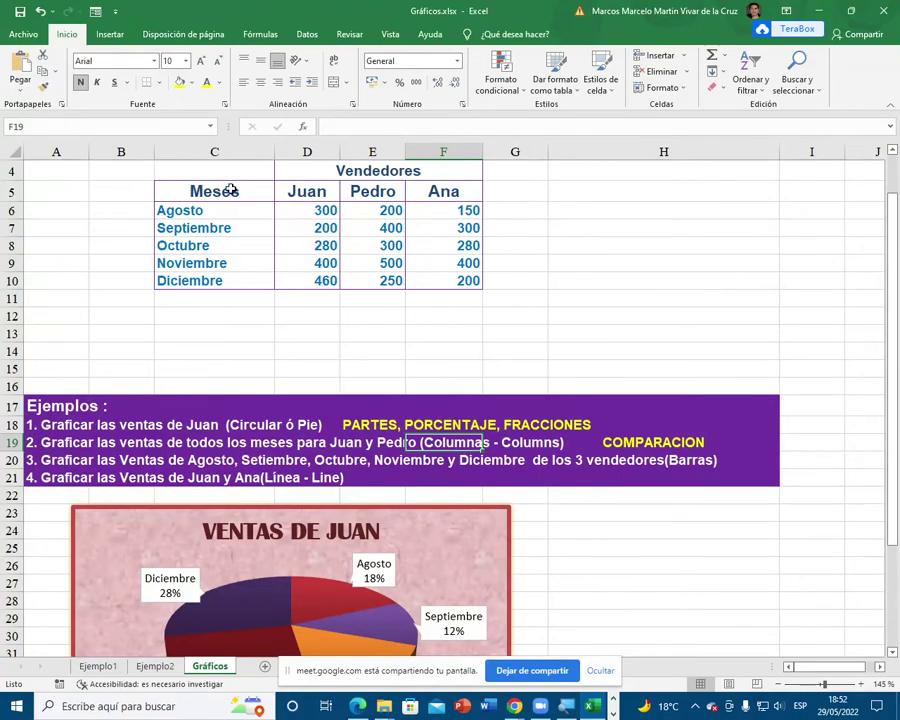
{"action": "left_click_drag", "start_coordinate": [231, 189], "coordinate": [374, 283]}
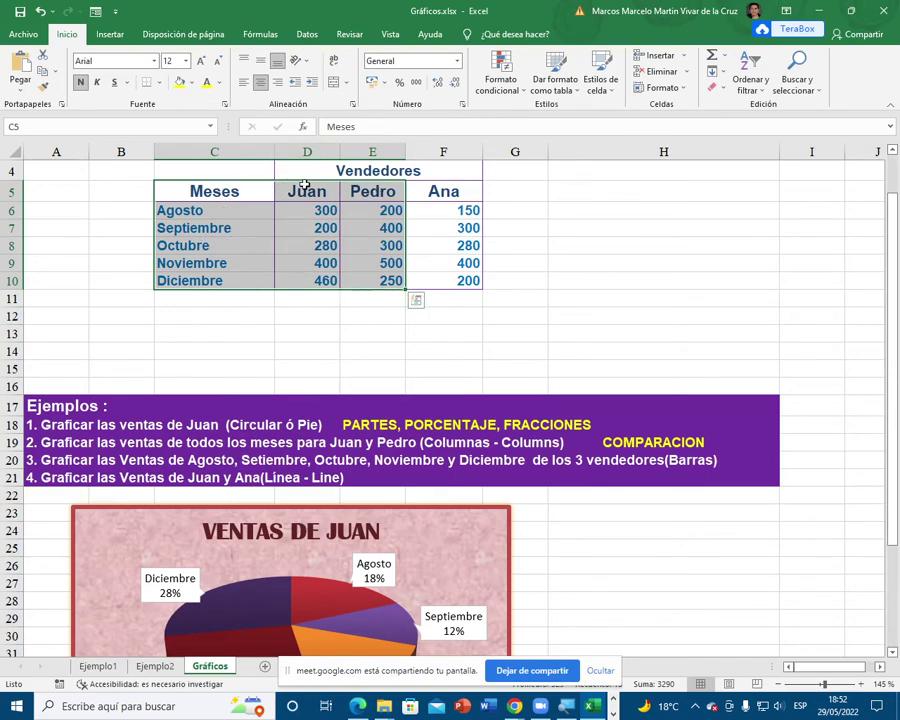
{"action": "left_click", "coordinate": [130, 36]}
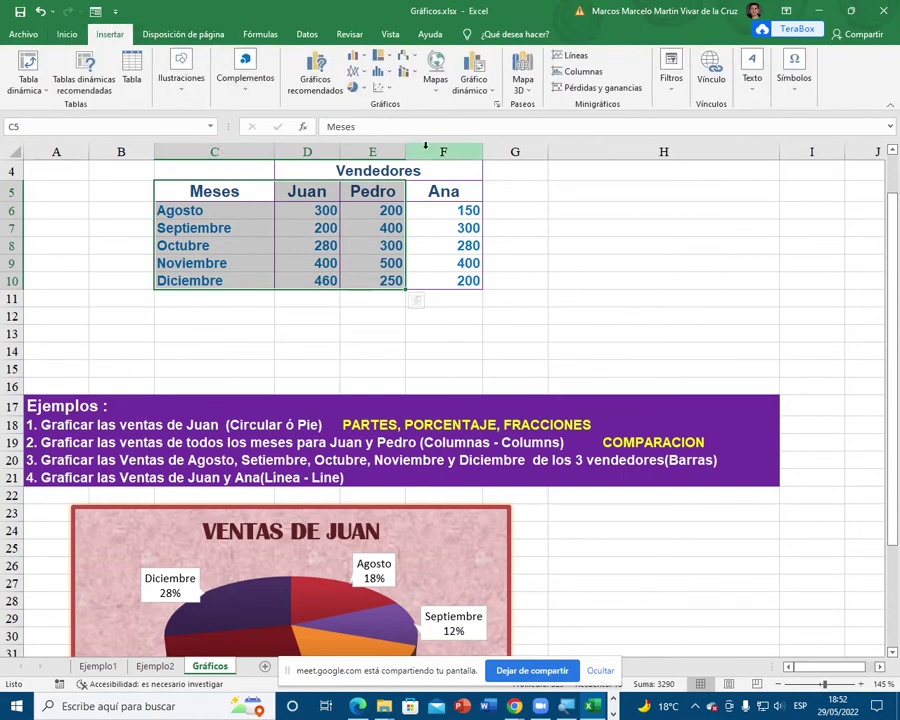
{"action": "left_click", "coordinate": [500, 109]}
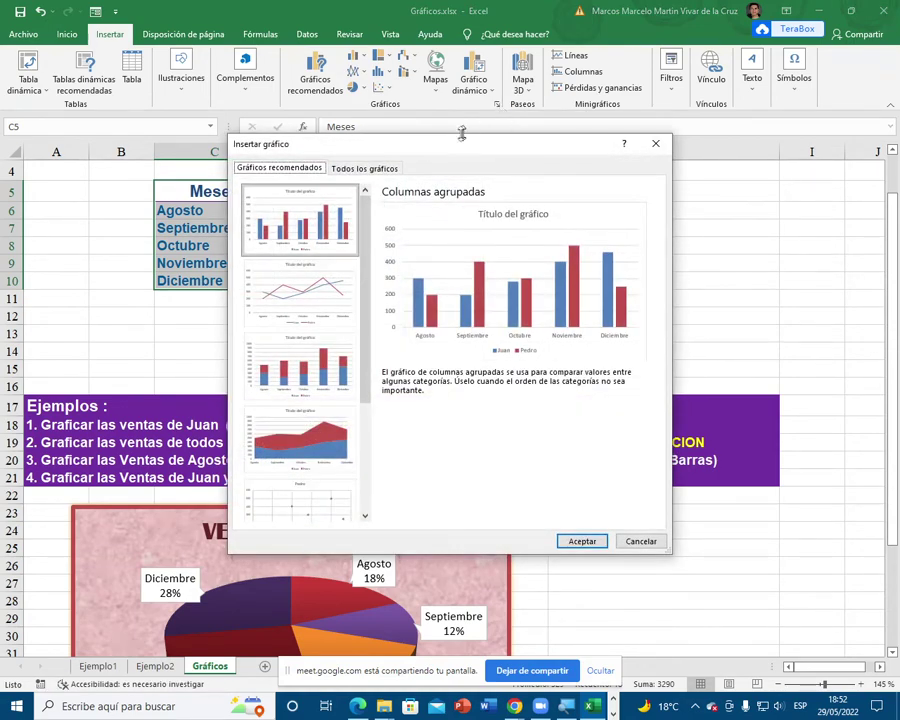
{"action": "left_click", "coordinate": [368, 170]}
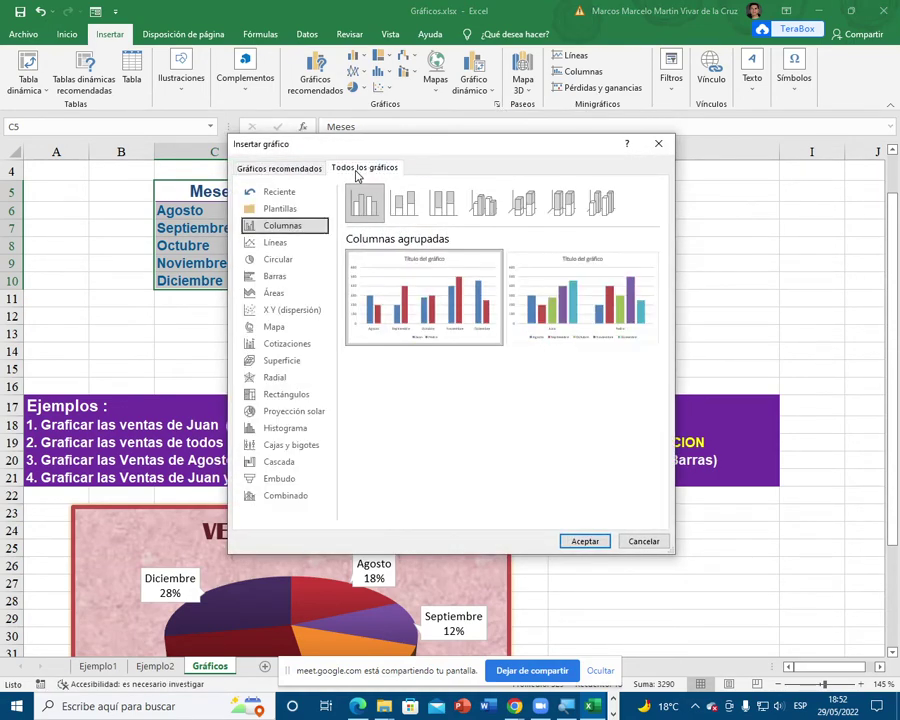
Step: Move the chart dialog off the sales table and compare the previews of the stacked, 100% stacked and 3D column subtypes
{"action": "left_click_drag", "start_coordinate": [372, 158], "coordinate": [559, 165]}
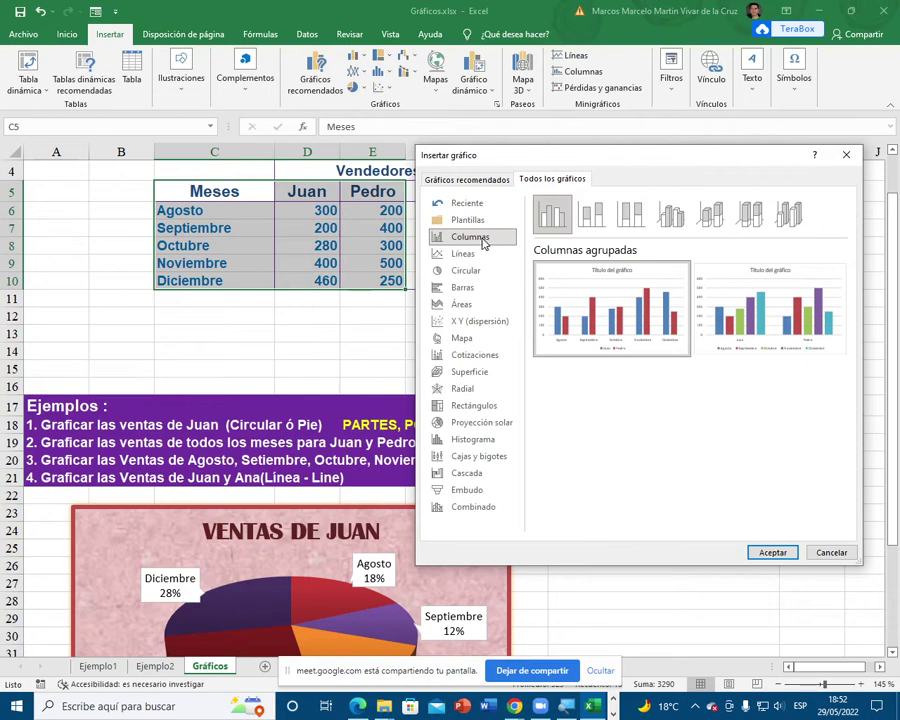
{"action": "left_click", "coordinate": [591, 212]}
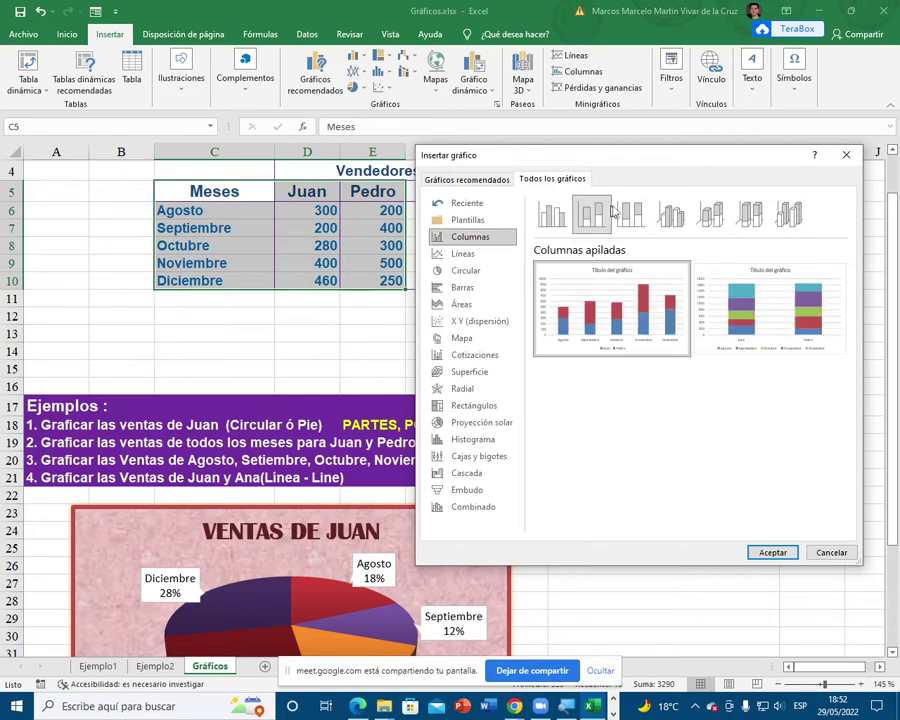
{"action": "left_click", "coordinate": [628, 213]}
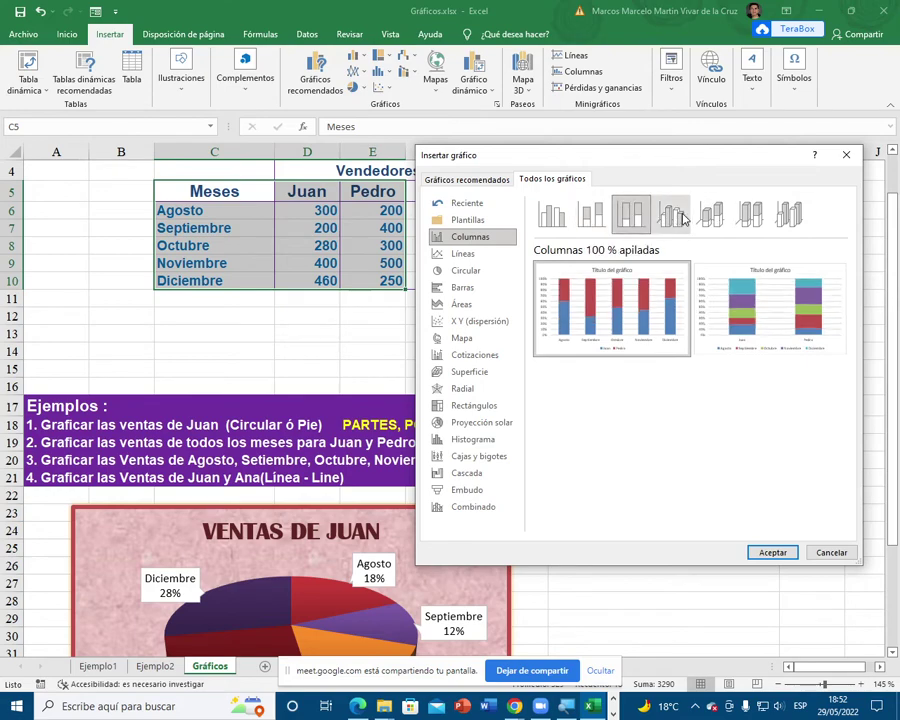
{"action": "left_click", "coordinate": [670, 213]}
{"action": "left_click", "coordinate": [710, 213]}
{"action": "left_click", "coordinate": [750, 213]}
{"action": "left_click", "coordinate": [780, 222]}
{"action": "left_click", "coordinate": [710, 220]}
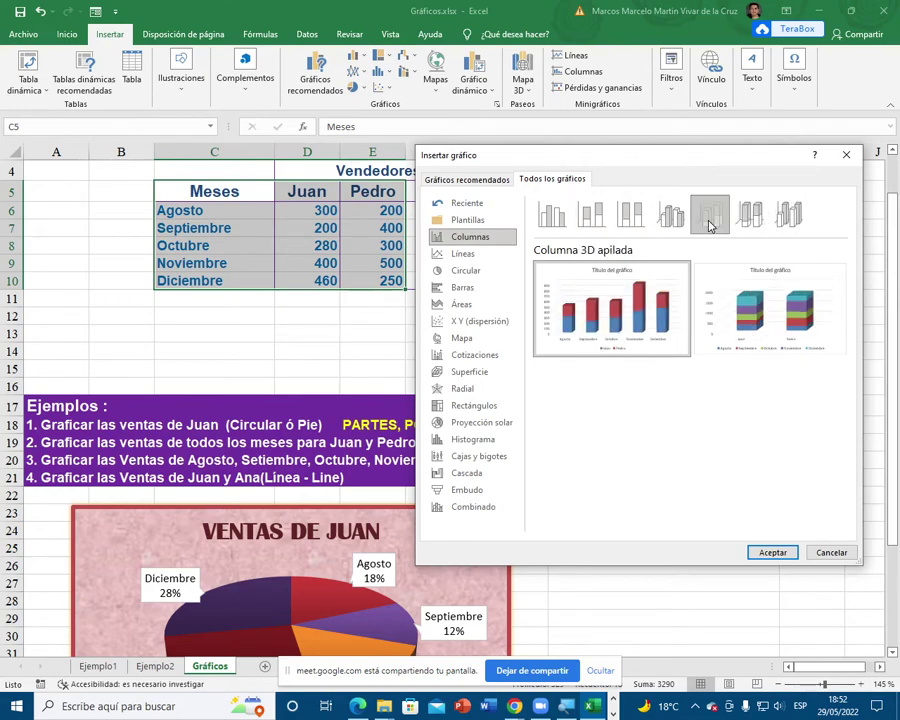
{"action": "left_click", "coordinate": [670, 218]}
{"action": "left_click", "coordinate": [591, 220]}
{"action": "left_click", "coordinate": [630, 213]}
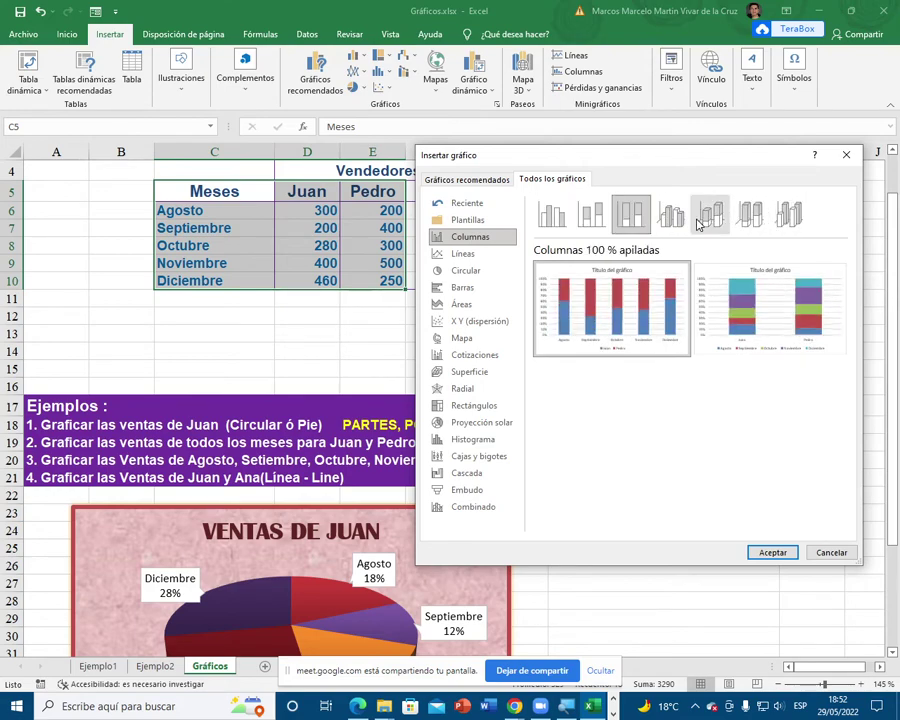
{"action": "left_click", "coordinate": [750, 214]}
{"action": "left_click", "coordinate": [710, 216]}
{"action": "left_click", "coordinate": [630, 215]}
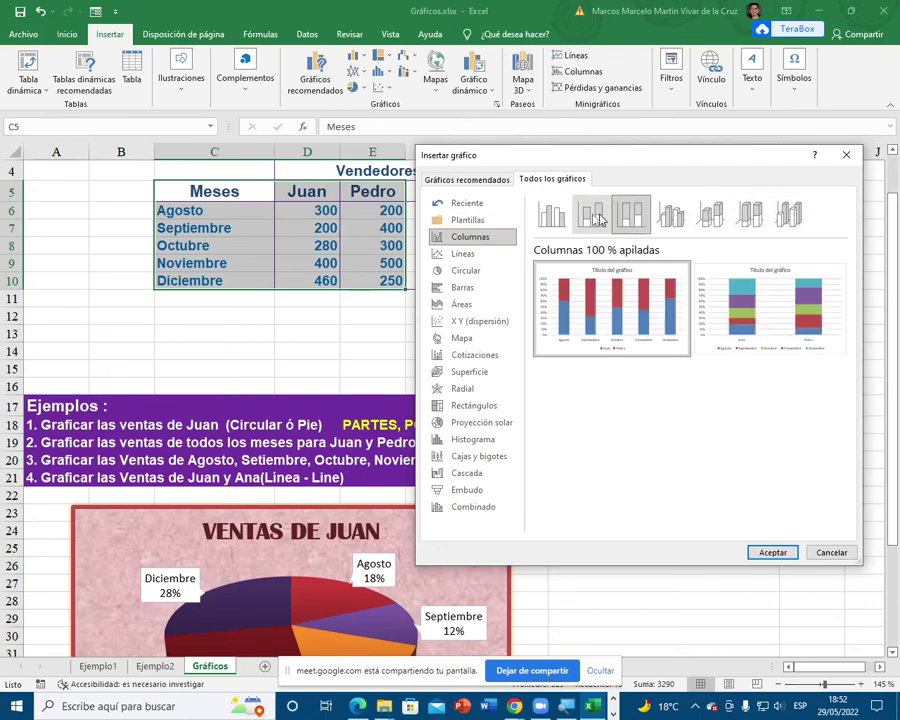
Step: Insert a clustered column chart (Columnas agrupadas) with the months as categories and move it slightly upward on the sheet
{"action": "left_click", "coordinate": [553, 214]}
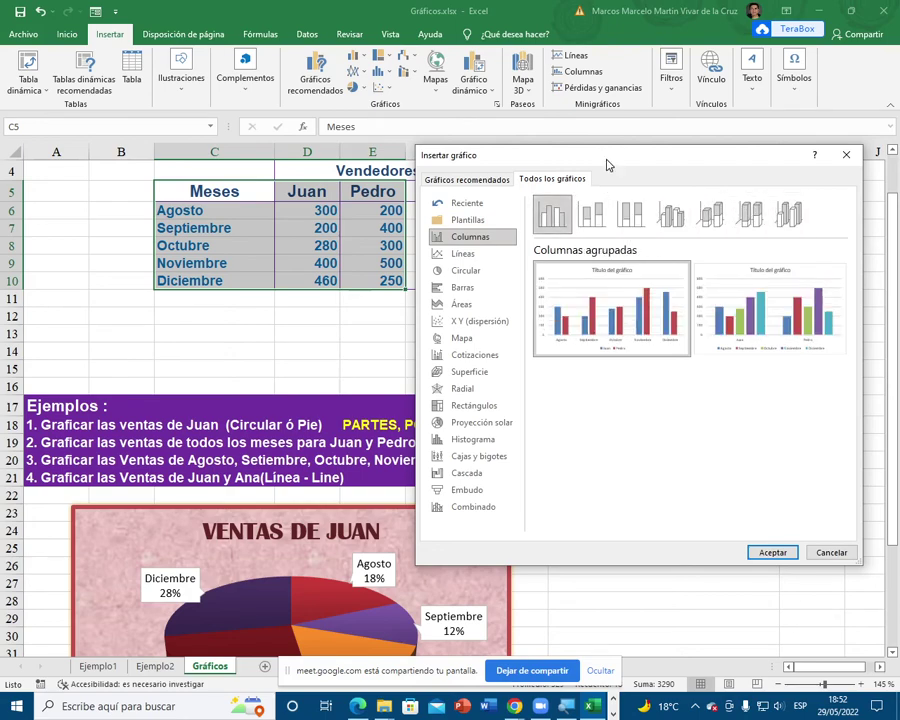
{"action": "left_click_drag", "start_coordinate": [604, 162], "coordinate": [592, 126]}
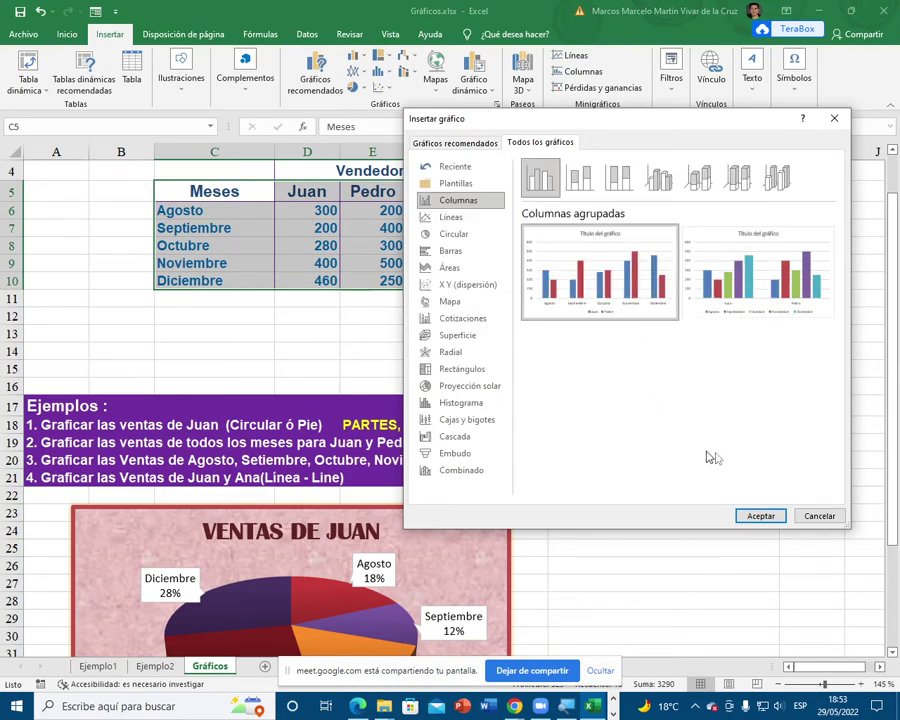
{"action": "left_click", "coordinate": [761, 517]}
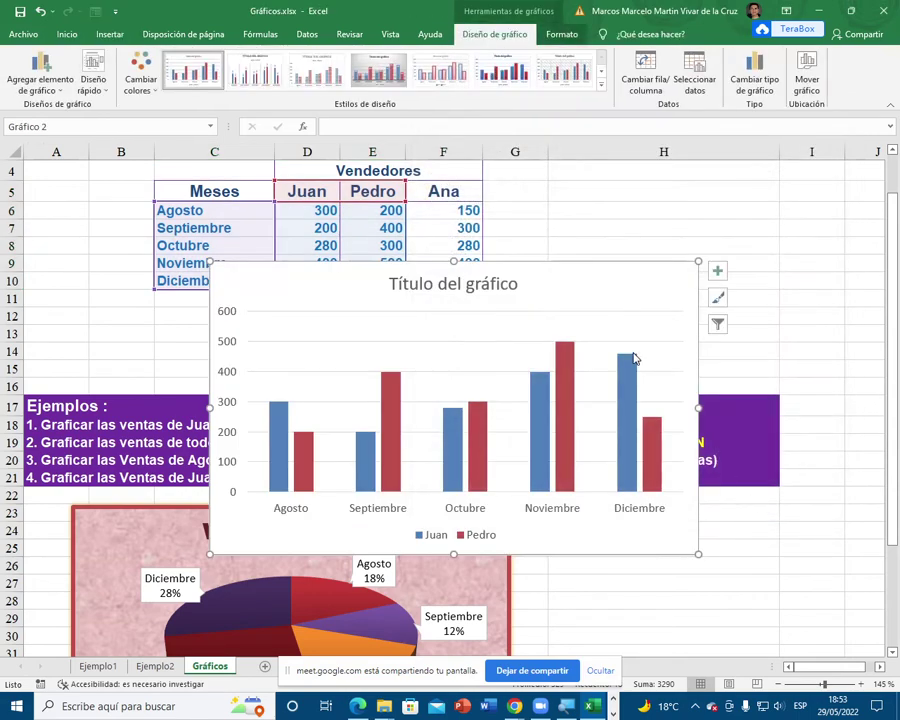
{"action": "mouse_move", "coordinate": [588, 261]}
{"action": "left_mouse_down"}
{"action": "mouse_move", "coordinate": [580, 294]}
{"action": "mouse_move", "coordinate": [638, 234]}
{"action": "mouse_move", "coordinate": [589, 245]}
{"action": "left_mouse_up"}
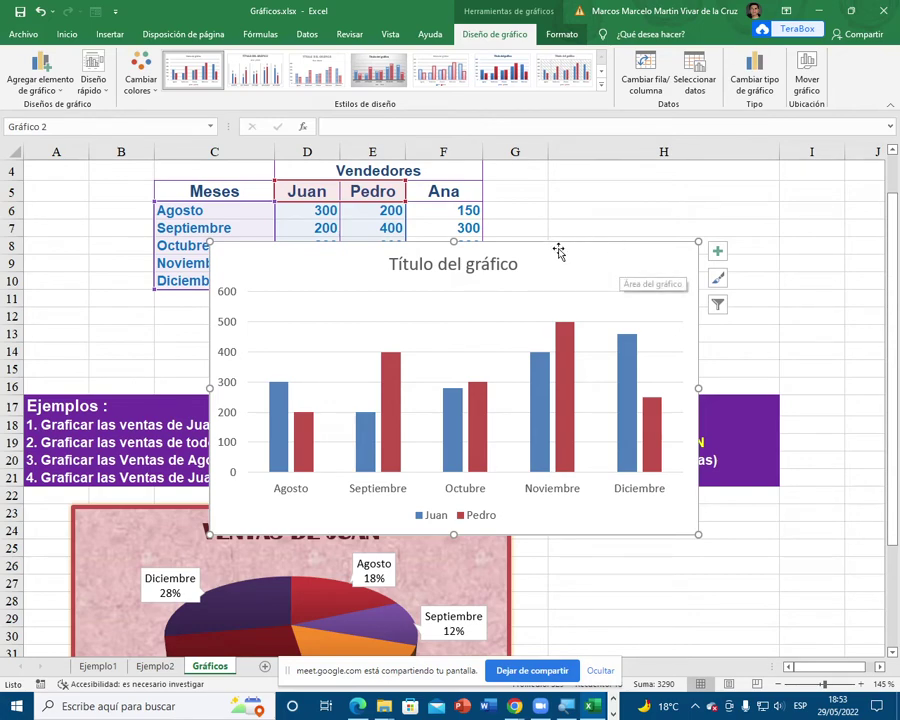
Step: Apply the quick layout Diseño 2 to the column chart, with a title, top legend and outside-end data labels
{"action": "left_click", "coordinate": [93, 88]}
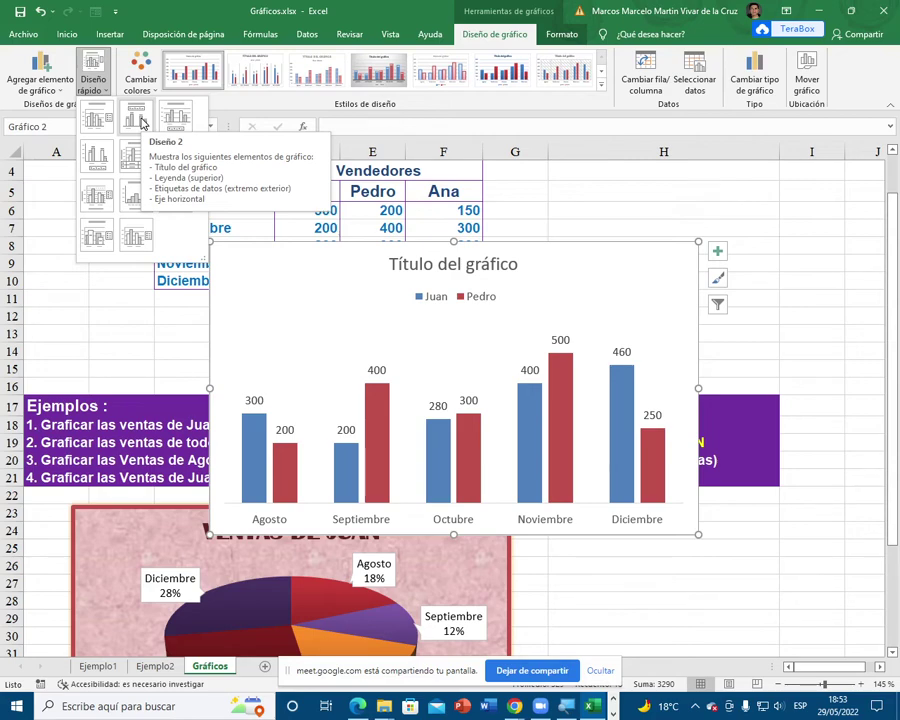
{"action": "left_click", "coordinate": [141, 122]}
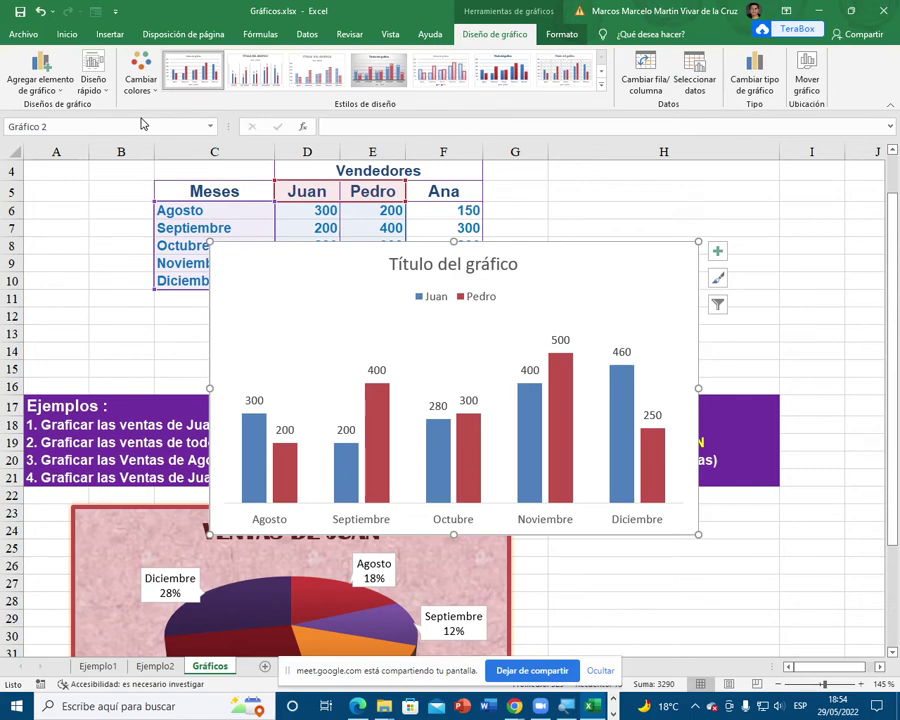
{"action": "left_click", "coordinate": [94, 88]}
{"action": "left_click", "coordinate": [96, 89]}
Step: Give the column chart the fourth design style with the grey gradient background and the fourth multicolour palette, in orange and teal
{"action": "left_click", "coordinate": [601, 87]}
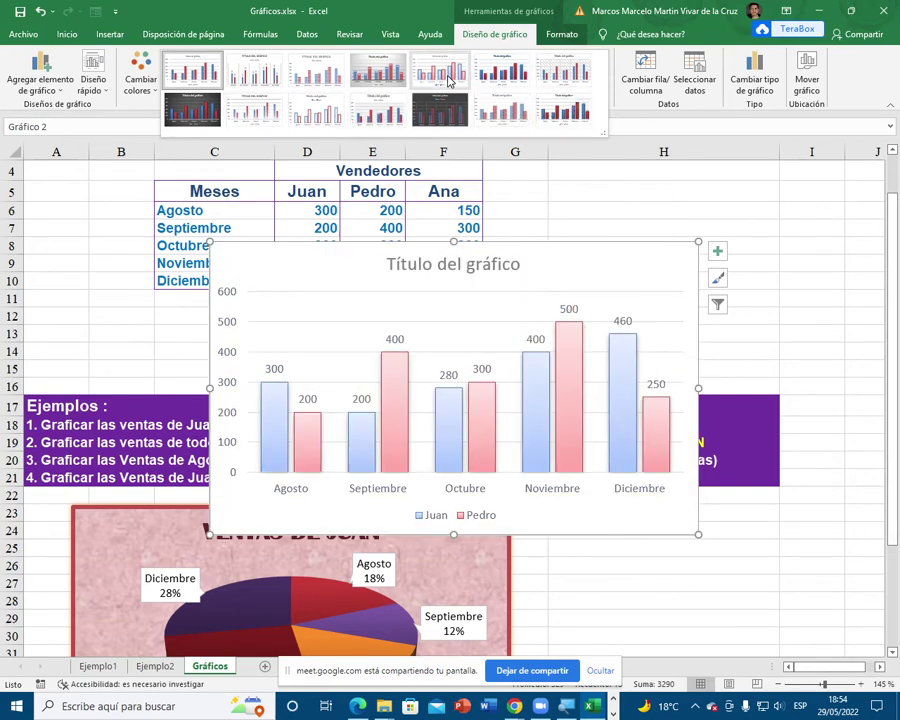
{"action": "left_click", "coordinate": [378, 76]}
{"action": "left_click", "coordinate": [140, 78]}
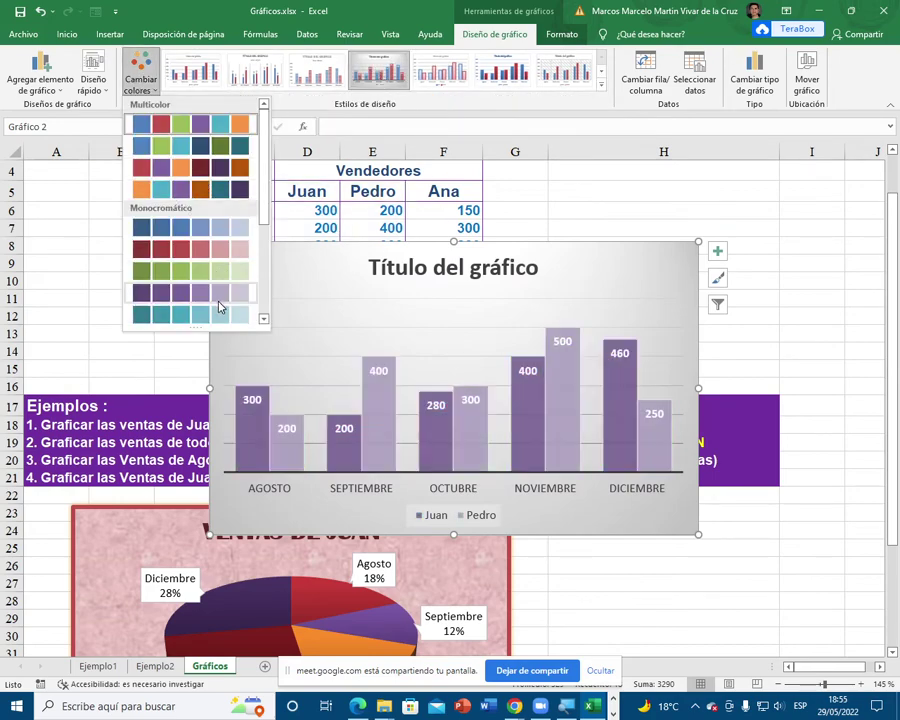
{"action": "left_click", "coordinate": [234, 189]}
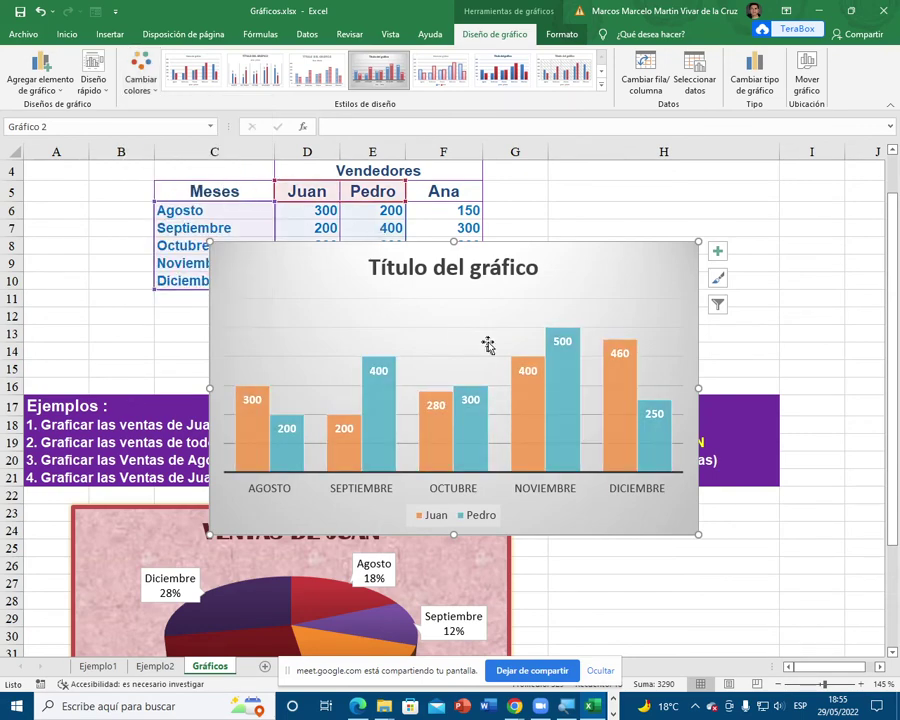
Step: Replace the column chart's placeholder title with VENTAS DE followed by the two sellers' first names in capitals, joined by Y
{"action": "left_click", "coordinate": [474, 267]}
{"action": "triple_click", "coordinate": [474, 267]}
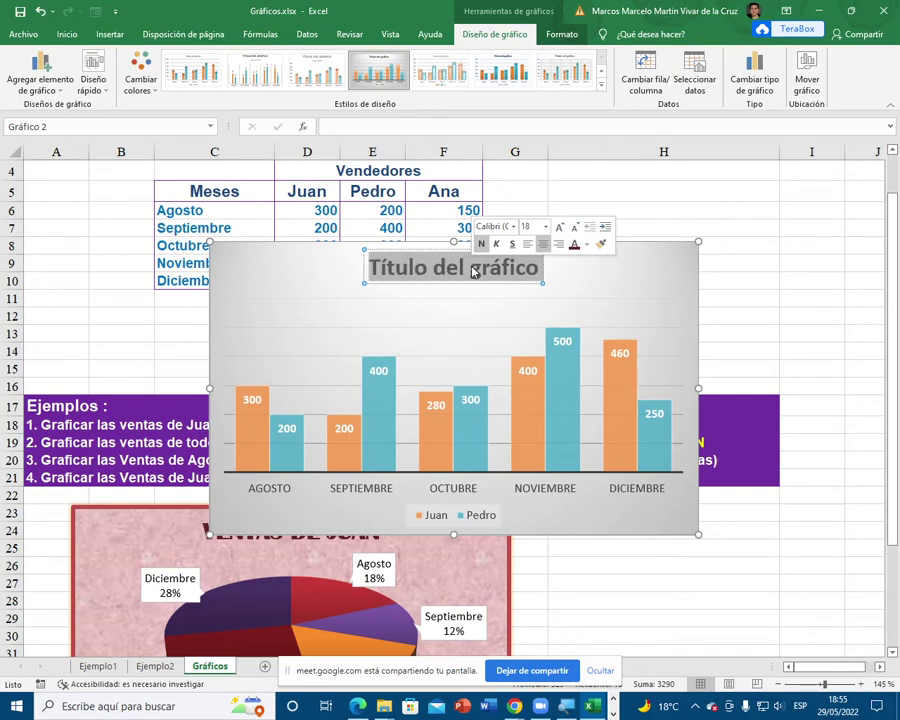
{"action": "type", "text": "B"}
{"action": "key", "text": "BackSpace"}
{"action": "type", "text": "VENTAS D"}
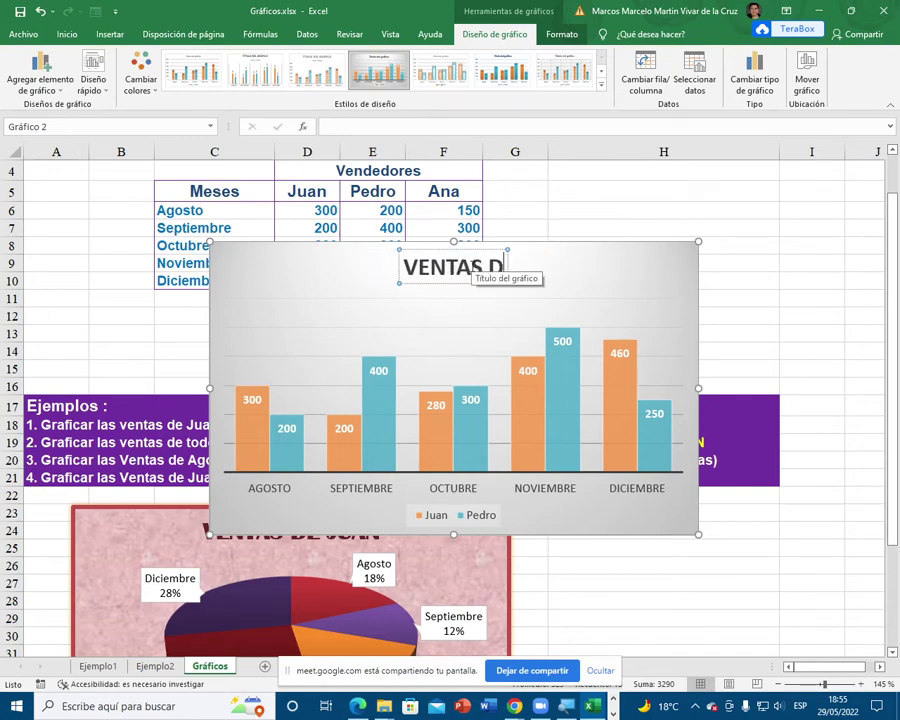
{"action": "type", "text": "E JUAN Y PEDRO"}
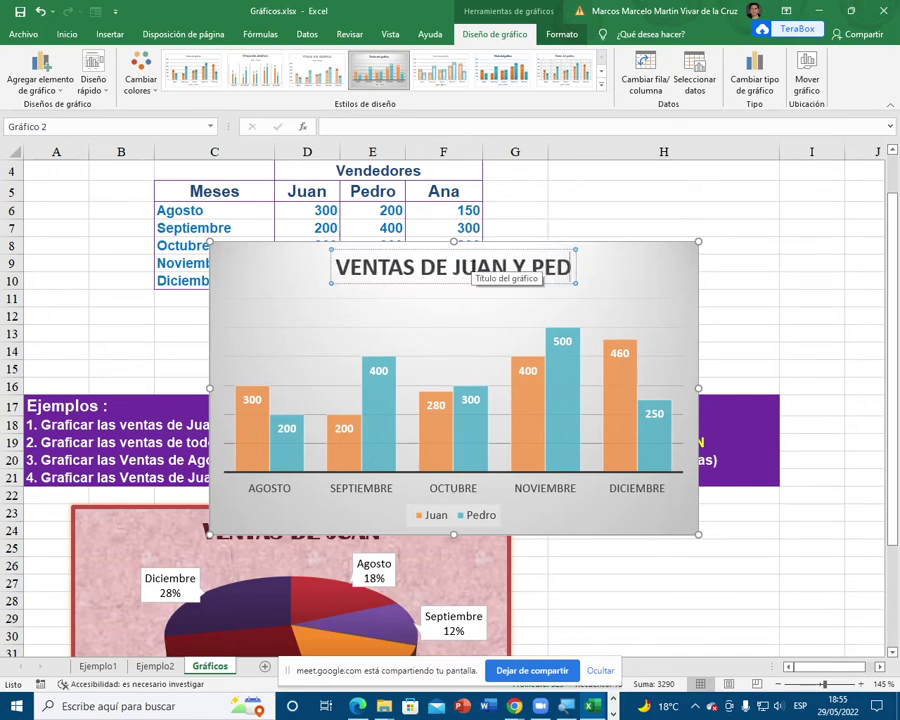
{"action": "left_click", "coordinate": [619, 253]}
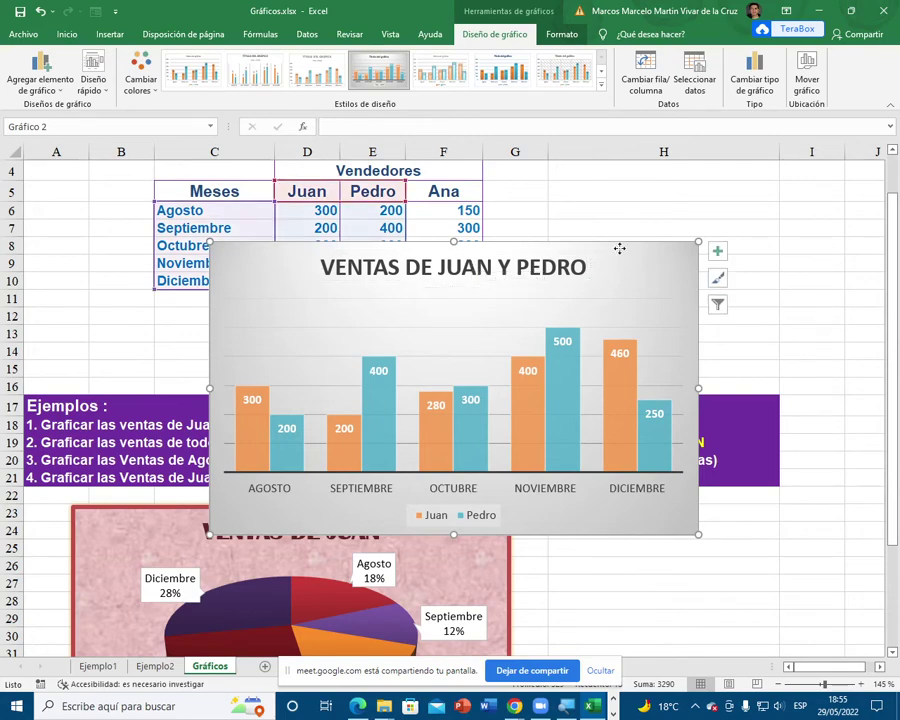
Step: Move the column chart beside the pie chart, below the examples list, with its upper edge at row 23
{"action": "left_click_drag", "start_coordinate": [619, 247], "coordinate": [603, 331]}
{"action": "scroll", "coordinate": [619, 298], "scroll_direction": "down", "scroll_amount": 2}
{"action": "scroll", "coordinate": [619, 298], "scroll_direction": "down", "scroll_amount": 2}
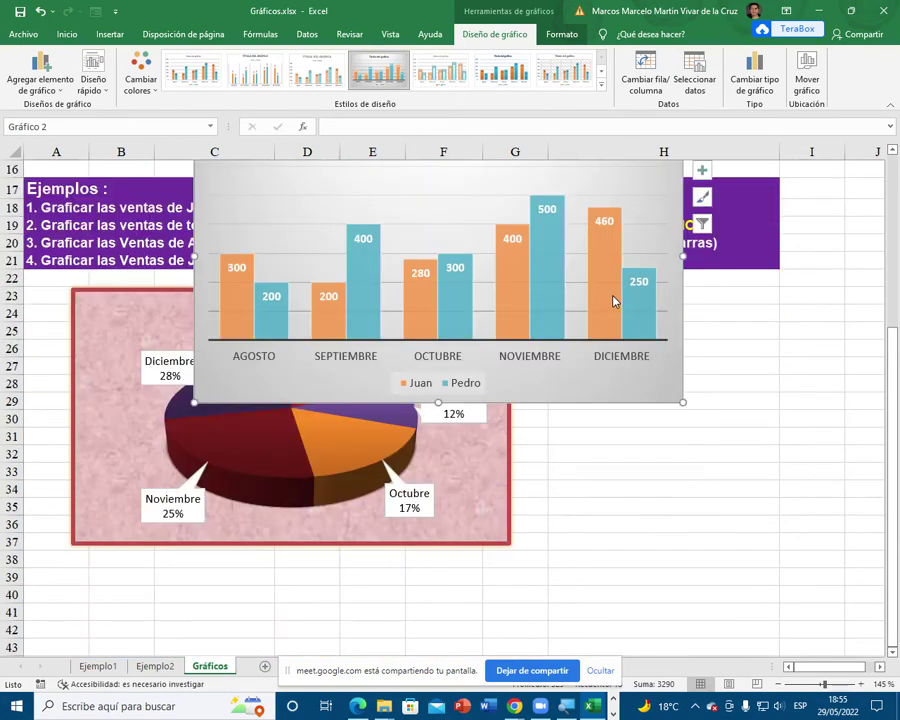
{"action": "left_click_drag", "start_coordinate": [574, 408], "coordinate": [815, 581]}
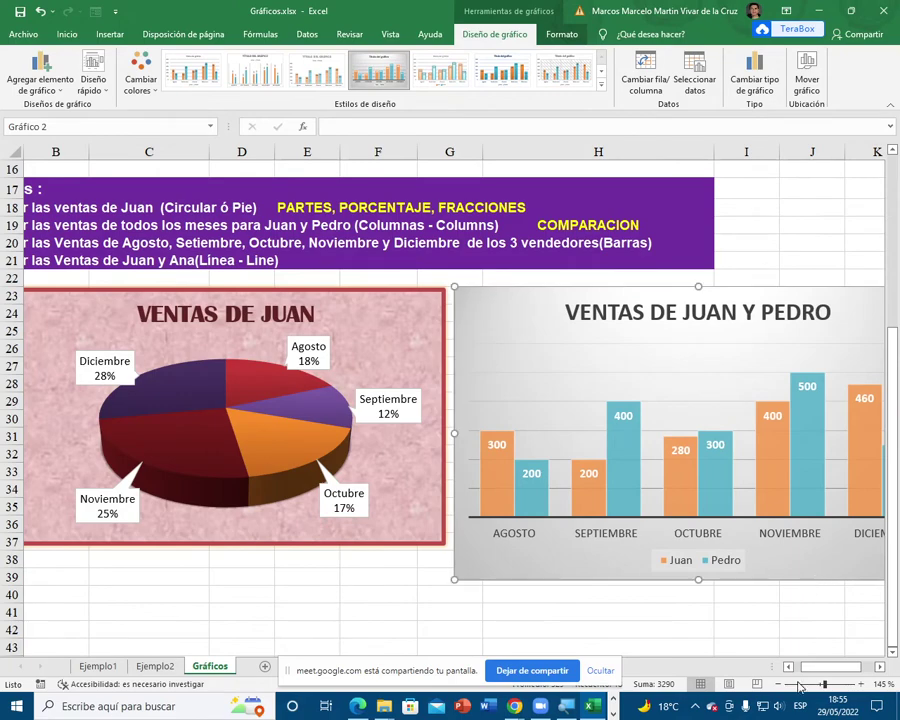
Step: Shrink the column chart to end within column K and row 37, level with the pie chart's lower edge
{"action": "left_click_drag", "start_coordinate": [810, 667], "coordinate": [822, 667]}
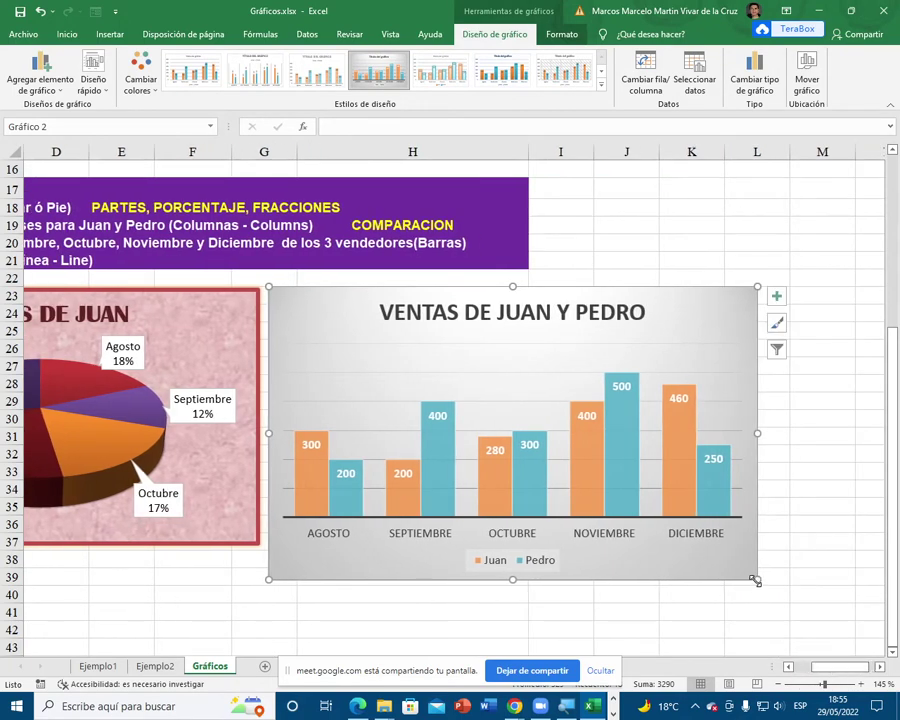
{"action": "left_click_drag", "start_coordinate": [757, 579], "coordinate": [740, 546]}
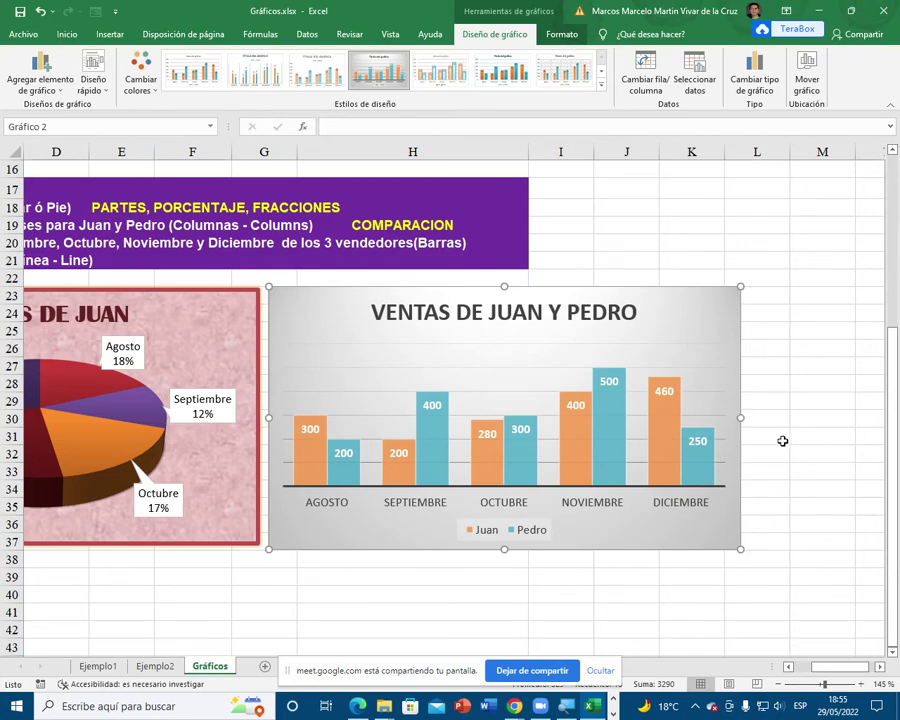
{"action": "left_click", "coordinate": [781, 440]}
{"action": "left_click", "coordinate": [530, 549]}
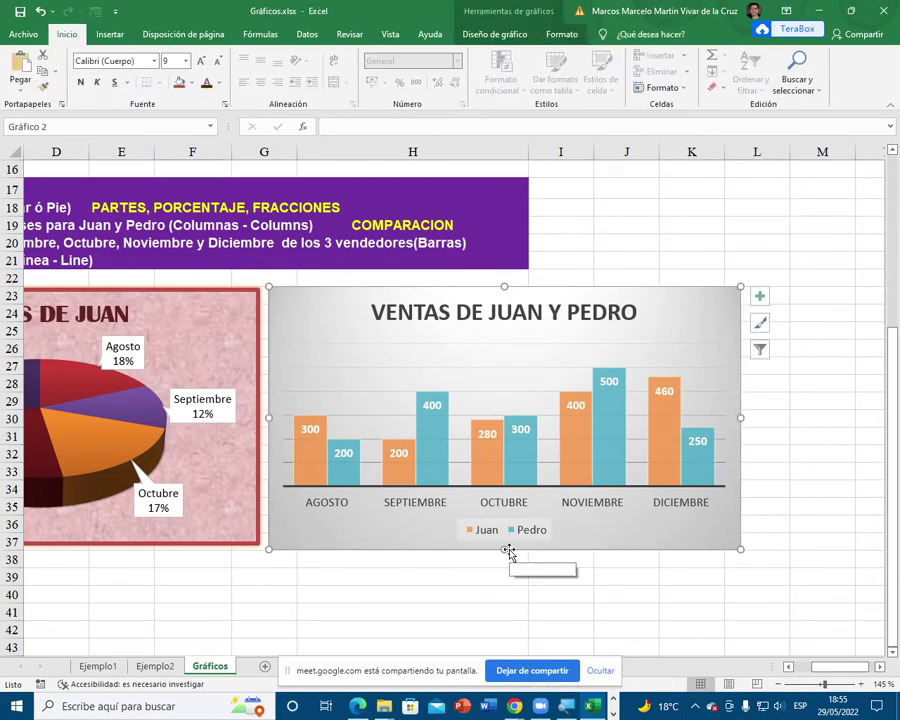
{"action": "left_click_drag", "start_coordinate": [504, 548], "coordinate": [505, 540]}
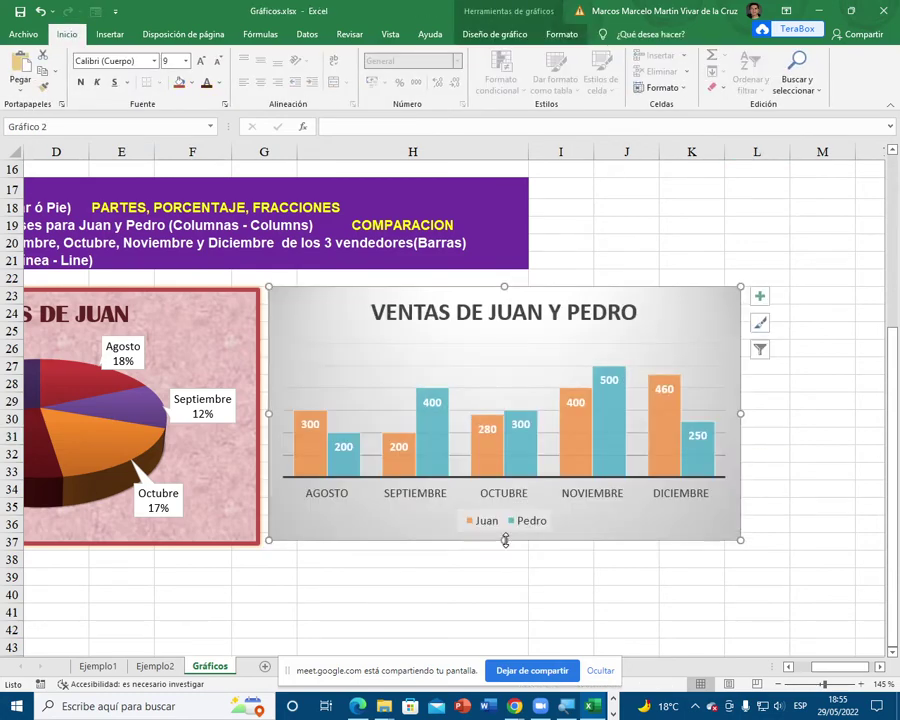
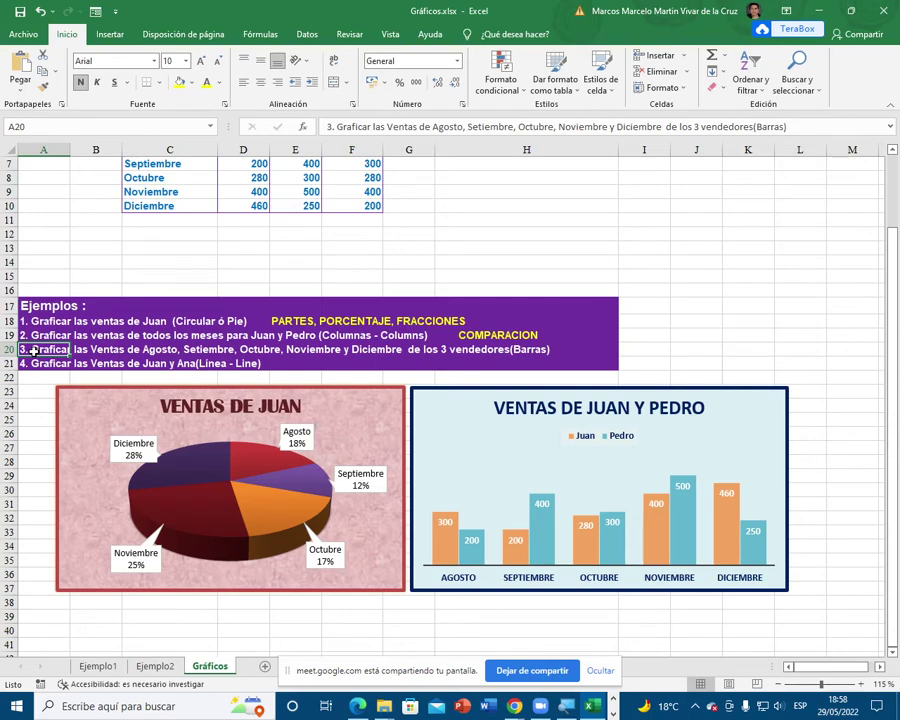
{"action": "scroll", "coordinate": [340, 290], "scroll_direction": "up", "scroll_amount": 2}
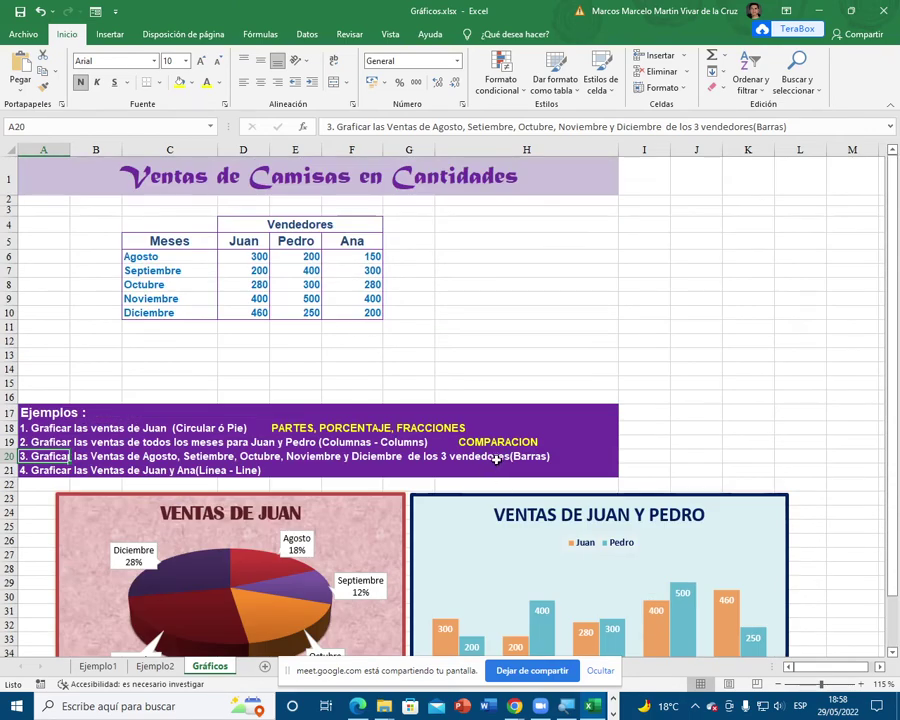
{"action": "left_click", "coordinate": [570, 458]}
{"action": "left_click", "coordinate": [20, 459]}
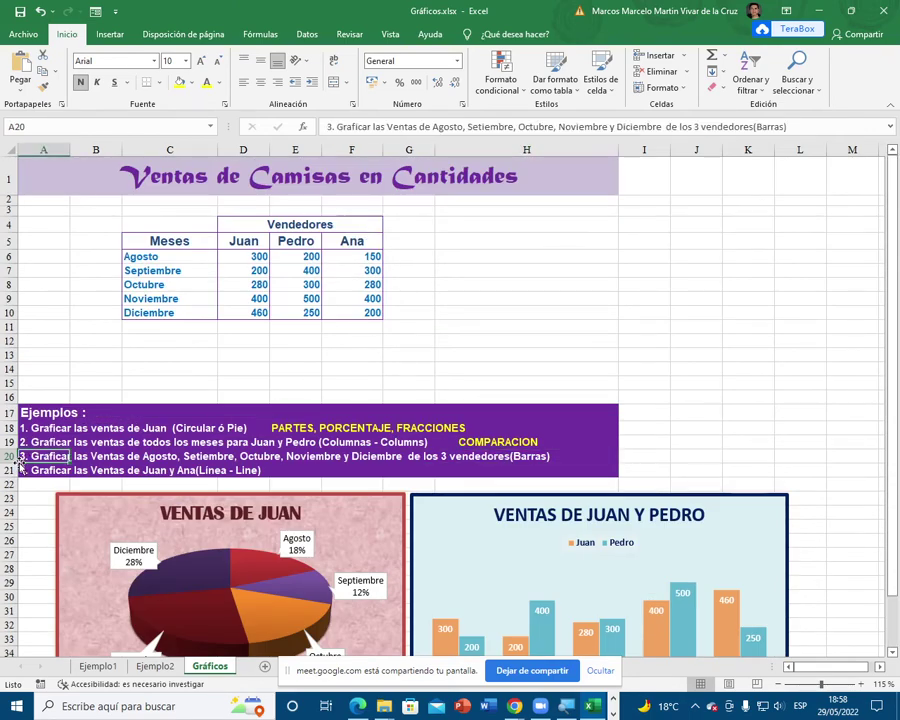
{"action": "left_click", "coordinate": [809, 131]}
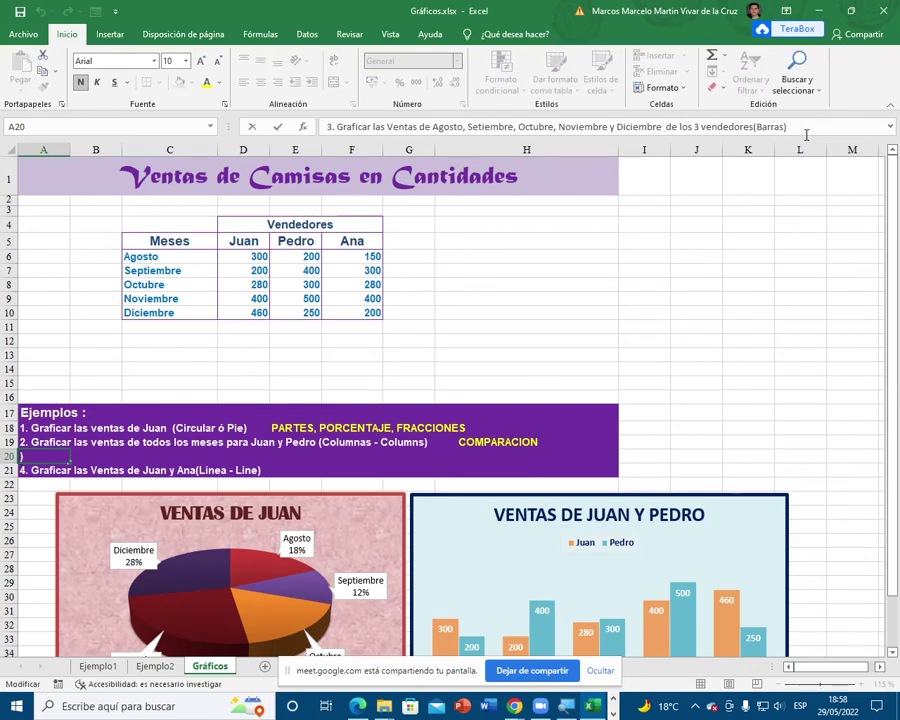
{"action": "left_click", "coordinate": [755, 410]}
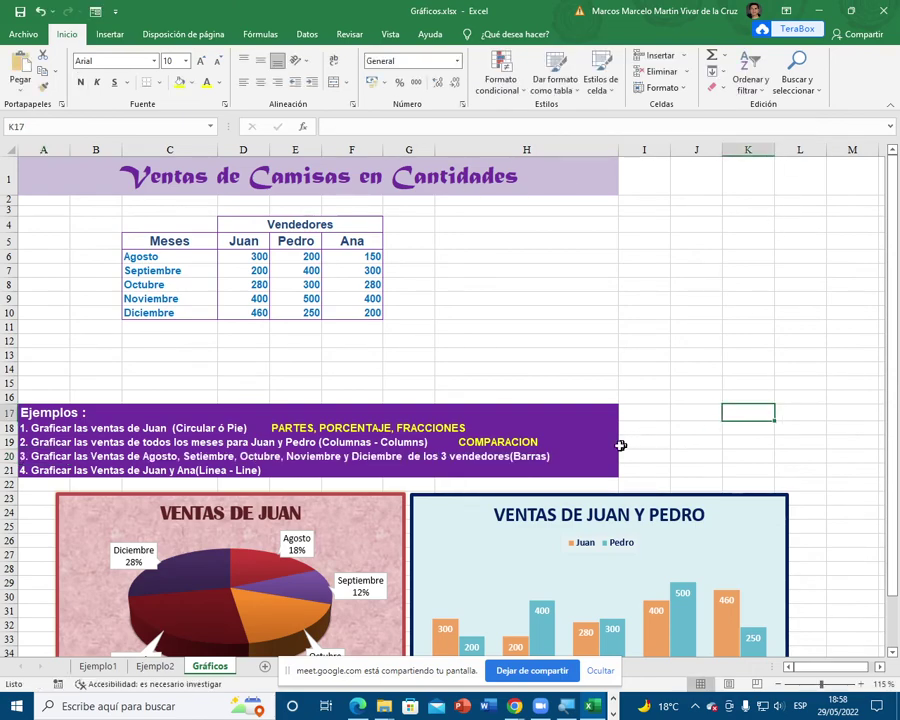
{"action": "left_click", "coordinate": [594, 456]}
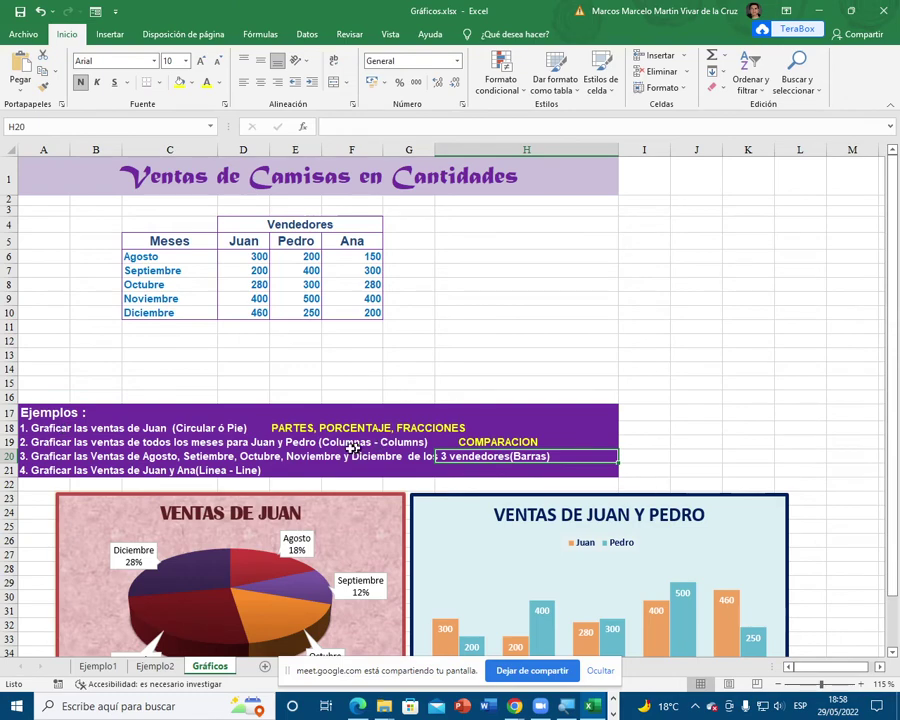
Step: Append COMPARACION DE GRANDES CANTIDADES to the end of the example 3 text in cell A20
{"action": "left_click", "coordinate": [32, 453]}
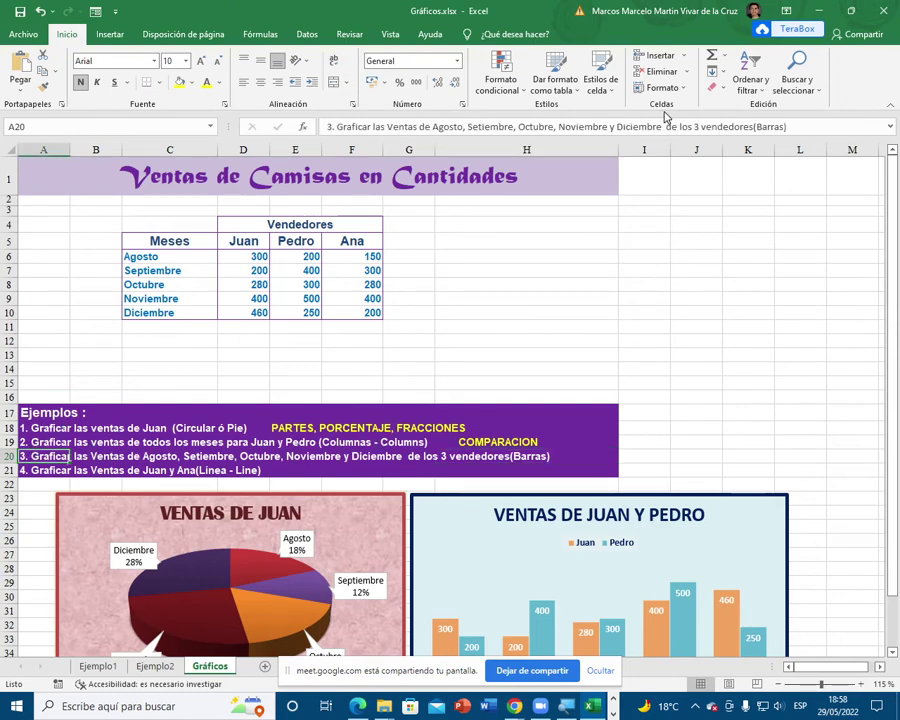
{"action": "left_click", "coordinate": [839, 128]}
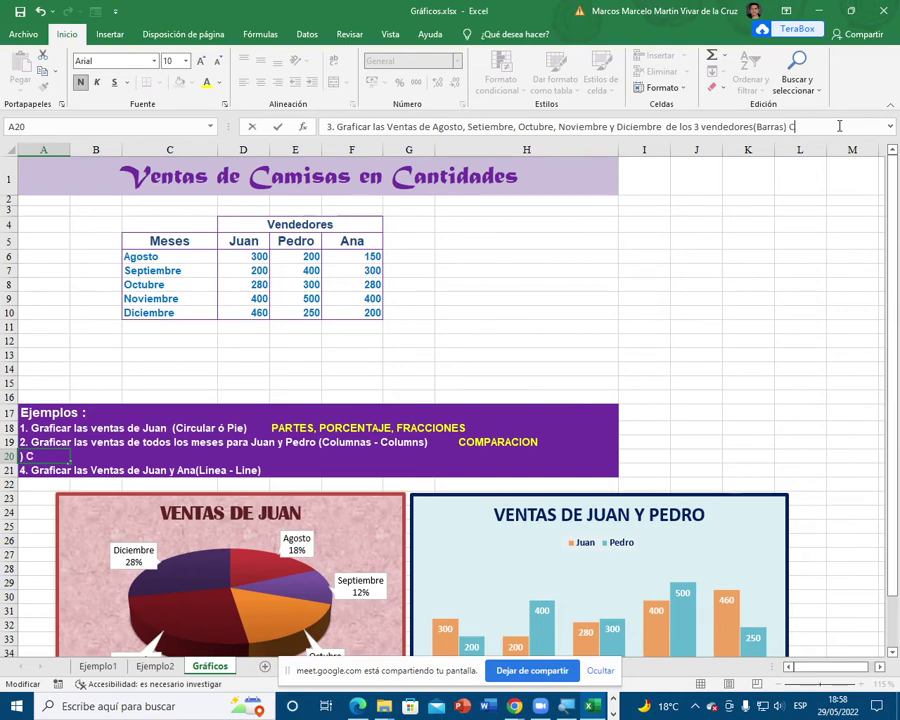
{"action": "type", "text": "COMPARACION DE"}
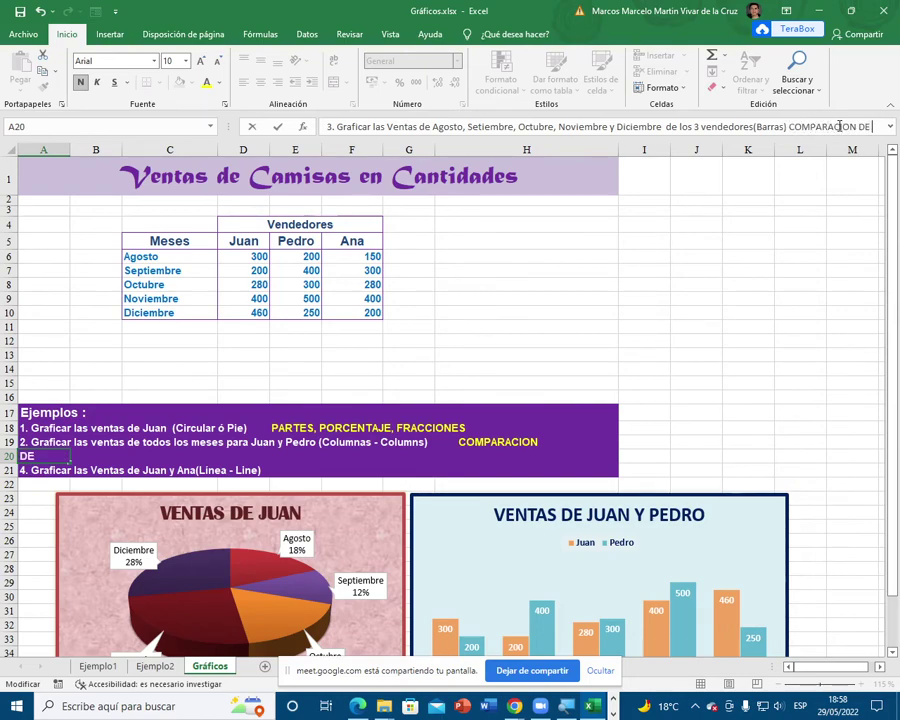
{"action": "type", "text": " GRANDES C"}
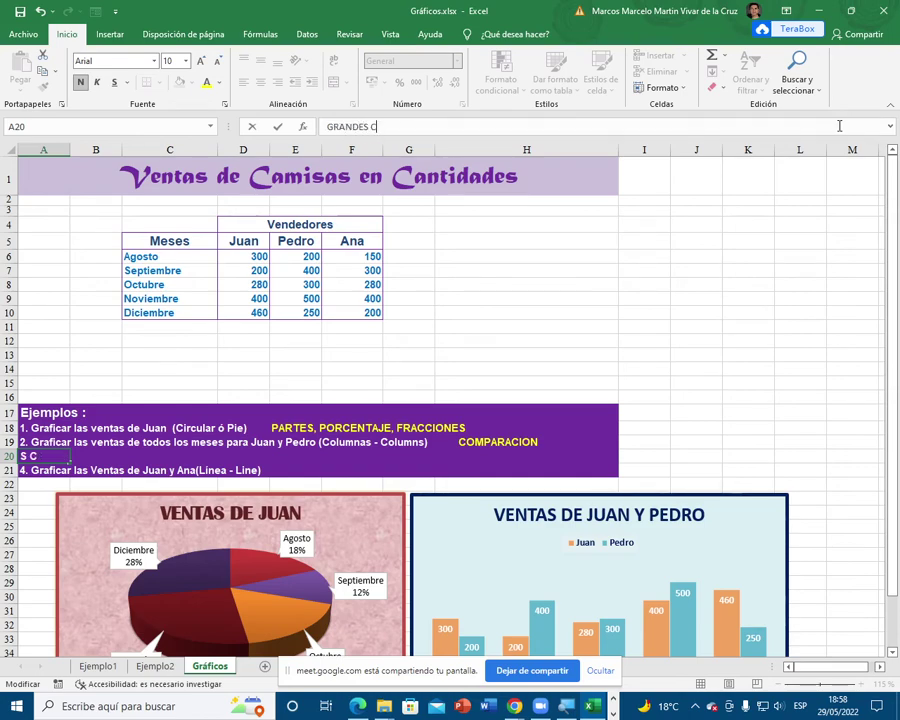
{"action": "type", "text": "ANTIDADES"}
{"action": "key", "text": "Return"}
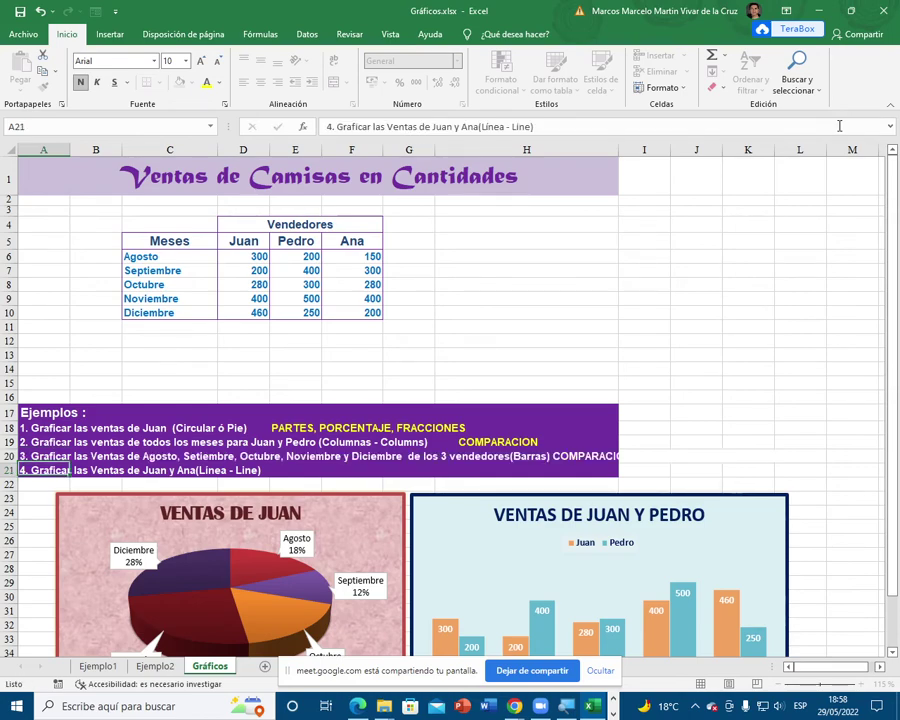
Step: Widen column H until the complete example 3 text fits inside the purple examples band
{"action": "key", "text": "Up"}
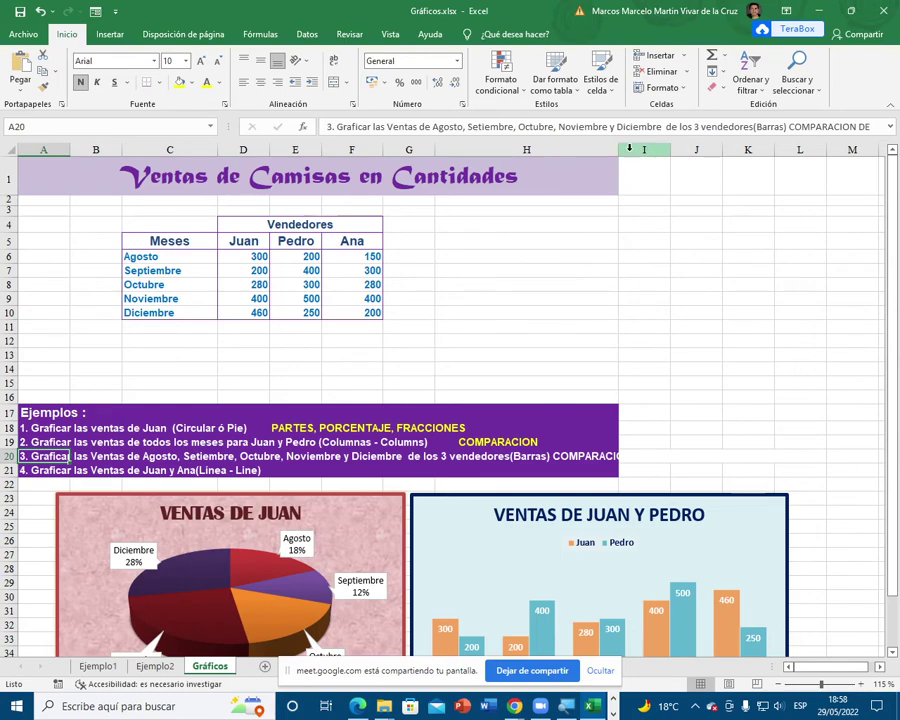
{"action": "left_click_drag", "start_coordinate": [618, 149], "coordinate": [732, 151]}
{"action": "left_click", "coordinate": [600, 461]}
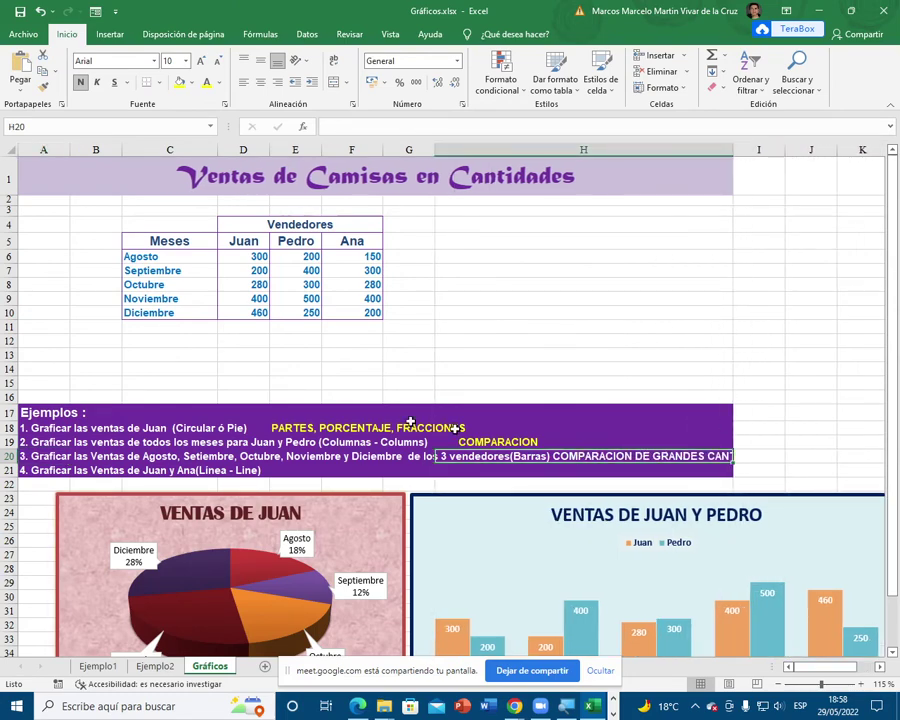
{"action": "left_click_drag", "start_coordinate": [736, 150], "coordinate": [827, 150]}
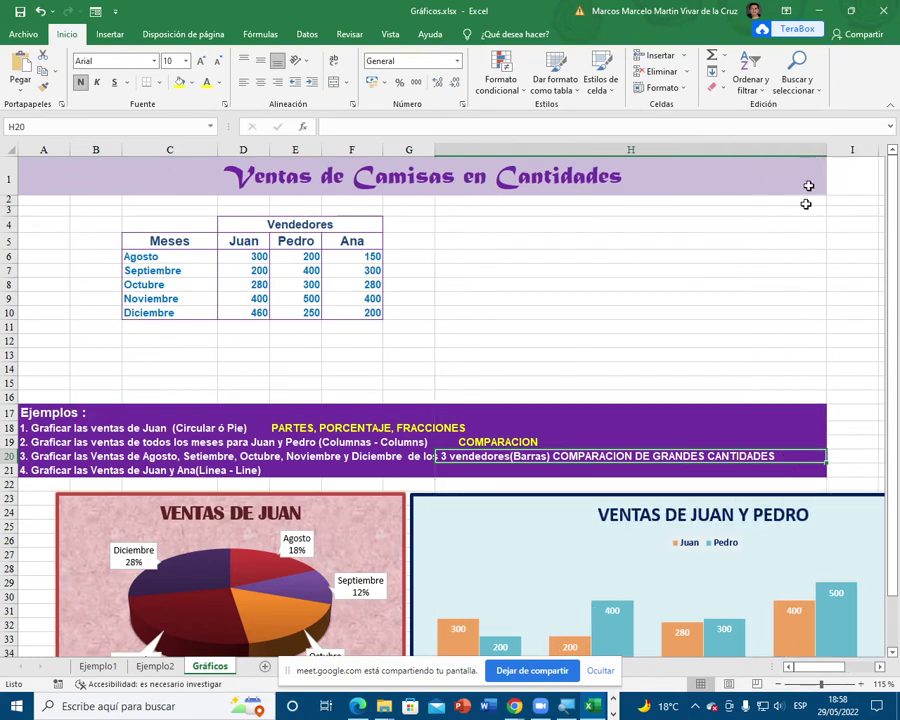
Step: Colour only the words COMPARACION DE GRANDES CANTIDADES in cell A20 yellow, matching the notes on the other examples
{"action": "left_click", "coordinate": [25, 455]}
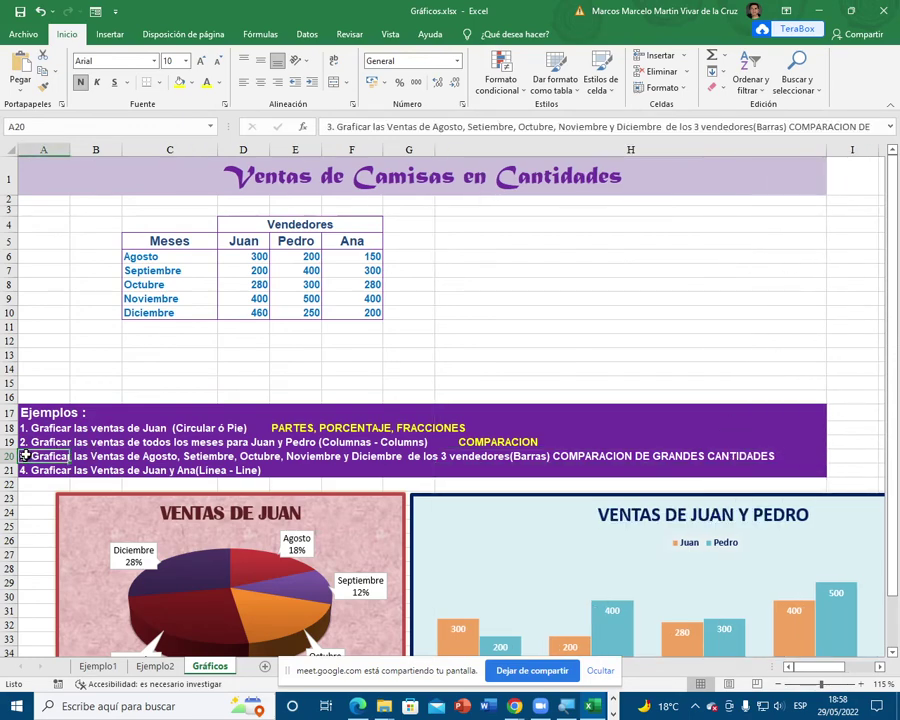
{"action": "left_click", "coordinate": [791, 126]}
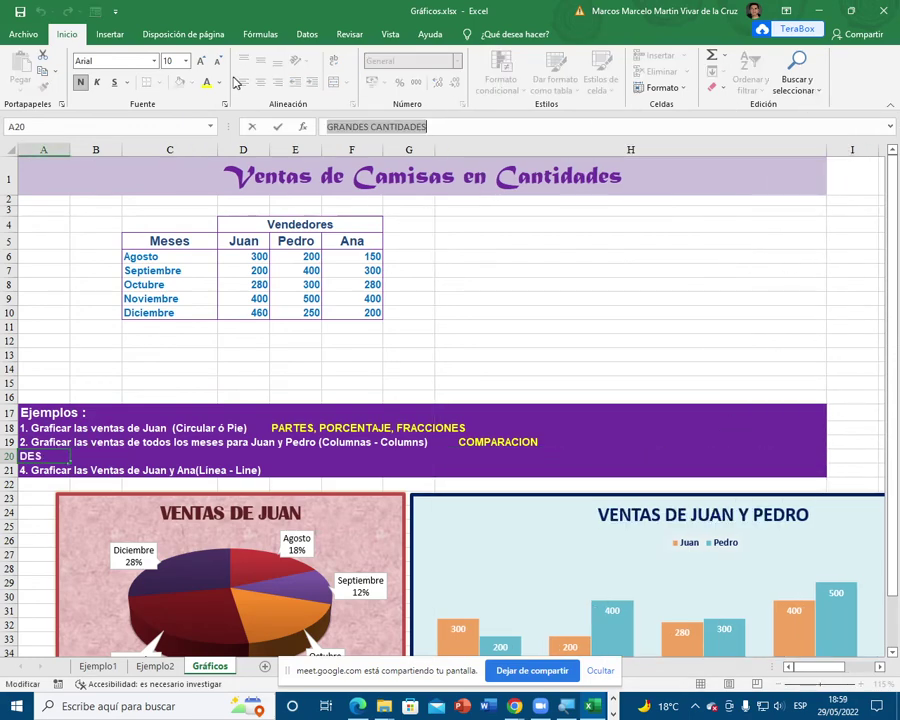
{"action": "left_click", "coordinate": [592, 296]}
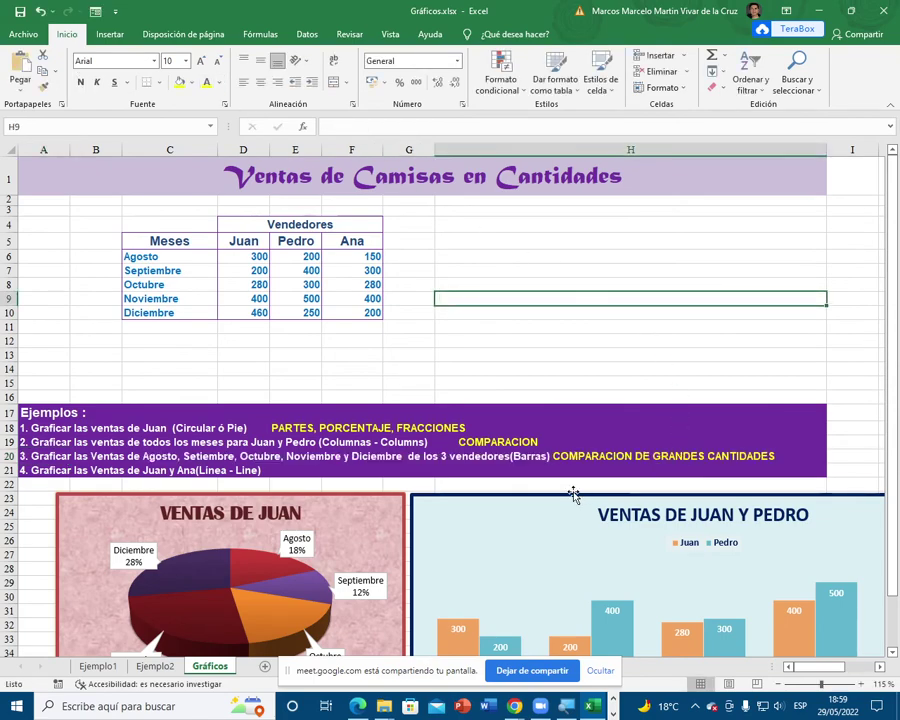
Step: Narrow the column chart so that it ends just past column H, keeping its height
{"action": "scroll", "coordinate": [683, 403], "scroll_direction": "down", "scroll_amount": 3}
{"action": "left_click", "coordinate": [685, 546]}
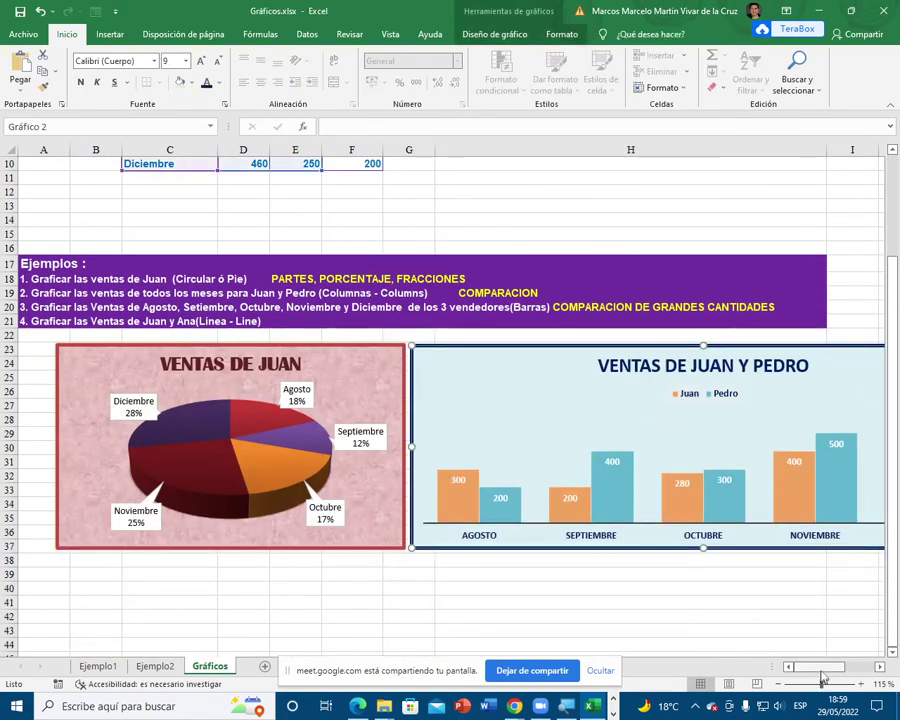
{"action": "left_click_drag", "start_coordinate": [800, 665], "coordinate": [846, 665]}
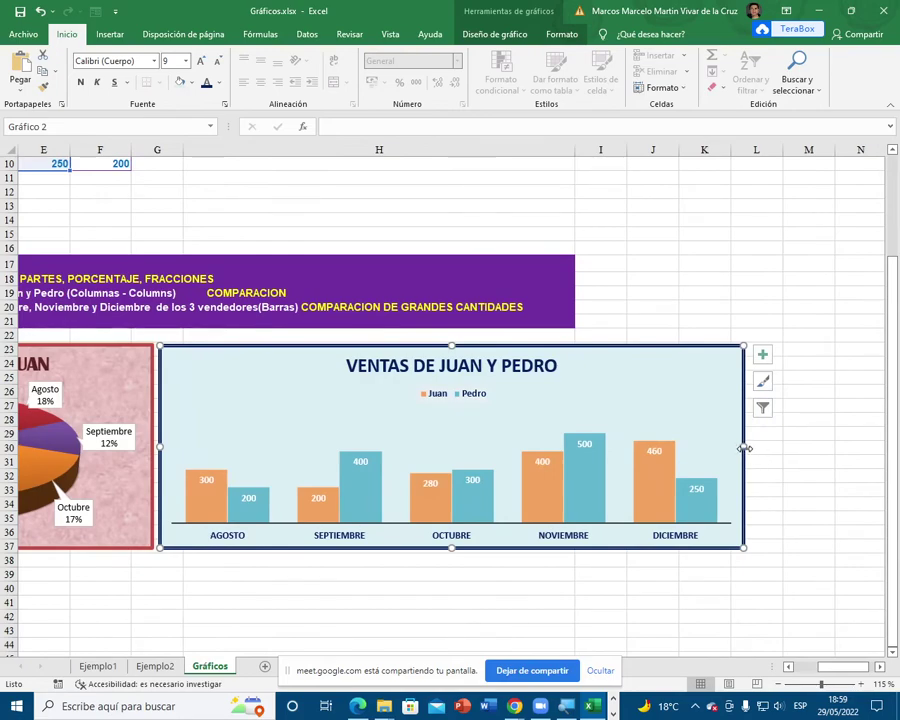
{"action": "left_click_drag", "start_coordinate": [743, 448], "coordinate": [586, 444]}
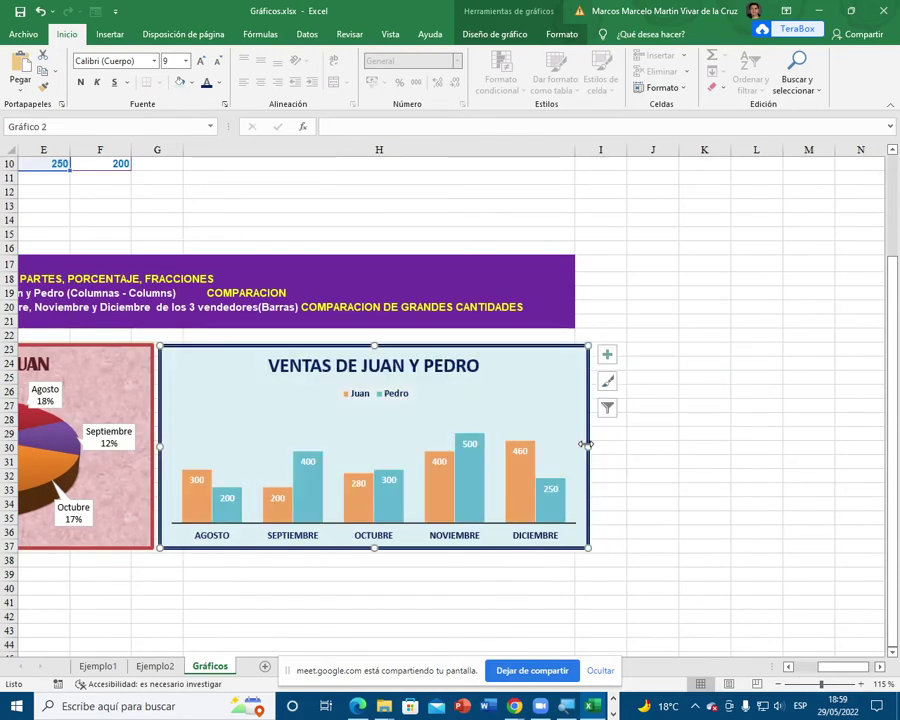
{"action": "left_click", "coordinate": [542, 577]}
{"action": "left_click_drag", "start_coordinate": [876, 664], "coordinate": [792, 655]}
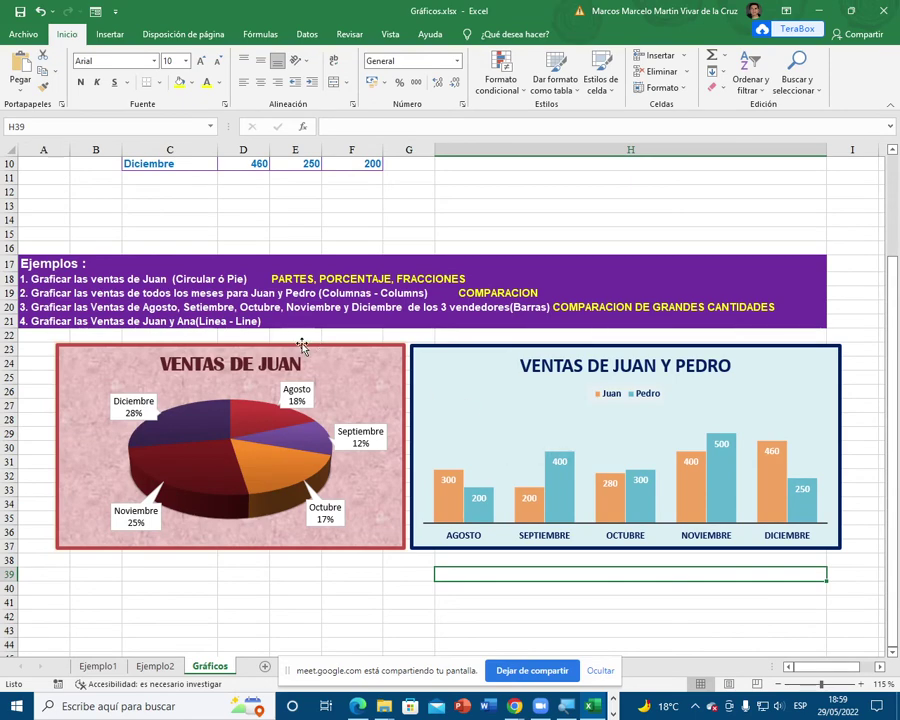
Step: Insert a 3D clustered bar chart from the sales table C5:F10, with the months as categories
{"action": "scroll", "coordinate": [302, 336], "scroll_direction": "up", "scroll_amount": 1}
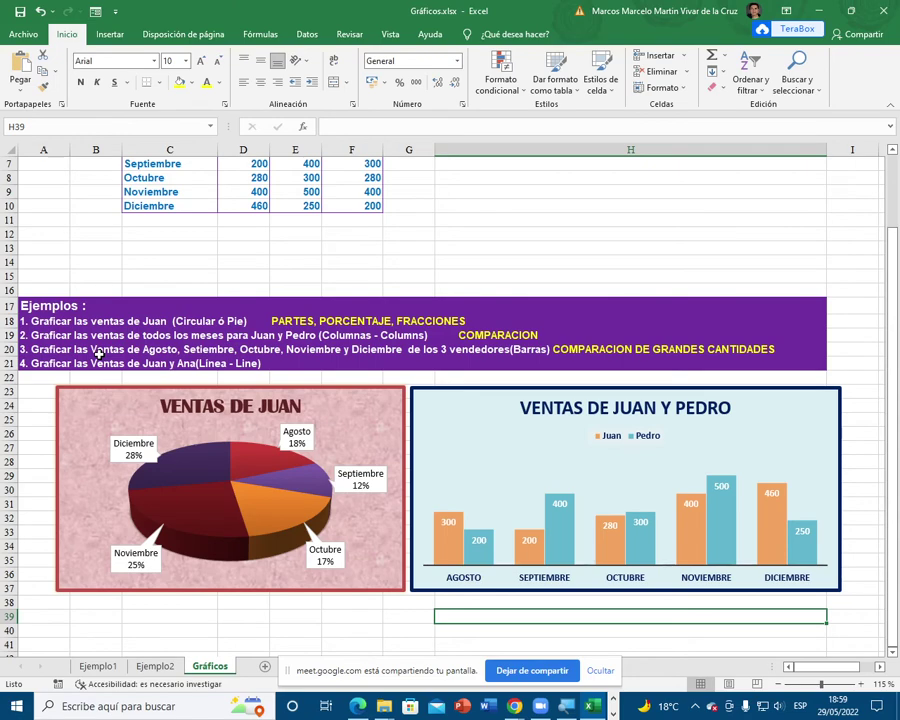
{"action": "scroll", "coordinate": [95, 360], "scroll_direction": "up", "scroll_amount": 2}
{"action": "left_click_drag", "start_coordinate": [180, 241], "coordinate": [356, 306]}
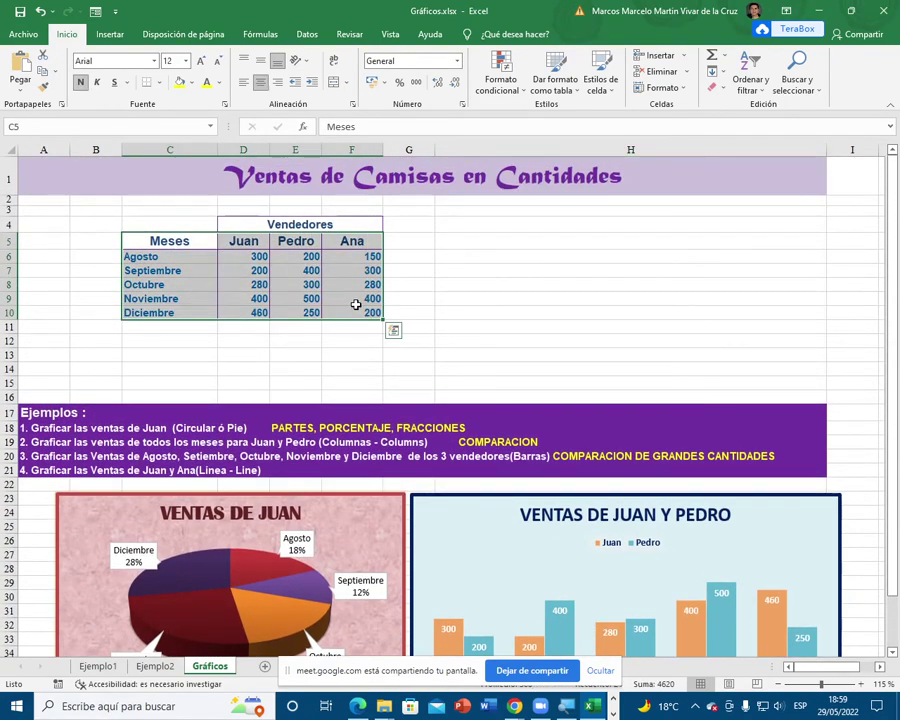
{"action": "left_click", "coordinate": [118, 34]}
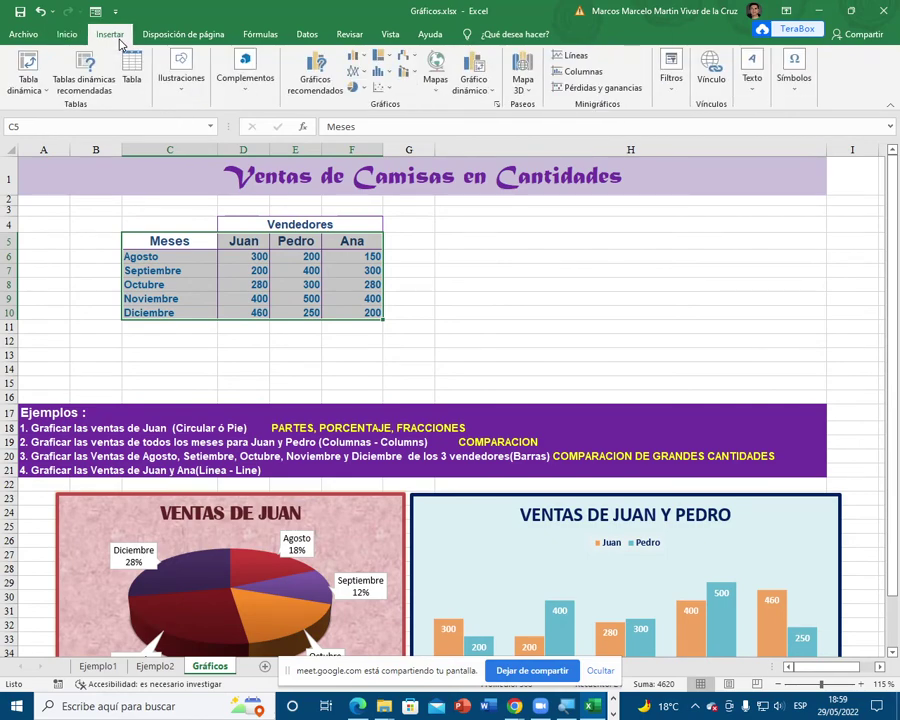
{"action": "left_click", "coordinate": [496, 105]}
{"action": "left_click", "coordinate": [352, 169]}
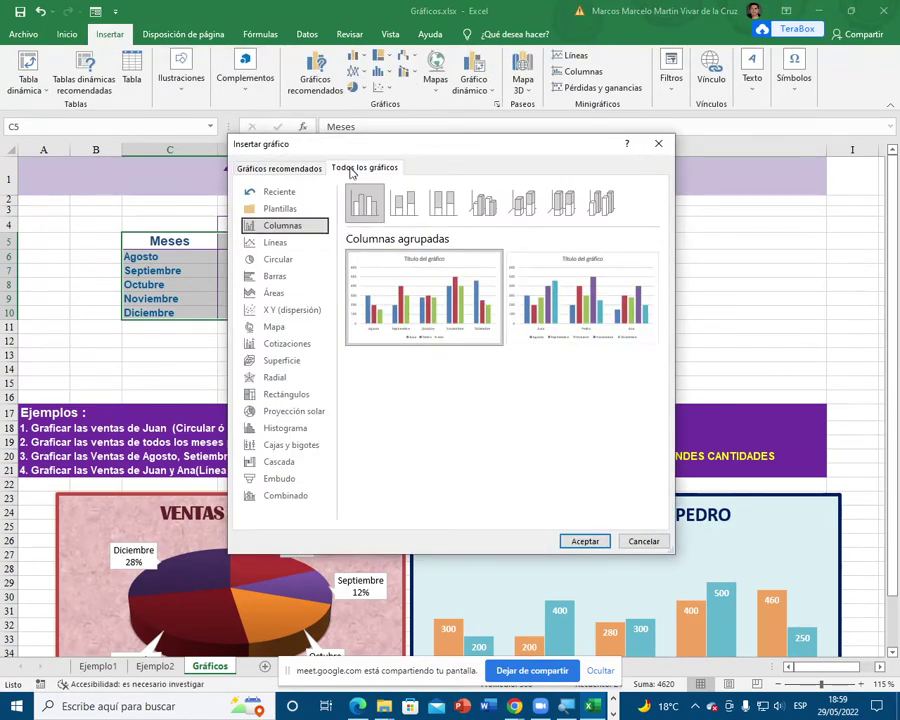
{"action": "left_click", "coordinate": [288, 281]}
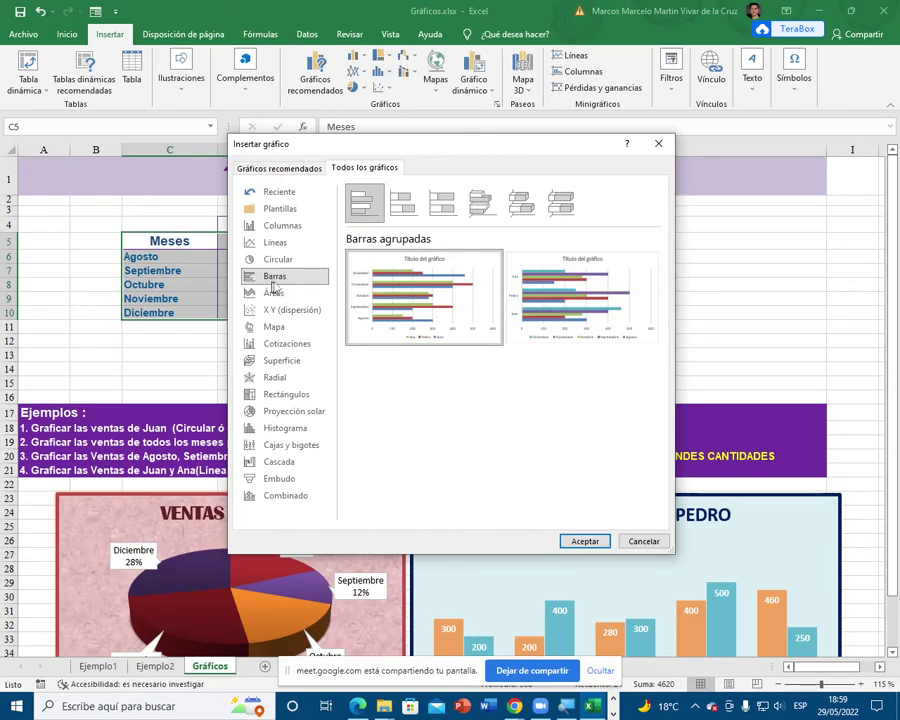
{"action": "left_click", "coordinate": [402, 202]}
{"action": "left_click", "coordinate": [441, 202]}
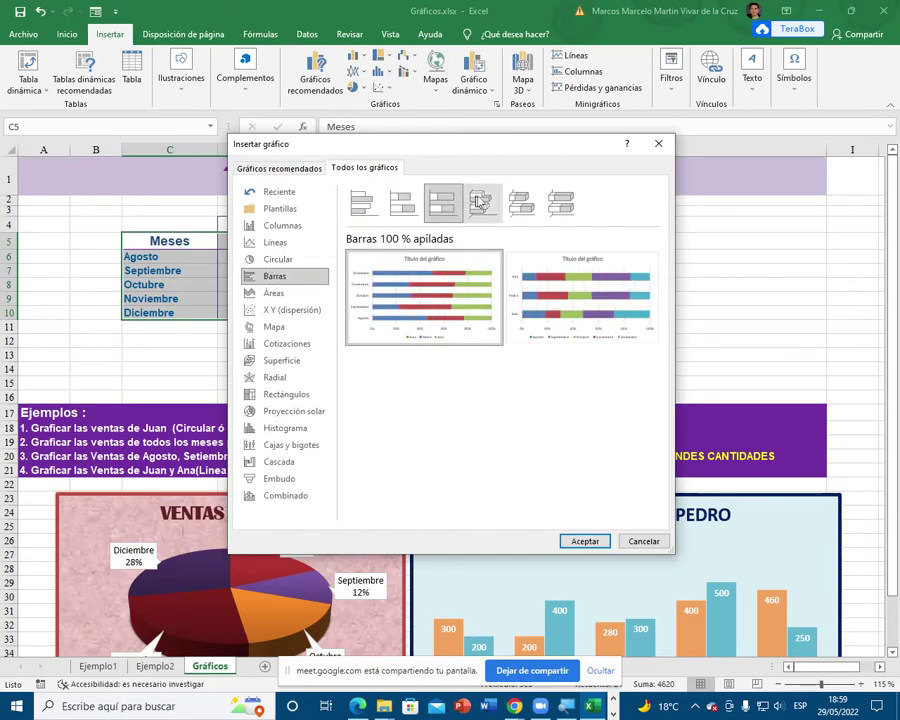
{"action": "left_click", "coordinate": [485, 202]}
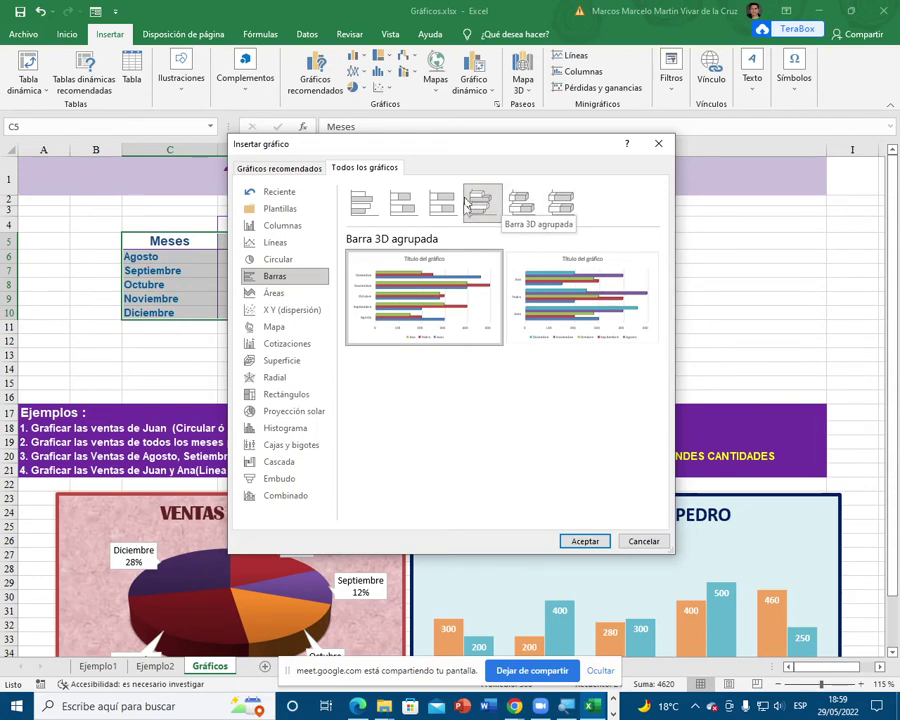
{"action": "left_click", "coordinate": [585, 541]}
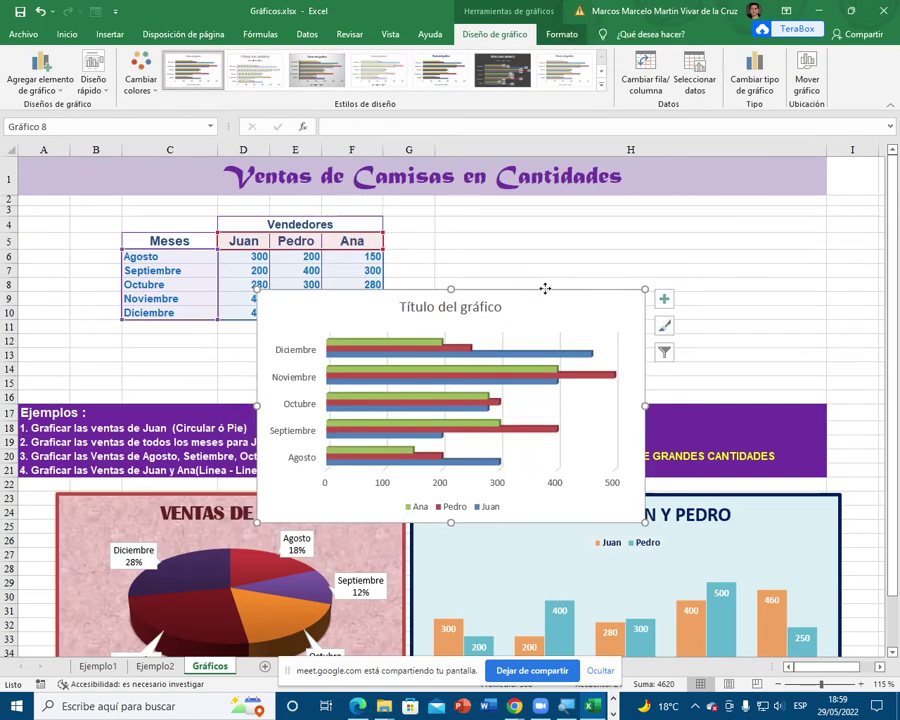
Step: Replace the bar chart's placeholder title with VENTAS TOTALES
{"action": "left_click", "coordinate": [462, 310]}
{"action": "double_click", "coordinate": [463, 311]}
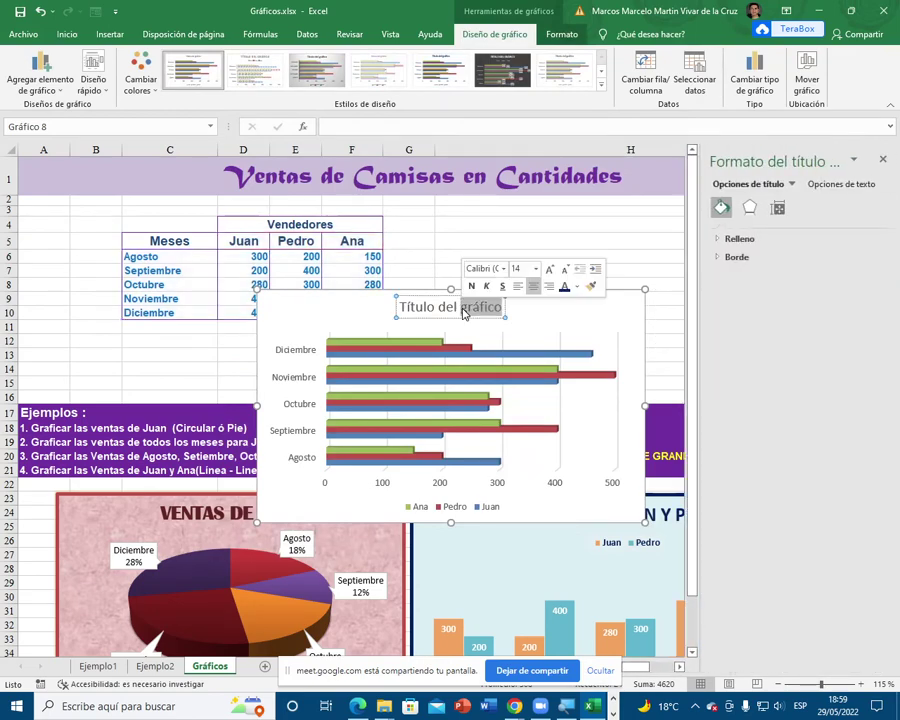
{"action": "left_click", "coordinate": [882, 159]}
{"action": "type", "text": "V"}
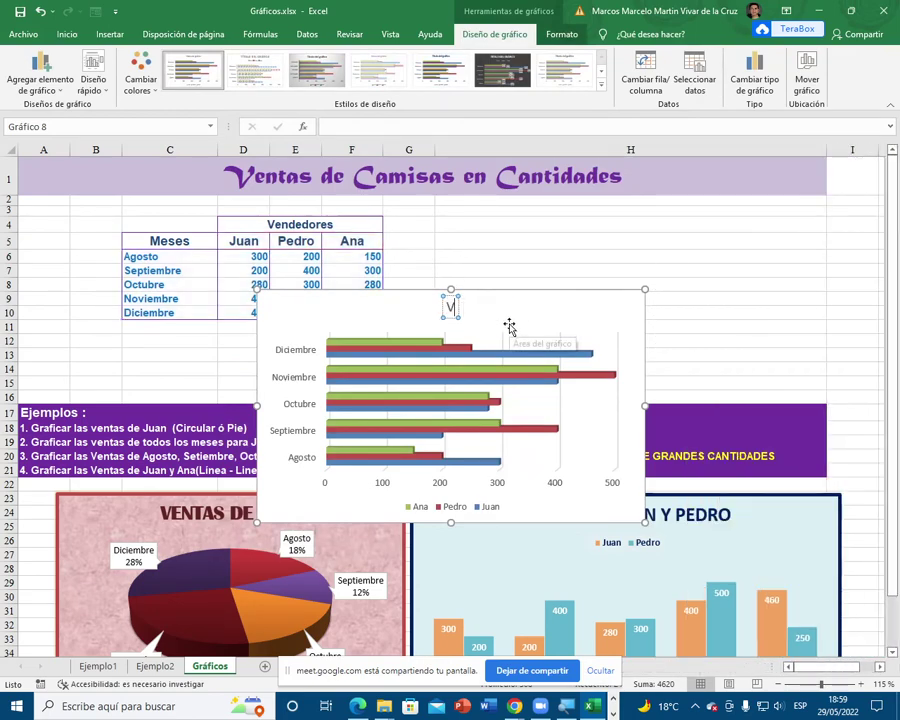
{"action": "type", "text": "ENTAS TOTA"}
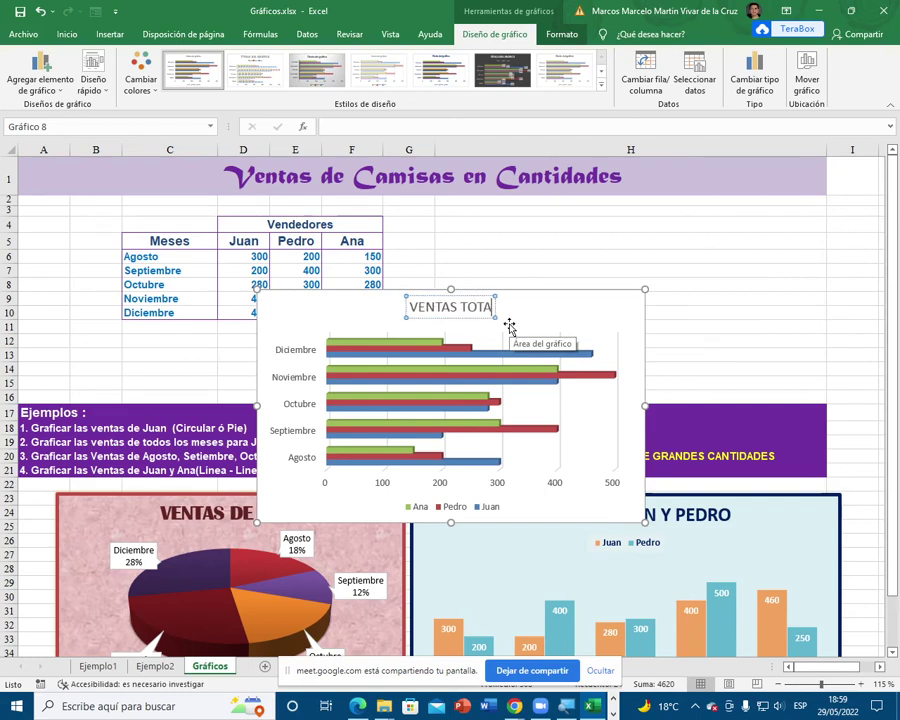
{"action": "type", "text": "LES"}
Step: Move the bar chart directly beneath the pie chart and narrow it to the pie chart's width, about 11.5 cm
{"action": "left_click_drag", "start_coordinate": [536, 296], "coordinate": [528, 380]}
{"action": "scroll", "coordinate": [527, 355], "scroll_direction": "down", "scroll_amount": 3}
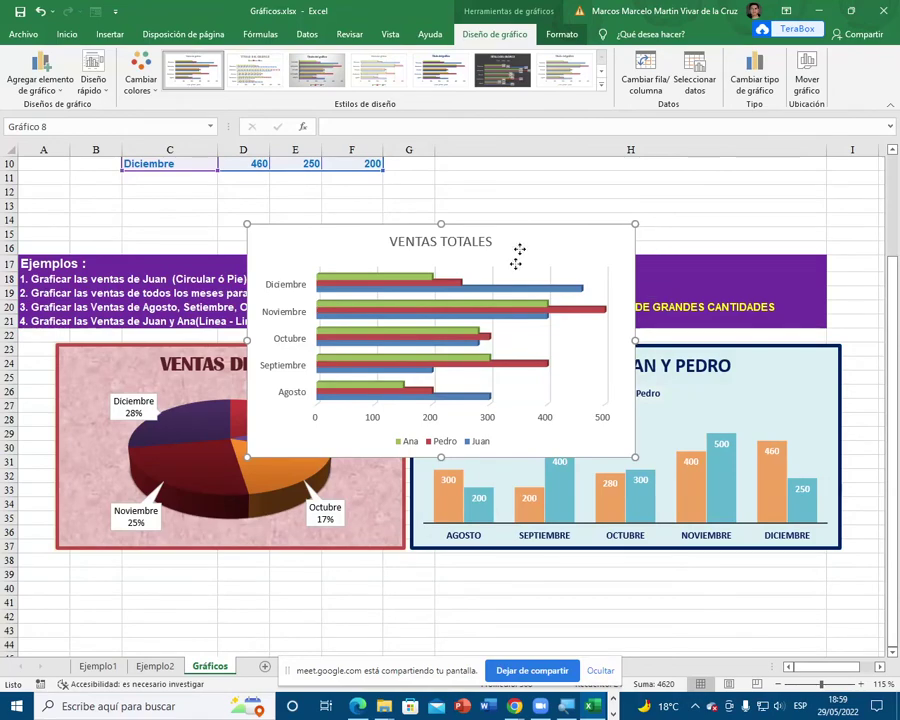
{"action": "left_click_drag", "start_coordinate": [518, 257], "coordinate": [351, 452]}
{"action": "scroll", "coordinate": [358, 400], "scroll_direction": "down", "scroll_amount": 2}
{"action": "left_click_drag", "start_coordinate": [358, 400], "coordinate": [336, 478]}
{"action": "scroll", "coordinate": [411, 516], "scroll_direction": "down", "scroll_amount": 4}
{"action": "left_click_drag", "start_coordinate": [443, 423], "coordinate": [404, 423]}
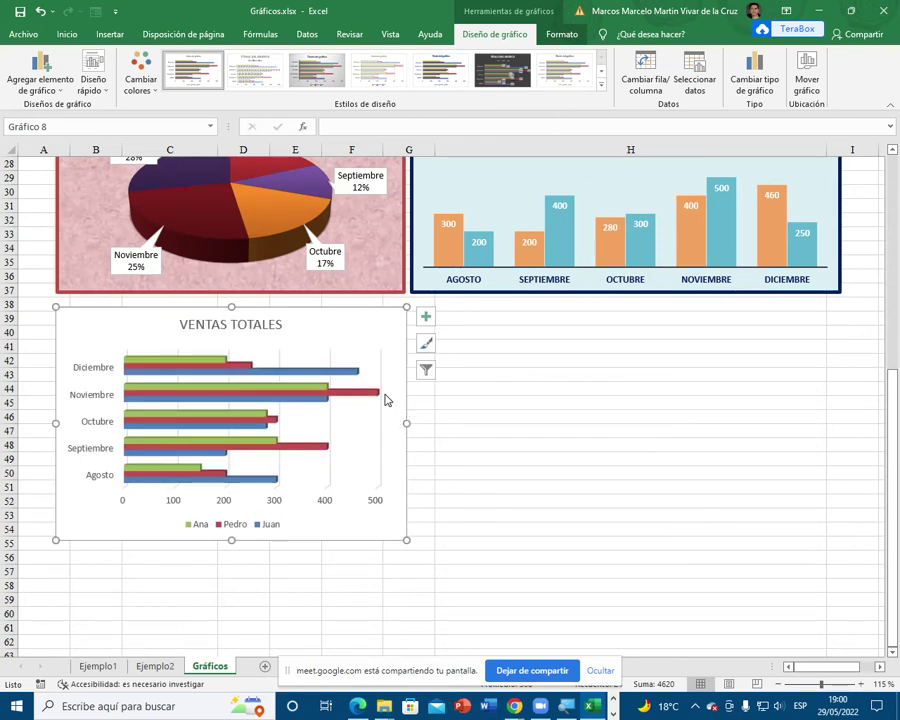
Step: Apply the quick layout with data labels and the legend under the title, and heighten the bar chart to about 9 cm
{"action": "left_click", "coordinate": [92, 85]}
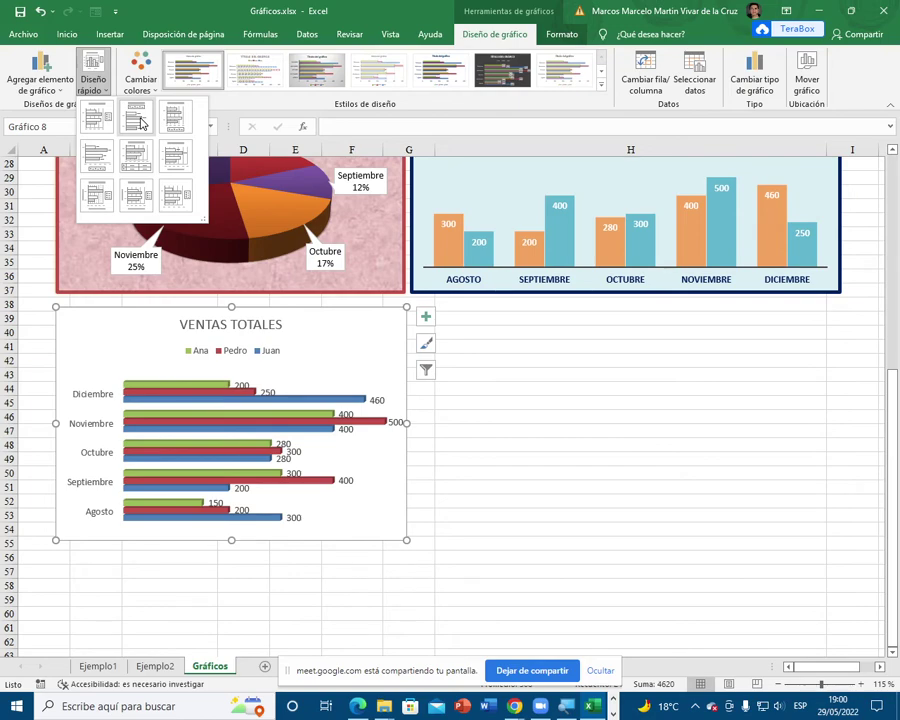
{"action": "left_click", "coordinate": [139, 121]}
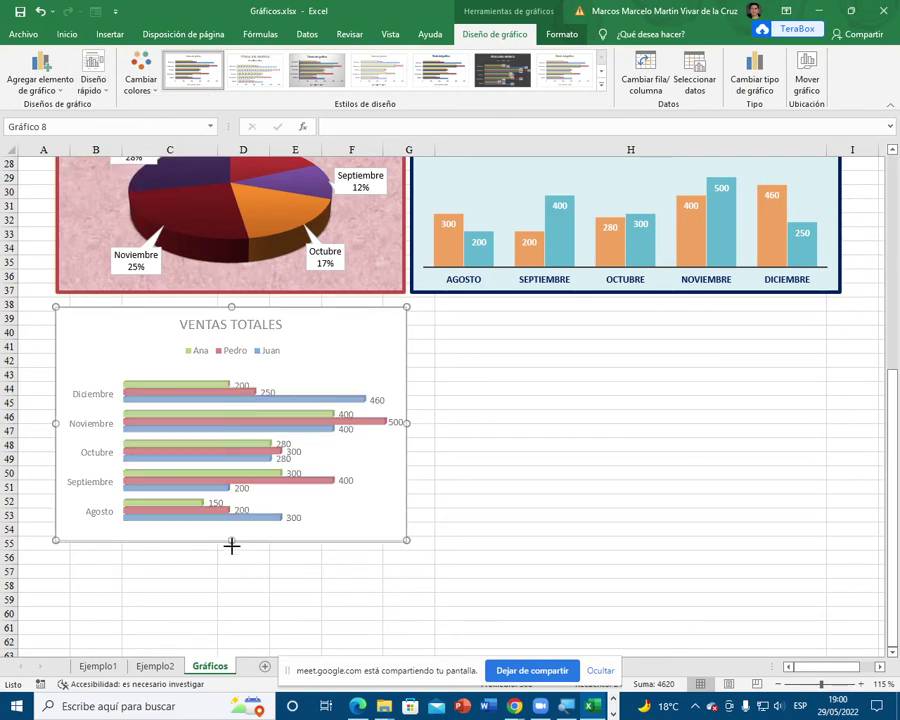
{"action": "left_click_drag", "start_coordinate": [230, 540], "coordinate": [235, 582]}
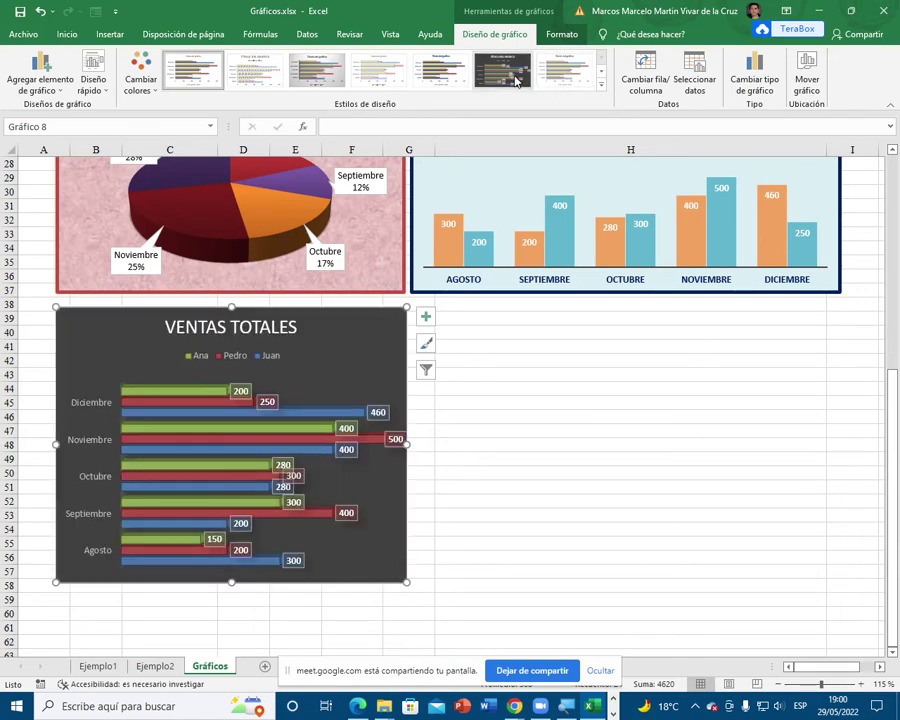
Step: Give the bar chart the dark grey gradient style with rounded bars and remove its gridlines
{"action": "left_click", "coordinate": [601, 86]}
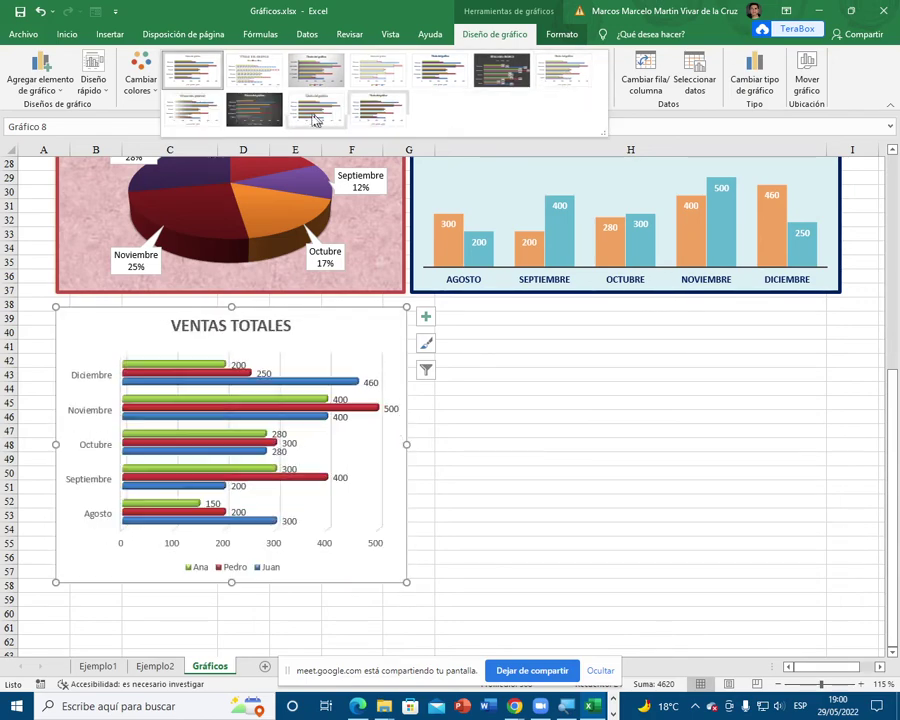
{"action": "left_click", "coordinate": [257, 118]}
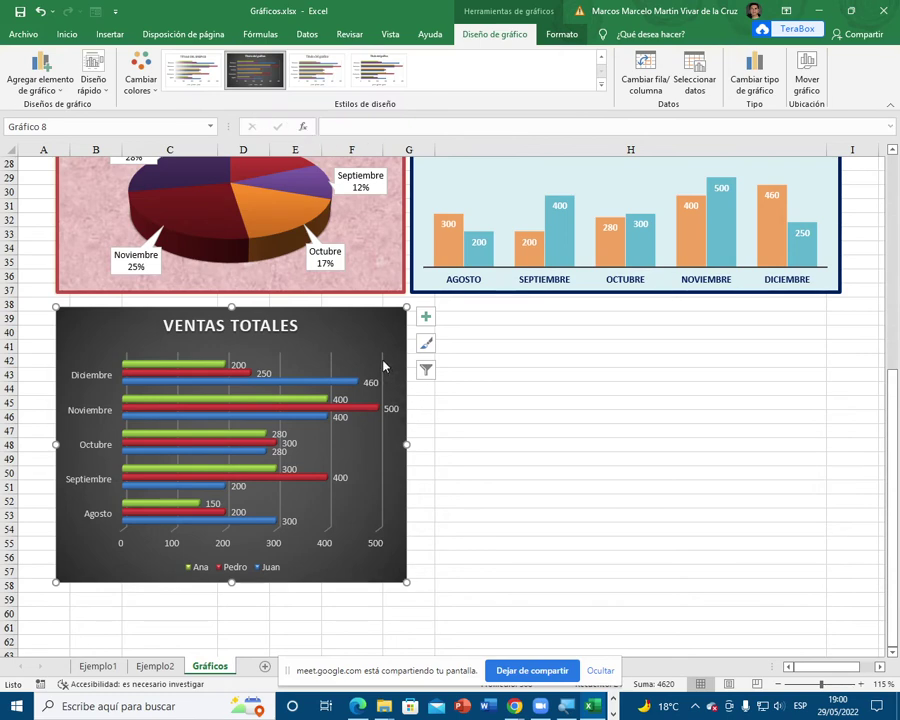
{"action": "left_click", "coordinate": [426, 318]}
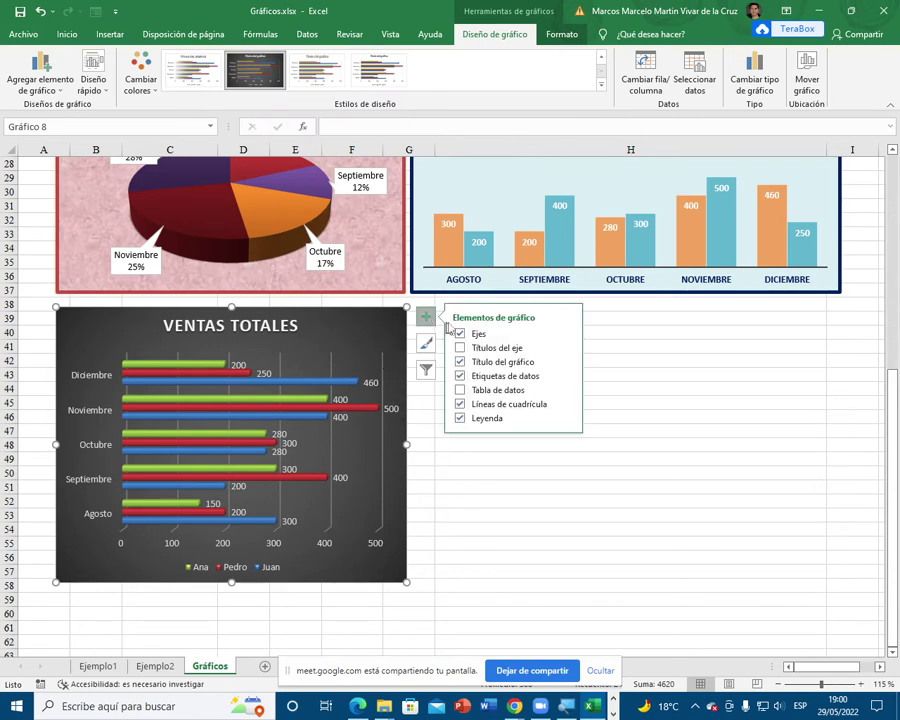
{"action": "left_click", "coordinate": [460, 406]}
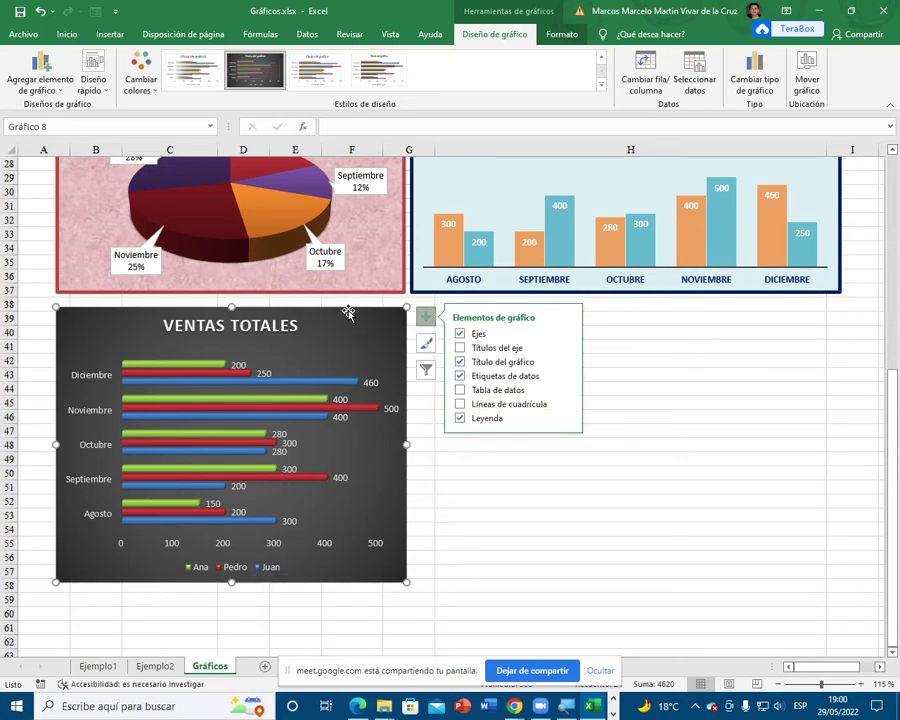
Step: Recolour the bars with the blue, green and aqua multicolour palette and fill the chart area with standard dark blue
{"action": "left_click", "coordinate": [141, 78]}
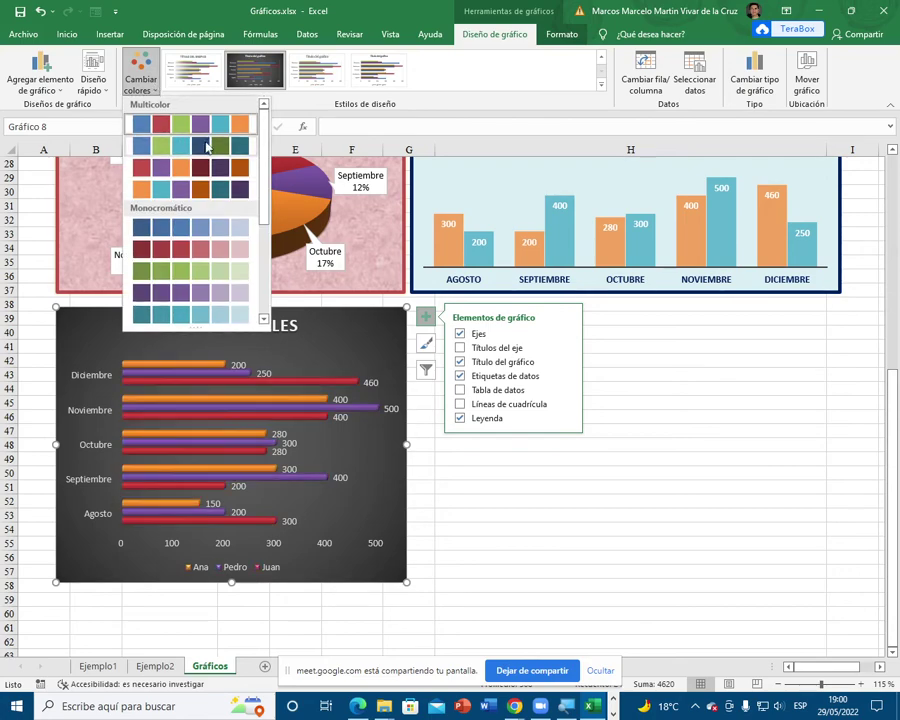
{"action": "left_click", "coordinate": [204, 145]}
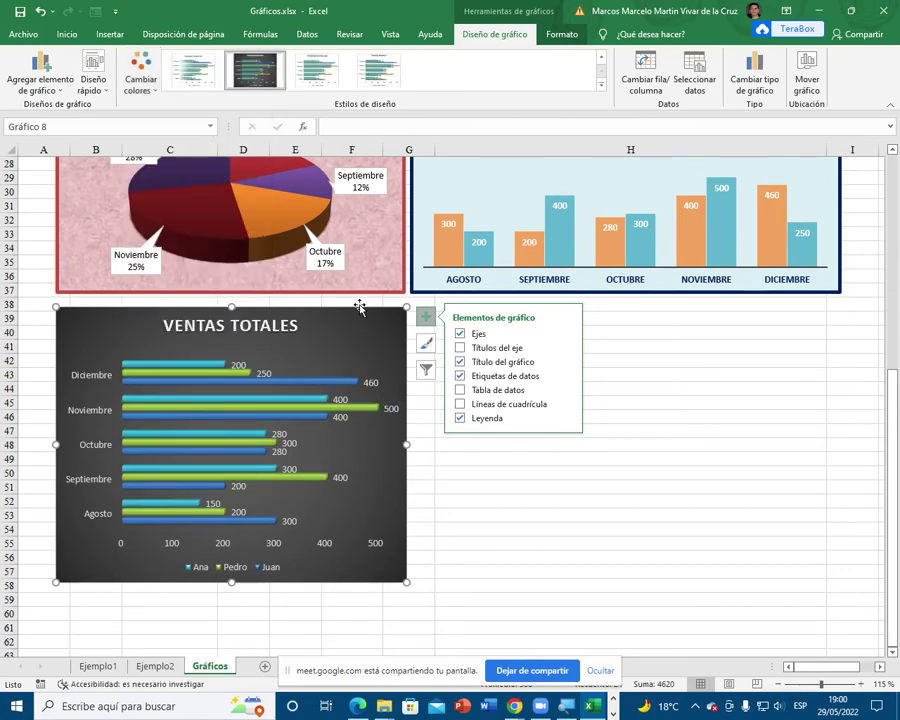
{"action": "left_click", "coordinate": [564, 36]}
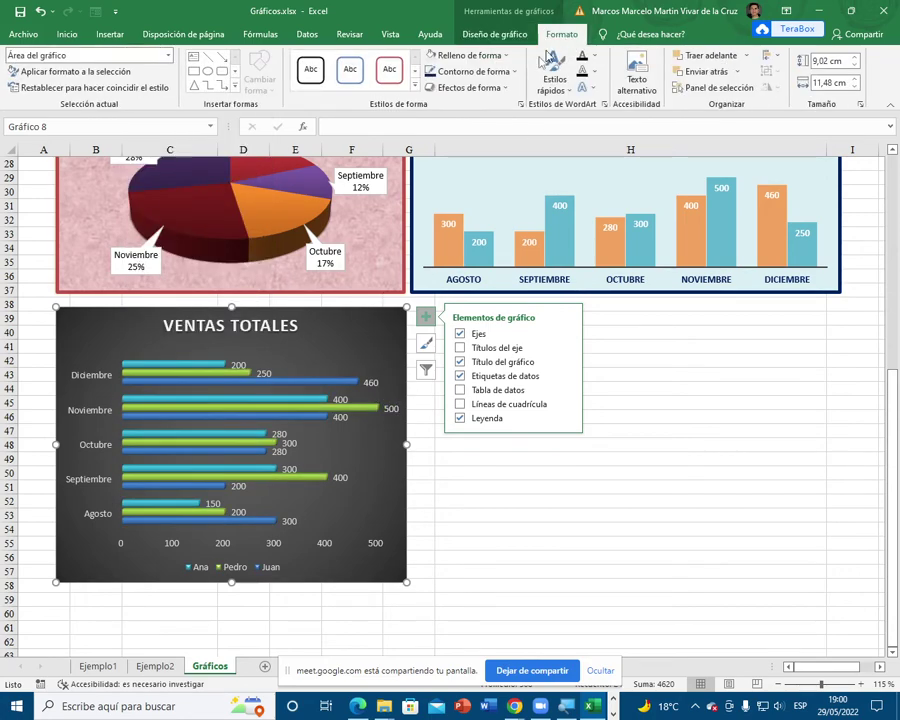
{"action": "left_click", "coordinate": [441, 56]}
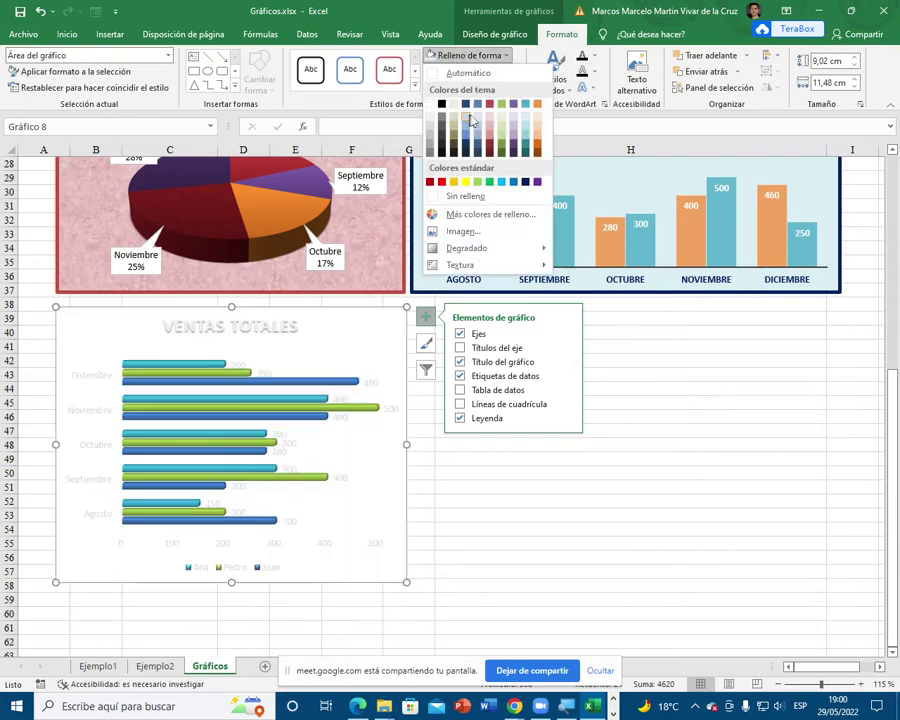
{"action": "left_click", "coordinate": [524, 182]}
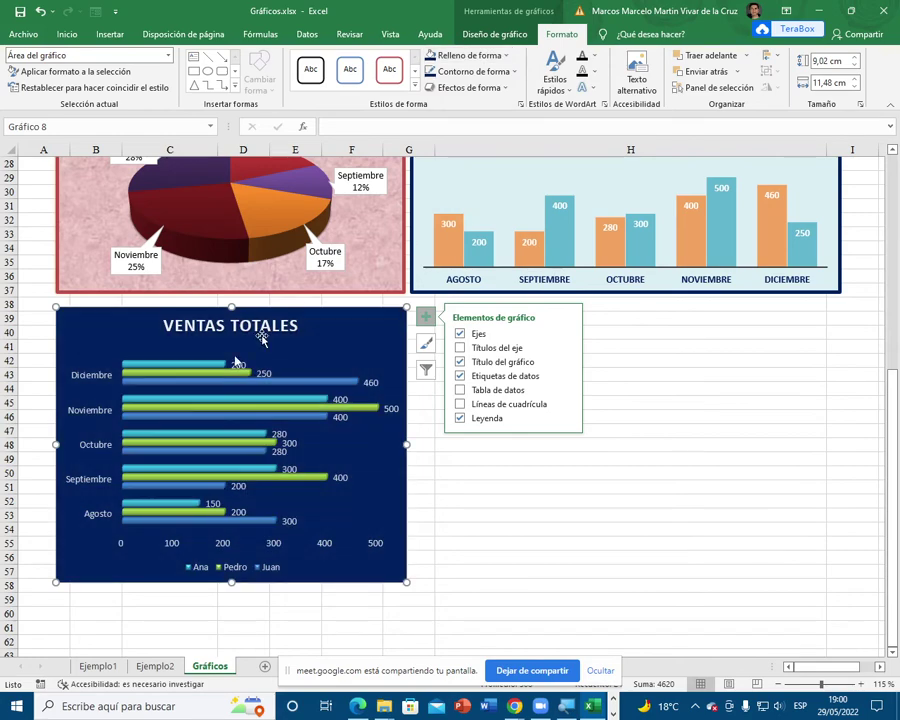
Step: Make the month axis labels bold and set the VENTAS TOTALES title in the Bahnschrift font
{"action": "left_click", "coordinate": [90, 373]}
{"action": "left_click", "coordinate": [67, 34]}
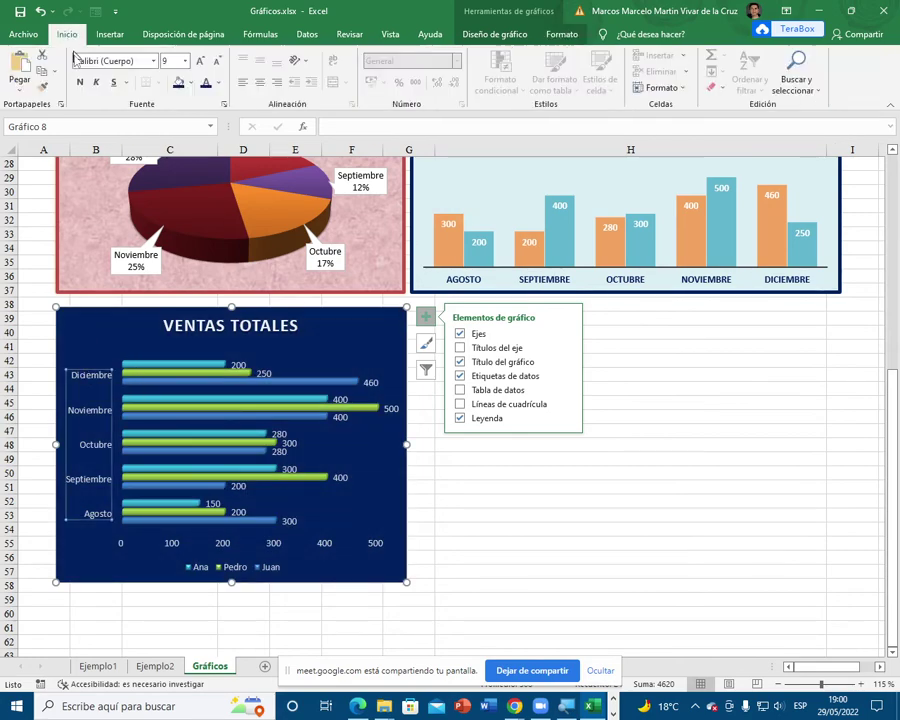
{"action": "left_click", "coordinate": [80, 82]}
{"action": "left_click", "coordinate": [228, 325]}
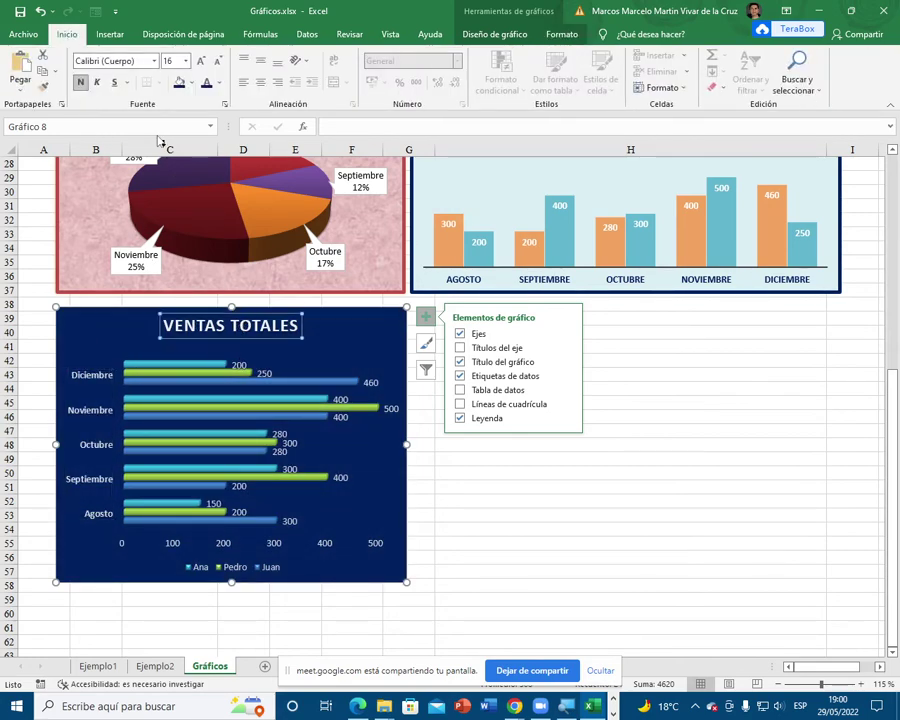
{"action": "left_click", "coordinate": [153, 61]}
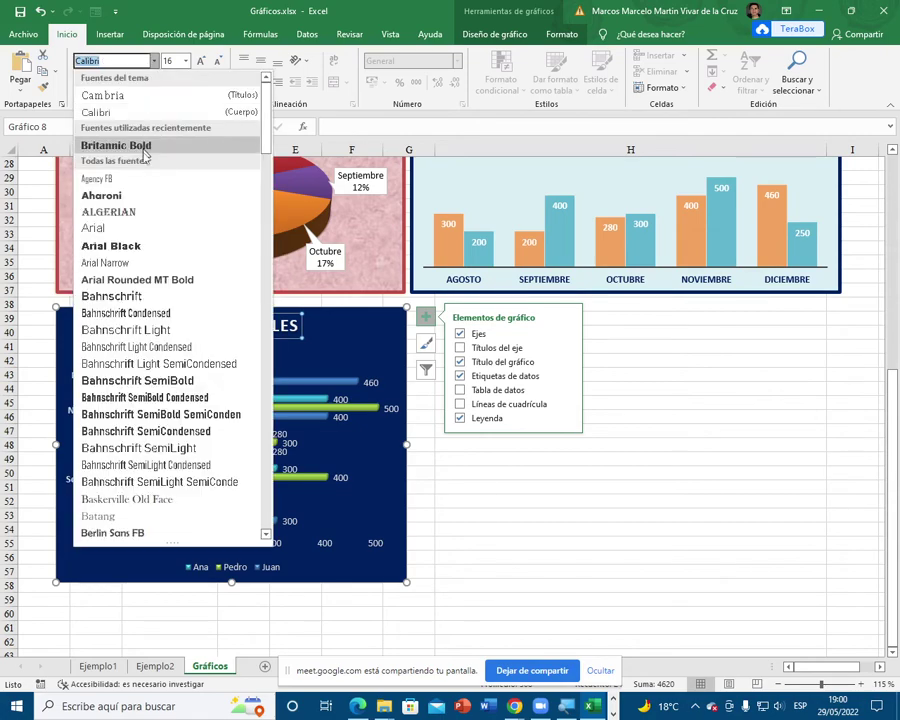
{"action": "left_click", "coordinate": [143, 296]}
Step: Make the data labels of the blue and aqua bar series bold
{"action": "left_click", "coordinate": [368, 380]}
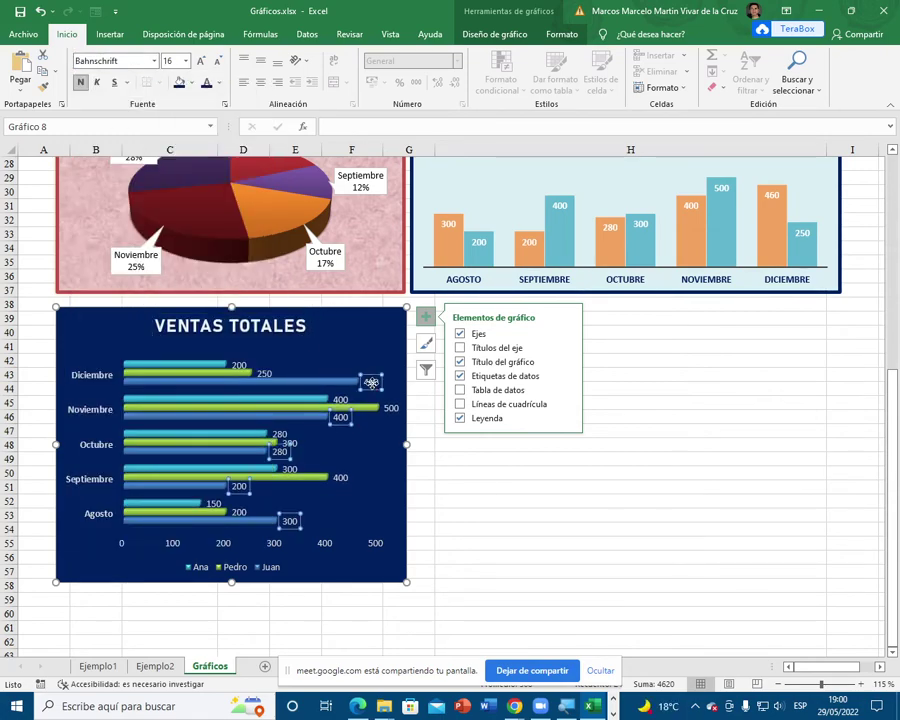
{"action": "left_click", "coordinate": [81, 82]}
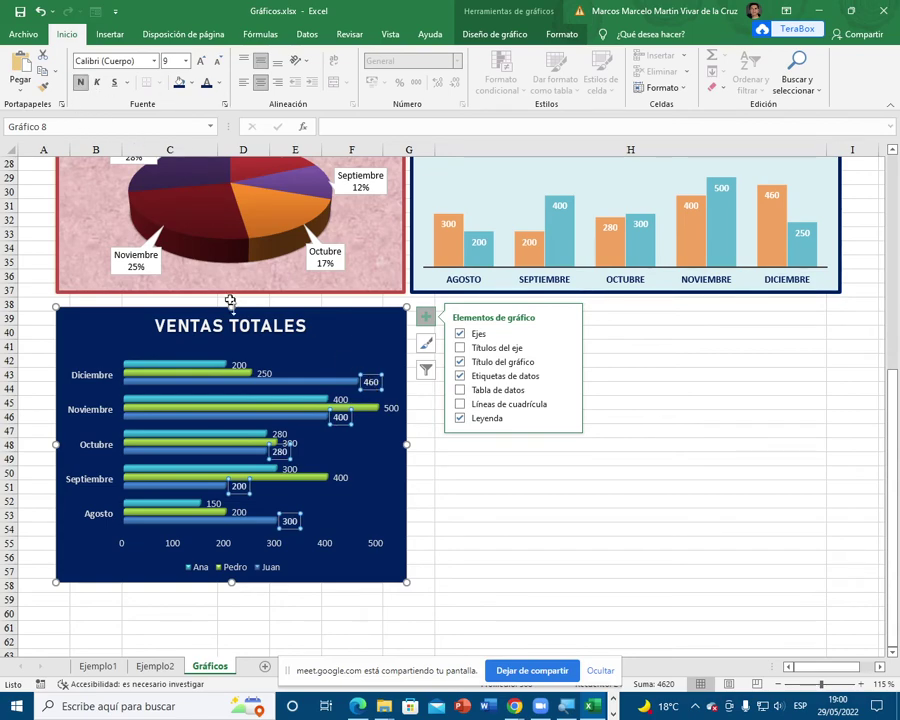
{"action": "left_click", "coordinate": [240, 366]}
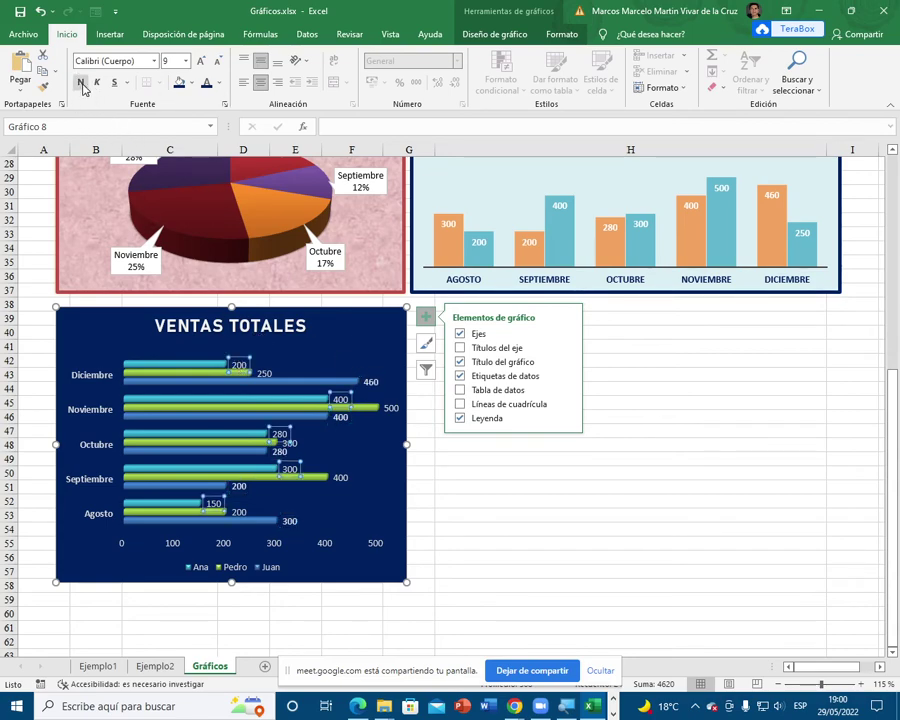
Step: Make the legend bold and two font sizes larger, and bold the numbers on the value axis
{"action": "left_click", "coordinate": [209, 571]}
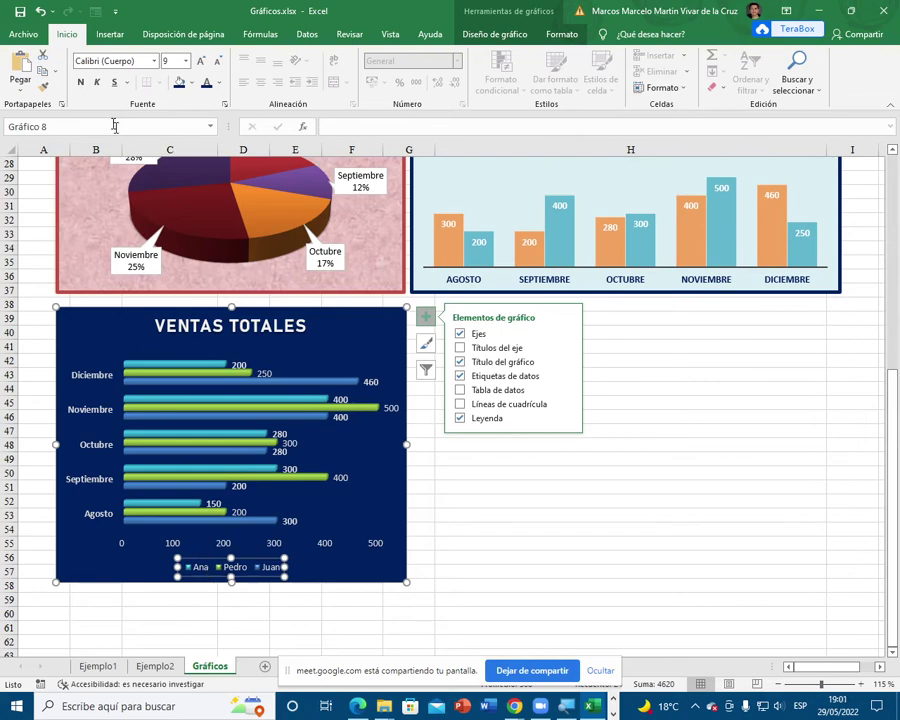
{"action": "left_click", "coordinate": [81, 82]}
{"action": "left_click", "coordinate": [202, 61]}
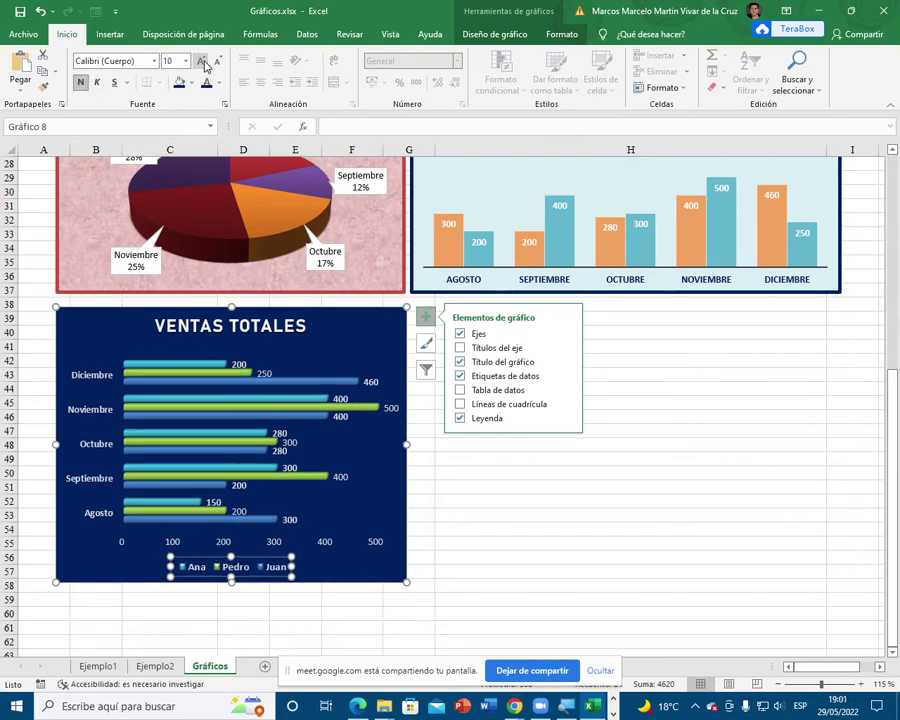
{"action": "left_click", "coordinate": [202, 61]}
{"action": "left_click", "coordinate": [326, 537]}
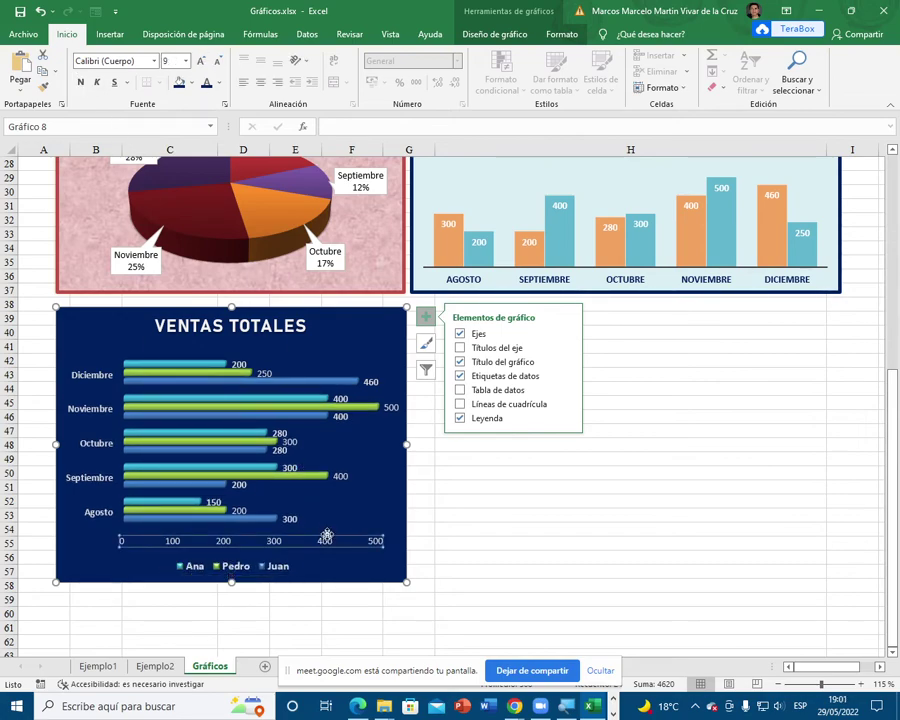
{"action": "left_click", "coordinate": [81, 82]}
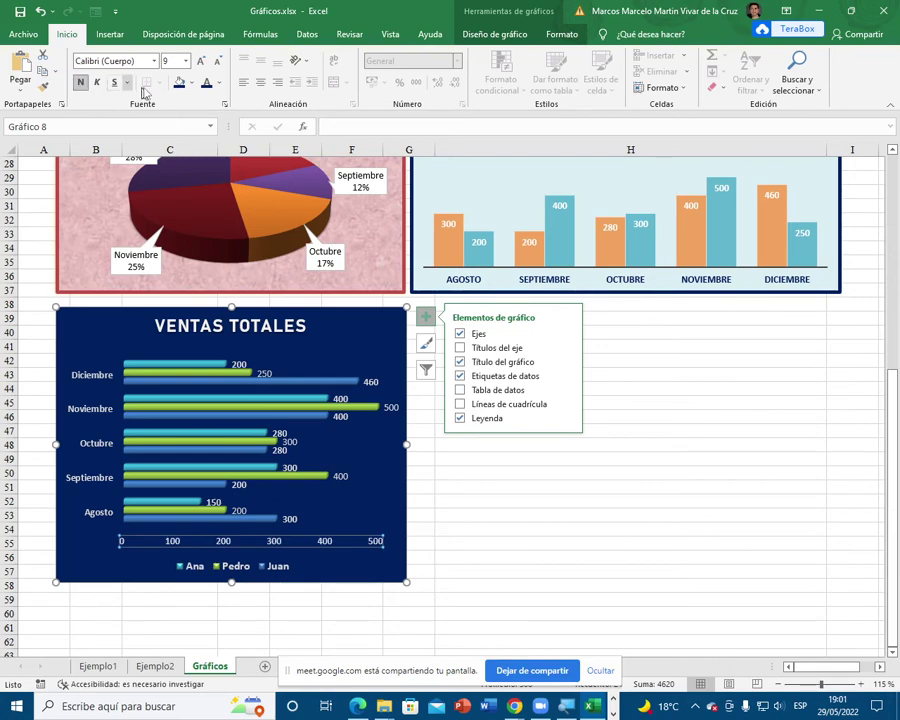
Step: Set the font colour of the value axis numbers in the VENTAS TOTALES chart to standard yellow
{"action": "left_click", "coordinate": [216, 85]}
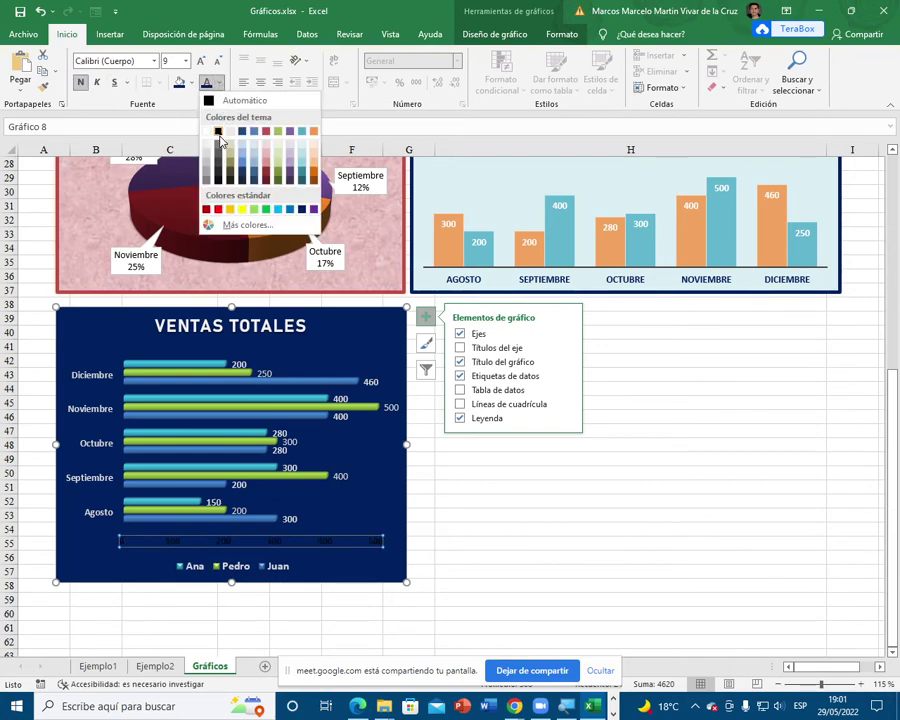
{"action": "left_click", "coordinate": [243, 212]}
{"action": "left_click", "coordinate": [469, 504]}
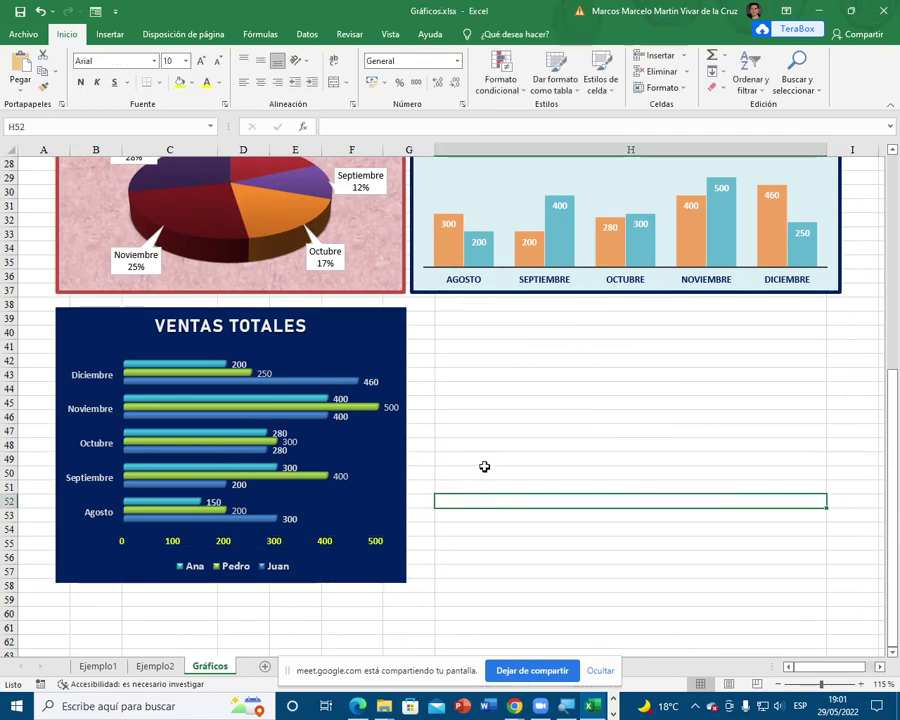
Step: Make the data labels of the green Pedro series bold white
{"action": "left_click", "coordinate": [396, 408]}
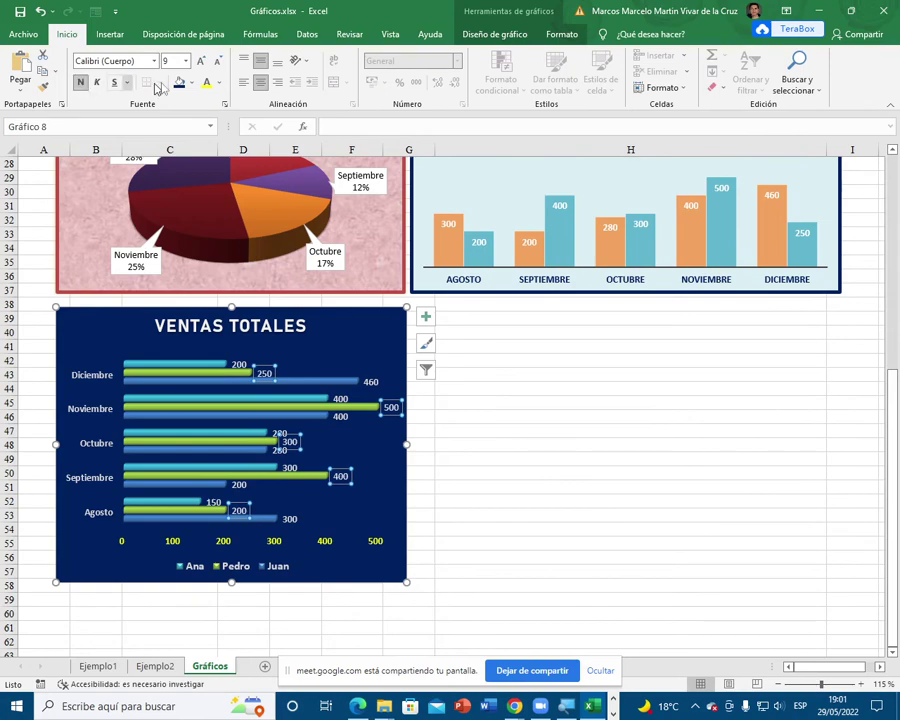
{"action": "left_click", "coordinate": [210, 87]}
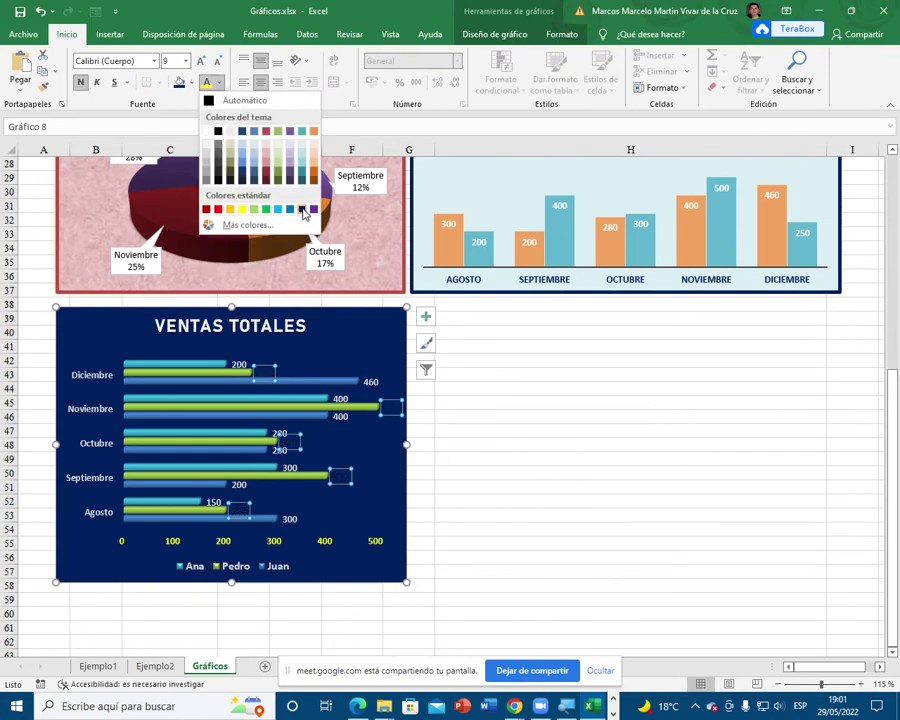
{"action": "left_click", "coordinate": [228, 142]}
{"action": "left_click", "coordinate": [475, 360]}
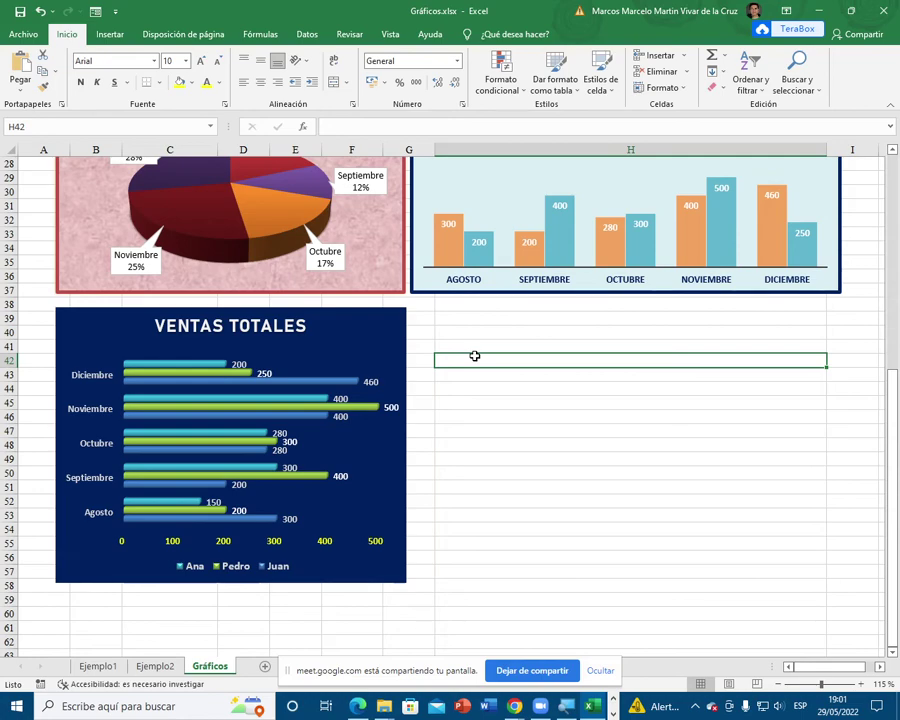
Step: Outline the VENTAS TOTALES chart area in standard orange with a 3 pt line weight
{"action": "left_click", "coordinate": [399, 316]}
{"action": "left_click", "coordinate": [562, 34]}
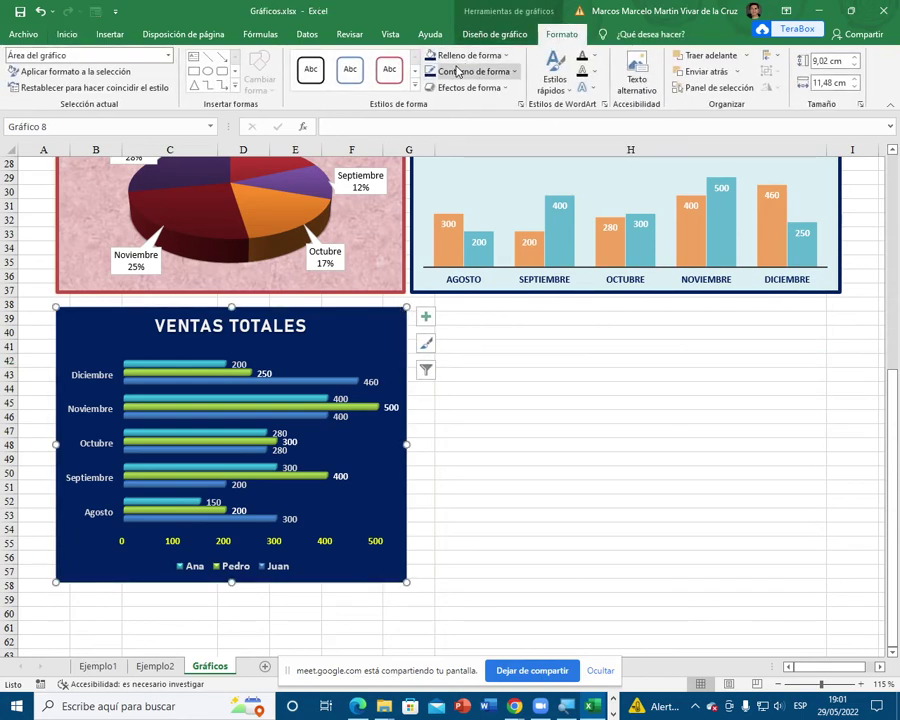
{"action": "left_click", "coordinate": [458, 71]}
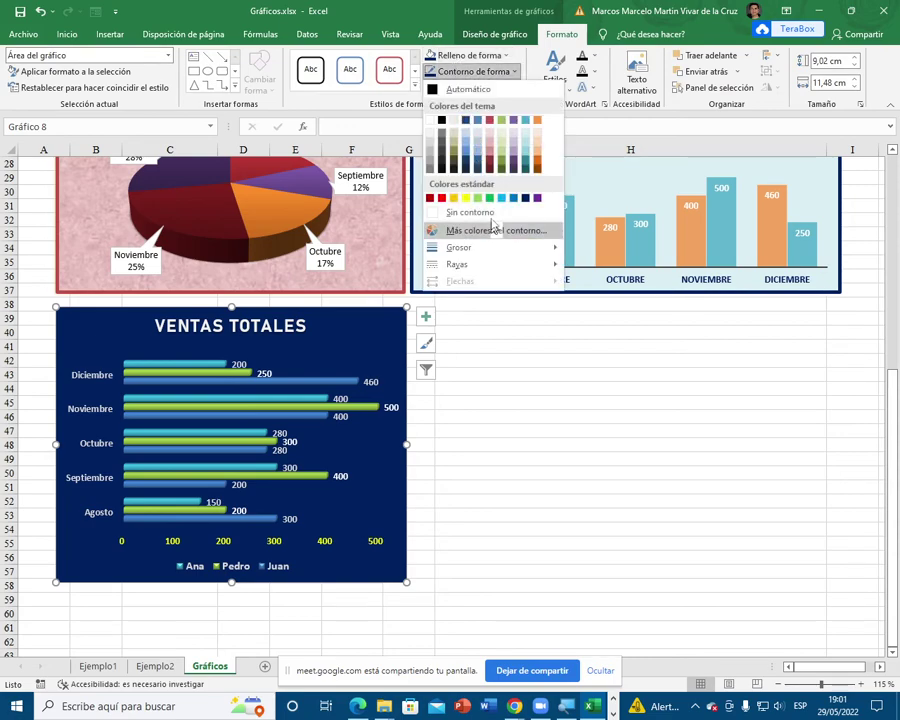
{"action": "left_click", "coordinate": [455, 198]}
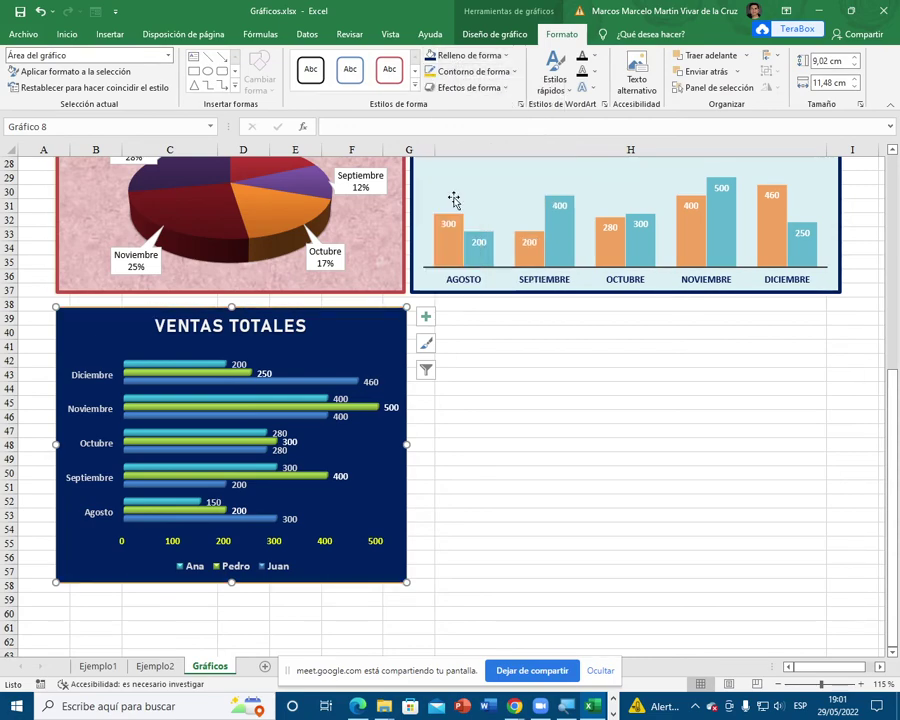
{"action": "left_click", "coordinate": [470, 72]}
{"action": "mouse_move", "coordinate": [552, 247]}
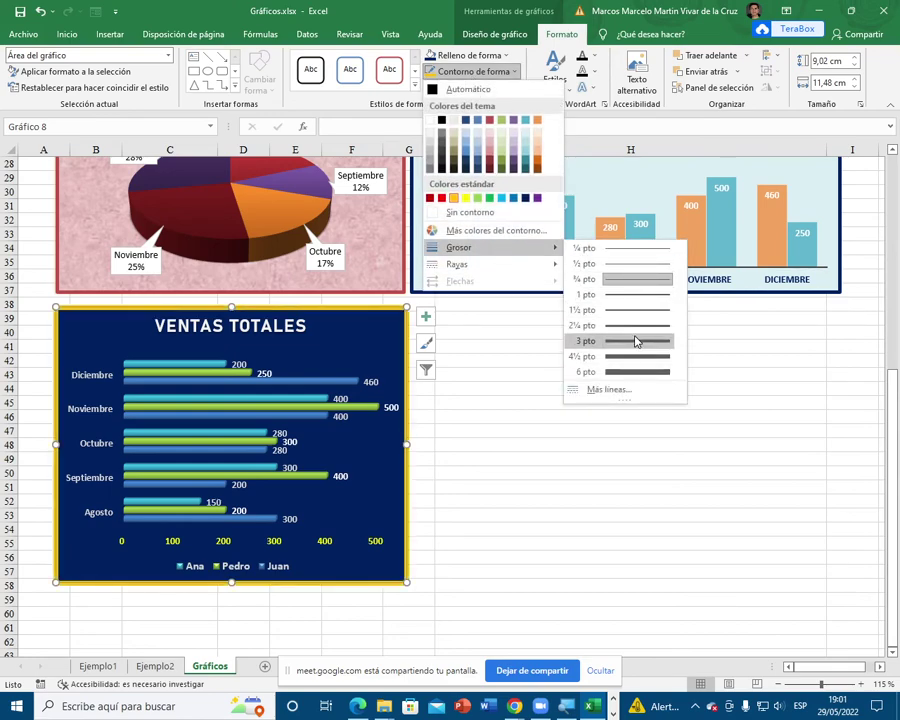
{"action": "left_click", "coordinate": [632, 335]}
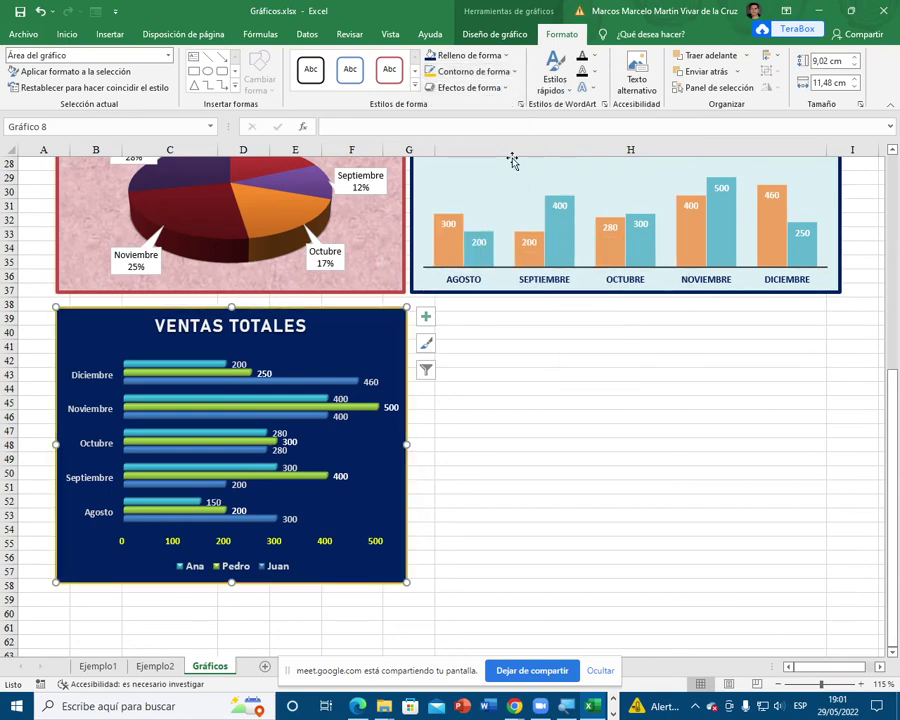
Step: Apply the smallest orange glow variation to the VENTAS TOTALES chart area
{"action": "left_click", "coordinate": [468, 87]}
{"action": "mouse_move", "coordinate": [512, 207]}
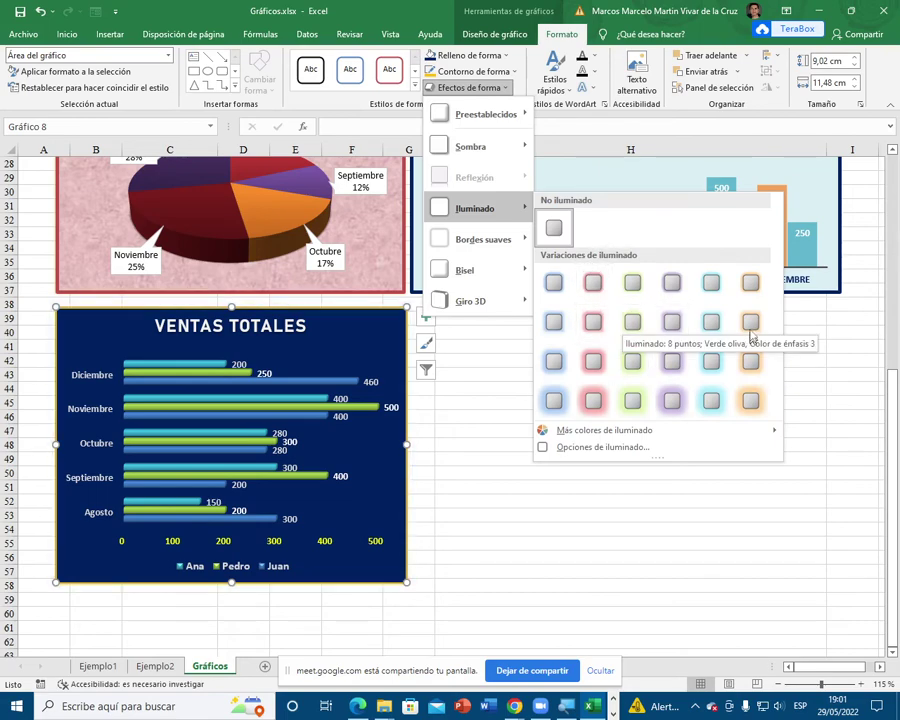
{"action": "left_click", "coordinate": [748, 285]}
{"action": "left_click", "coordinate": [652, 376]}
Step: Review the finished charts and read exercise 4 about graphing the sales of Juan and Ana as a line
{"action": "scroll", "coordinate": [651, 370], "scroll_direction": "up", "scroll_amount": 3}
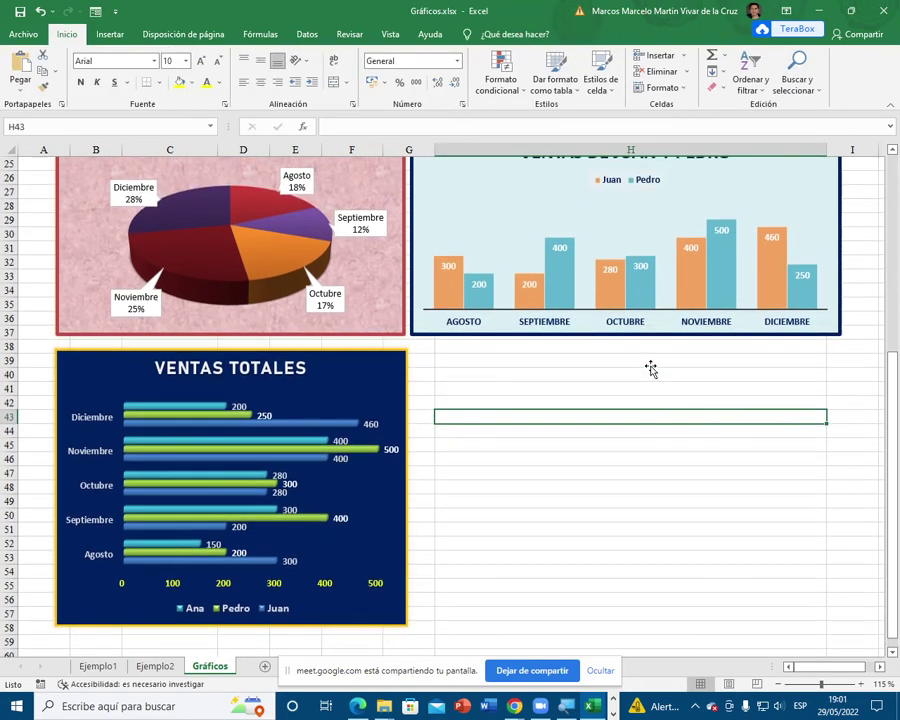
{"action": "scroll", "coordinate": [649, 372], "scroll_direction": "down", "scroll_amount": 1}
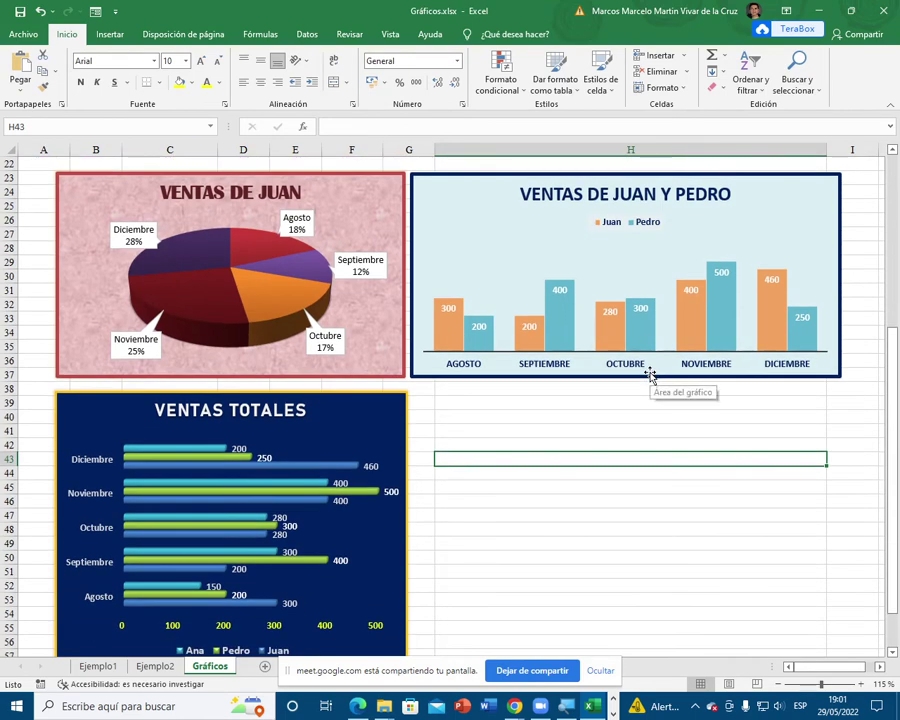
{"action": "scroll", "coordinate": [648, 374], "scroll_direction": "down", "scroll_amount": 1}
{"action": "scroll", "coordinate": [603, 430], "scroll_direction": "up", "scroll_amount": 3}
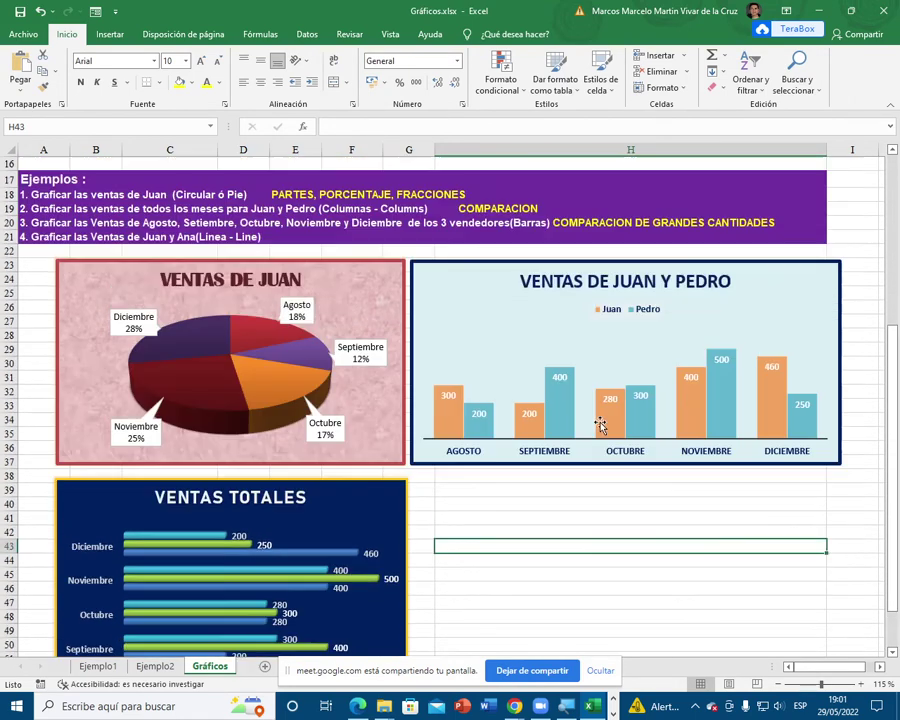
{"action": "scroll", "coordinate": [590, 376], "scroll_direction": "up", "scroll_amount": 5}
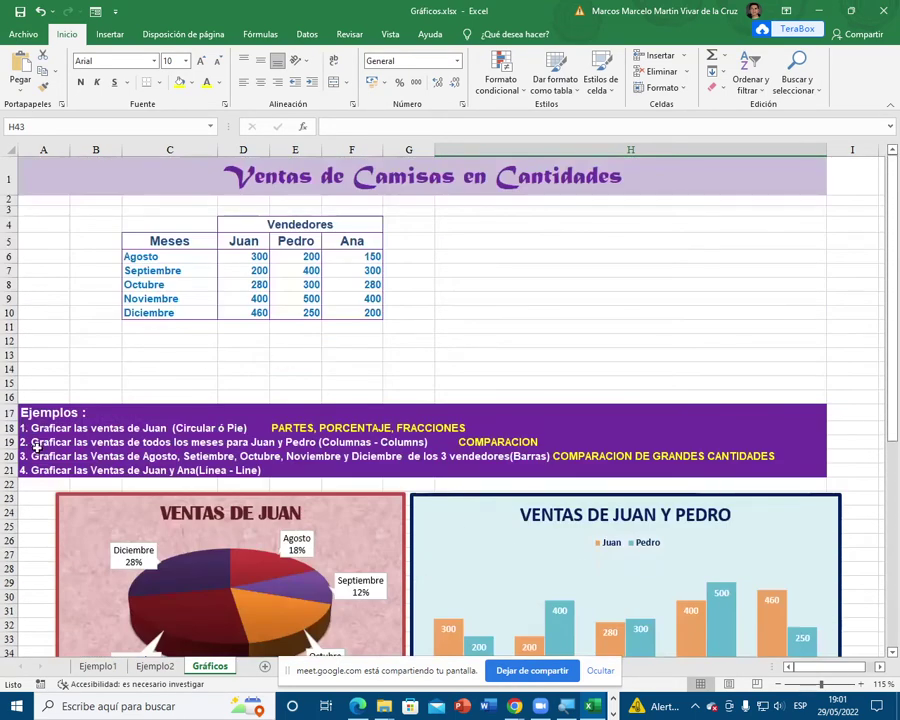
{"action": "left_click_drag", "start_coordinate": [34, 472], "coordinate": [272, 472]}
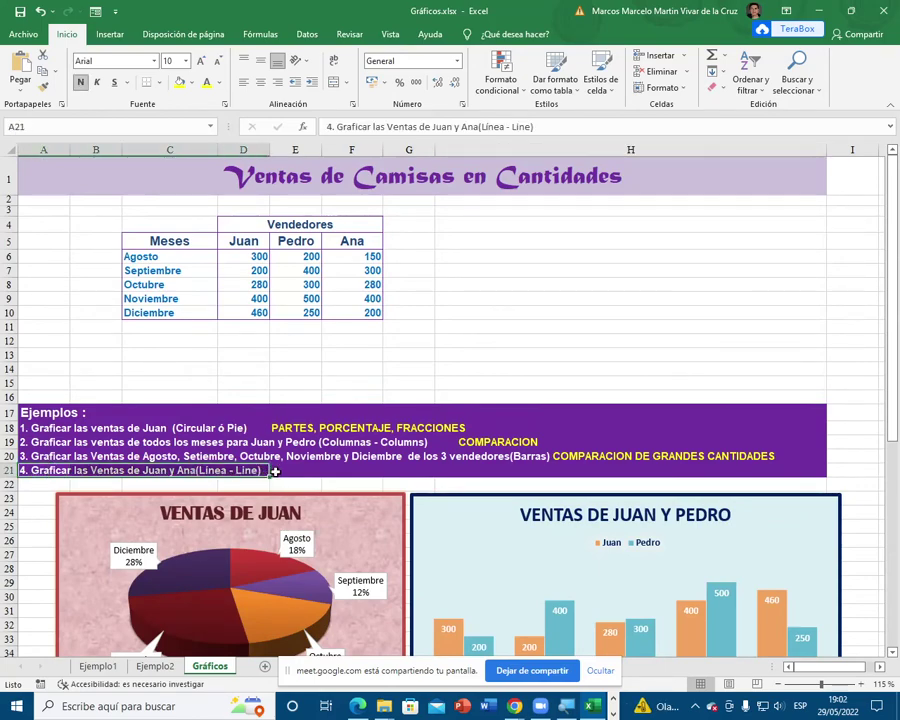
{"action": "left_click", "coordinate": [275, 471]}
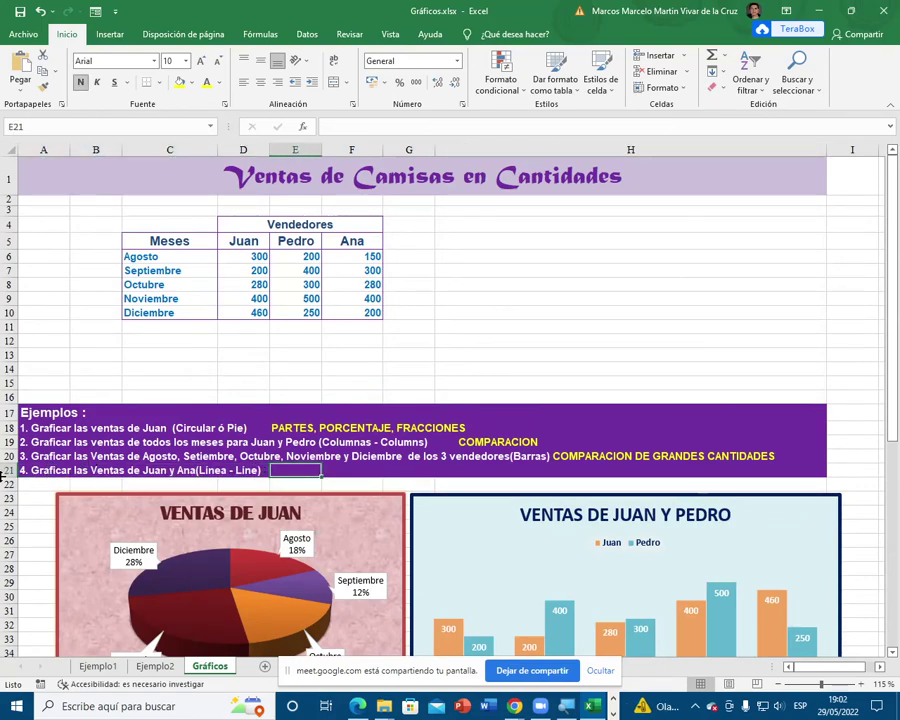
{"action": "left_click", "coordinate": [40, 468]}
Step: Enter REPRESENTAR EL TIEMPO in cell F21 beside exercise 4 and colour its text yellow
{"action": "left_click", "coordinate": [335, 470]}
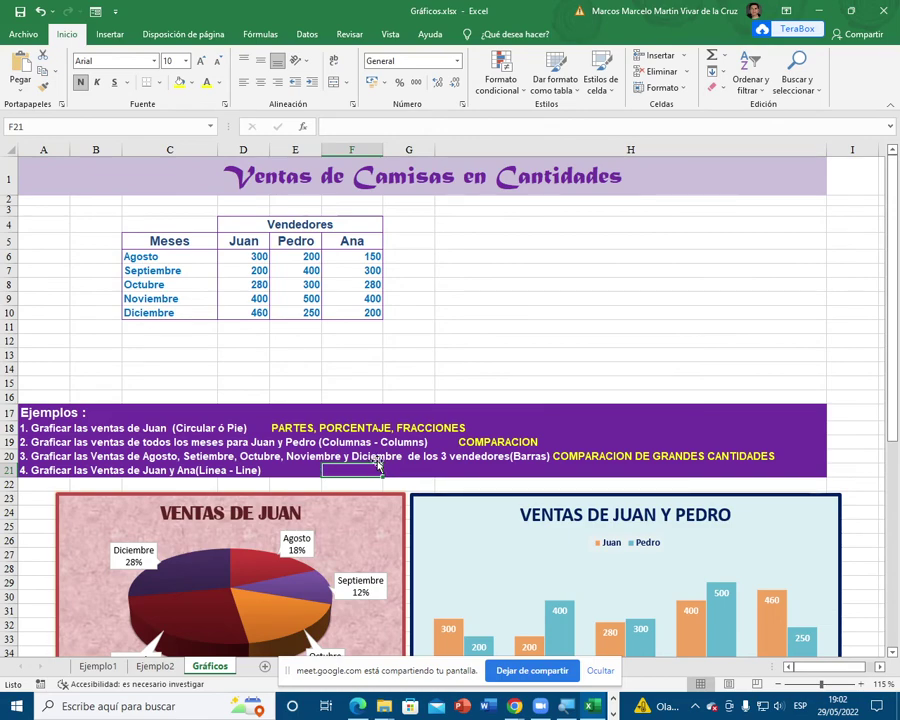
{"action": "type", "text": "re"}
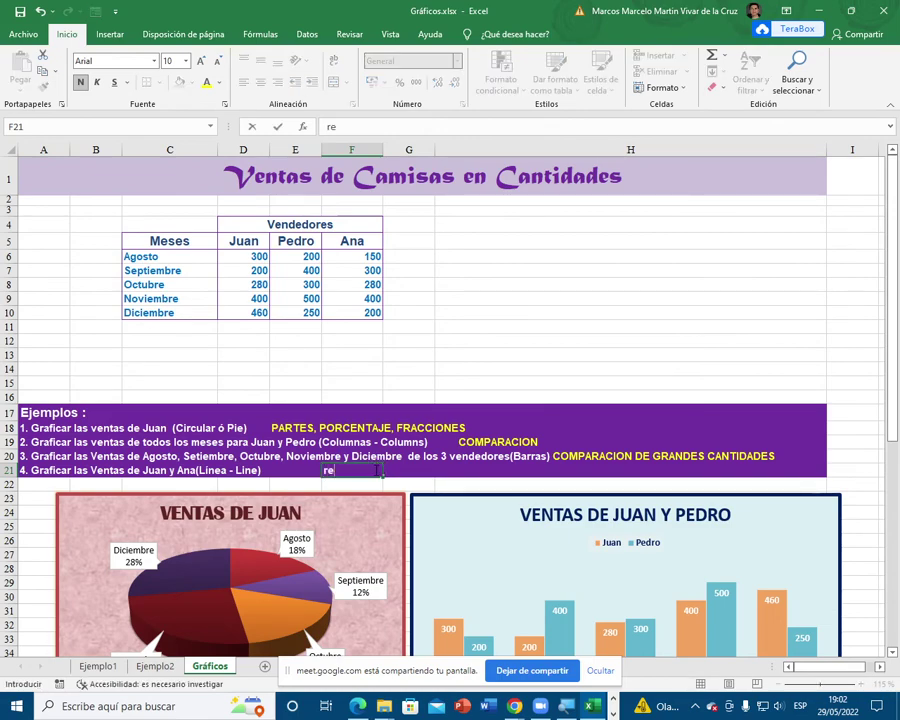
{"action": "type", "text": "PRESENTAR"}
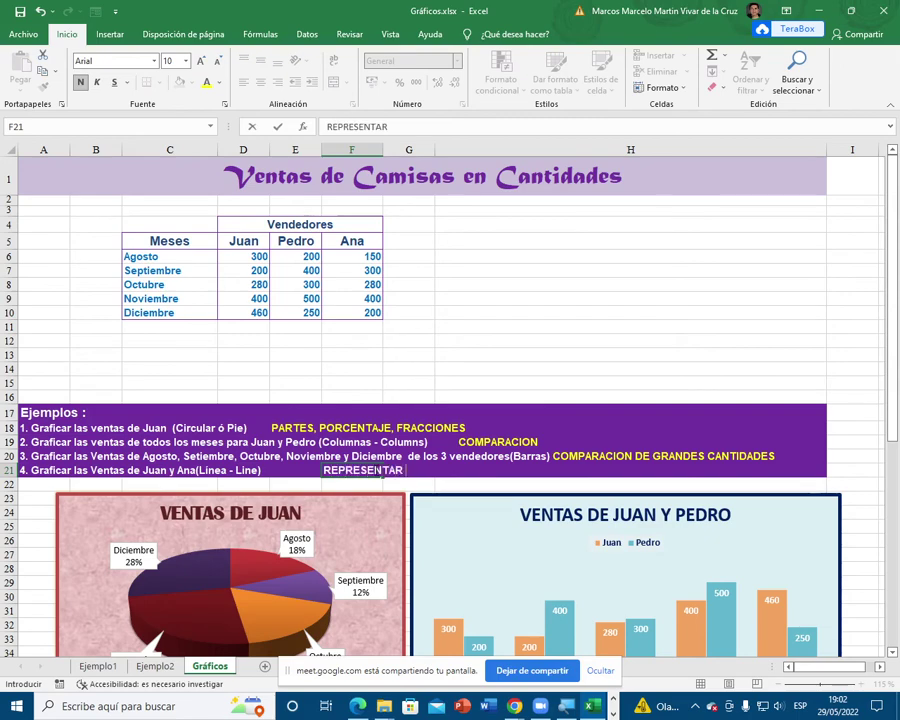
{"action": "type", "text": " EL TIEMPO"}
{"action": "left_click", "coordinate": [374, 470]}
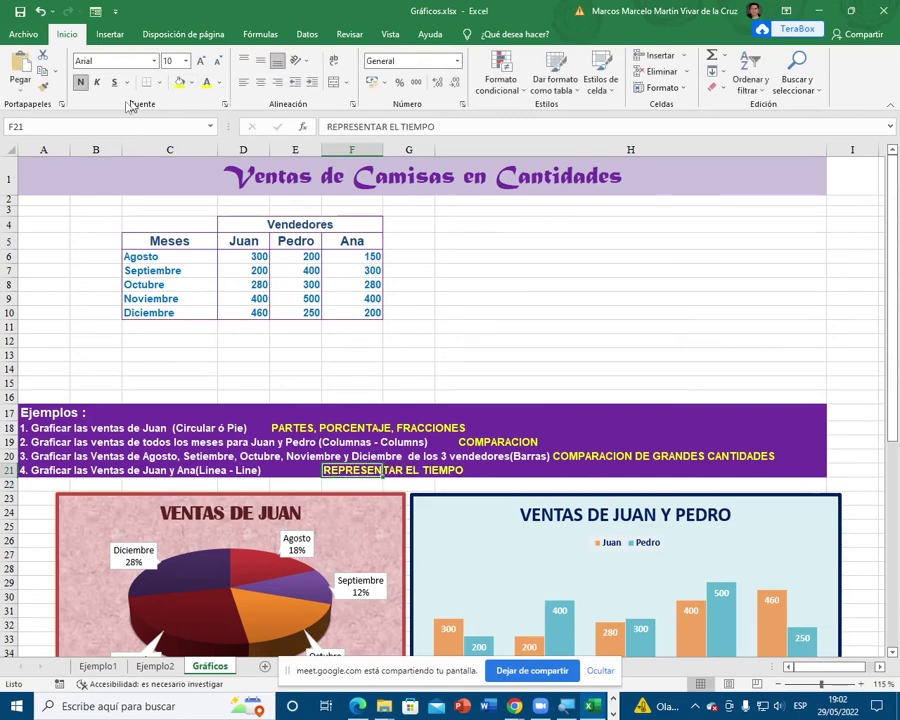
{"action": "left_click", "coordinate": [519, 397]}
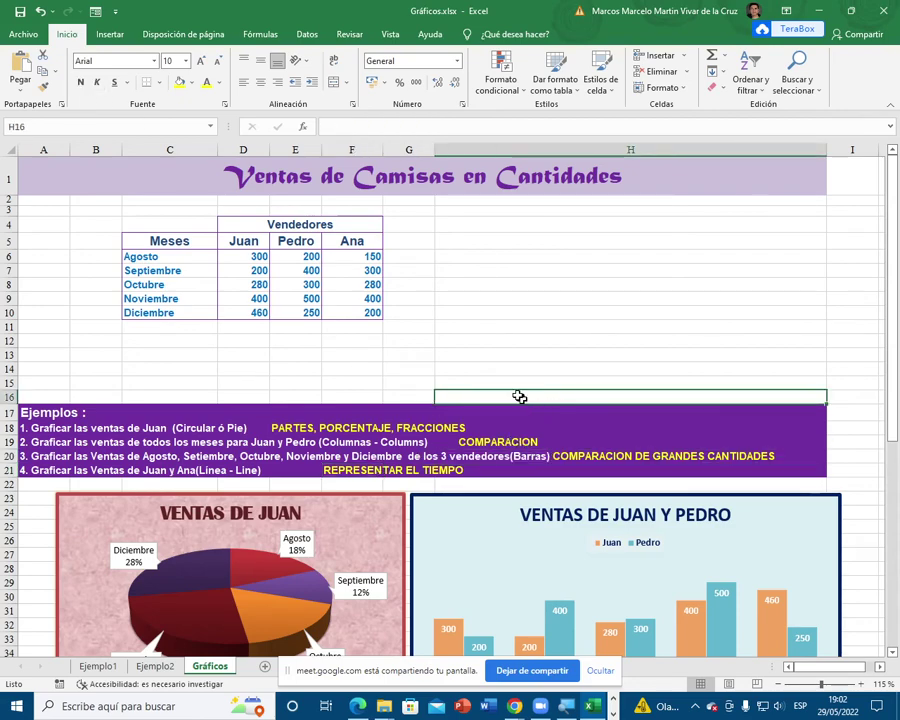
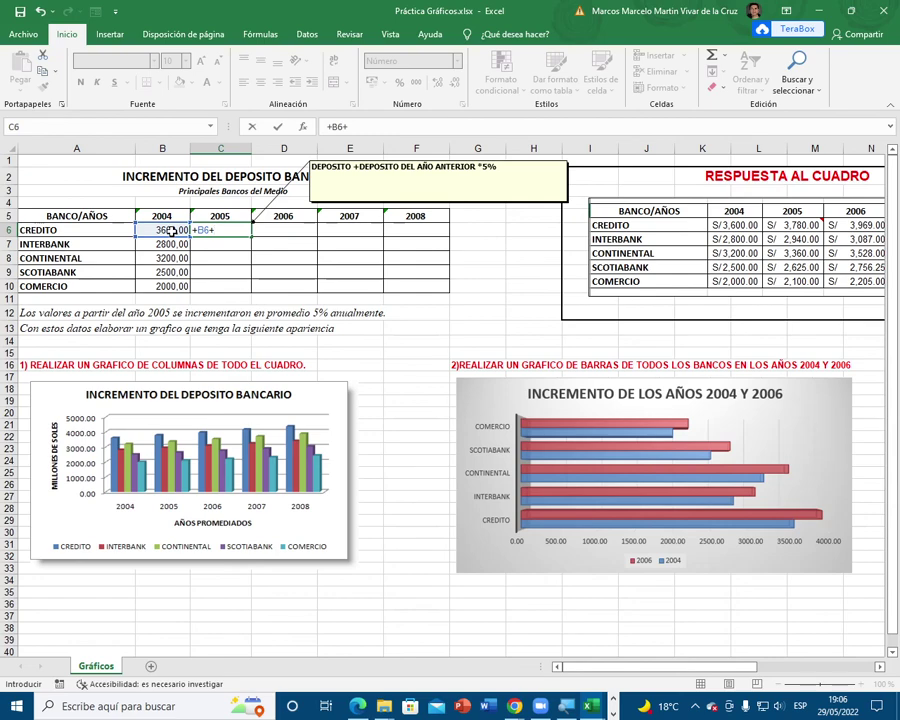
Step: Complete the 2005 deposit formula in C6 as +B6+B6*5% and fill it across the table through F10
{"action": "type", "text": "*5"}
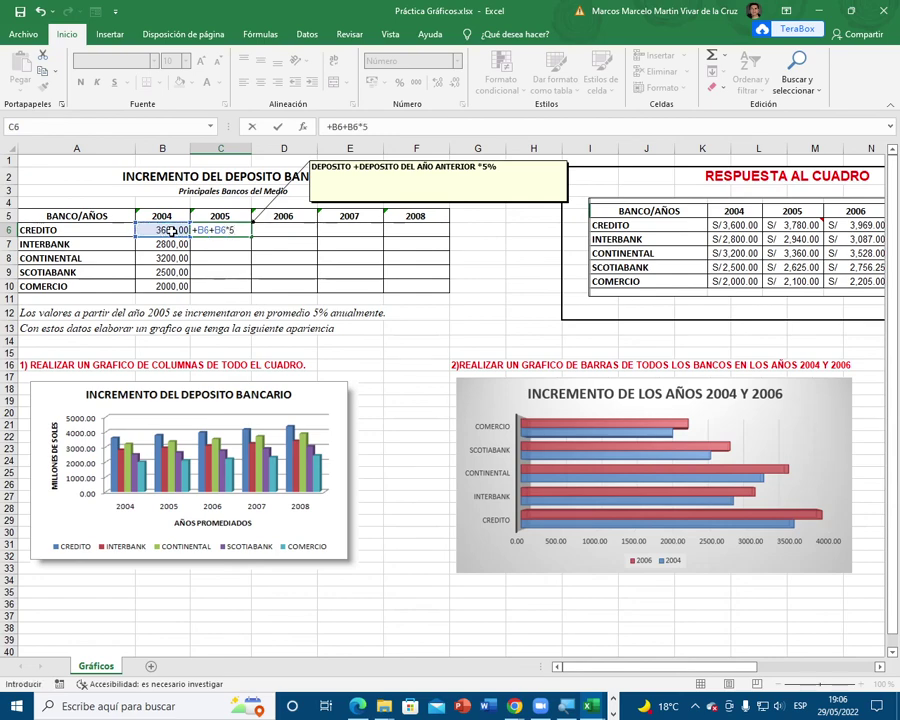
{"action": "type", "text": "%"}
{"action": "key", "text": "ctrl+Return"}
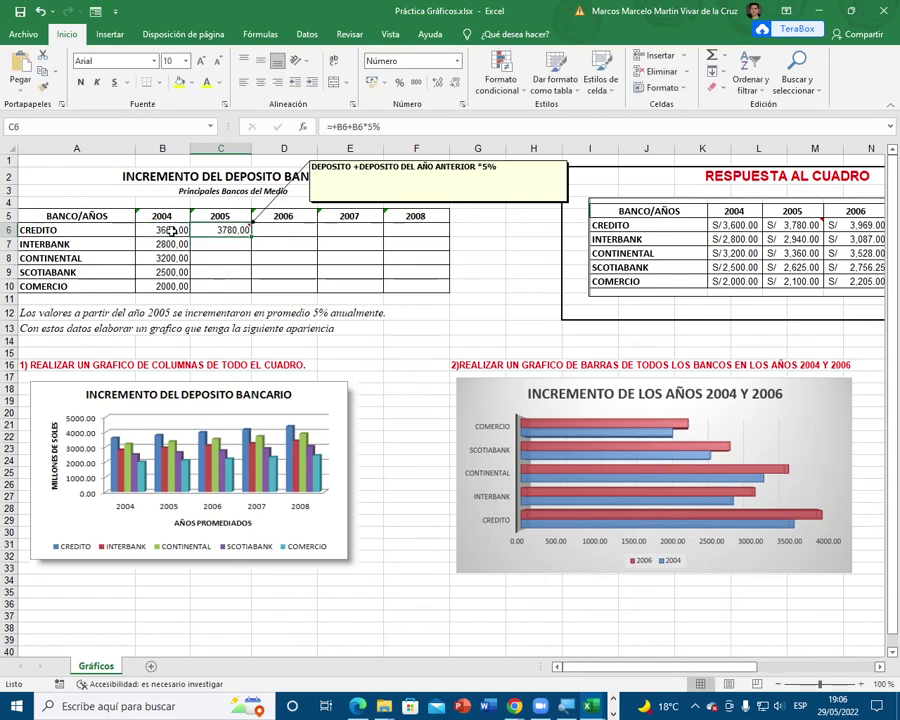
{"action": "left_click_drag", "start_coordinate": [254, 236], "coordinate": [450, 290]}
{"action": "left_click", "coordinate": [405, 258]}
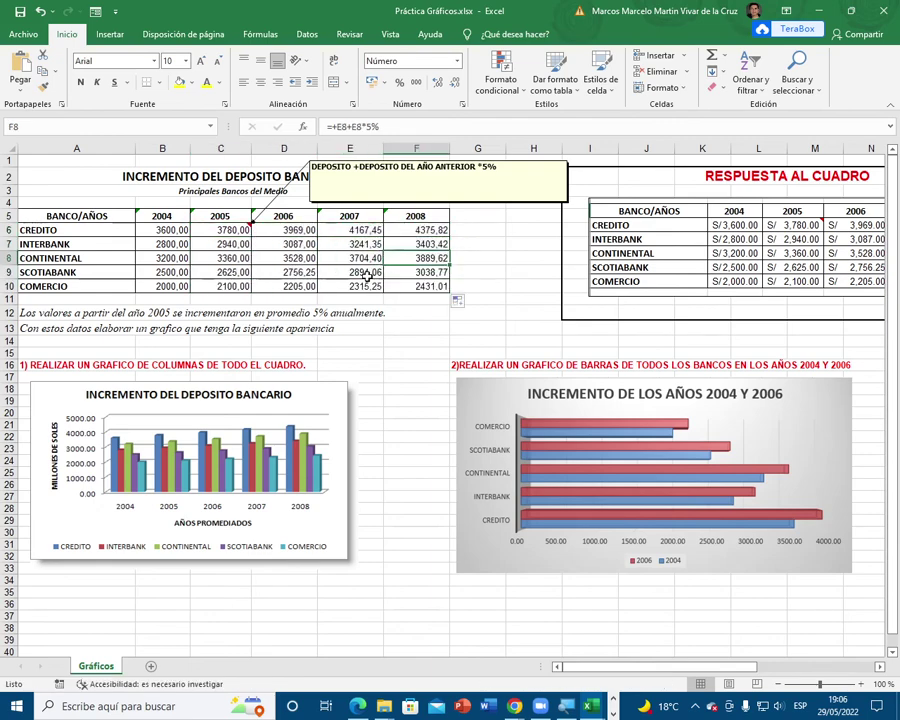
Step: Remove the note on cell C6 and save the workbook as Práctica Gráficos.xlsx in the Objetos 3D folder, replacing the existing file
{"action": "right_click", "coordinate": [247, 229]}
{"action": "left_click", "coordinate": [330, 481]}
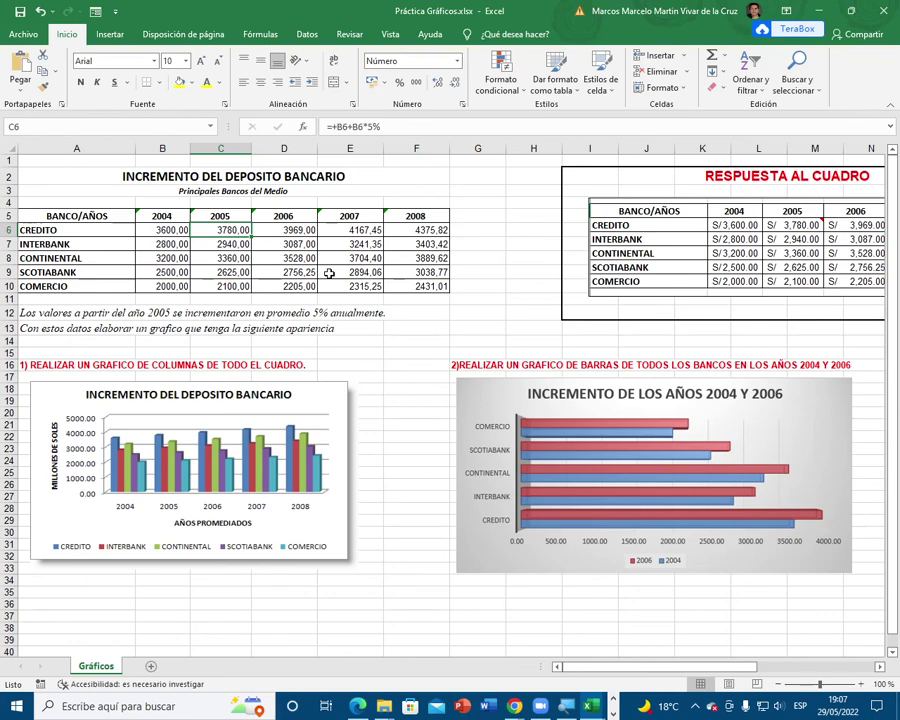
{"action": "key", "text": "F12"}
{"action": "left_click", "coordinate": [62, 188]}
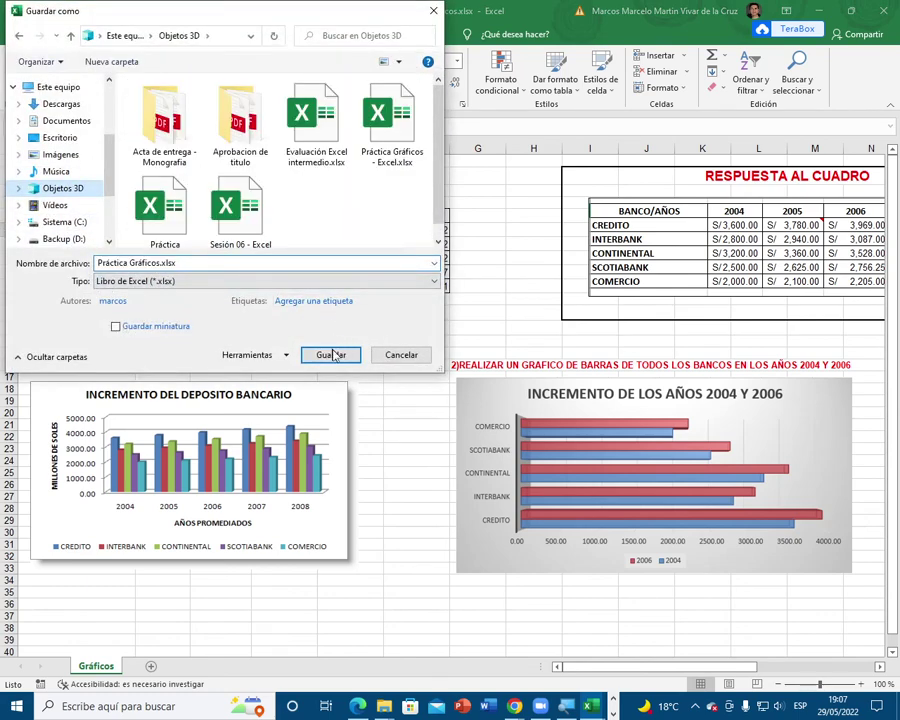
{"action": "left_click", "coordinate": [334, 354]}
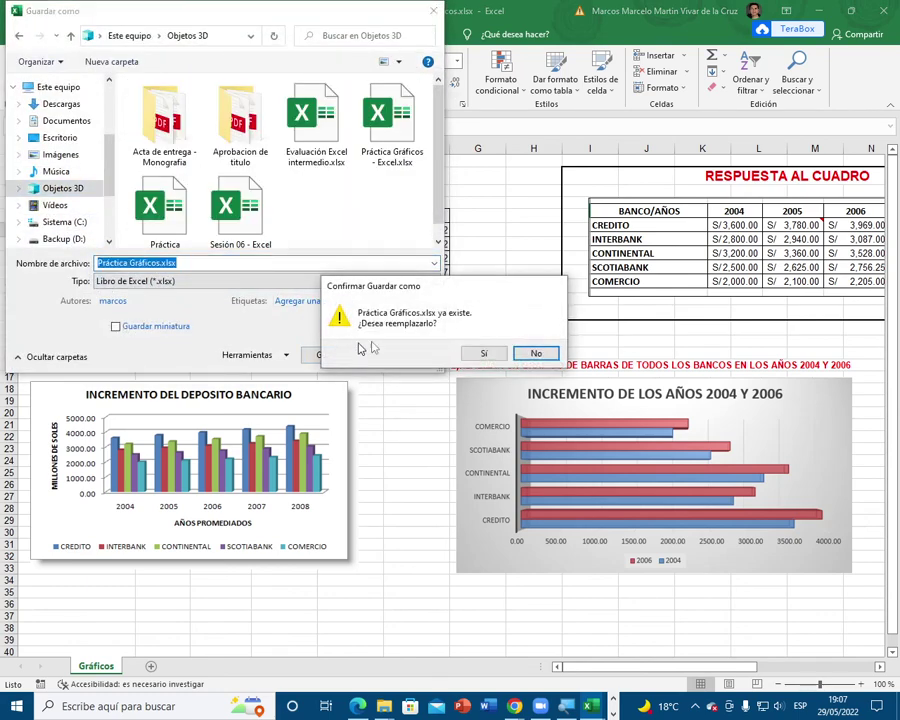
{"action": "left_click", "coordinate": [478, 356]}
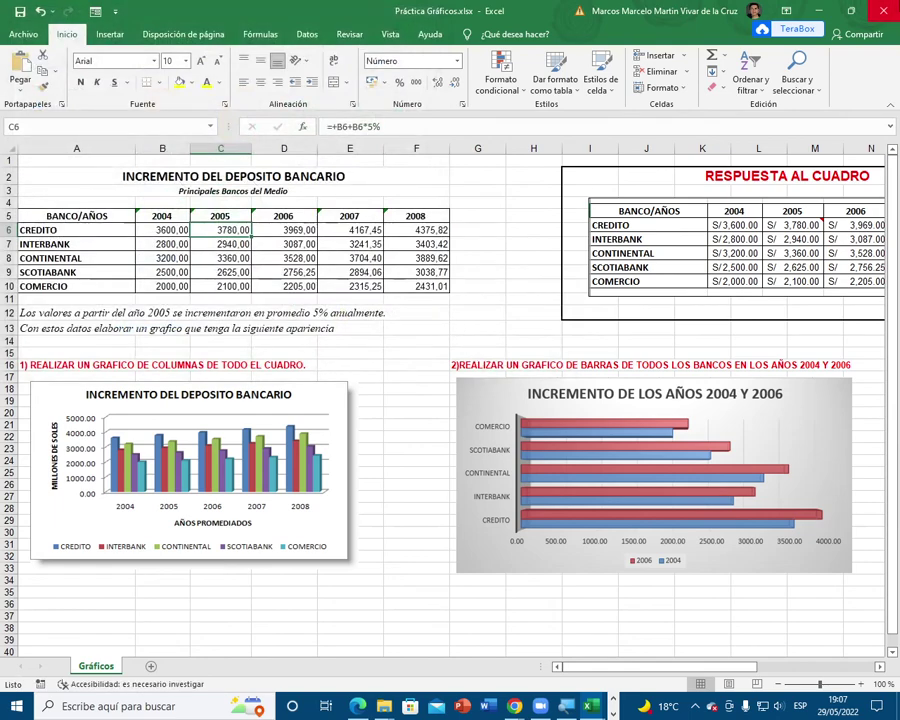
Step: Switch to WhatsApp in Chrome and send Práctica Gráficos.xlsx from the Objetos 3D folder to the APLICATIVOS INFORMATICOS group
{"action": "mouse_move", "coordinate": [513, 706]}
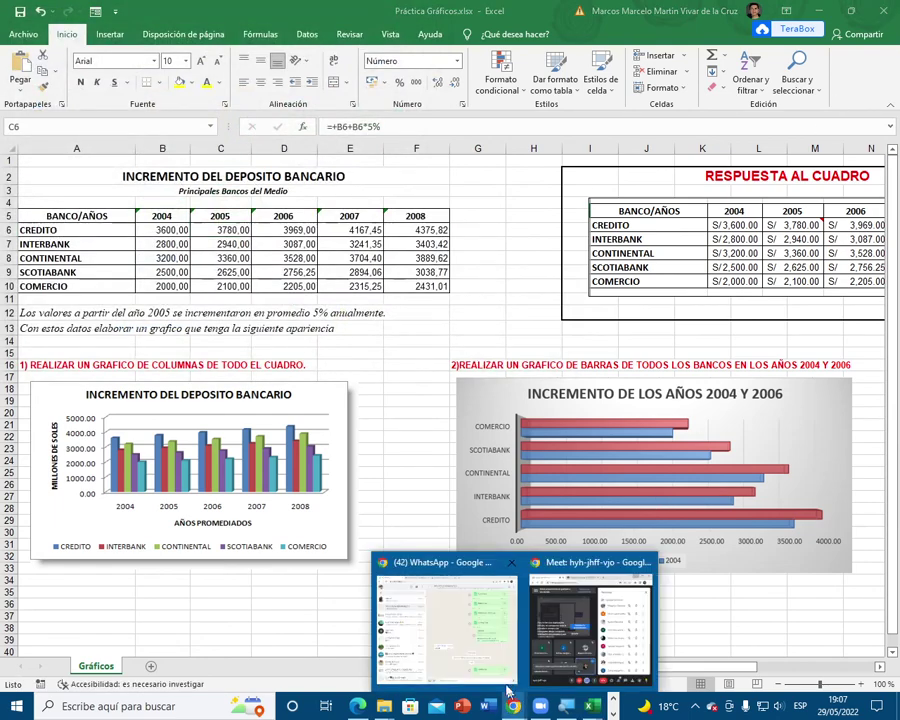
{"action": "left_click", "coordinate": [467, 640]}
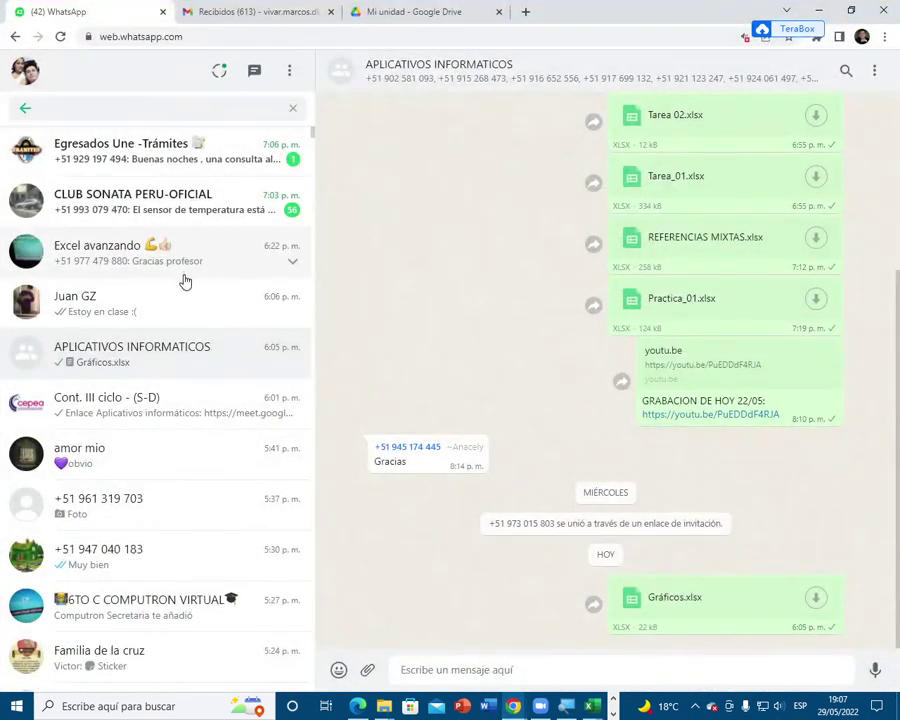
{"action": "left_click", "coordinate": [367, 670]}
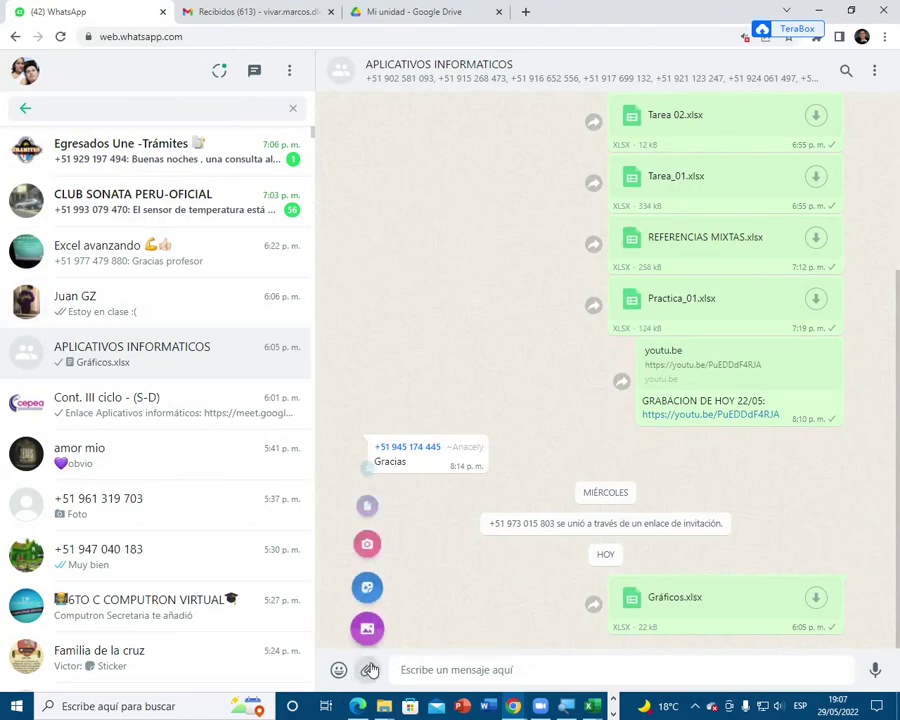
{"action": "left_click", "coordinate": [366, 481]}
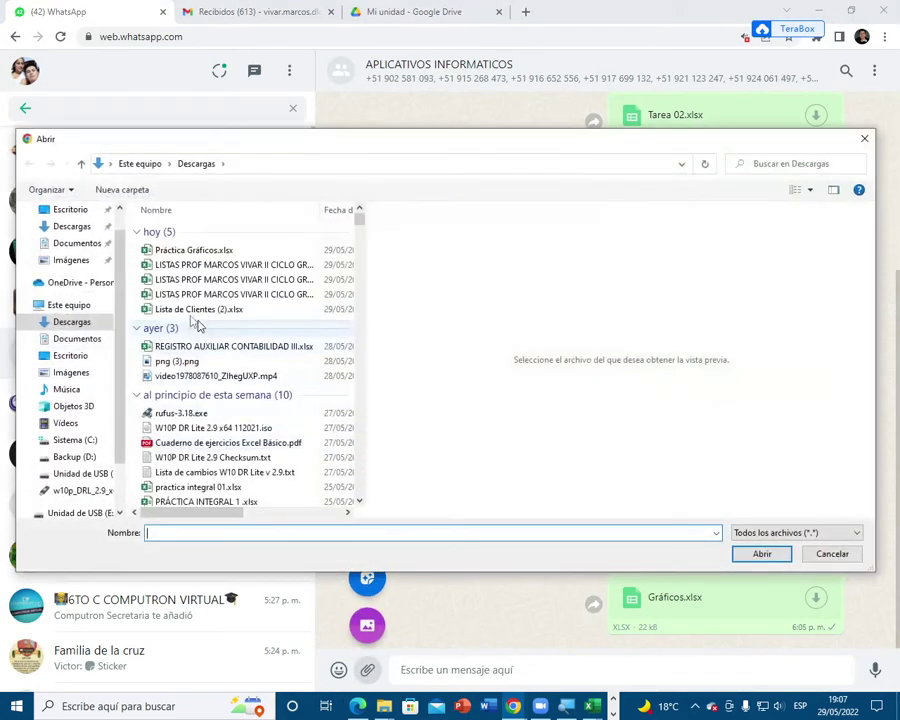
{"action": "left_click", "coordinate": [74, 406]}
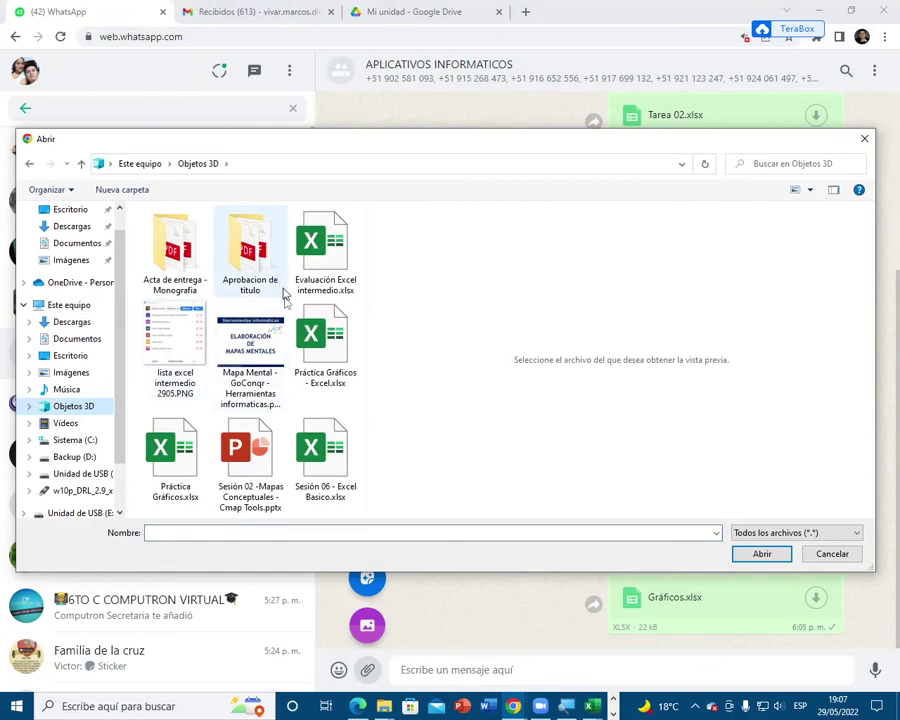
{"action": "left_click", "coordinate": [173, 455]}
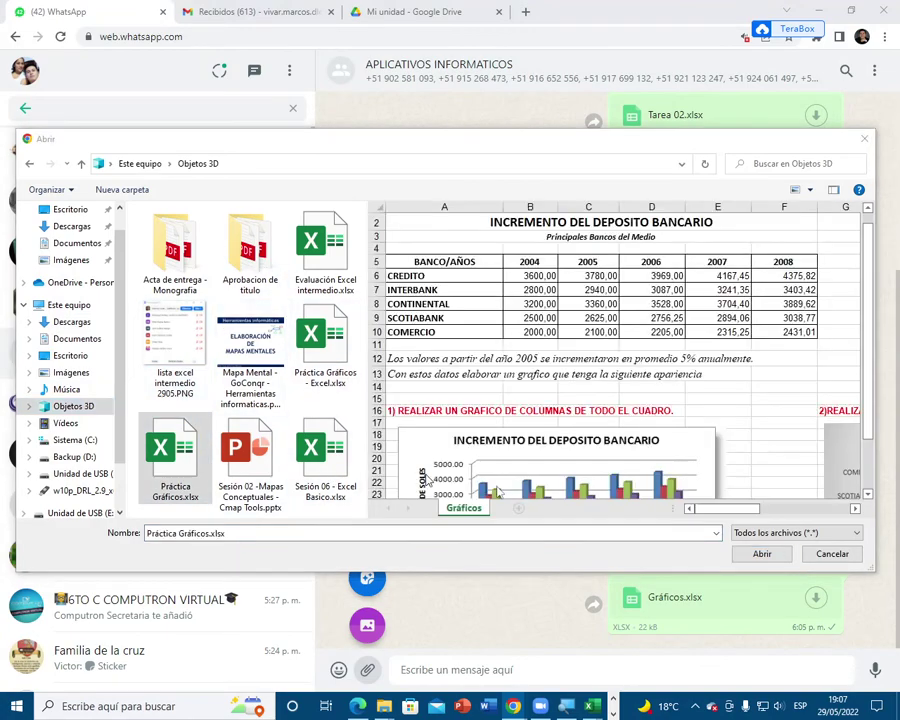
{"action": "left_click", "coordinate": [760, 554]}
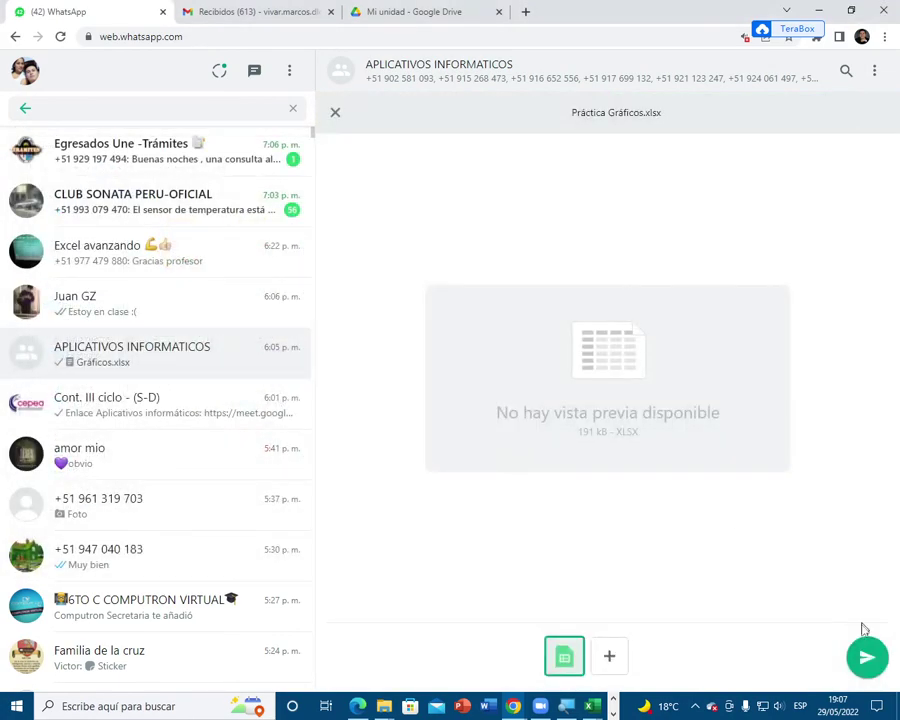
{"action": "left_click", "coordinate": [862, 648]}
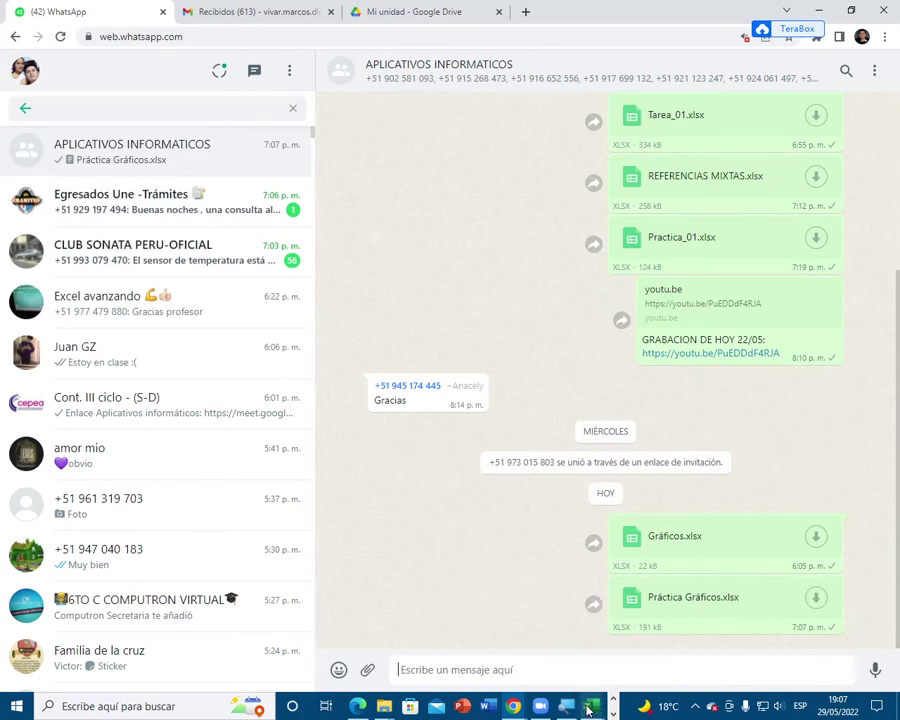
Step: Switch back to the Práctica Gráficos.xlsx workbook in Excel and look over its chart exercises
{"action": "mouse_move", "coordinate": [587, 708]}
{"action": "left_click", "coordinate": [662, 625]}
{"action": "scroll", "coordinate": [297, 424], "scroll_direction": "down", "scroll_amount": 6}
{"action": "scroll", "coordinate": [310, 421], "scroll_direction": "up", "scroll_amount": 6}
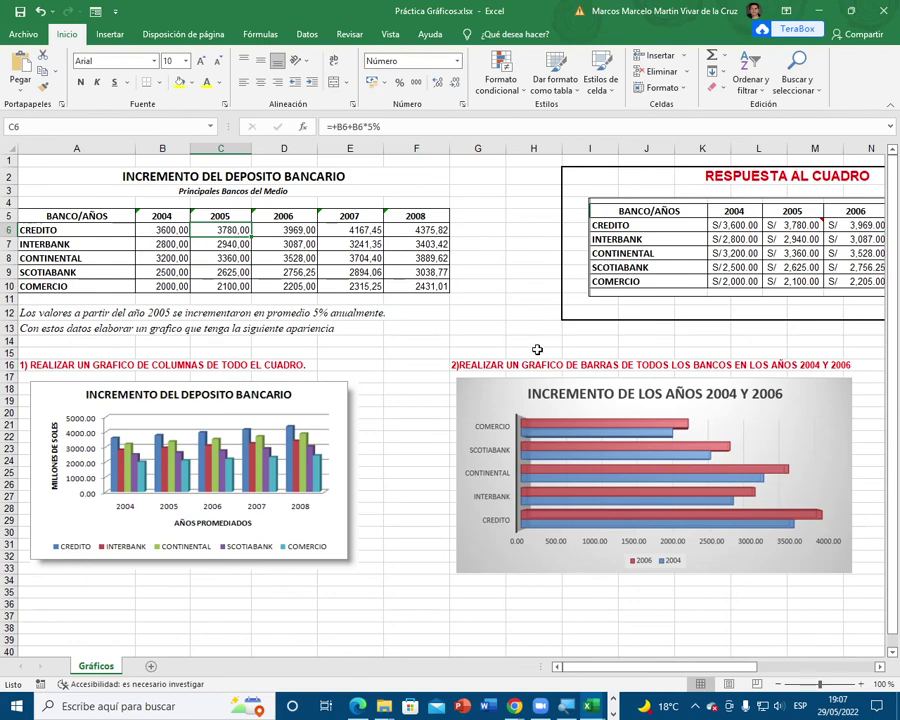
Step: Switch to the Classroom course page in Chrome and create an assignment titled TAREA GRÁFICOS
{"action": "mouse_move", "coordinate": [513, 706]}
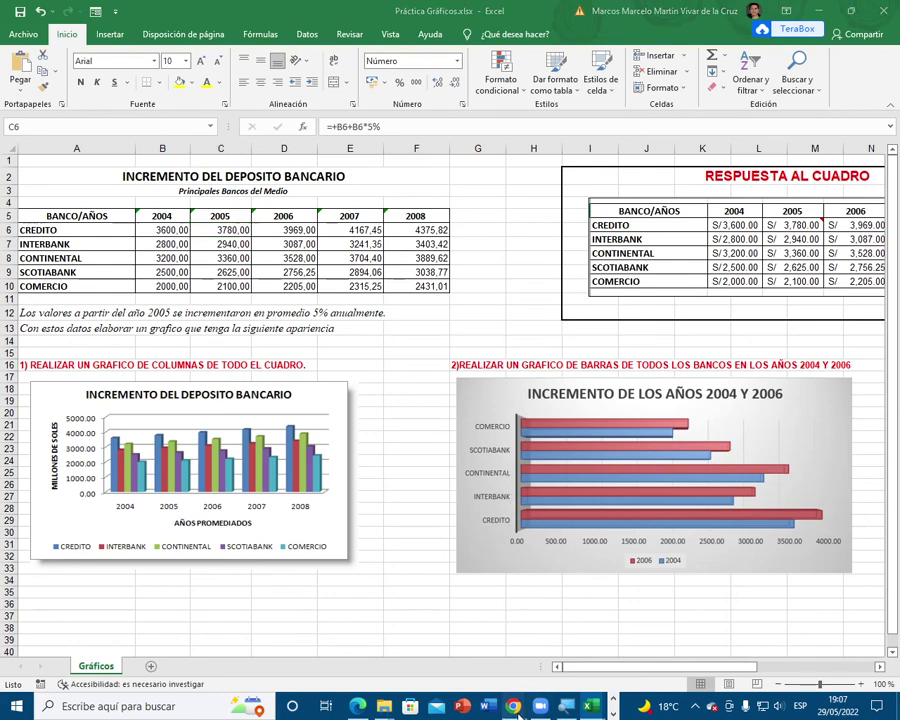
{"action": "left_click", "coordinate": [546, 652]}
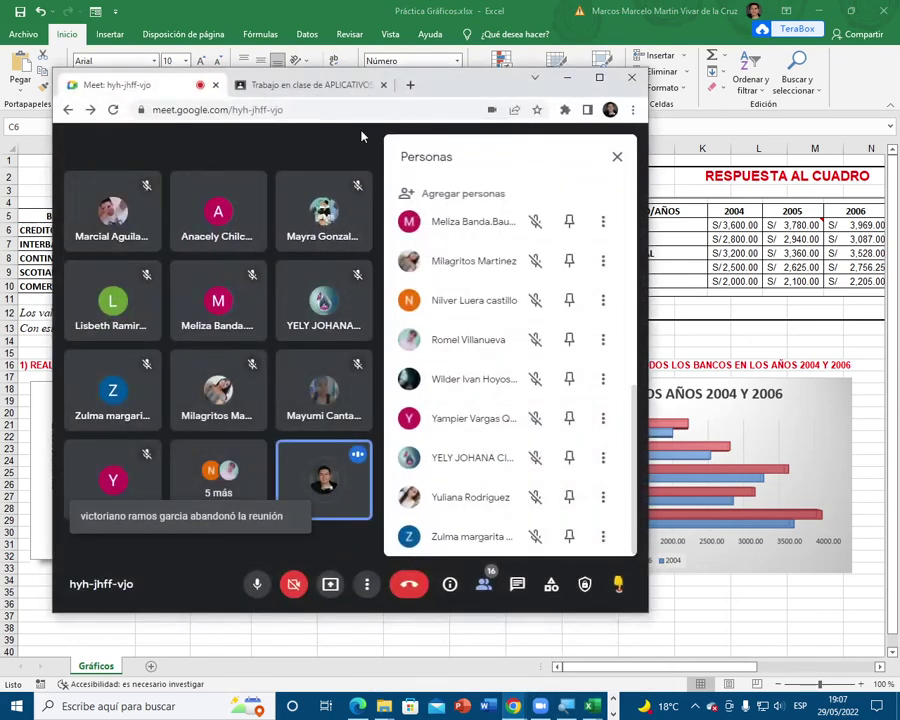
{"action": "left_click", "coordinate": [296, 84]}
{"action": "double_click", "coordinate": [492, 80]}
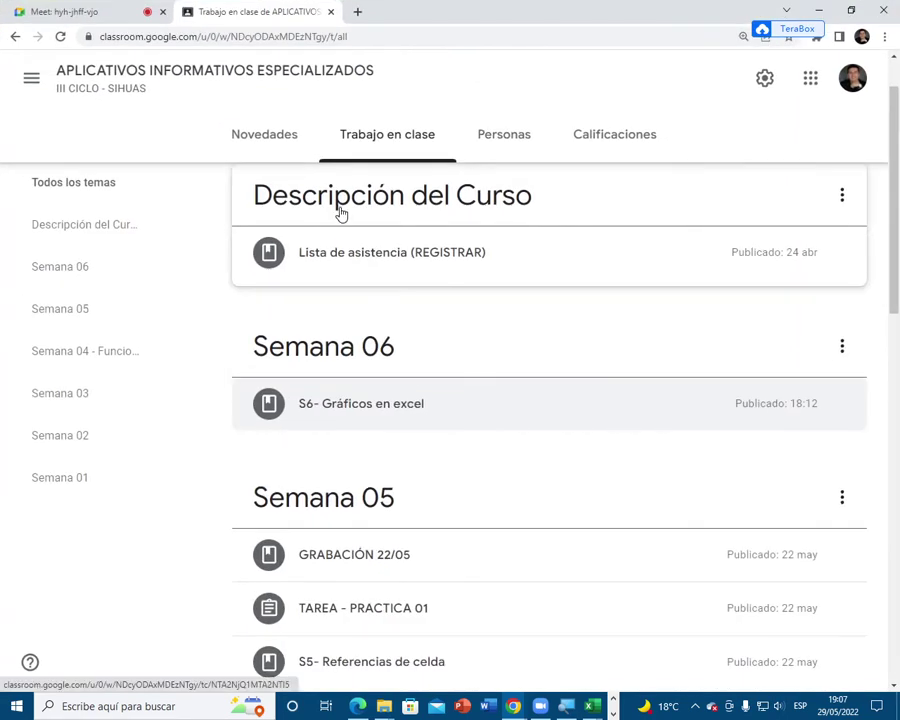
{"action": "left_click", "coordinate": [290, 198]}
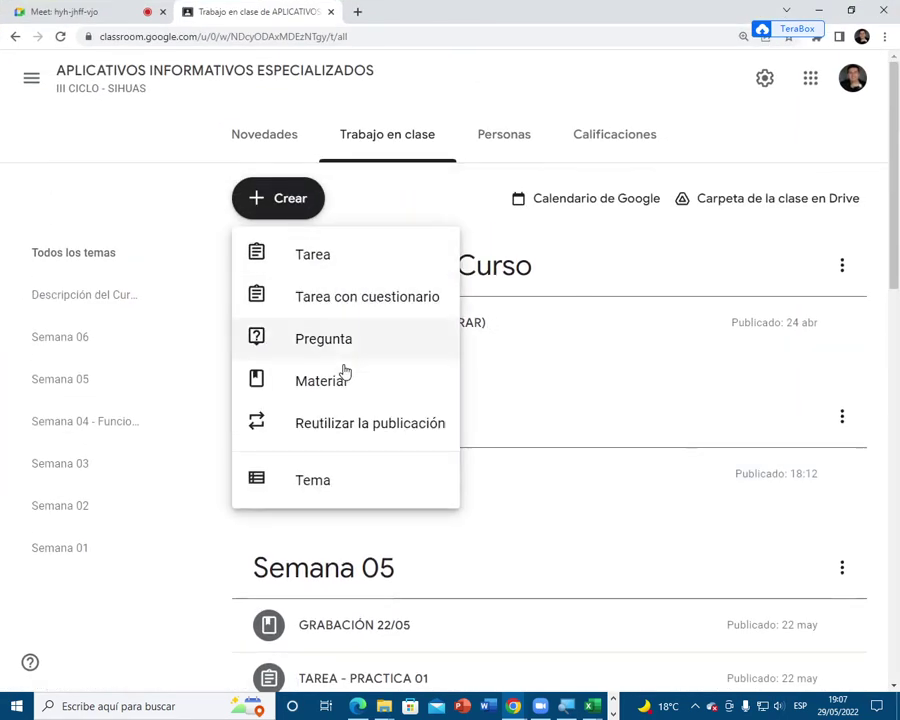
{"action": "left_click", "coordinate": [317, 259]}
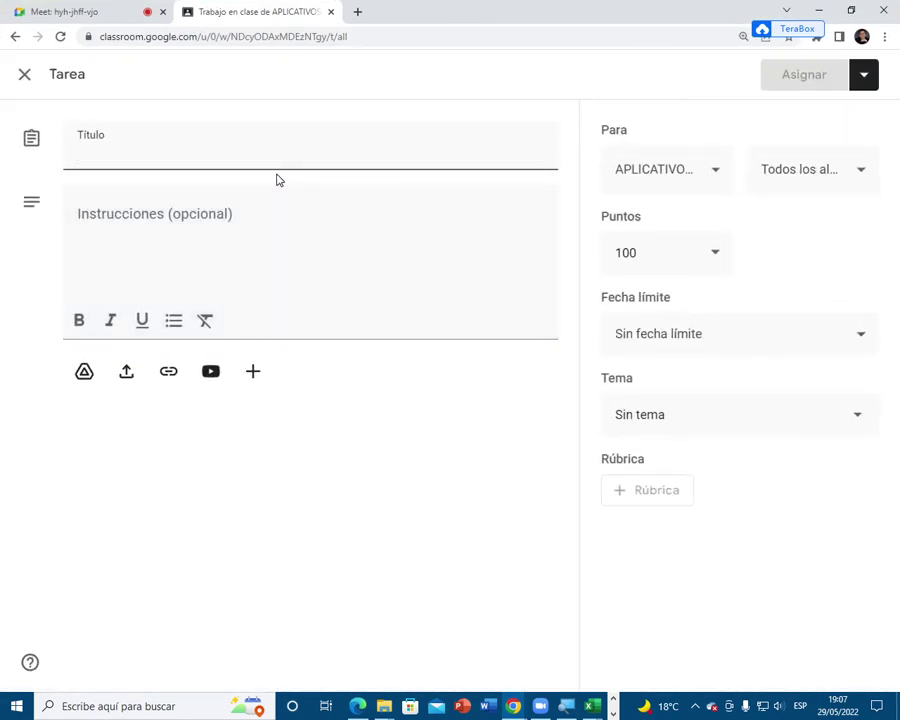
{"action": "type", "text": "TAREA GRÁFICOS"}
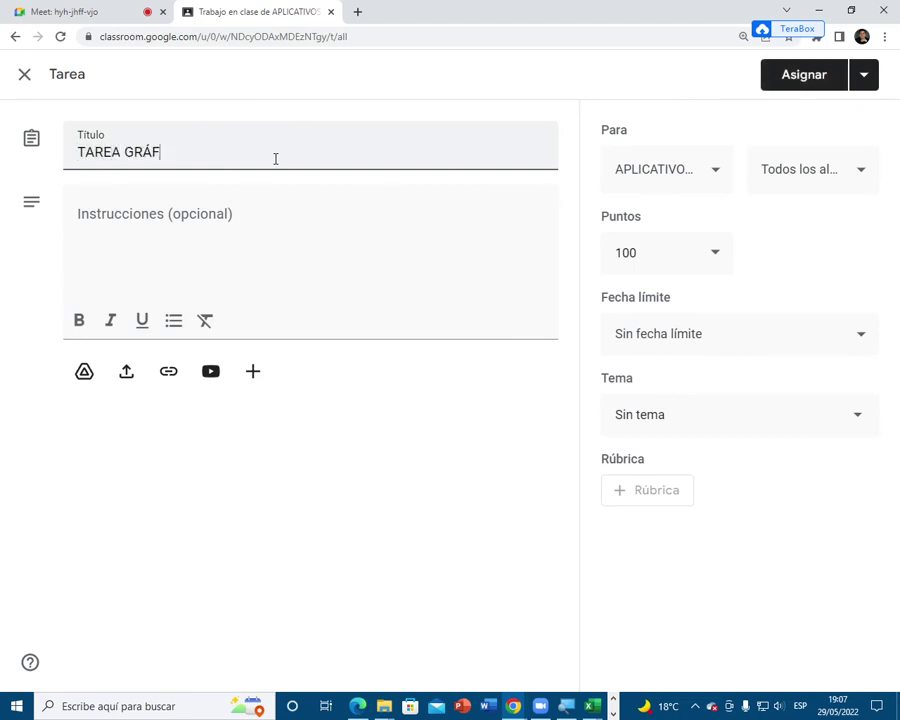
Step: Attach Práctica Gráficos.xlsx from the Objetos 3D folder to the assignment
{"action": "left_click", "coordinate": [128, 372]}
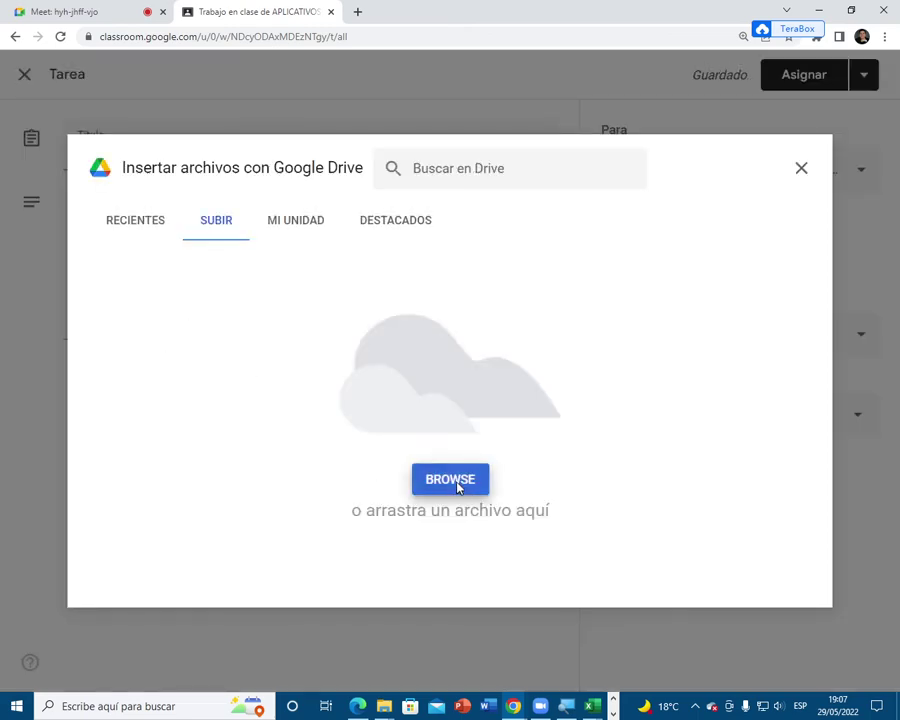
{"action": "left_click", "coordinate": [459, 482]}
{"action": "left_click", "coordinate": [178, 455]}
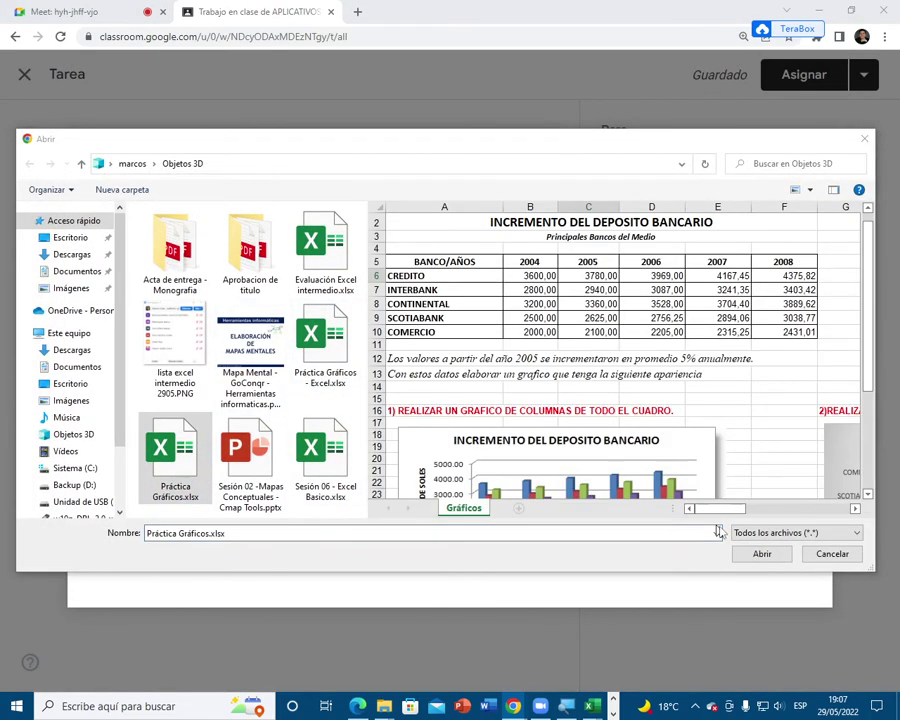
{"action": "left_click", "coordinate": [760, 554]}
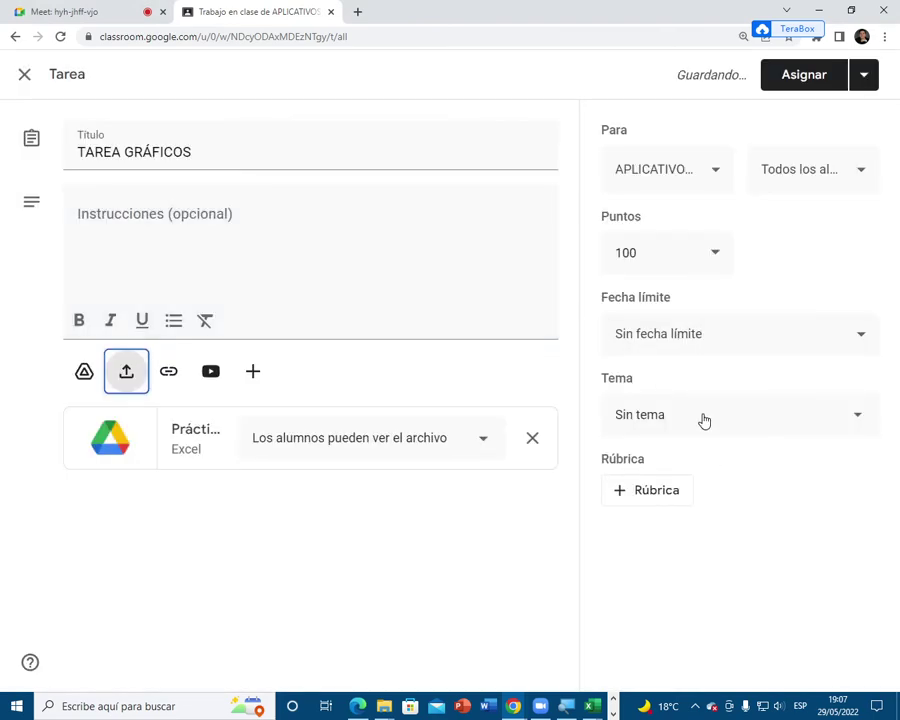
Step: Place the assignment under the topic Semana 06 and set its points to 20
{"action": "left_click", "coordinate": [701, 418]}
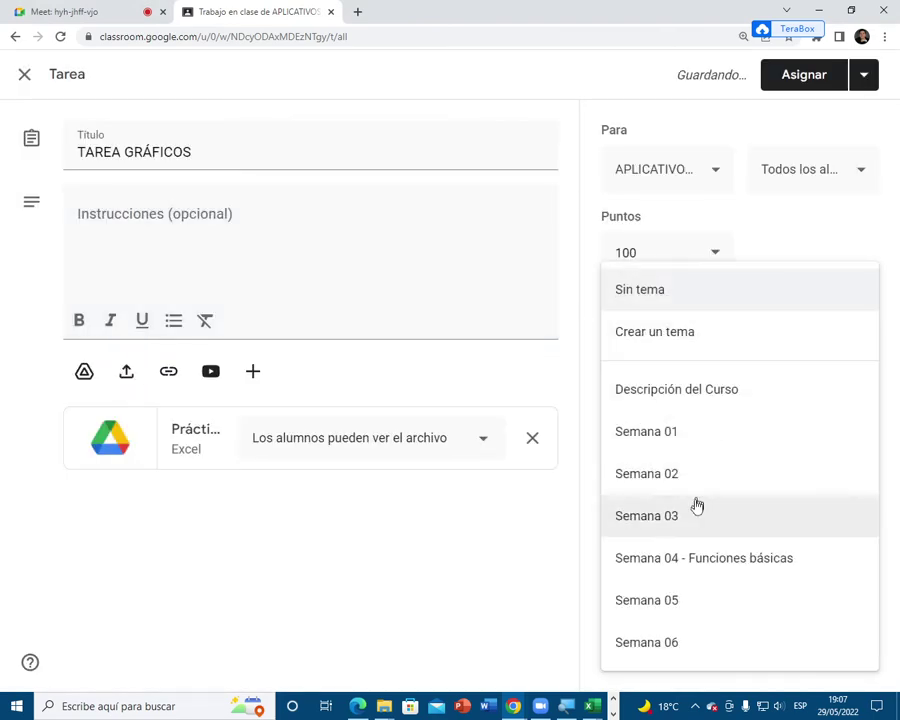
{"action": "left_click", "coordinate": [699, 642]}
{"action": "left_click", "coordinate": [670, 260]}
{"action": "type", "text": "100"}
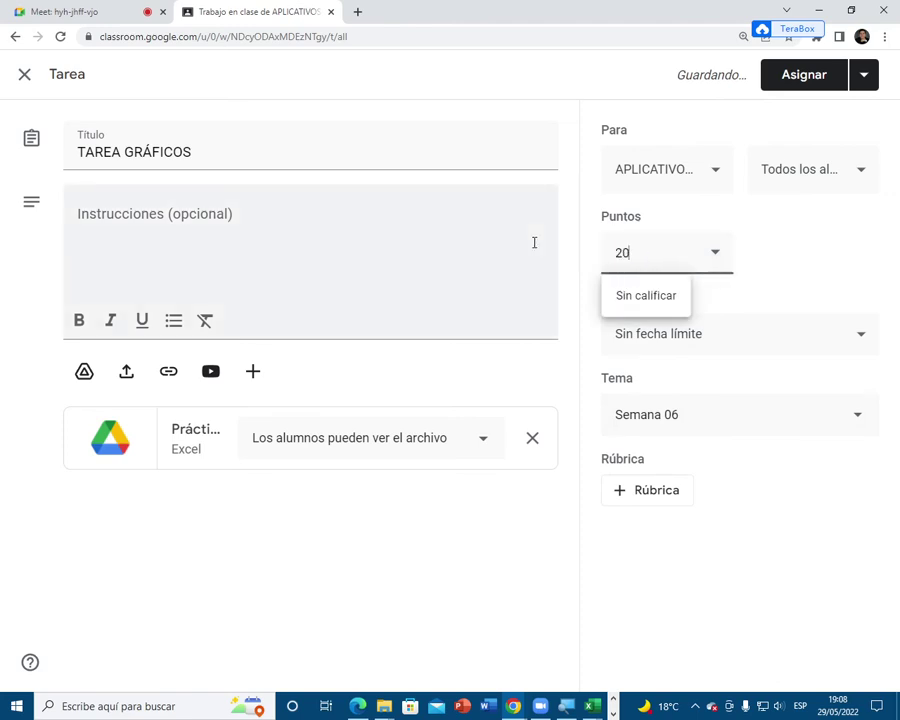
{"action": "left_click", "coordinate": [725, 287]}
{"action": "left_click", "coordinate": [664, 253]}
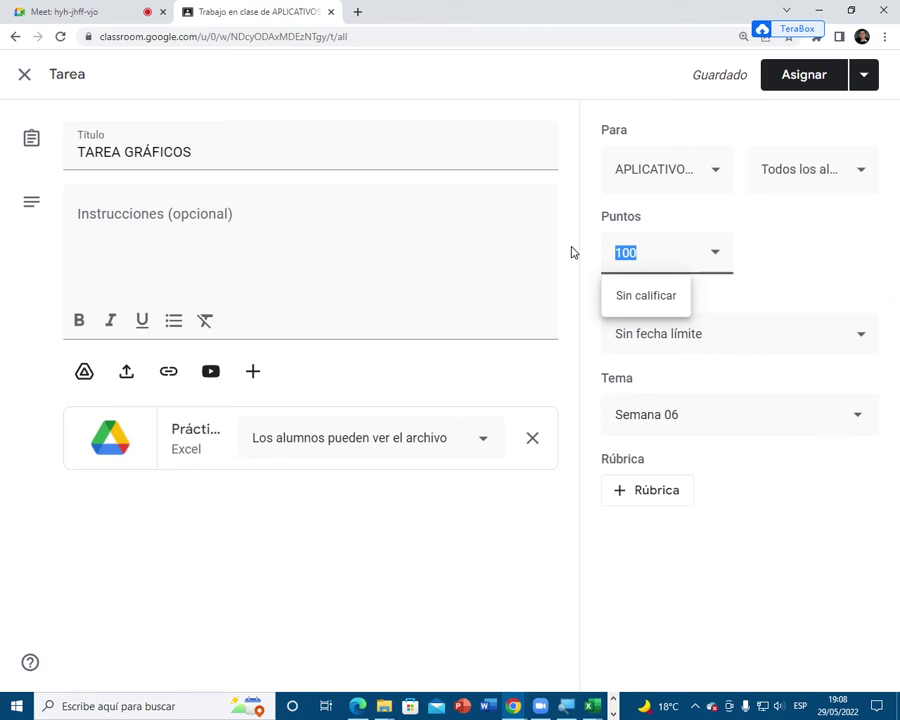
{"action": "key", "text": "Down"}
{"action": "double_click", "coordinate": [620, 252]}
{"action": "type", "text": "20calificar"}
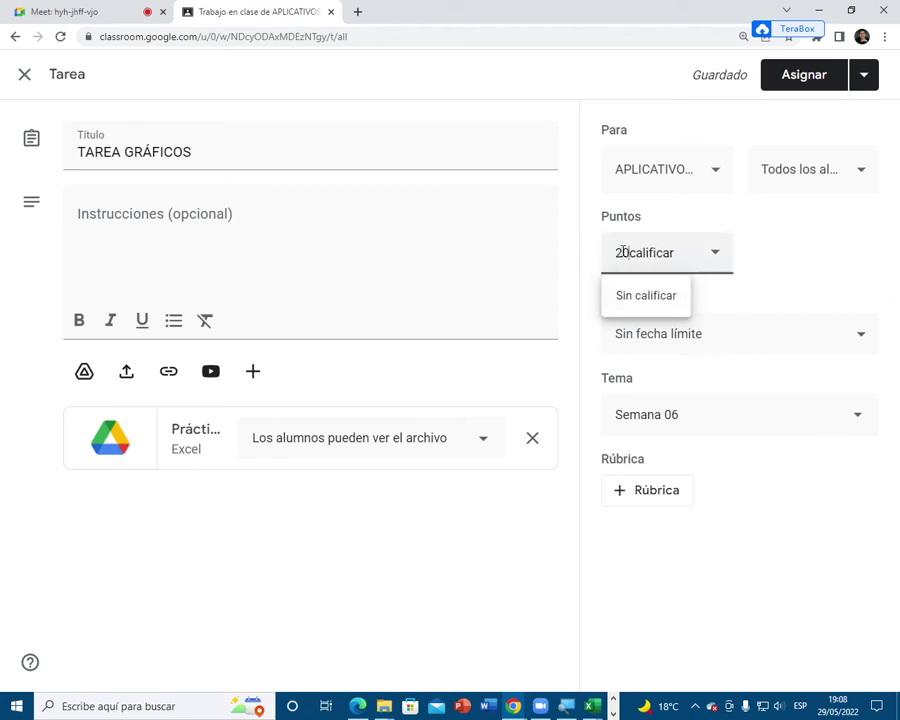
{"action": "left_click_drag", "start_coordinate": [680, 252], "coordinate": [638, 255]}
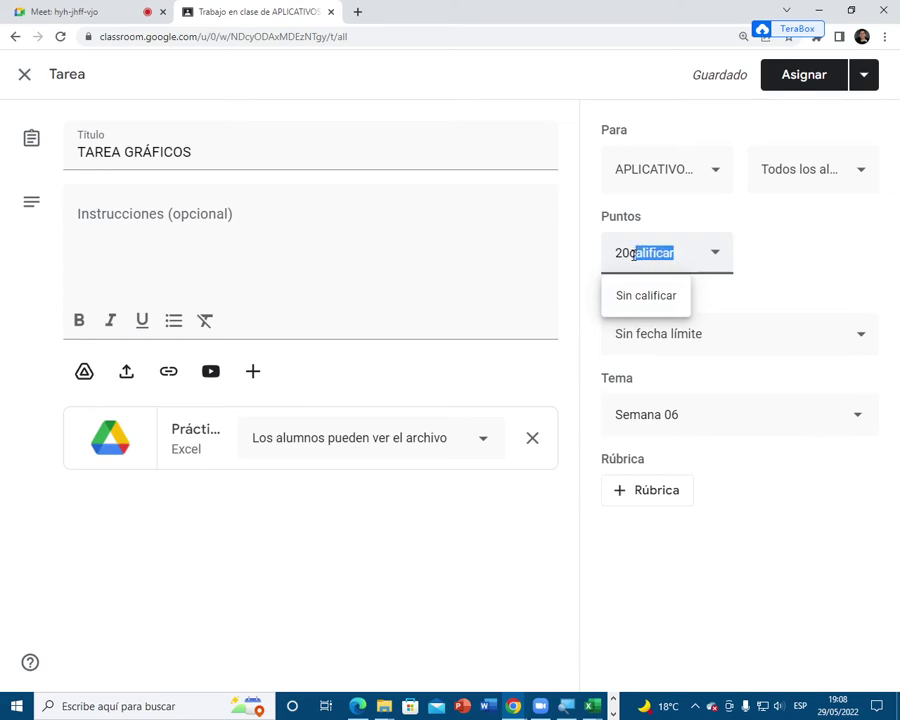
{"action": "key", "text": "BackSpace"}
{"action": "left_click", "coordinate": [761, 273]}
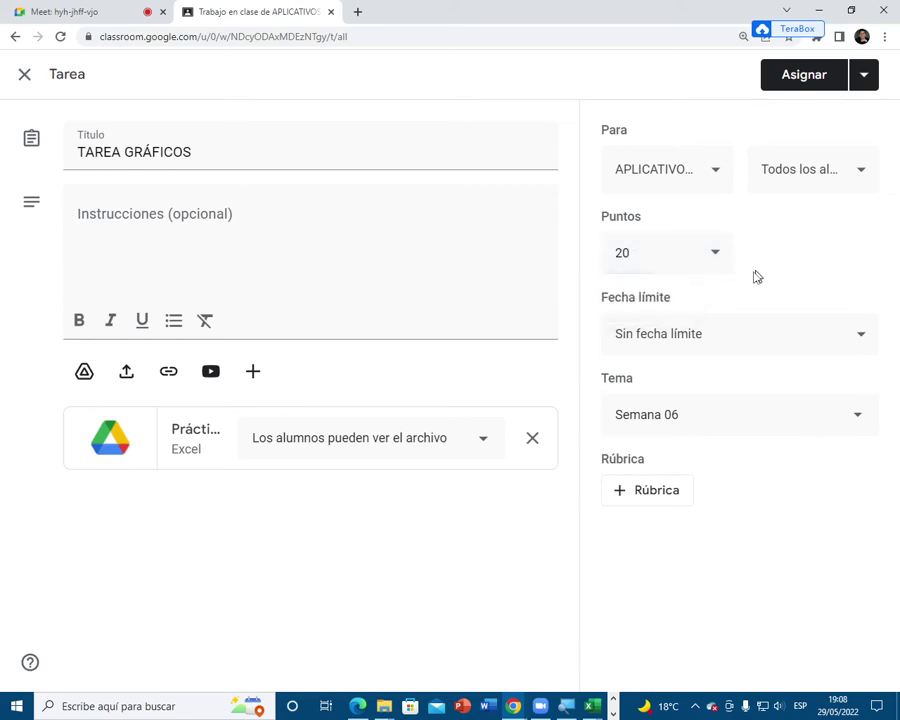
Step: Select Semana 06 as the topic again and assign TAREA GRÁFICOS to all students without a due date
{"action": "left_click", "coordinate": [646, 428]}
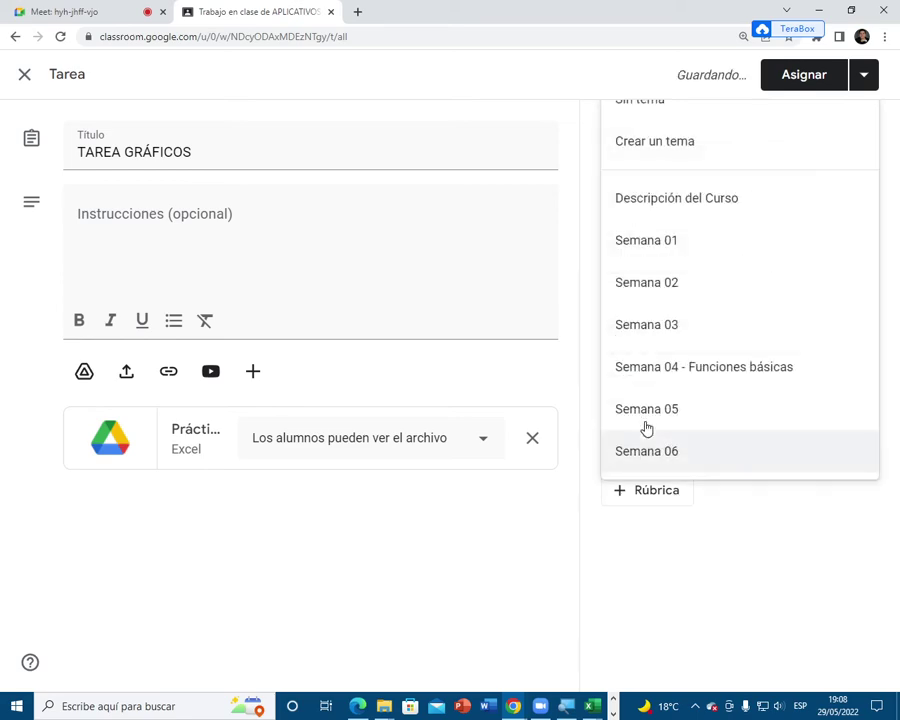
{"action": "left_click", "coordinate": [669, 450]}
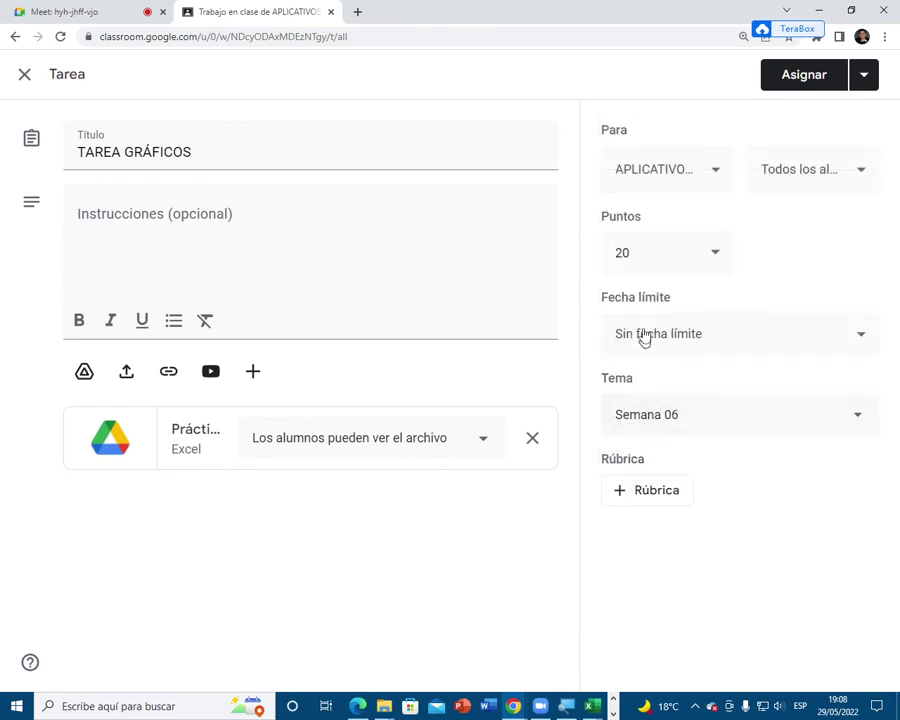
{"action": "left_click", "coordinate": [806, 86]}
Step: Check the Meet call and review the published assignment under Semana 06 on the Classroom class work page
{"action": "left_click", "coordinate": [106, 10]}
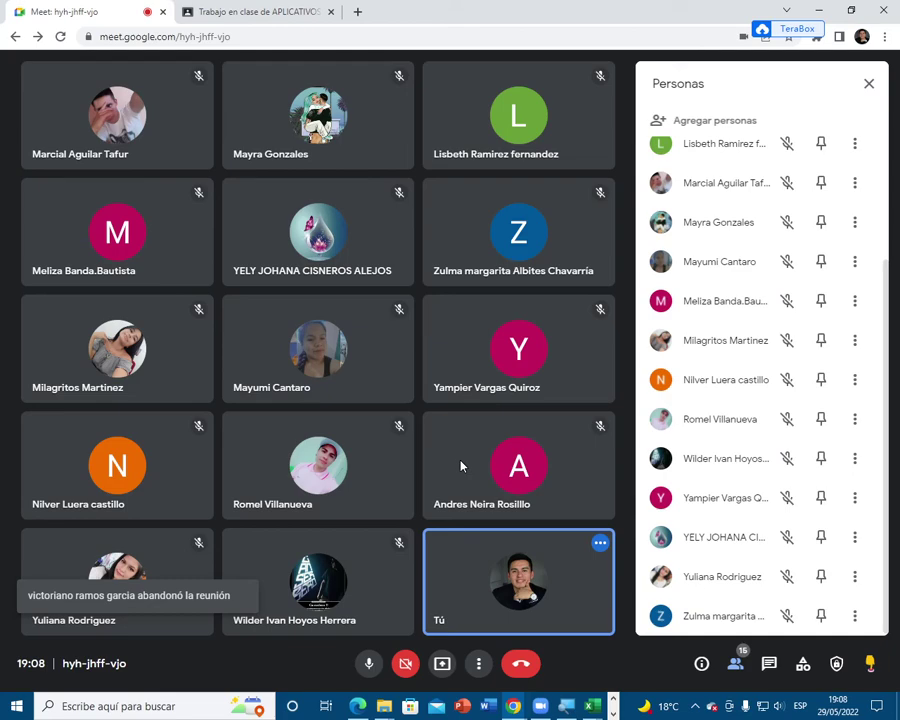
{"action": "left_click", "coordinate": [200, 11]}
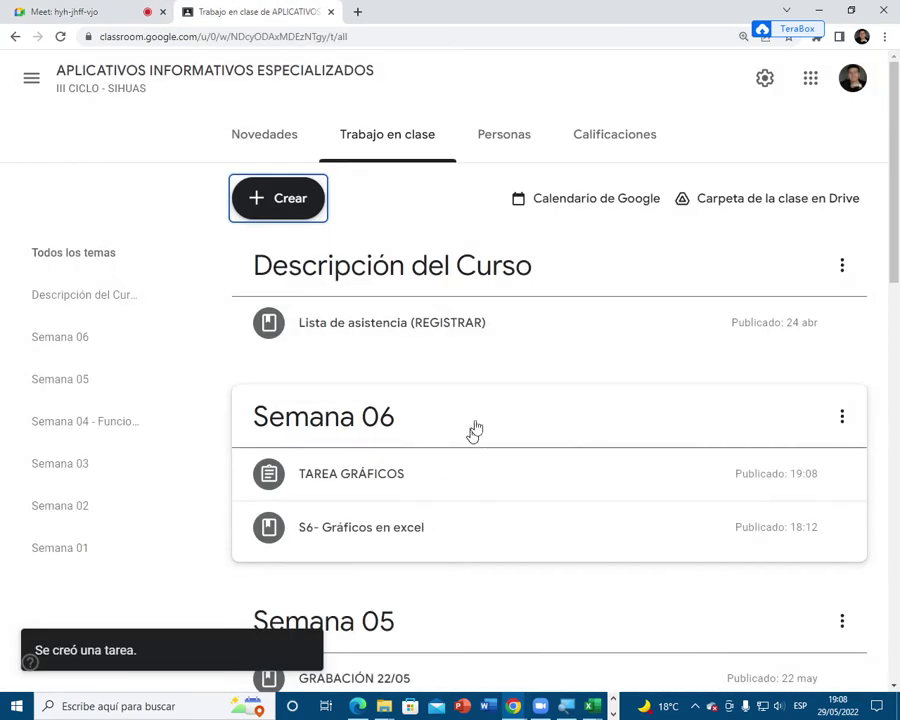
{"action": "scroll", "coordinate": [488, 500], "scroll_direction": "down", "scroll_amount": 3}
{"action": "scroll", "coordinate": [490, 440], "scroll_direction": "up", "scroll_amount": 1}
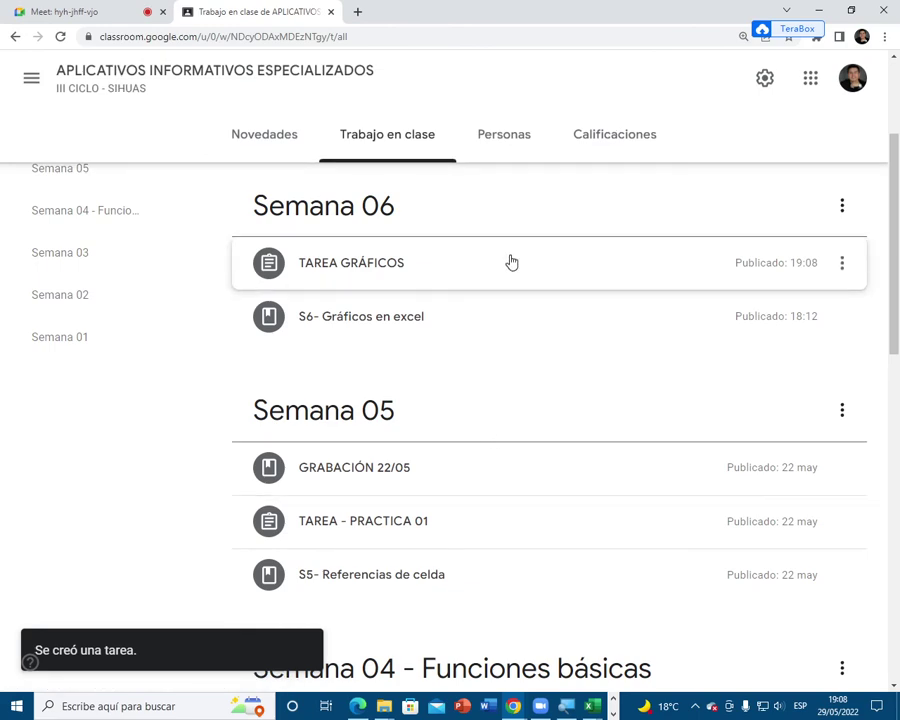
{"action": "left_click_drag", "start_coordinate": [536, 318], "coordinate": [522, 300]}
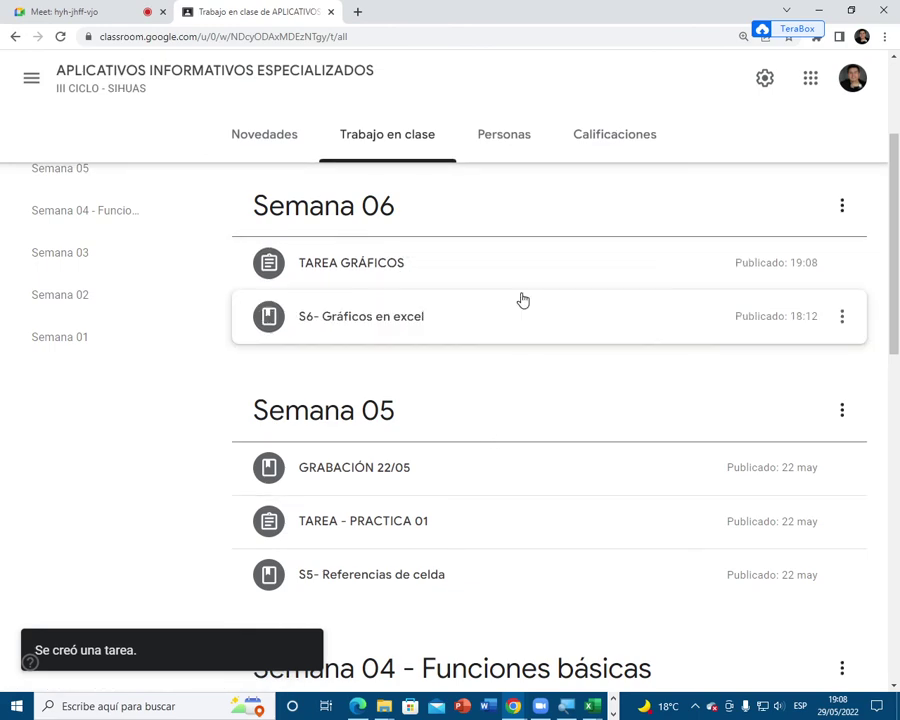
Step: Present the entire screen in the Meet call and switch to the Práctica Gráficos.xlsx workbook in Excel
{"action": "key", "text": "ctrl+Tab"}
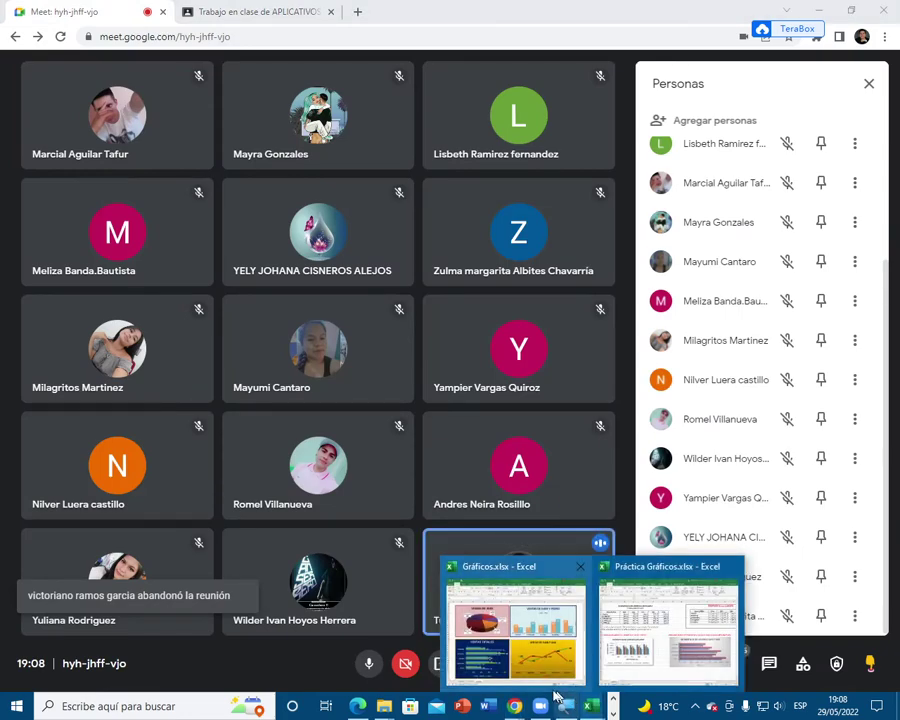
{"action": "left_click", "coordinate": [440, 664]}
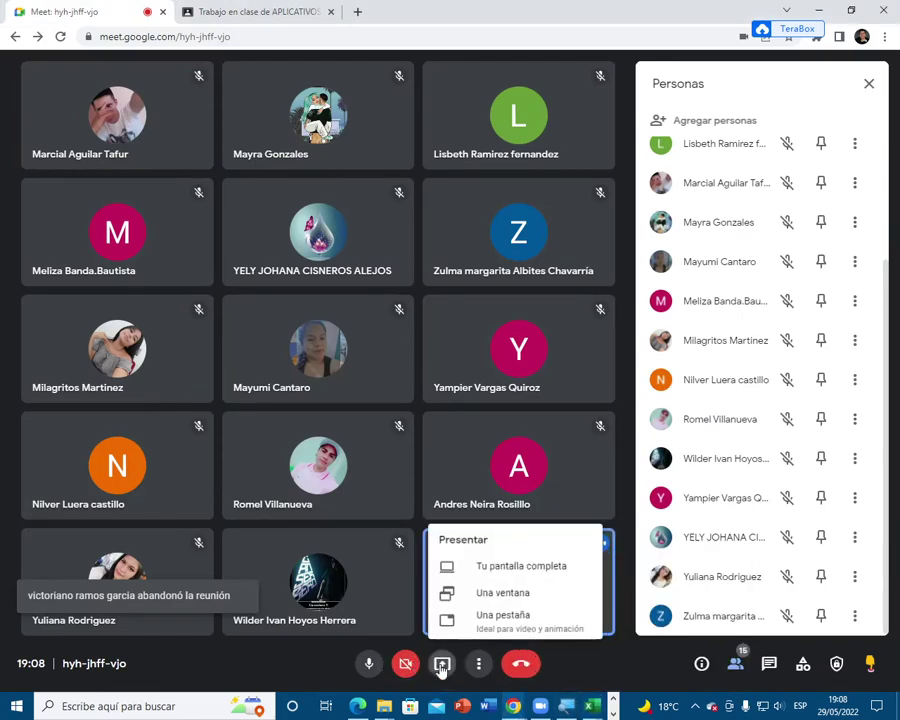
{"action": "left_click", "coordinate": [475, 566]}
{"action": "left_click", "coordinate": [383, 196]}
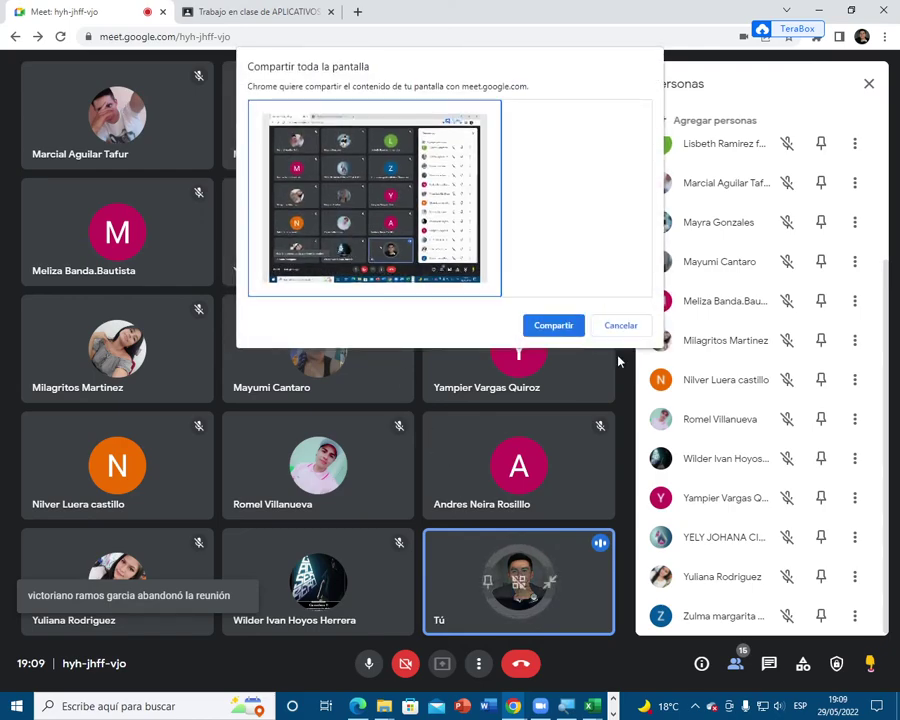
{"action": "left_click", "coordinate": [552, 323]}
{"action": "mouse_move", "coordinate": [592, 706]}
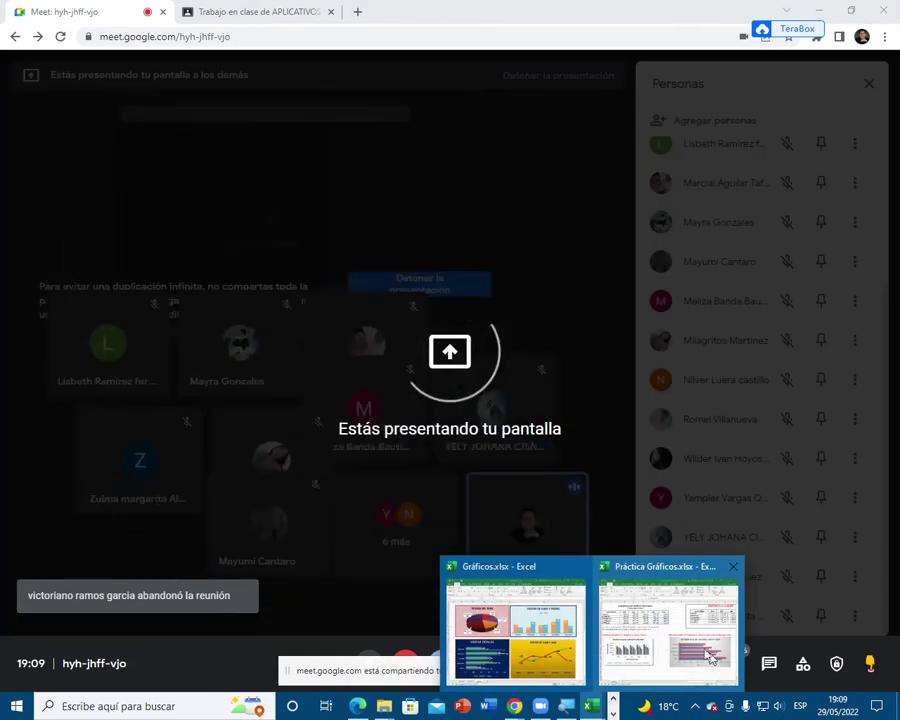
{"action": "left_click", "coordinate": [652, 590]}
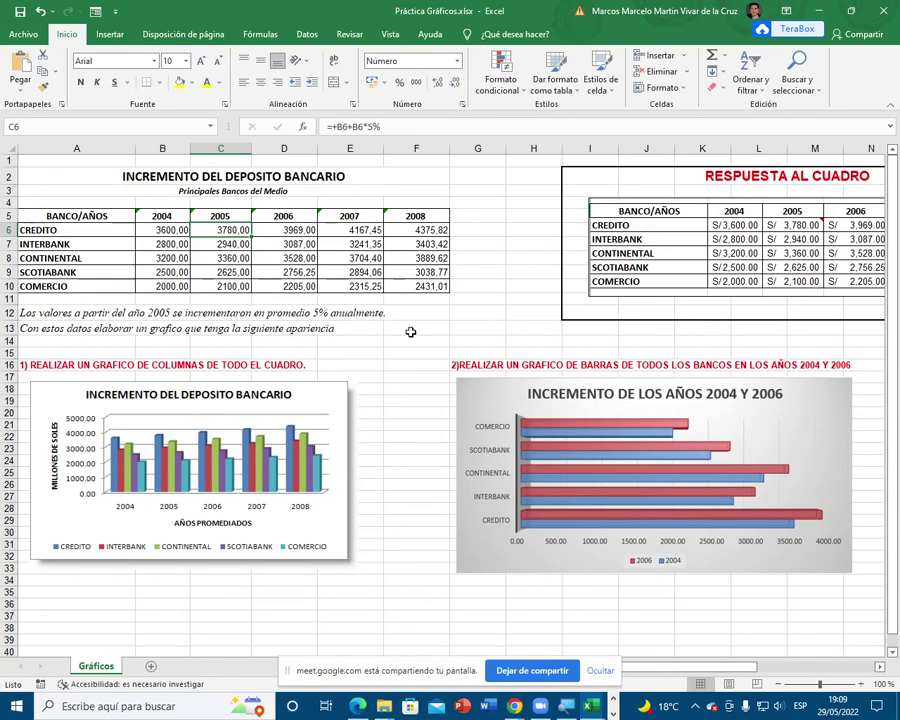
Step: Examine the bank deposit table A5:F10 together with exercise 1, the column chart of the whole table
{"action": "left_click_drag", "start_coordinate": [686, 666], "coordinate": [429, 580]}
{"action": "left_click_drag", "start_coordinate": [110, 218], "coordinate": [443, 285]}
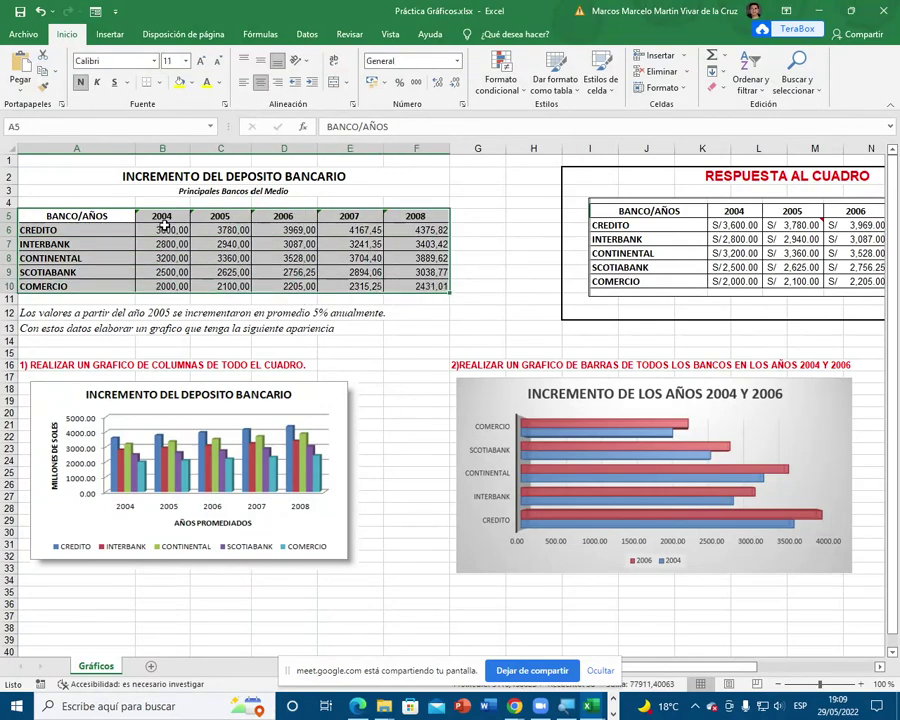
{"action": "left_click", "coordinate": [430, 258]}
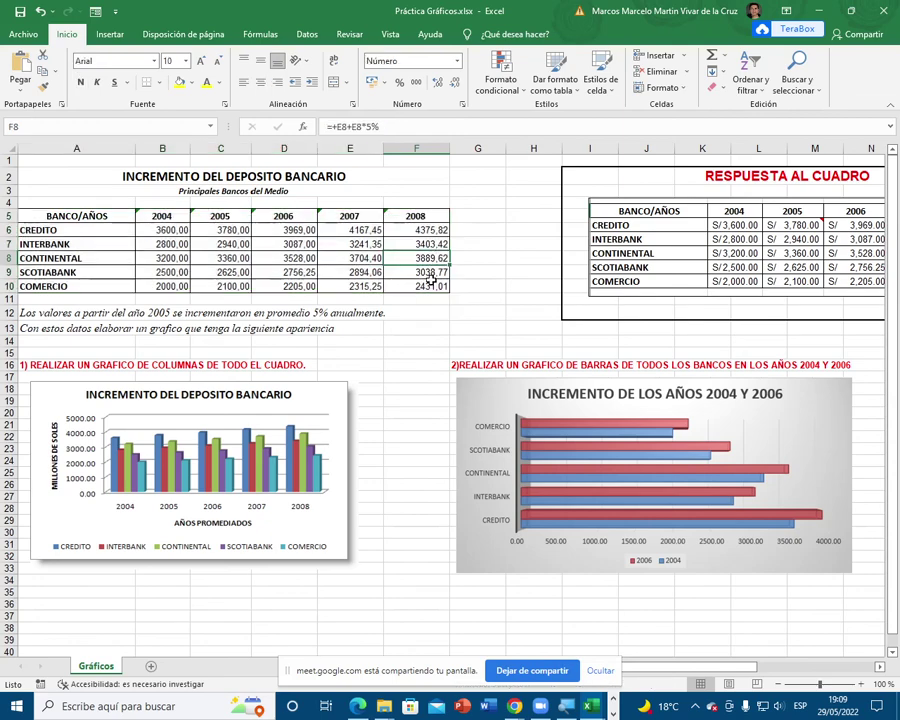
{"action": "scroll", "coordinate": [413, 259], "scroll_direction": "down", "scroll_amount": 1}
{"action": "mouse_move", "coordinate": [302, 352]}
{"action": "left_mouse_down"}
{"action": "mouse_move", "coordinate": [312, 360]}
{"action": "mouse_move", "coordinate": [293, 353]}
{"action": "left_mouse_up"}
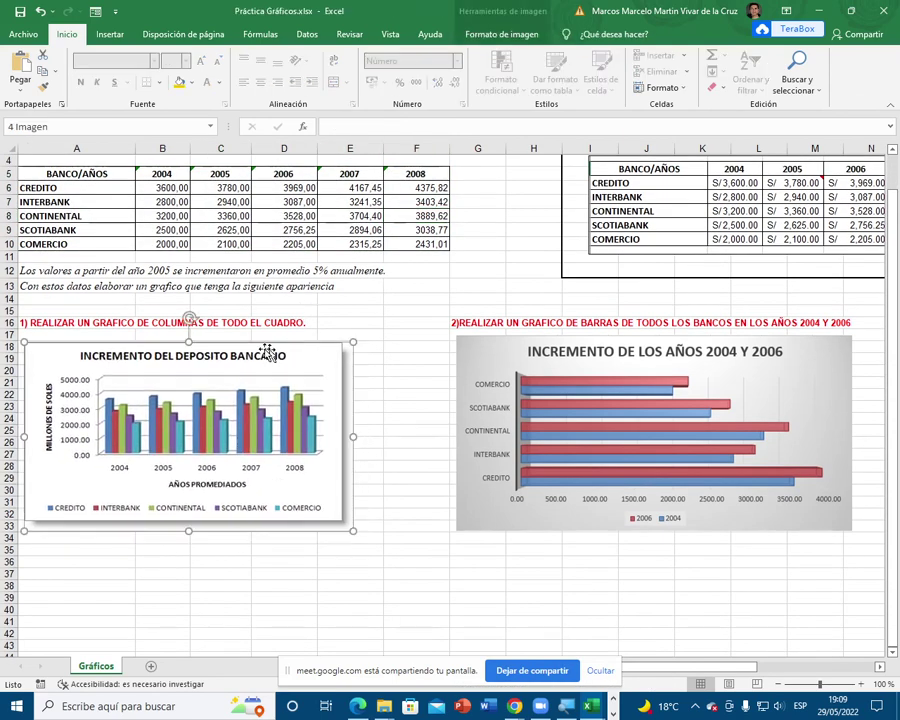
{"action": "left_click_drag", "start_coordinate": [65, 323], "coordinate": [288, 322]}
{"action": "left_click_drag", "start_coordinate": [80, 175], "coordinate": [412, 243]}
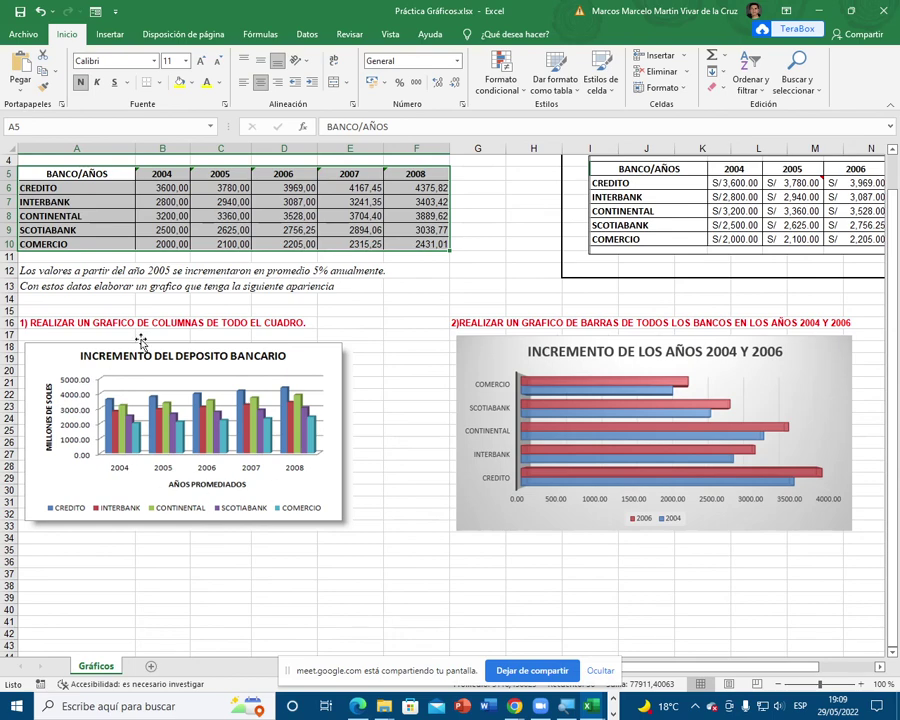
{"action": "left_click", "coordinate": [240, 244]}
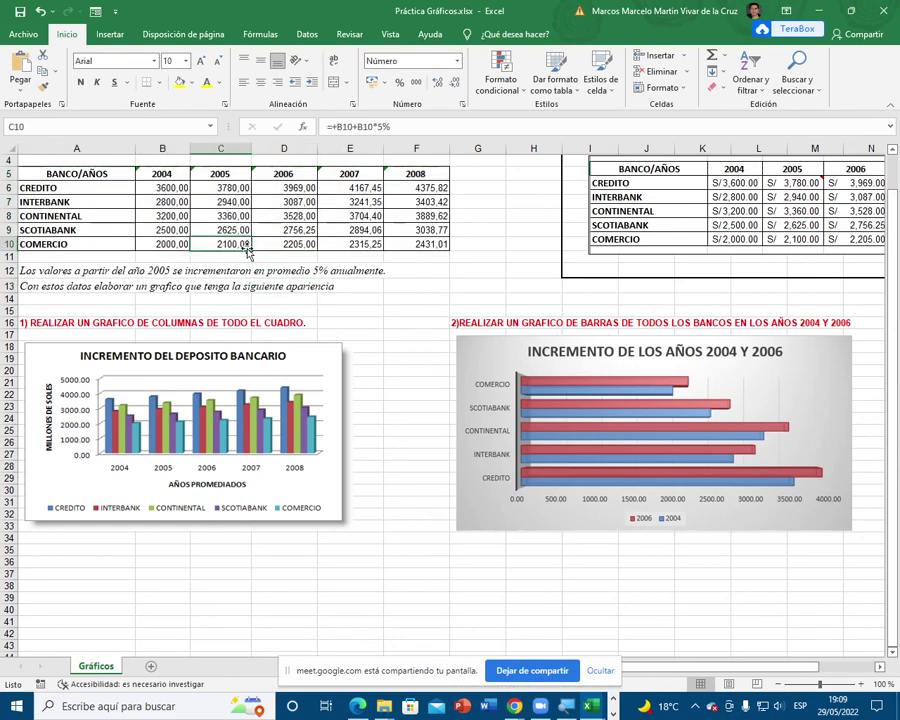
{"action": "left_click_drag", "start_coordinate": [218, 370], "coordinate": [200, 392]}
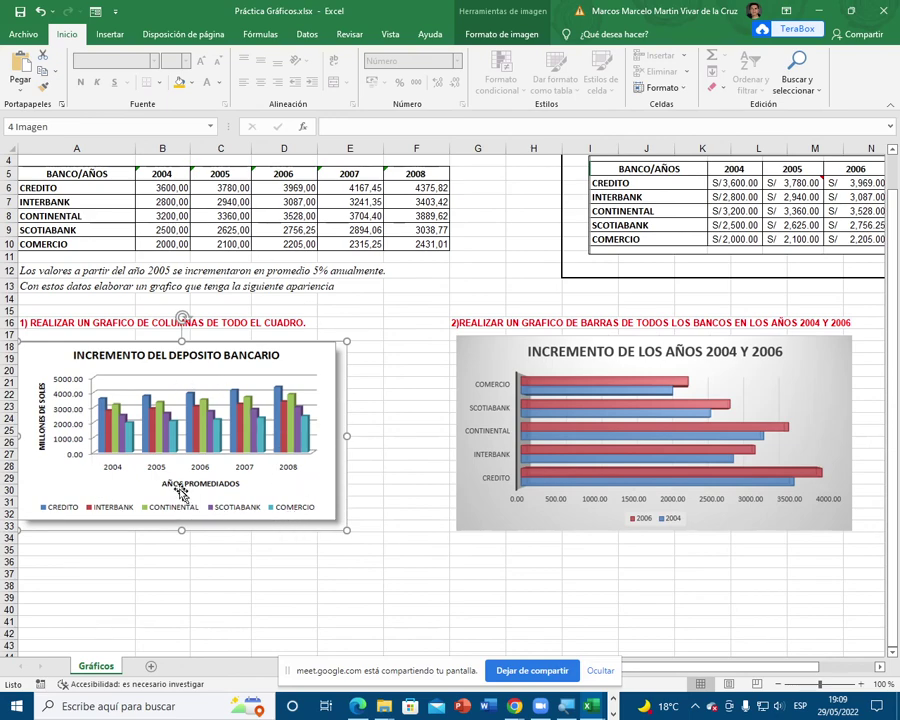
Step: Review exercise 2, the bar chart, by highlighting its source data for 2004 and 2006 in A5:B10 and D5:D10
{"action": "left_click_drag", "start_coordinate": [702, 671], "coordinate": [734, 663]}
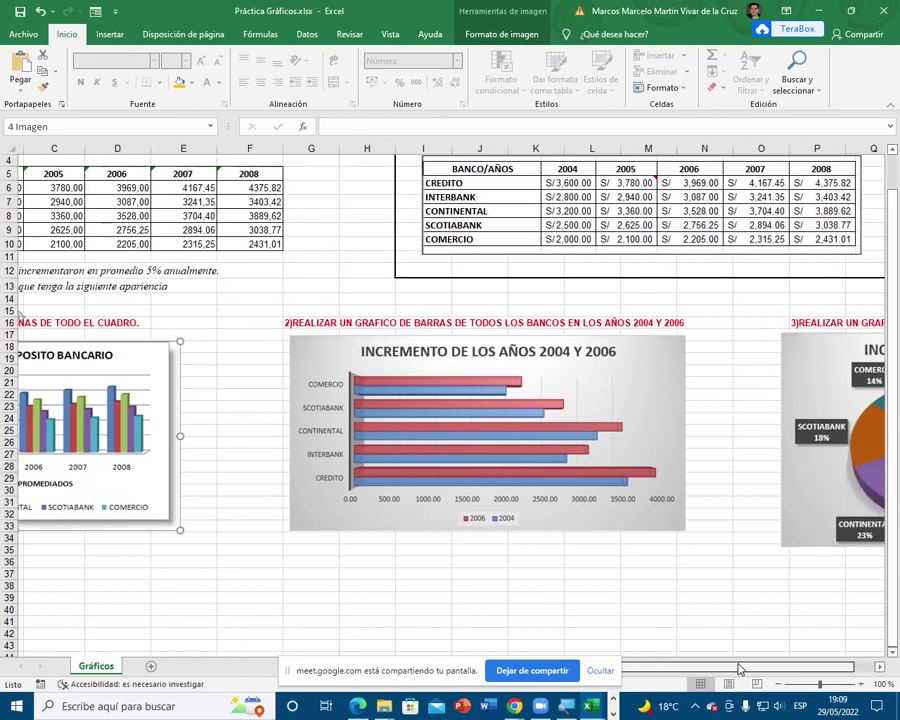
{"action": "left_click_drag", "start_coordinate": [308, 318], "coordinate": [436, 322]}
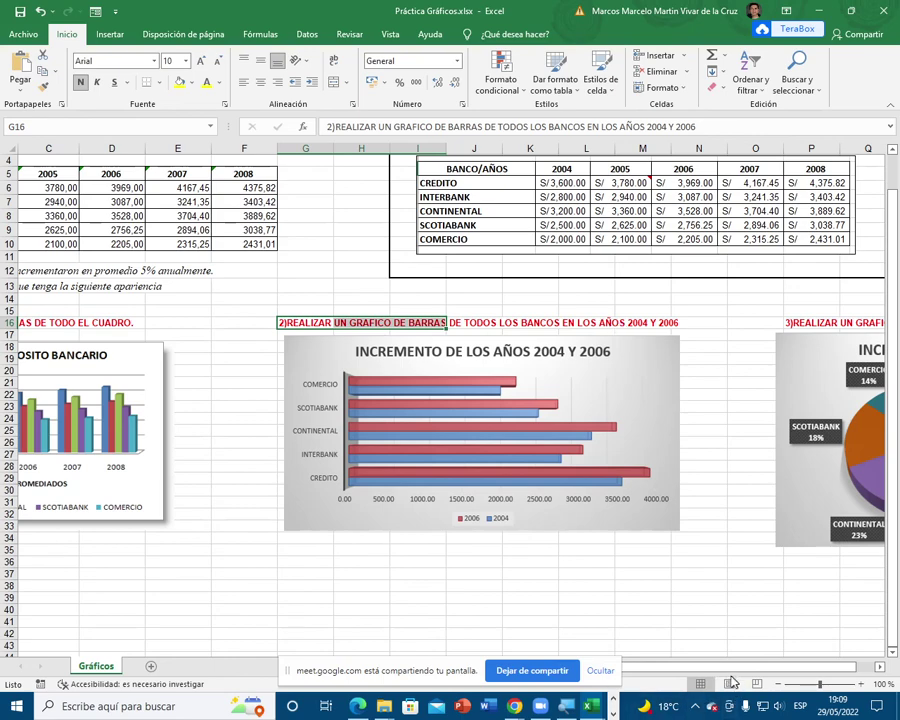
{"action": "left_click_drag", "start_coordinate": [723, 663], "coordinate": [698, 663]}
{"action": "scroll", "coordinate": [386, 534], "scroll_direction": "up", "scroll_amount": 1}
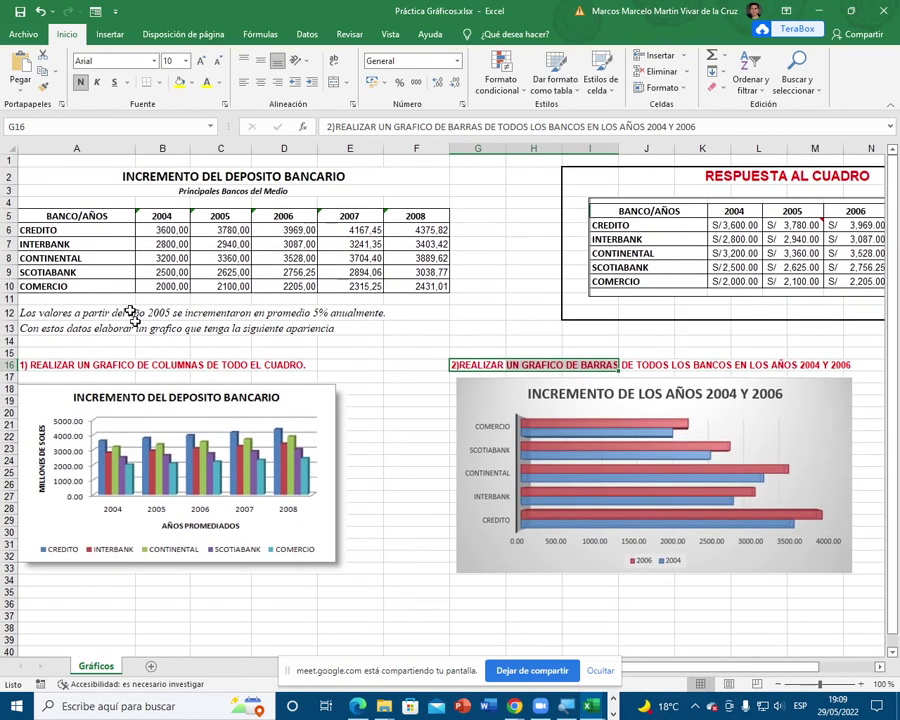
{"action": "left_click_drag", "start_coordinate": [94, 216], "coordinate": [157, 287]}
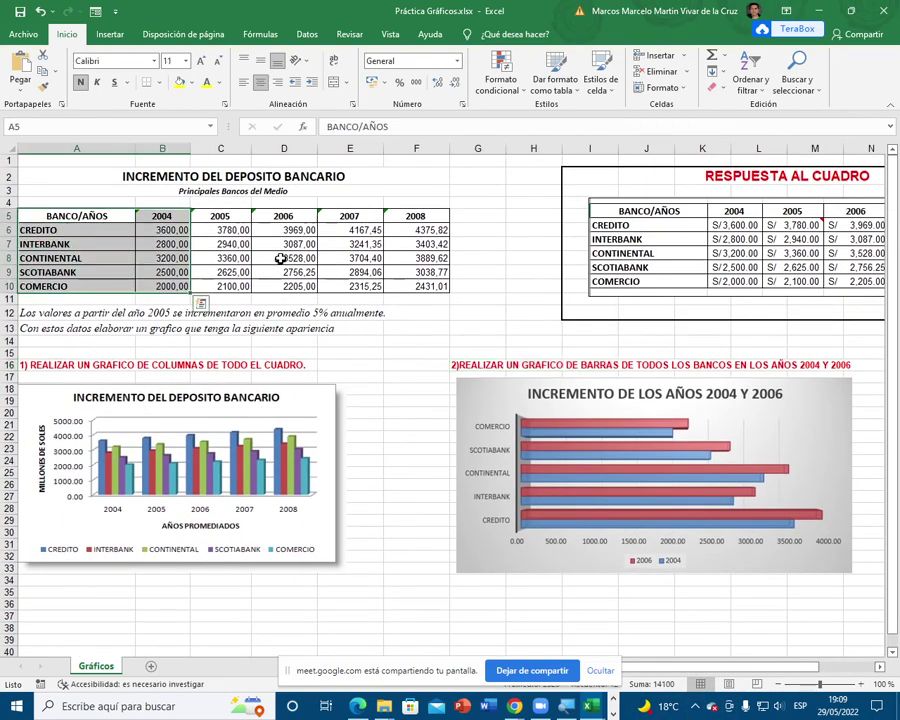
{"action": "left_click_drag", "start_coordinate": [285, 216], "coordinate": [286, 287]}
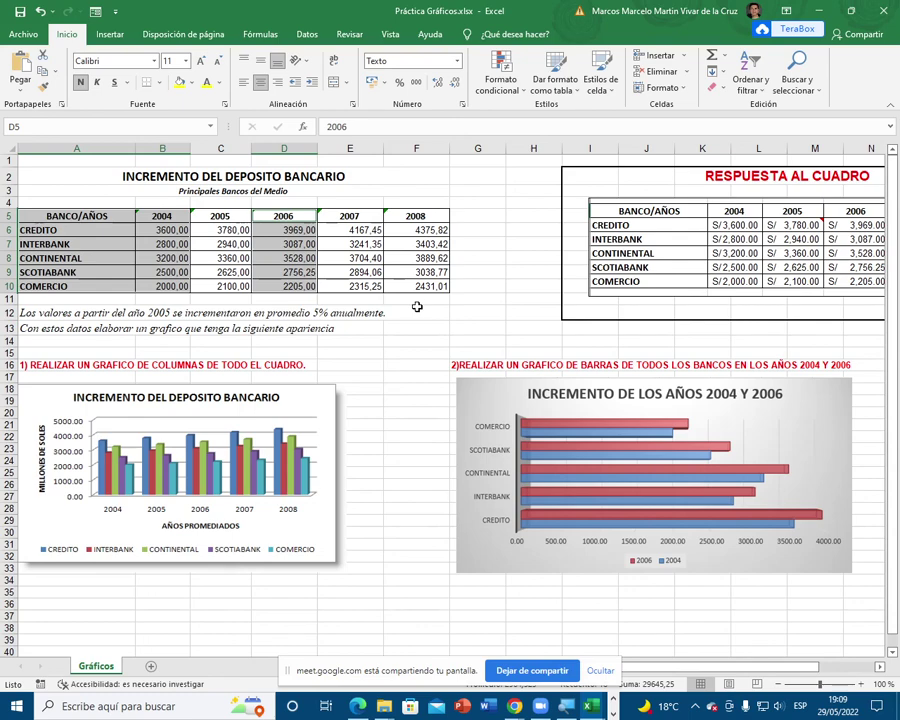
{"action": "scroll", "coordinate": [790, 640], "scroll_direction": "right", "scroll_amount": 3}
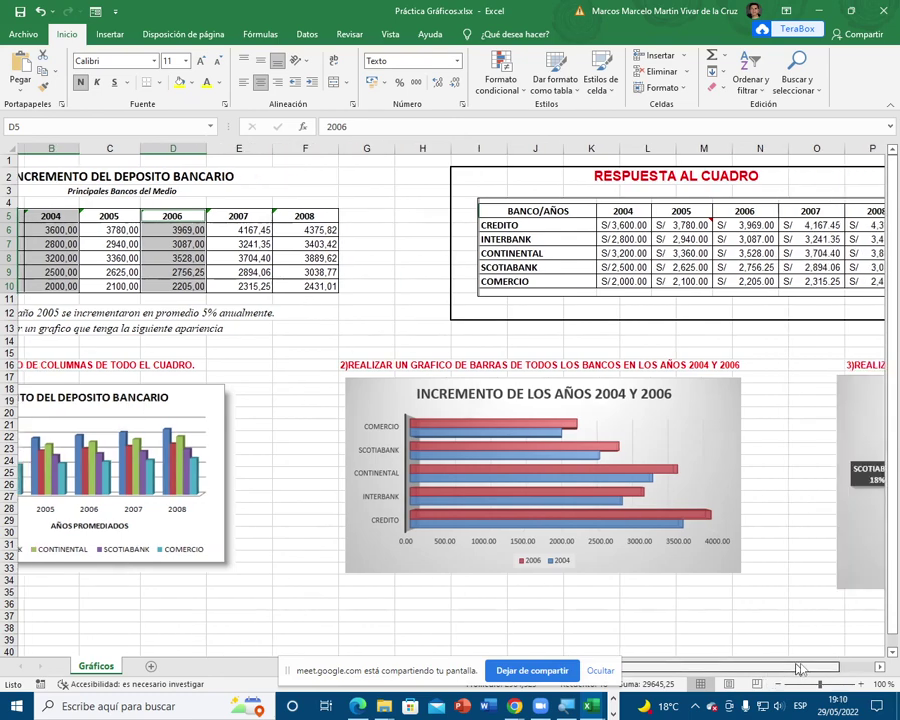
{"action": "left_click", "coordinate": [685, 437]}
Step: Review exercise 3, the pie chart, and highlight its source data: the bank names in A5:A10 and the 2008 values in F5:F10
{"action": "scroll", "coordinate": [685, 437], "scroll_direction": "right", "scroll_amount": 4}
{"action": "mouse_move", "coordinate": [646, 366]}
{"action": "left_mouse_down"}
{"action": "mouse_move", "coordinate": [696, 372]}
{"action": "mouse_move", "coordinate": [648, 383]}
{"action": "left_mouse_up"}
{"action": "left_click_drag", "start_coordinate": [296, 364], "coordinate": [12, 362]}
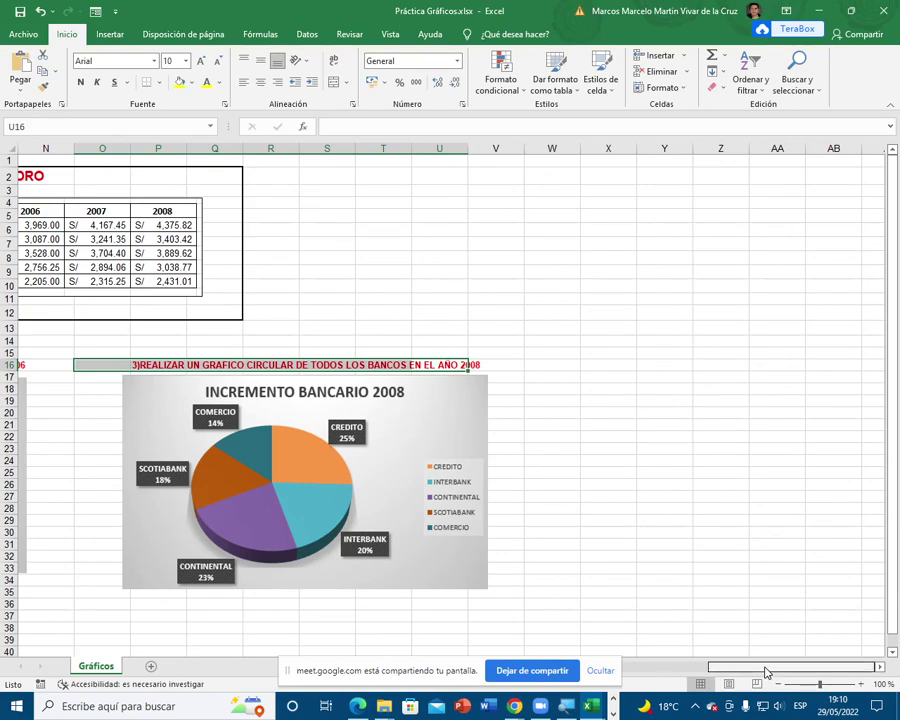
{"action": "left_click_drag", "start_coordinate": [766, 672], "coordinate": [617, 662]}
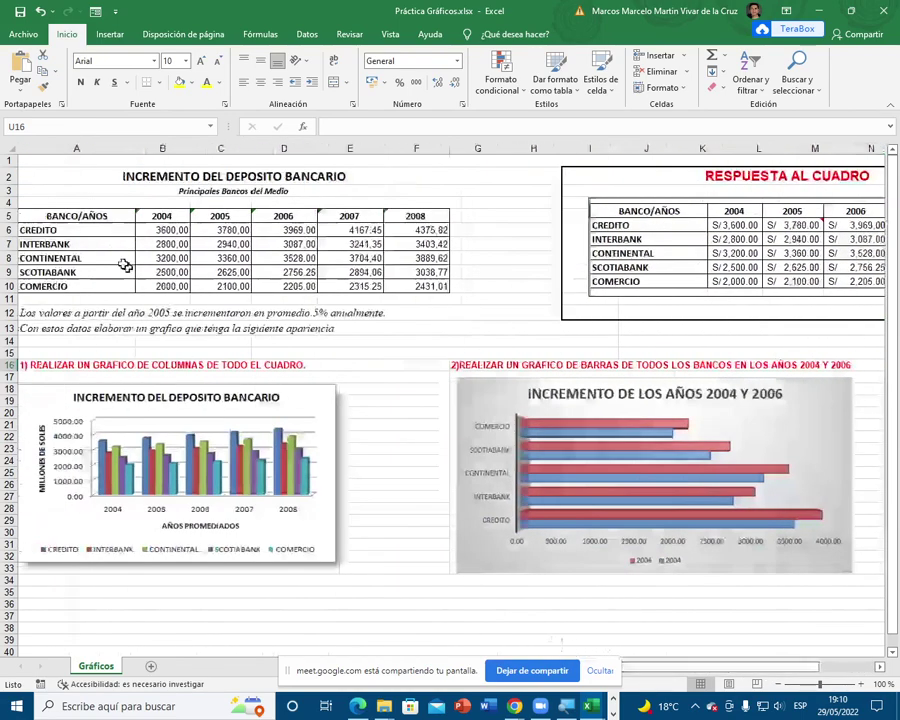
{"action": "left_click_drag", "start_coordinate": [60, 218], "coordinate": [66, 286]}
{"action": "left_click_drag", "start_coordinate": [412, 216], "coordinate": [410, 288]}
{"action": "left_click", "coordinate": [412, 388]}
Step: Place copies of the column, bar and pie chart pictures directly below their originals
{"action": "scroll", "coordinate": [313, 366], "scroll_direction": "down", "scroll_amount": 2}
{"action": "scroll", "coordinate": [313, 366], "scroll_direction": "down", "scroll_amount": 2}
{"action": "left_click_drag", "start_coordinate": [118, 384], "coordinate": [104, 568]}
{"action": "left_click_drag", "start_coordinate": [540, 402], "coordinate": [545, 570]}
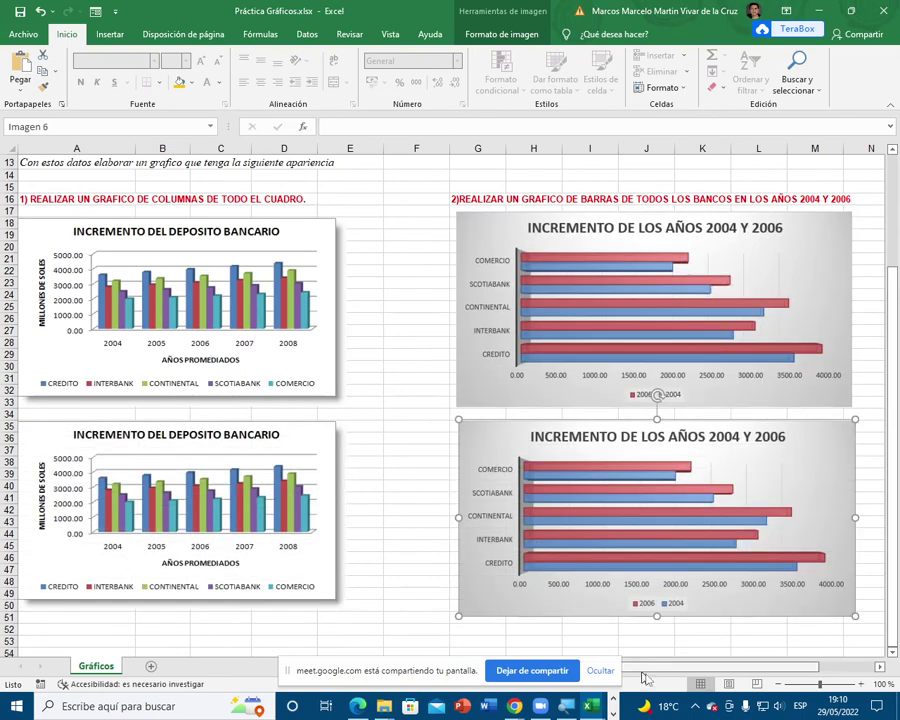
{"action": "scroll", "coordinate": [662, 677], "scroll_direction": "right", "scroll_amount": 4}
{"action": "left_click_drag", "start_coordinate": [816, 396], "coordinate": [766, 590]}
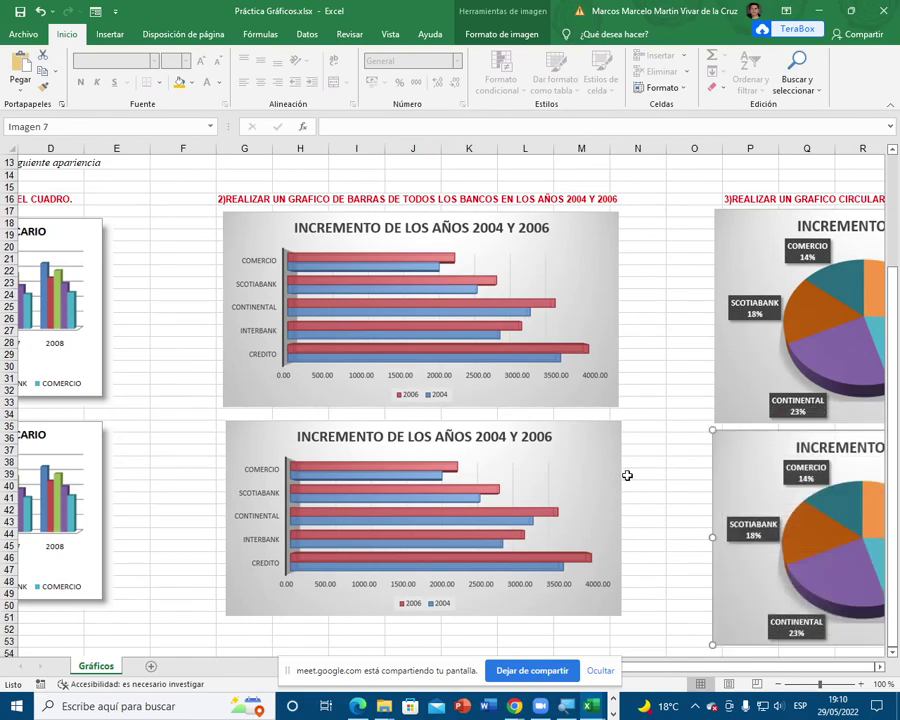
Step: Delete the copied column, bar and pie chart pictures below the originals, zooming the sheet to 85%
{"action": "scroll", "coordinate": [600, 470], "scroll_direction": "down", "scroll_amount": 3}
{"action": "left_click_drag", "start_coordinate": [515, 618], "coordinate": [4, 535]}
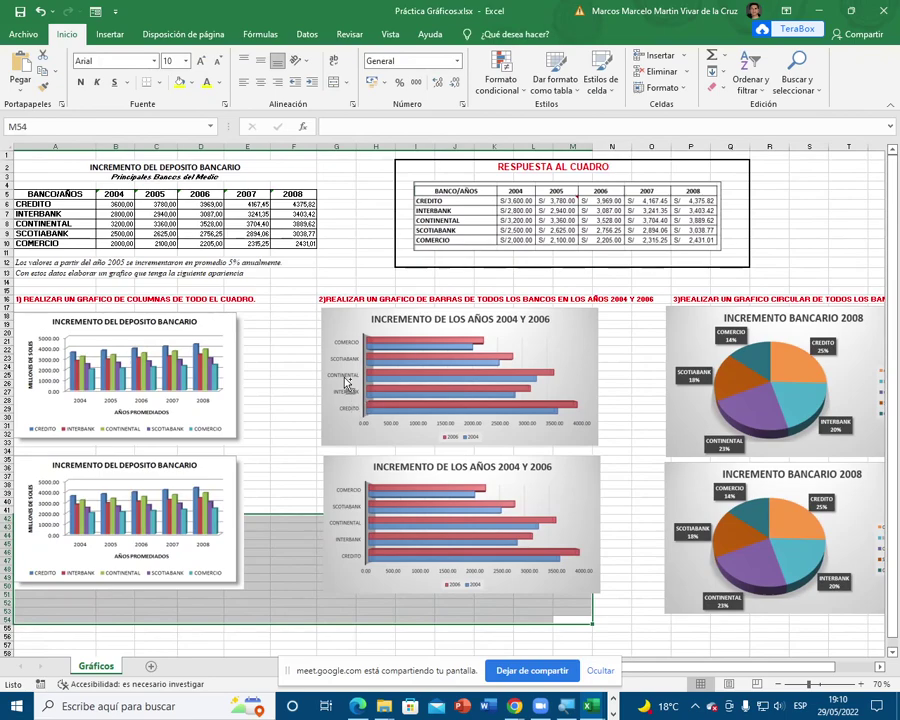
{"action": "scroll", "coordinate": [355, 377], "scroll_direction": "up", "scroll_amount": 1}
{"action": "left_click", "coordinate": [238, 494]}
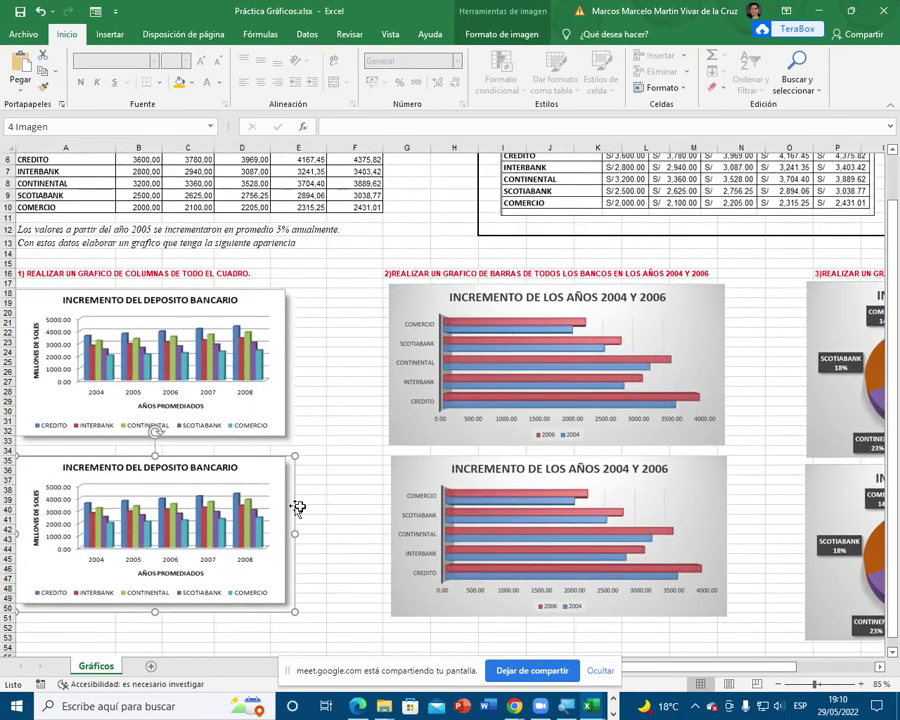
{"action": "left_click", "coordinate": [475, 510], "text": "ctrl"}
{"action": "key", "text": "Delete"}
{"action": "left_click", "coordinate": [843, 564]}
{"action": "key", "text": "Delete"}
{"action": "left_click", "coordinate": [550, 468]}
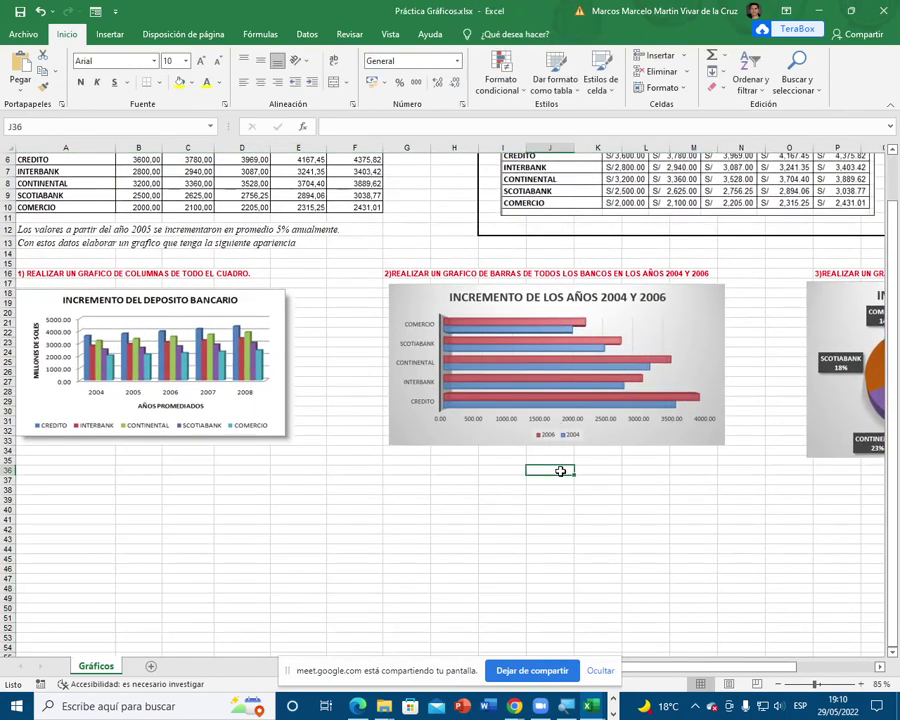
{"action": "left_click", "coordinate": [311, 415]}
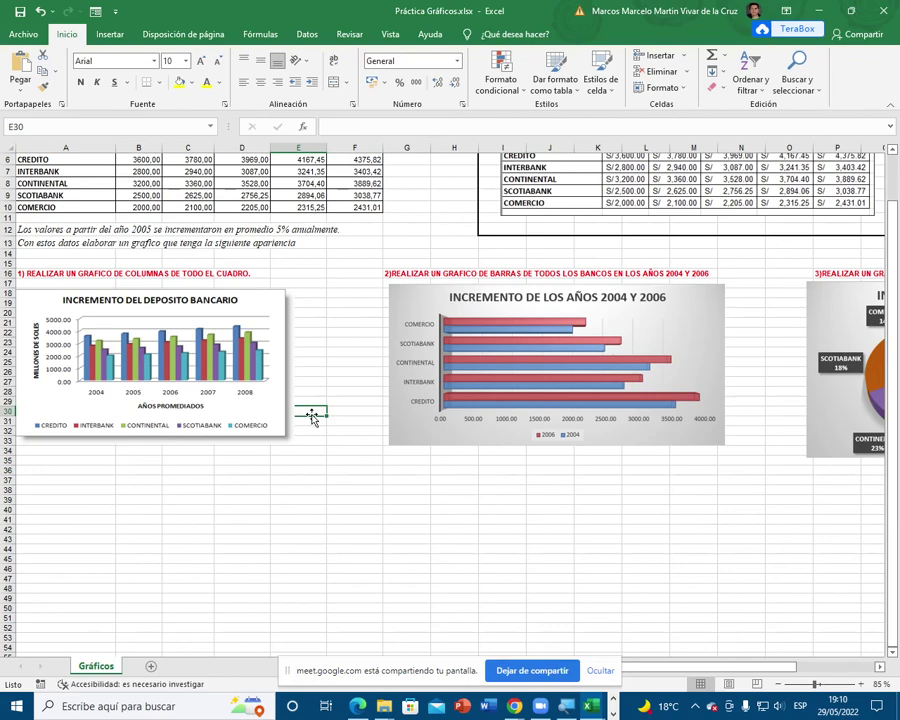
Step: Stop sharing the screen and switch to the Google Meet call in Chrome
{"action": "scroll", "coordinate": [311, 415], "scroll_direction": "up", "scroll_amount": 2}
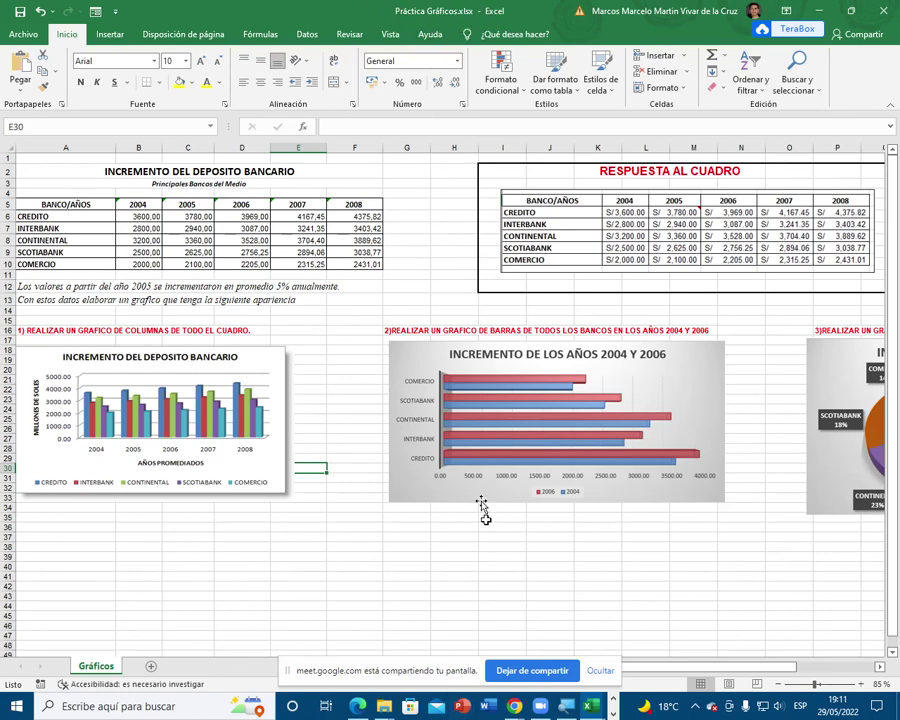
{"action": "left_click", "coordinate": [541, 672]}
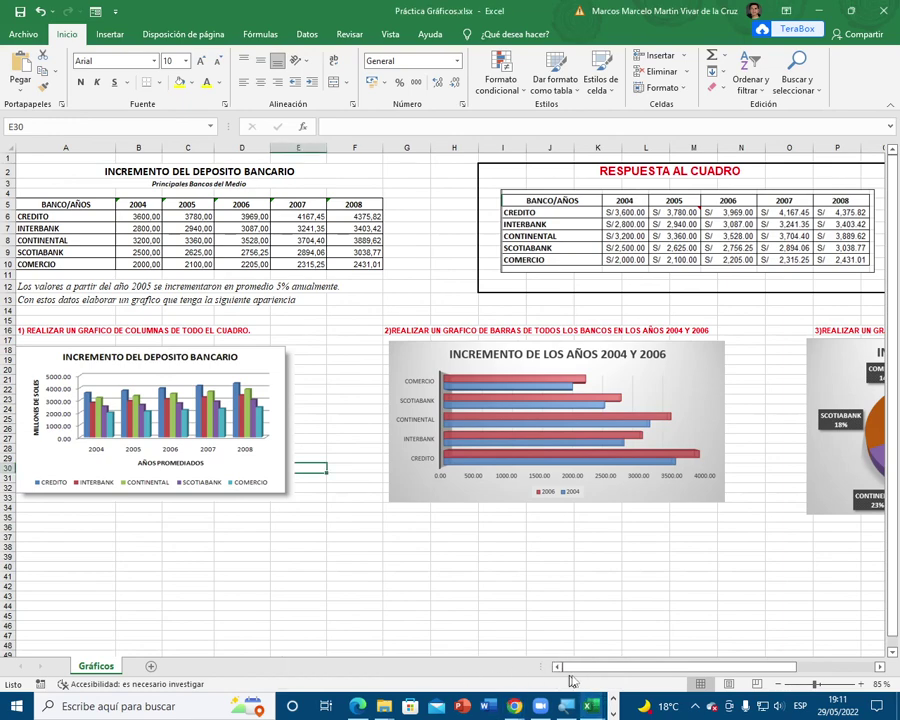
{"action": "left_click_drag", "start_coordinate": [575, 667], "coordinate": [500, 667]}
{"action": "mouse_move", "coordinate": [513, 706]}
{"action": "left_click", "coordinate": [553, 649]}
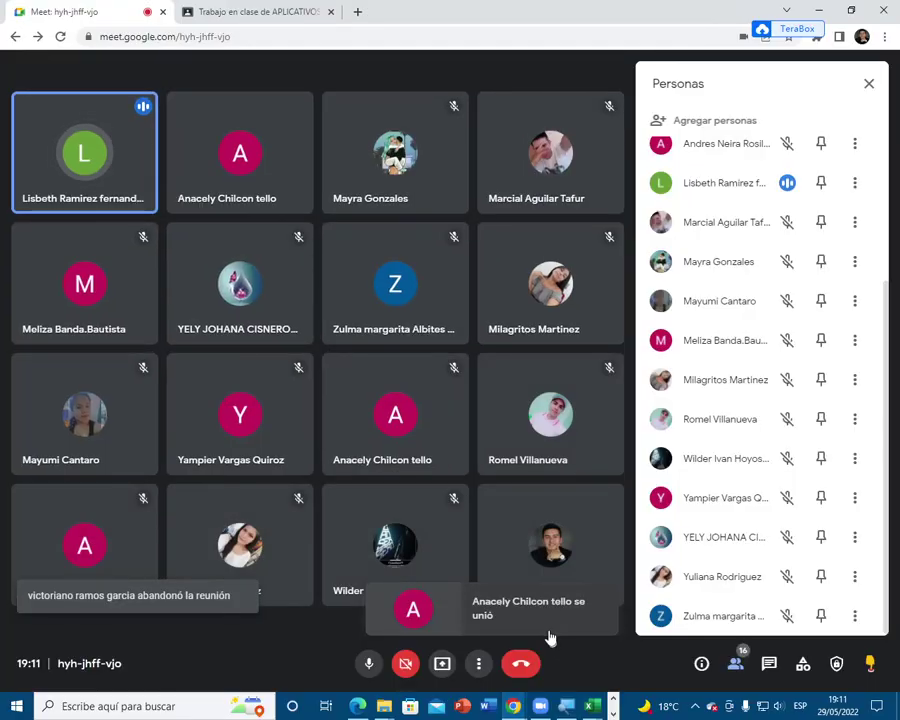
Step: Restore the Meet window to a smaller size, place it over the workbook and make it taller to show more participants
{"action": "left_click_drag", "start_coordinate": [497, 8], "coordinate": [603, 84]}
{"action": "left_click_drag", "start_coordinate": [668, 74], "coordinate": [701, 124]}
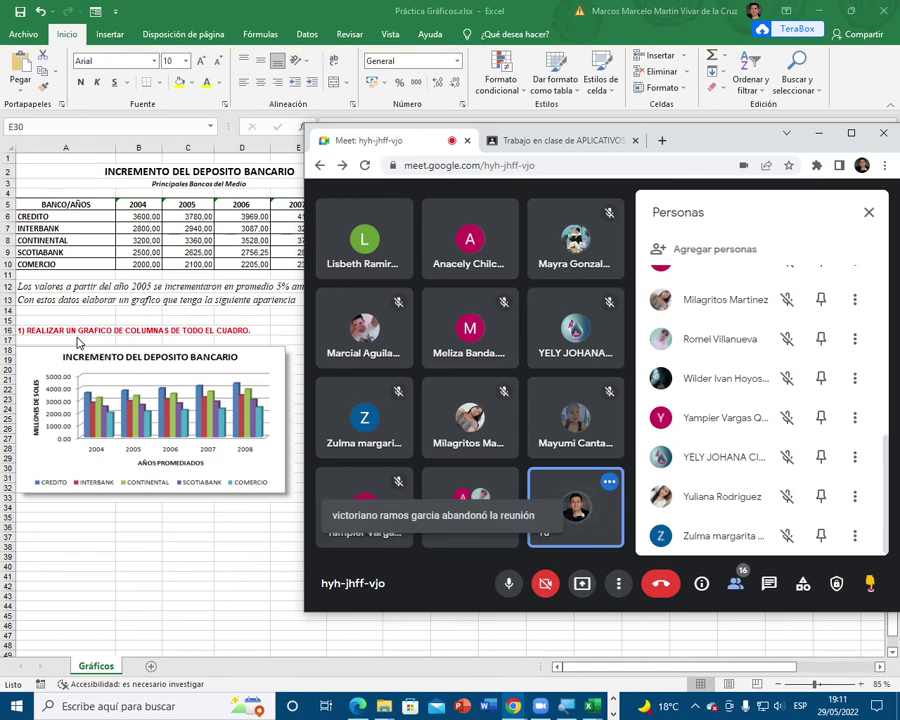
{"action": "left_click_drag", "start_coordinate": [707, 147], "coordinate": [660, 110]}
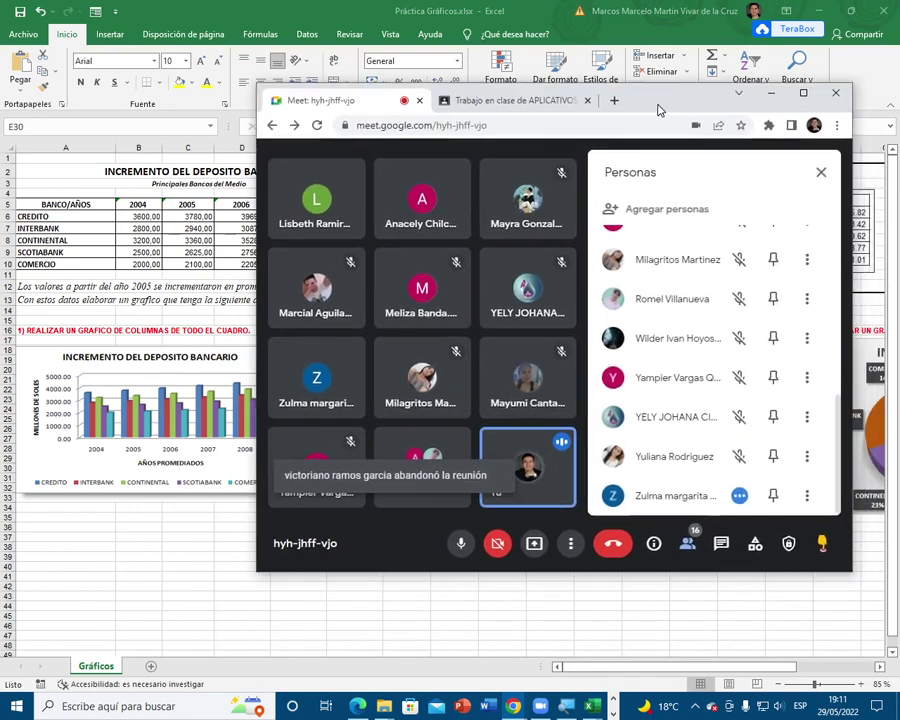
{"action": "left_click_drag", "start_coordinate": [460, 574], "coordinate": [476, 658]}
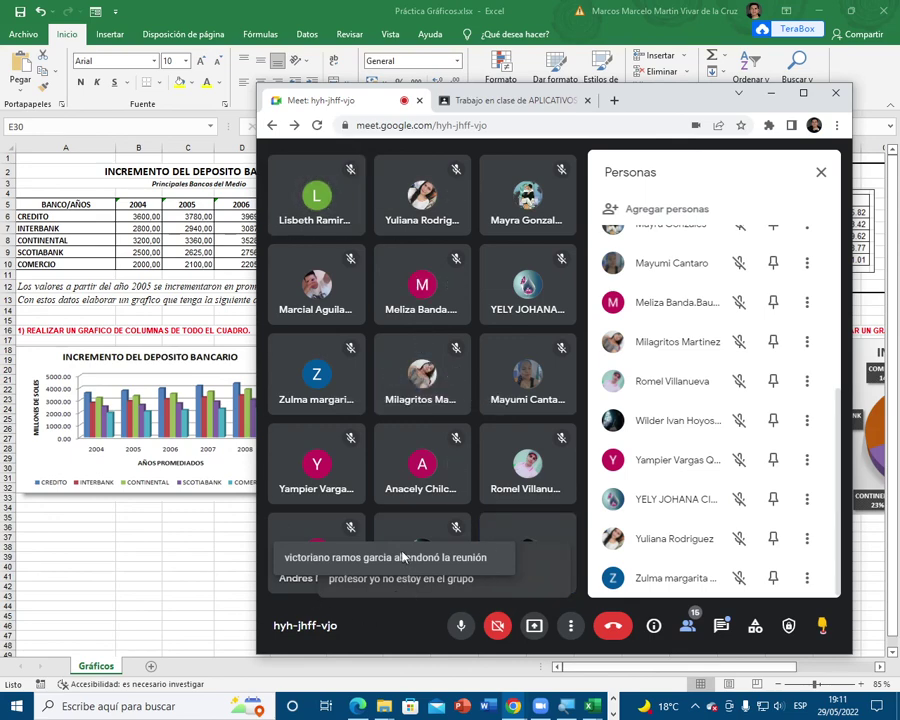
Step: Open the in-call messages and highlight the text of the student's message about the group
{"action": "left_click", "coordinate": [721, 628]}
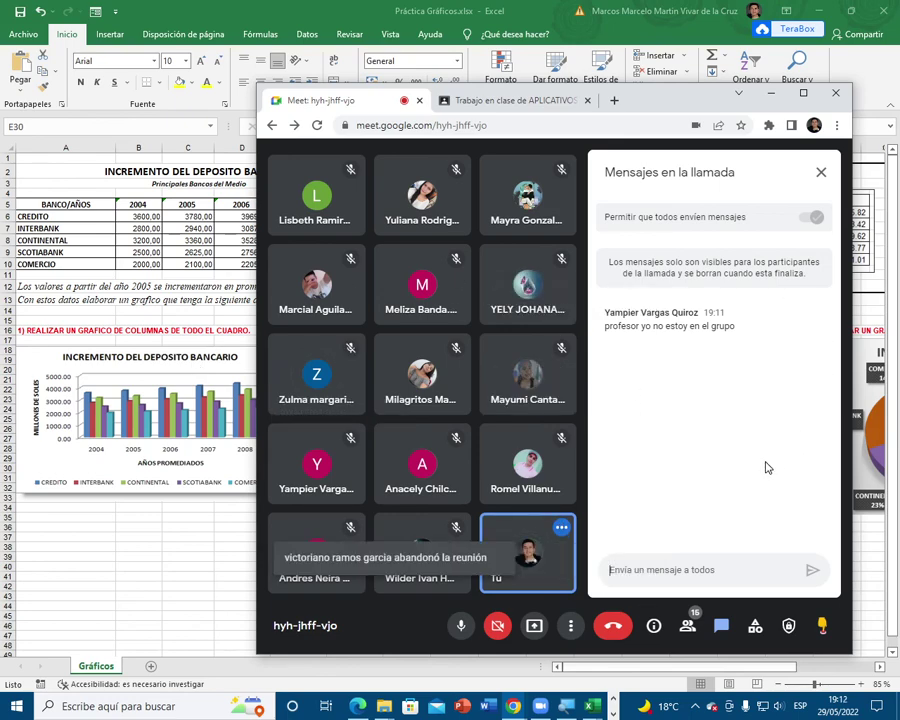
{"action": "left_click_drag", "start_coordinate": [735, 325], "coordinate": [604, 336]}
{"action": "left_click", "coordinate": [696, 340]}
{"action": "left_click_drag", "start_coordinate": [737, 327], "coordinate": [763, 344]}
{"action": "left_click", "coordinate": [605, 328]}
{"action": "left_click", "coordinate": [684, 334]}
{"action": "left_click", "coordinate": [606, 327]}
{"action": "left_click", "coordinate": [763, 344]}
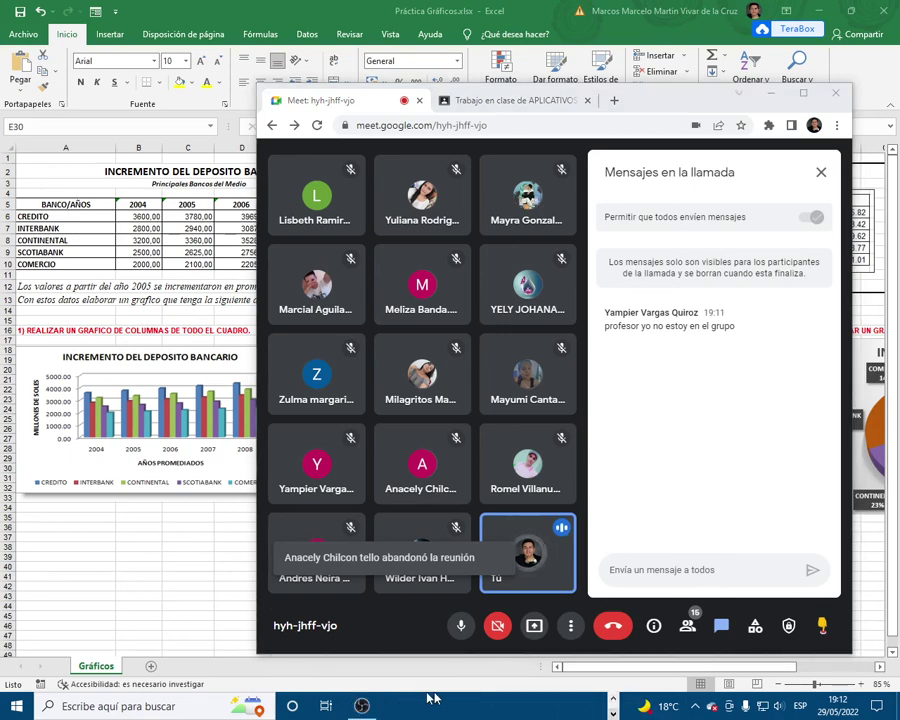
Step: Switch to the OBS recording window
{"action": "left_click", "coordinate": [363, 706]}
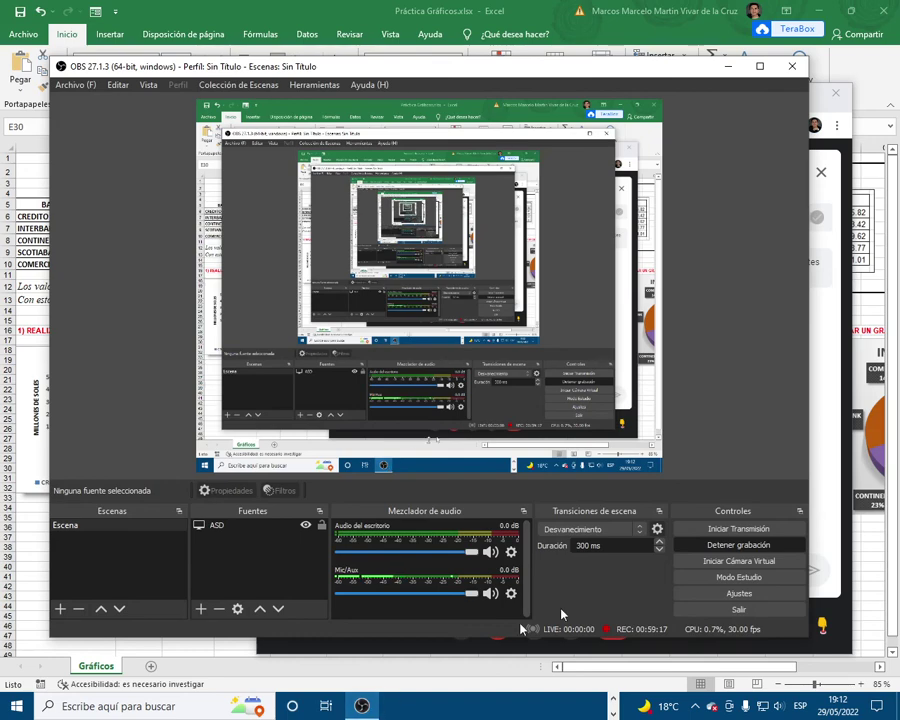